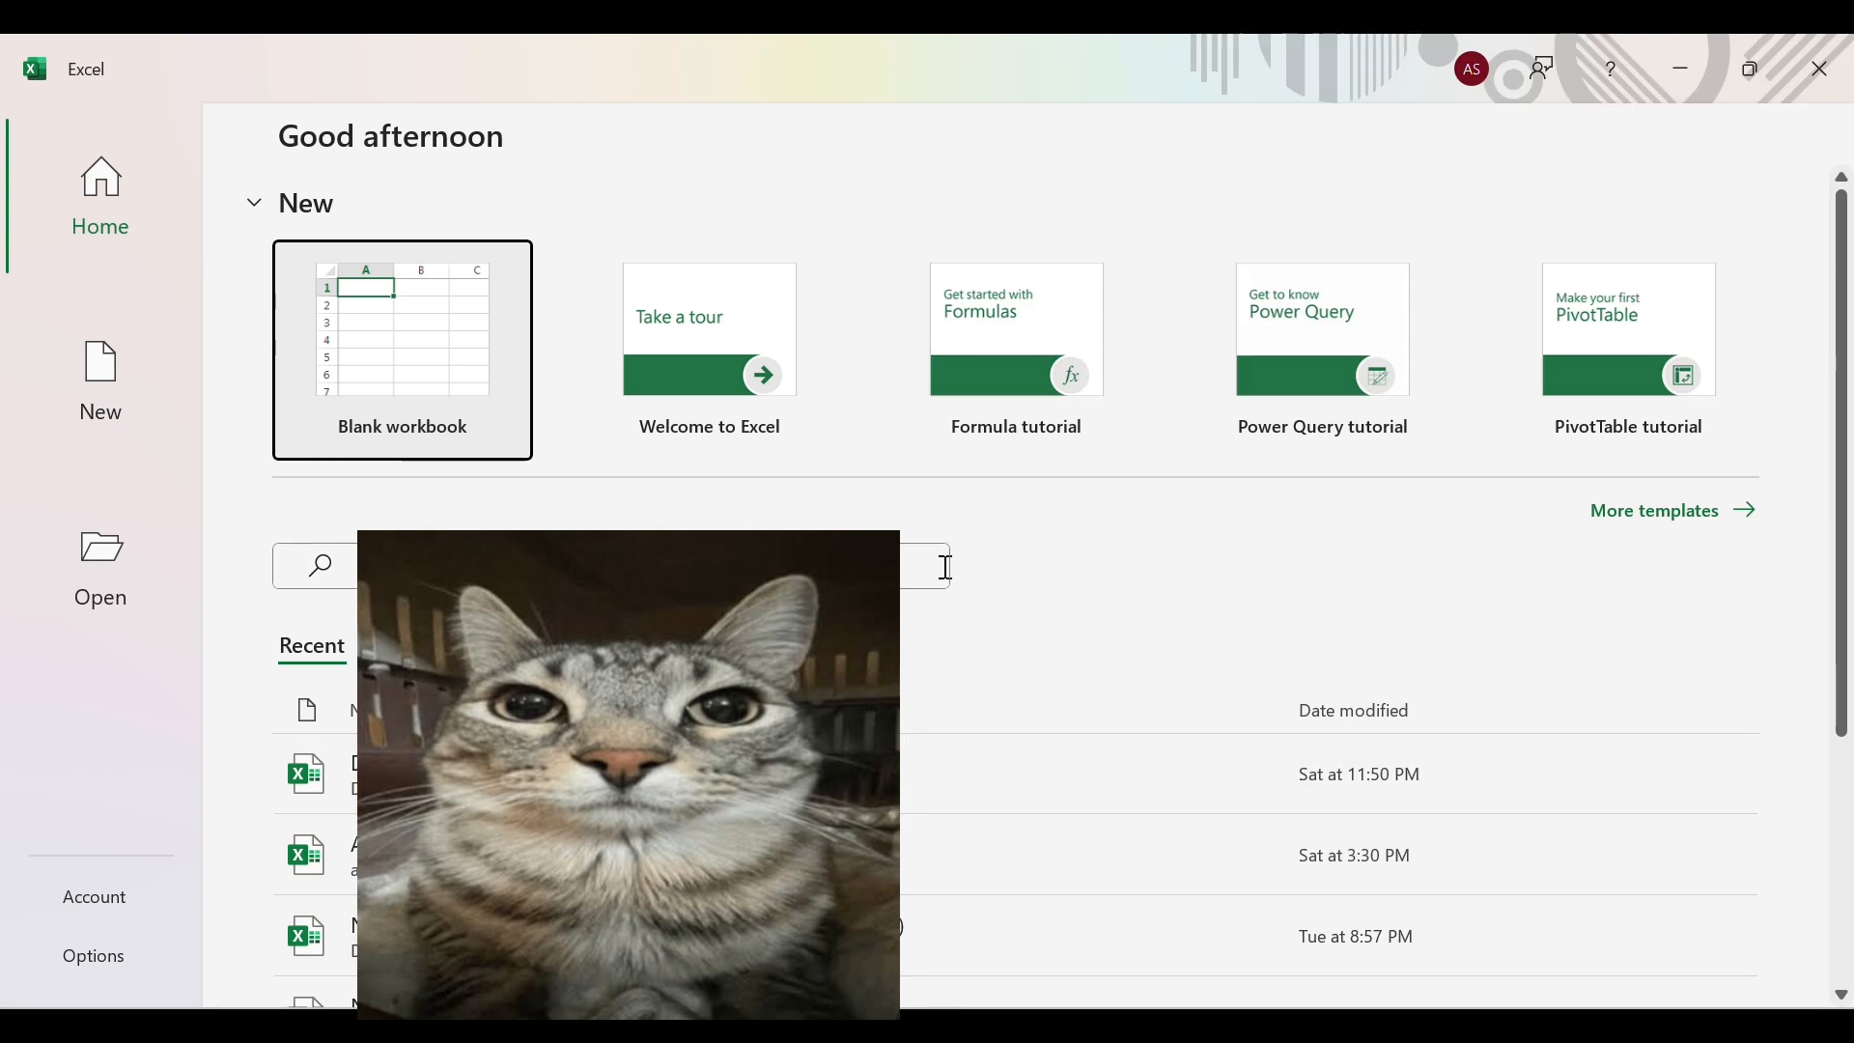
Create a blank workbook, and copy the whole driver deliveries table from the Word scenario document.
left_click(457, 396)
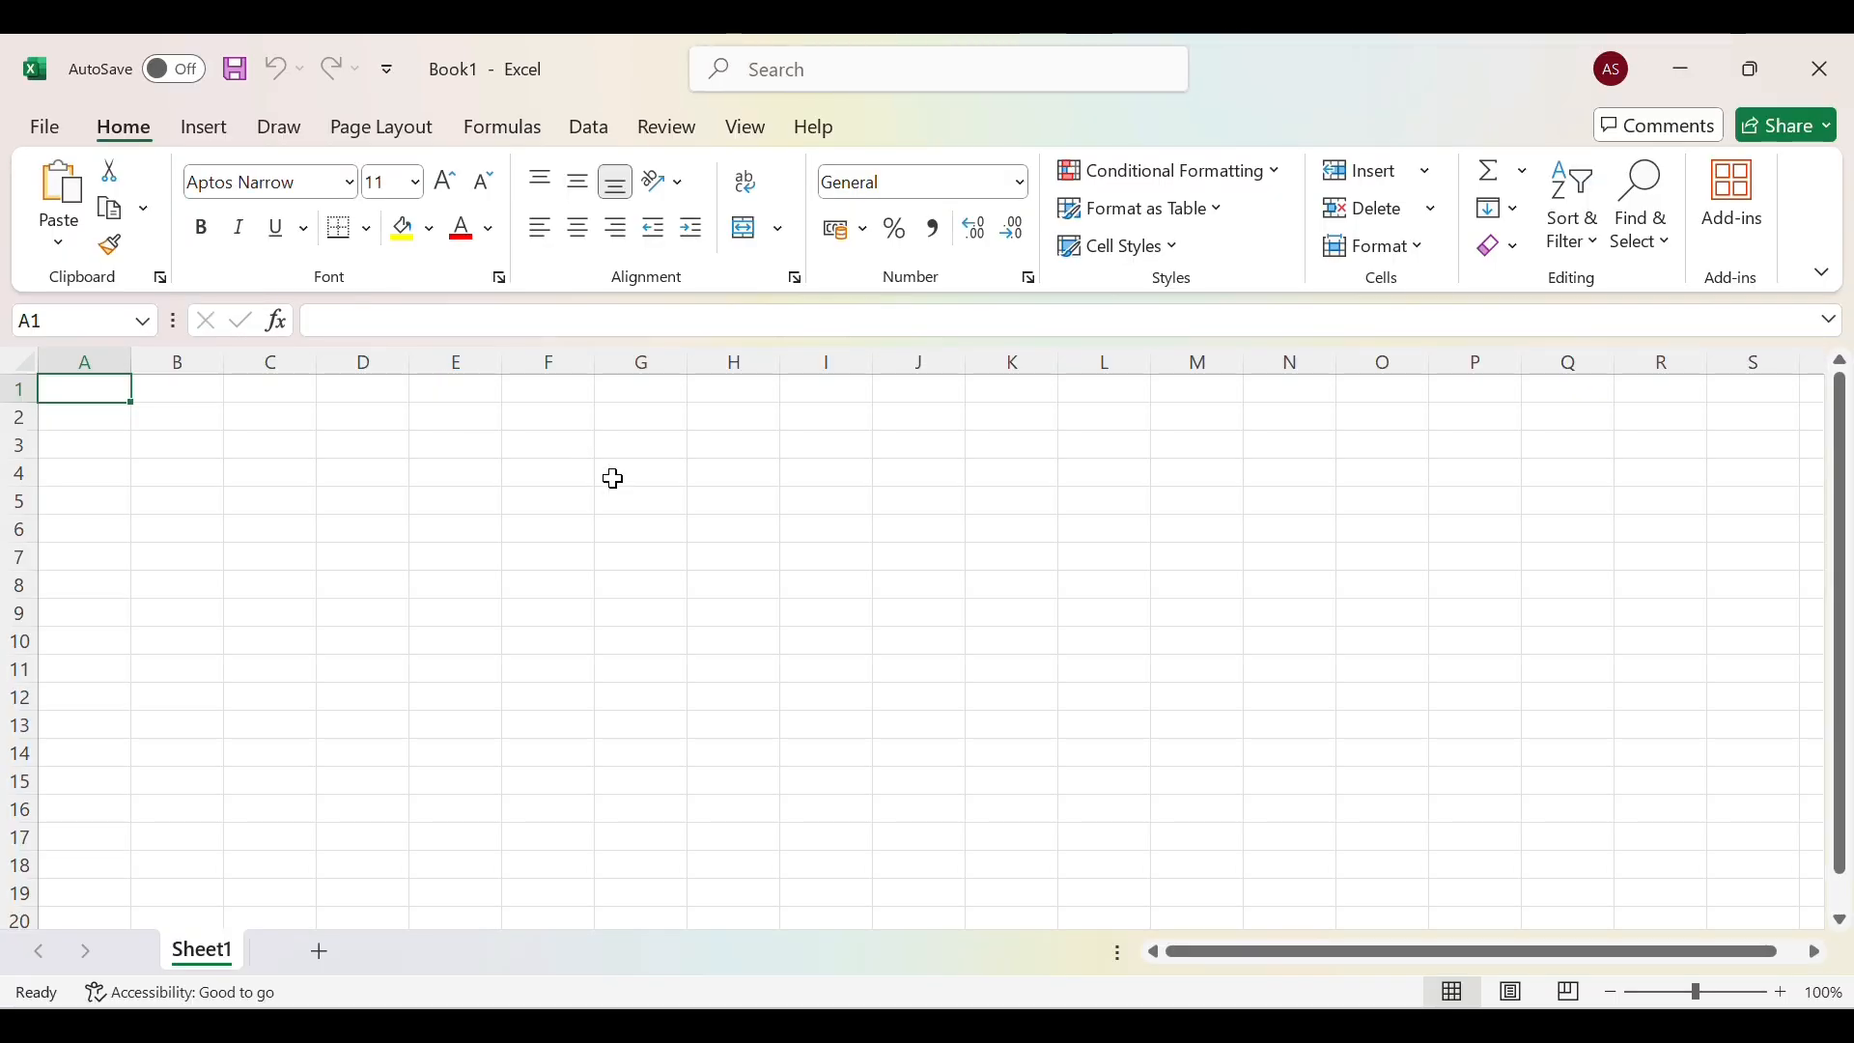
left_click(756, 1025)
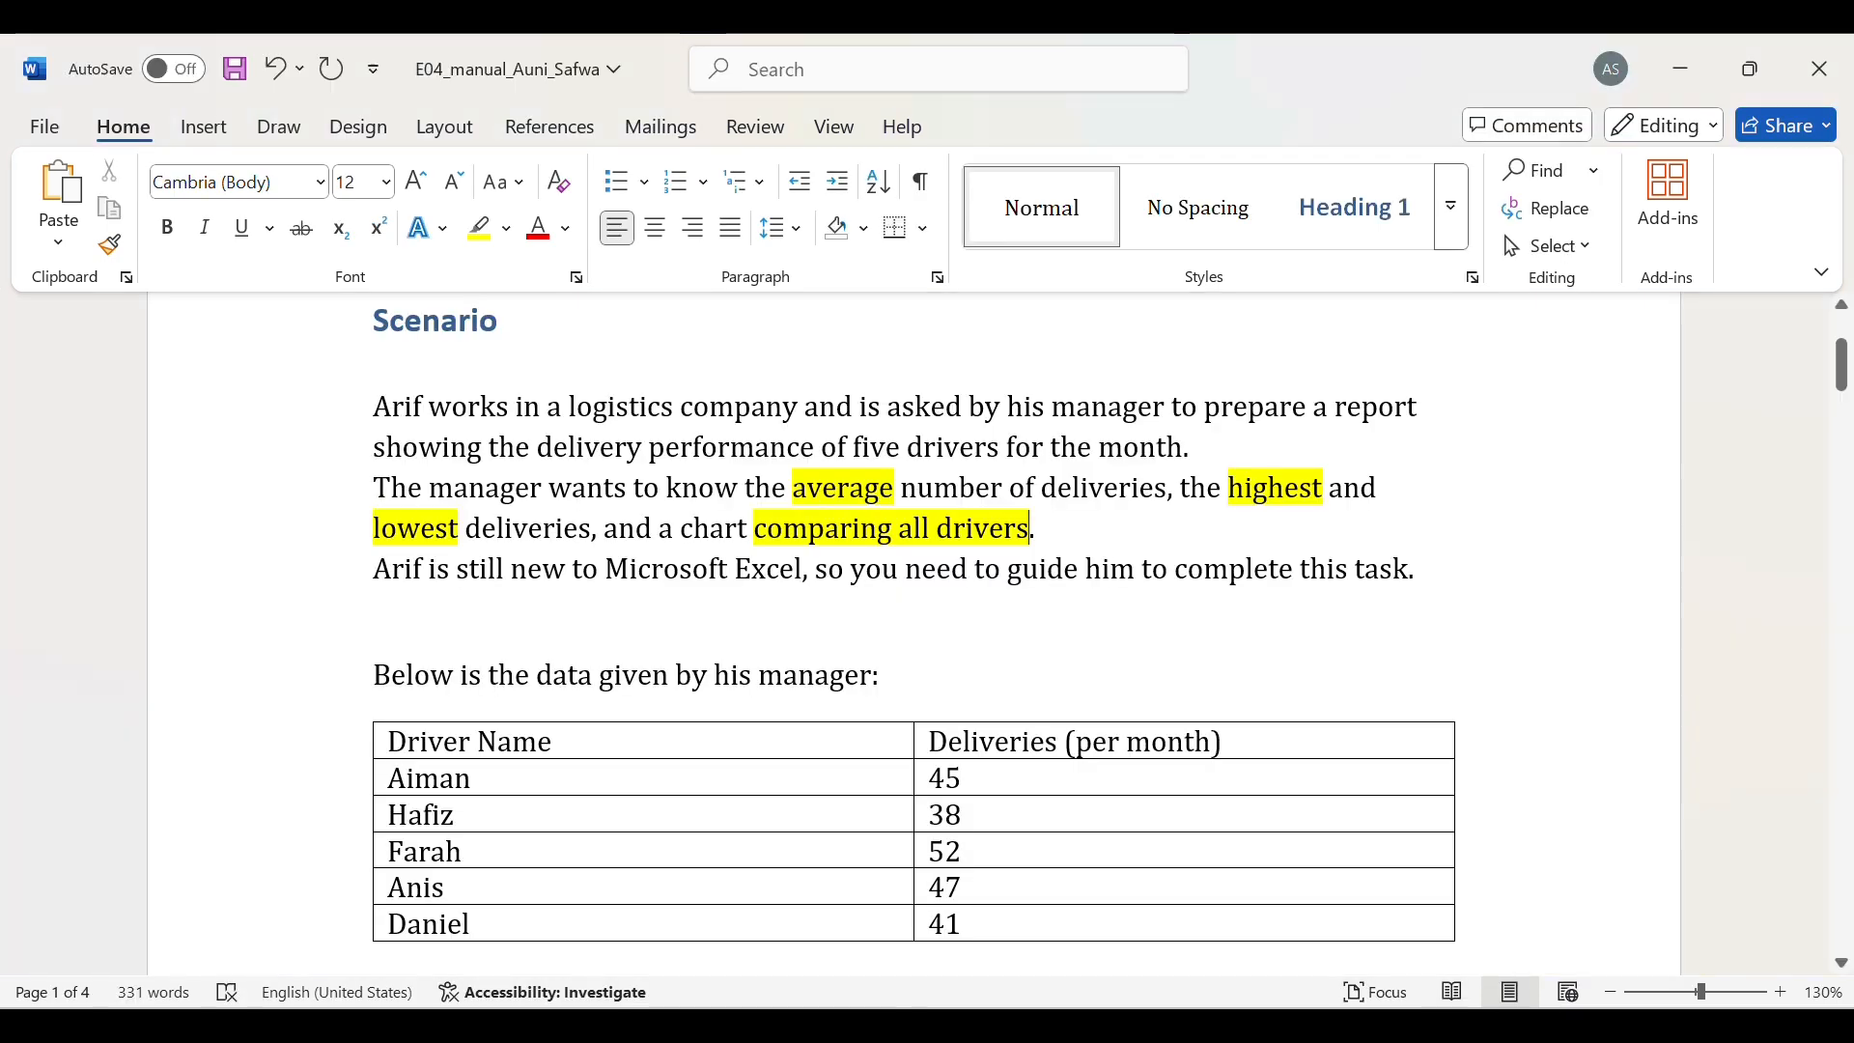
left_click(376, 744)
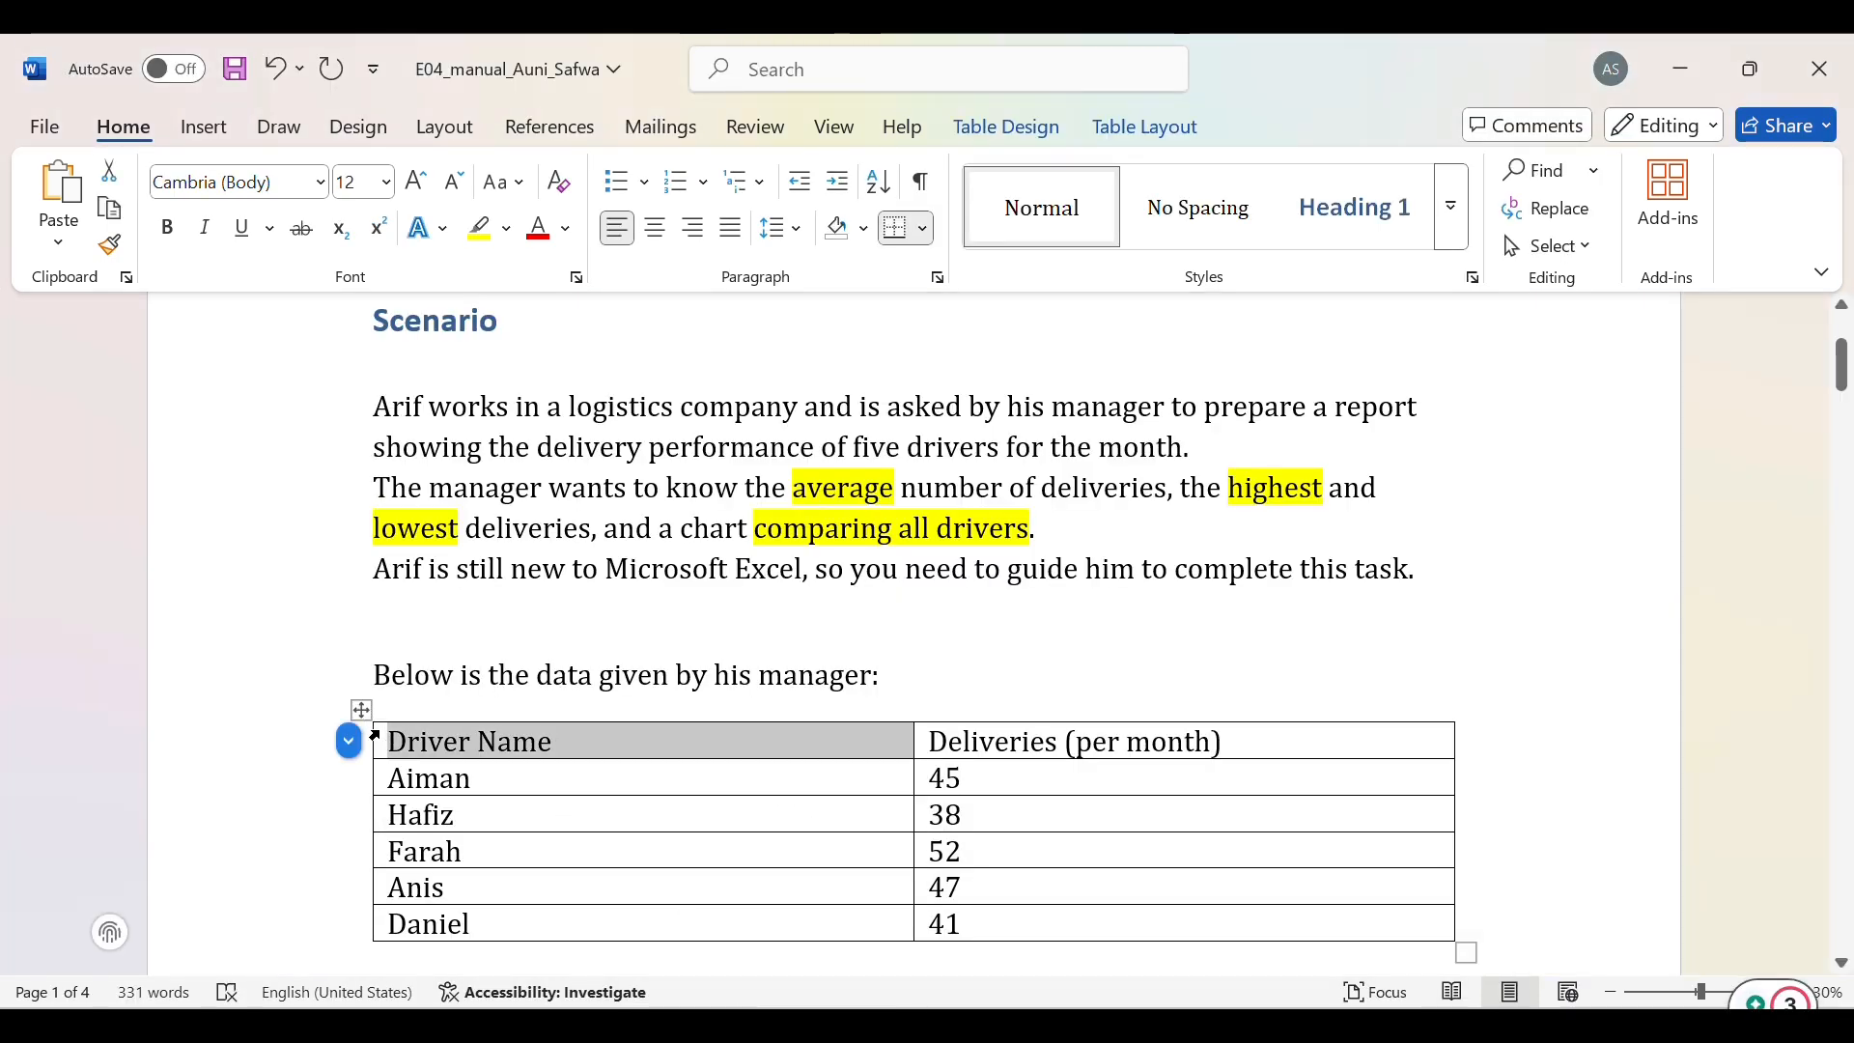
left_click_drag(387, 739, 1228, 926)
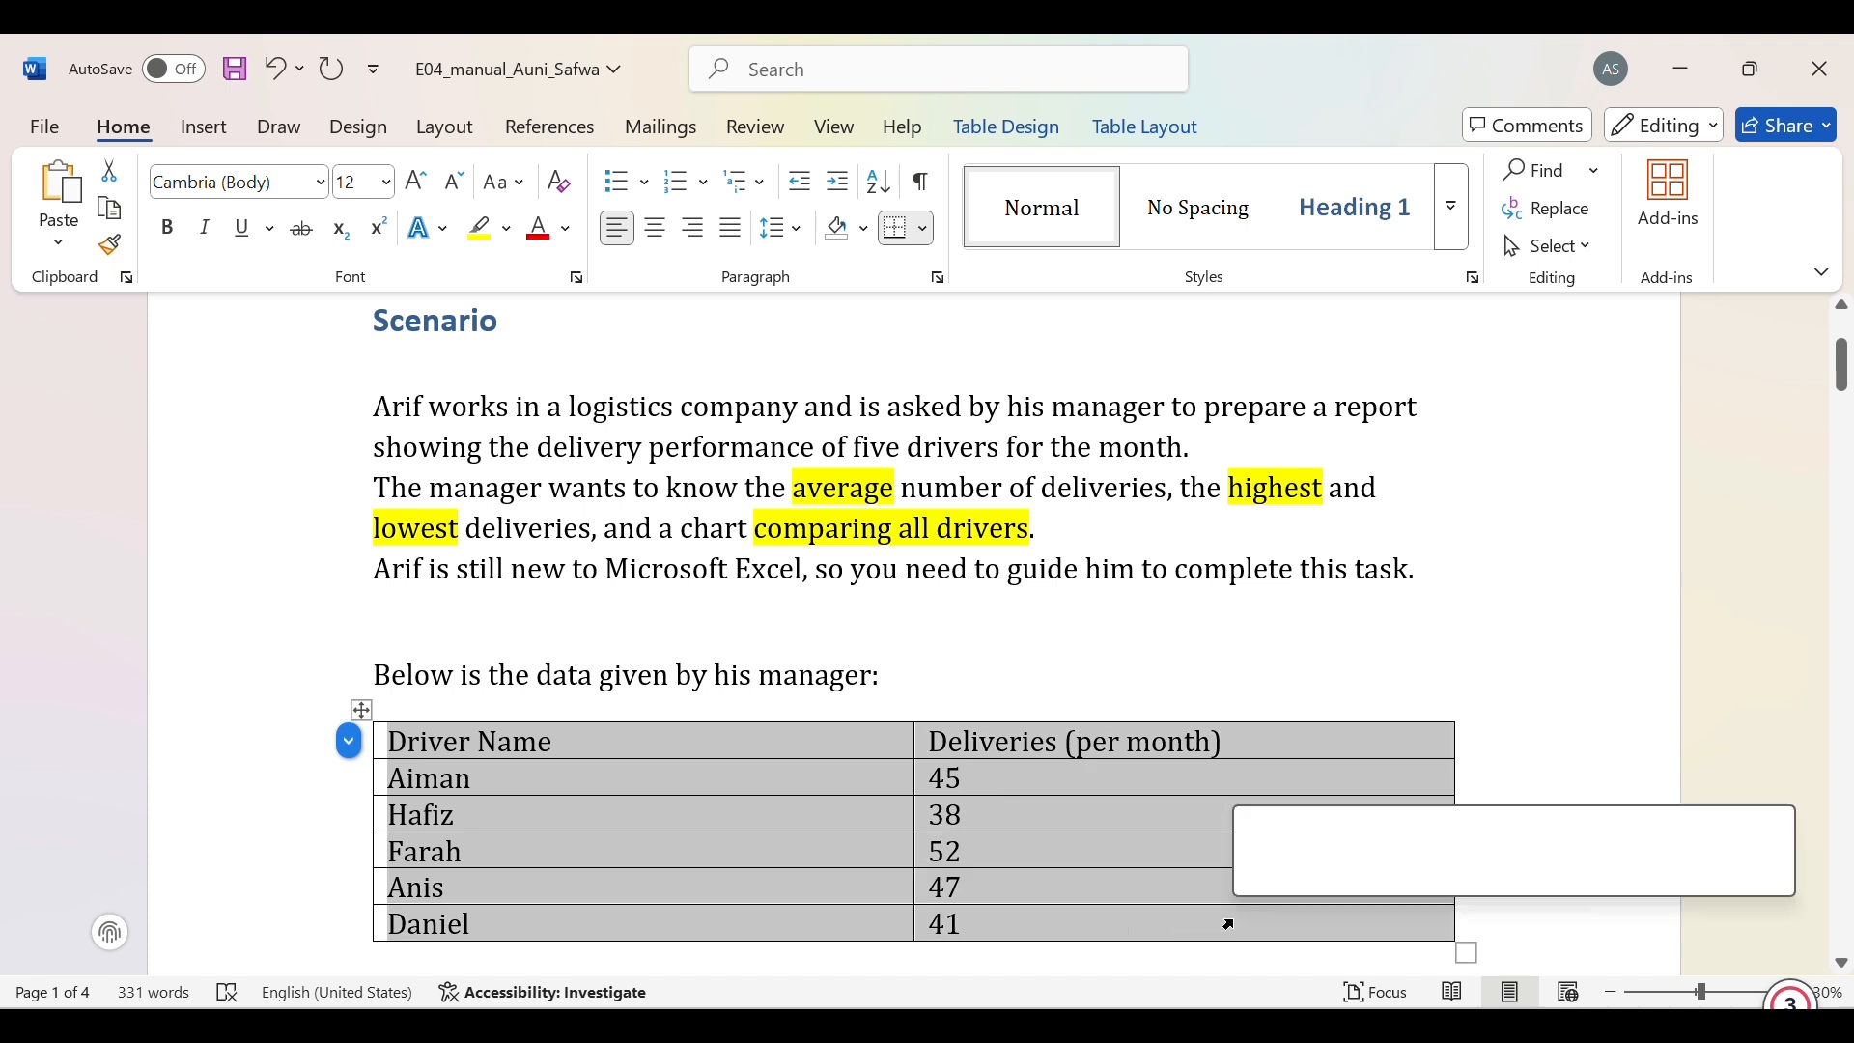
right_click(1239, 932)
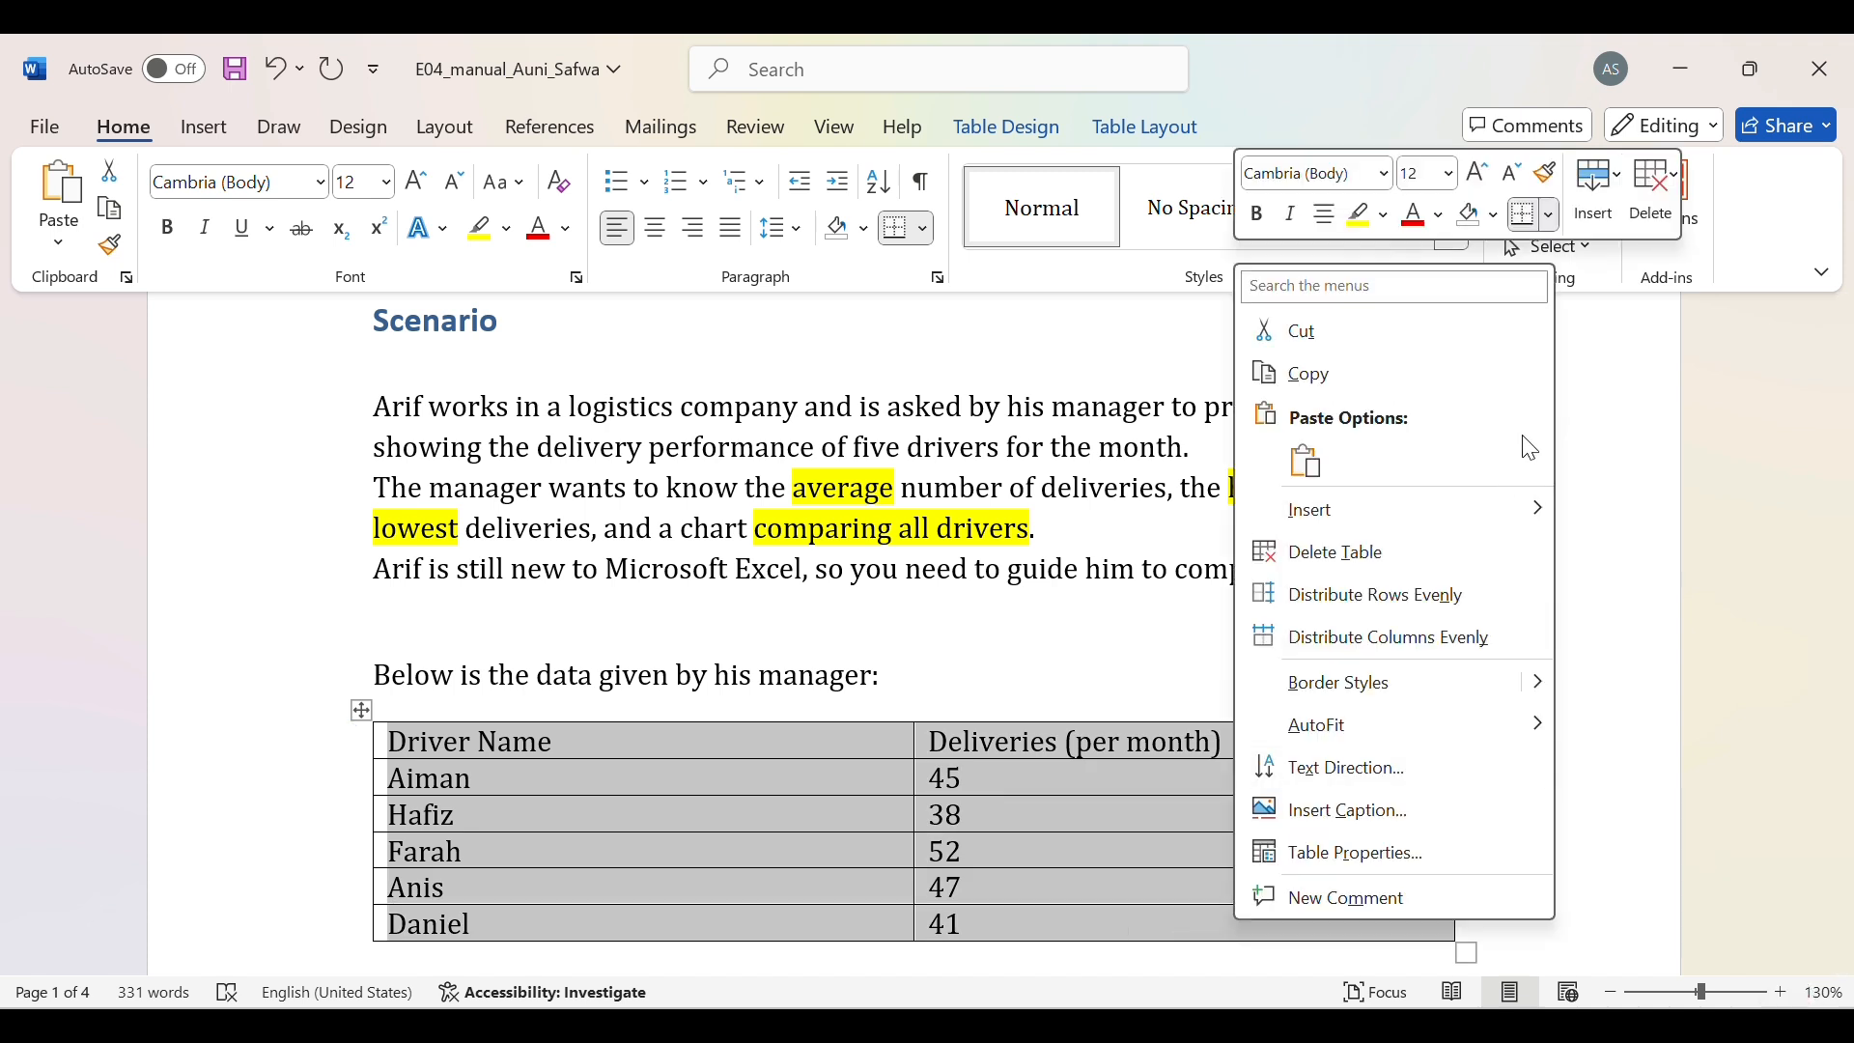
left_click(1416, 375)
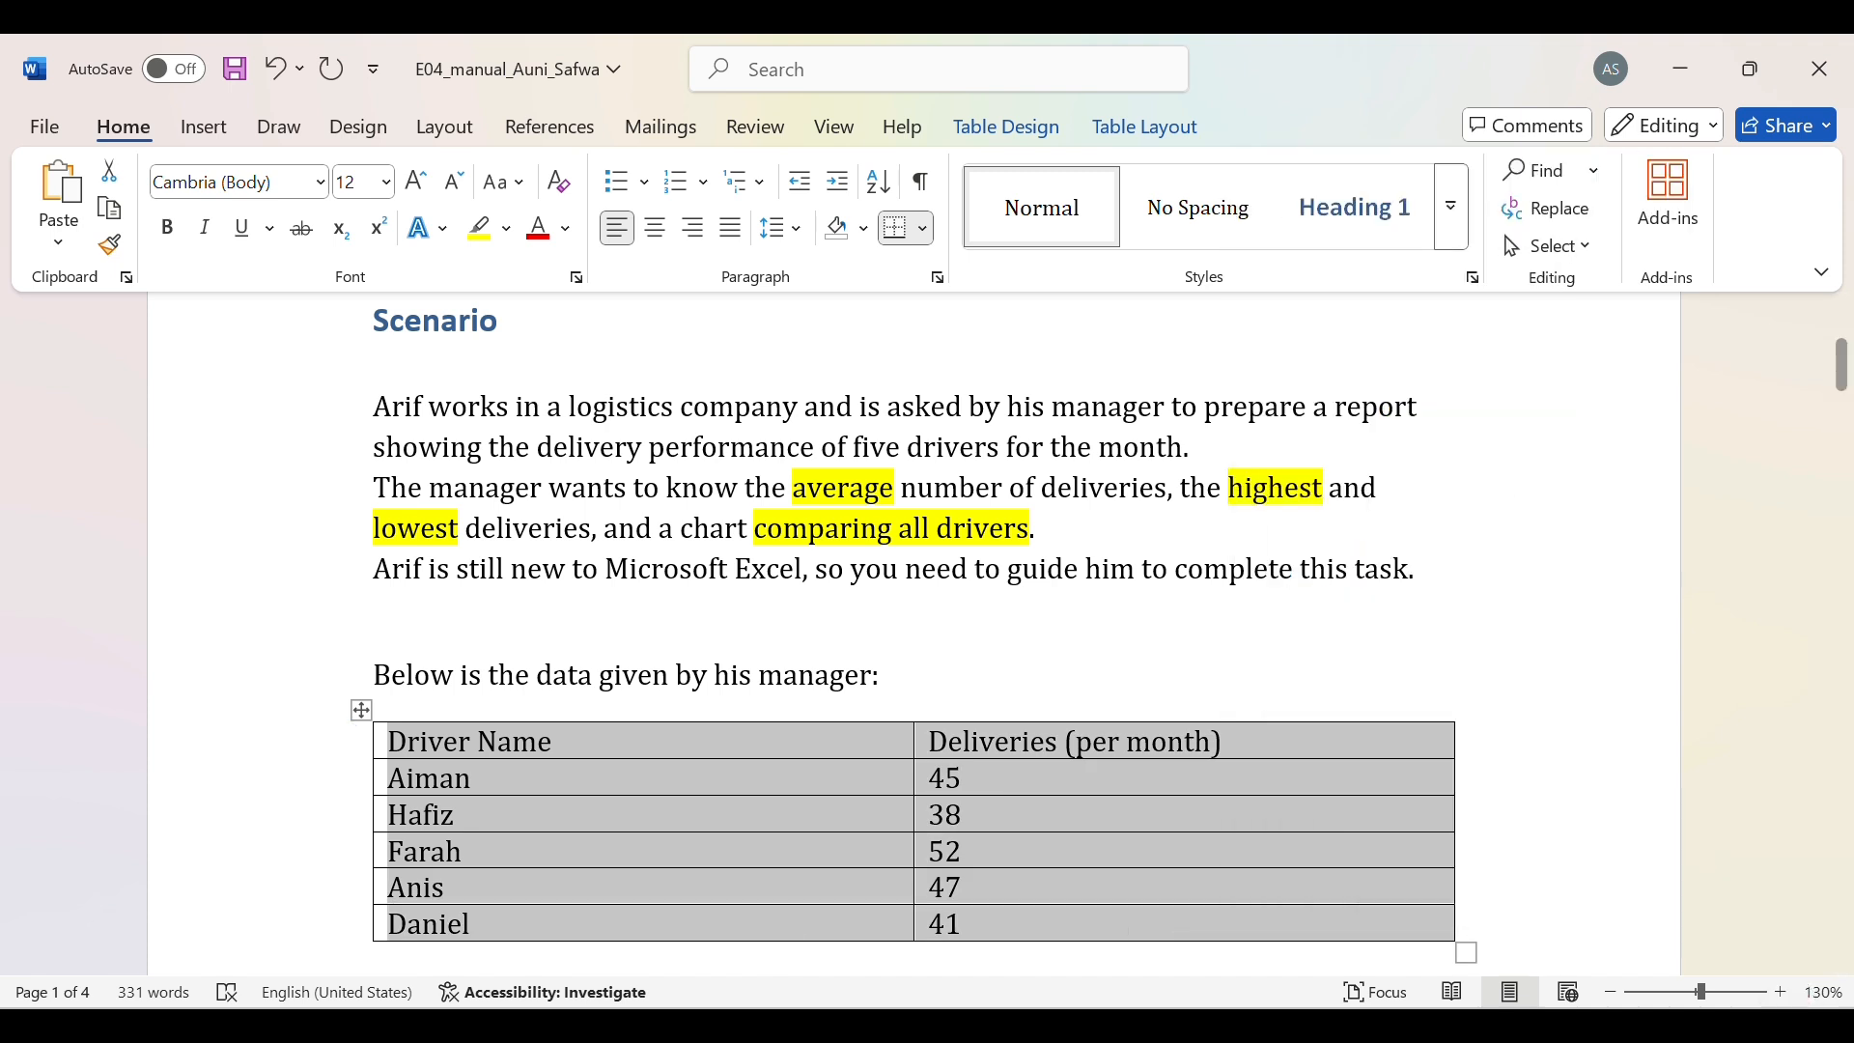
Switch back to Excel and paste the copied table at cell A1, keeping its source formatting.
left_click(819, 1026)
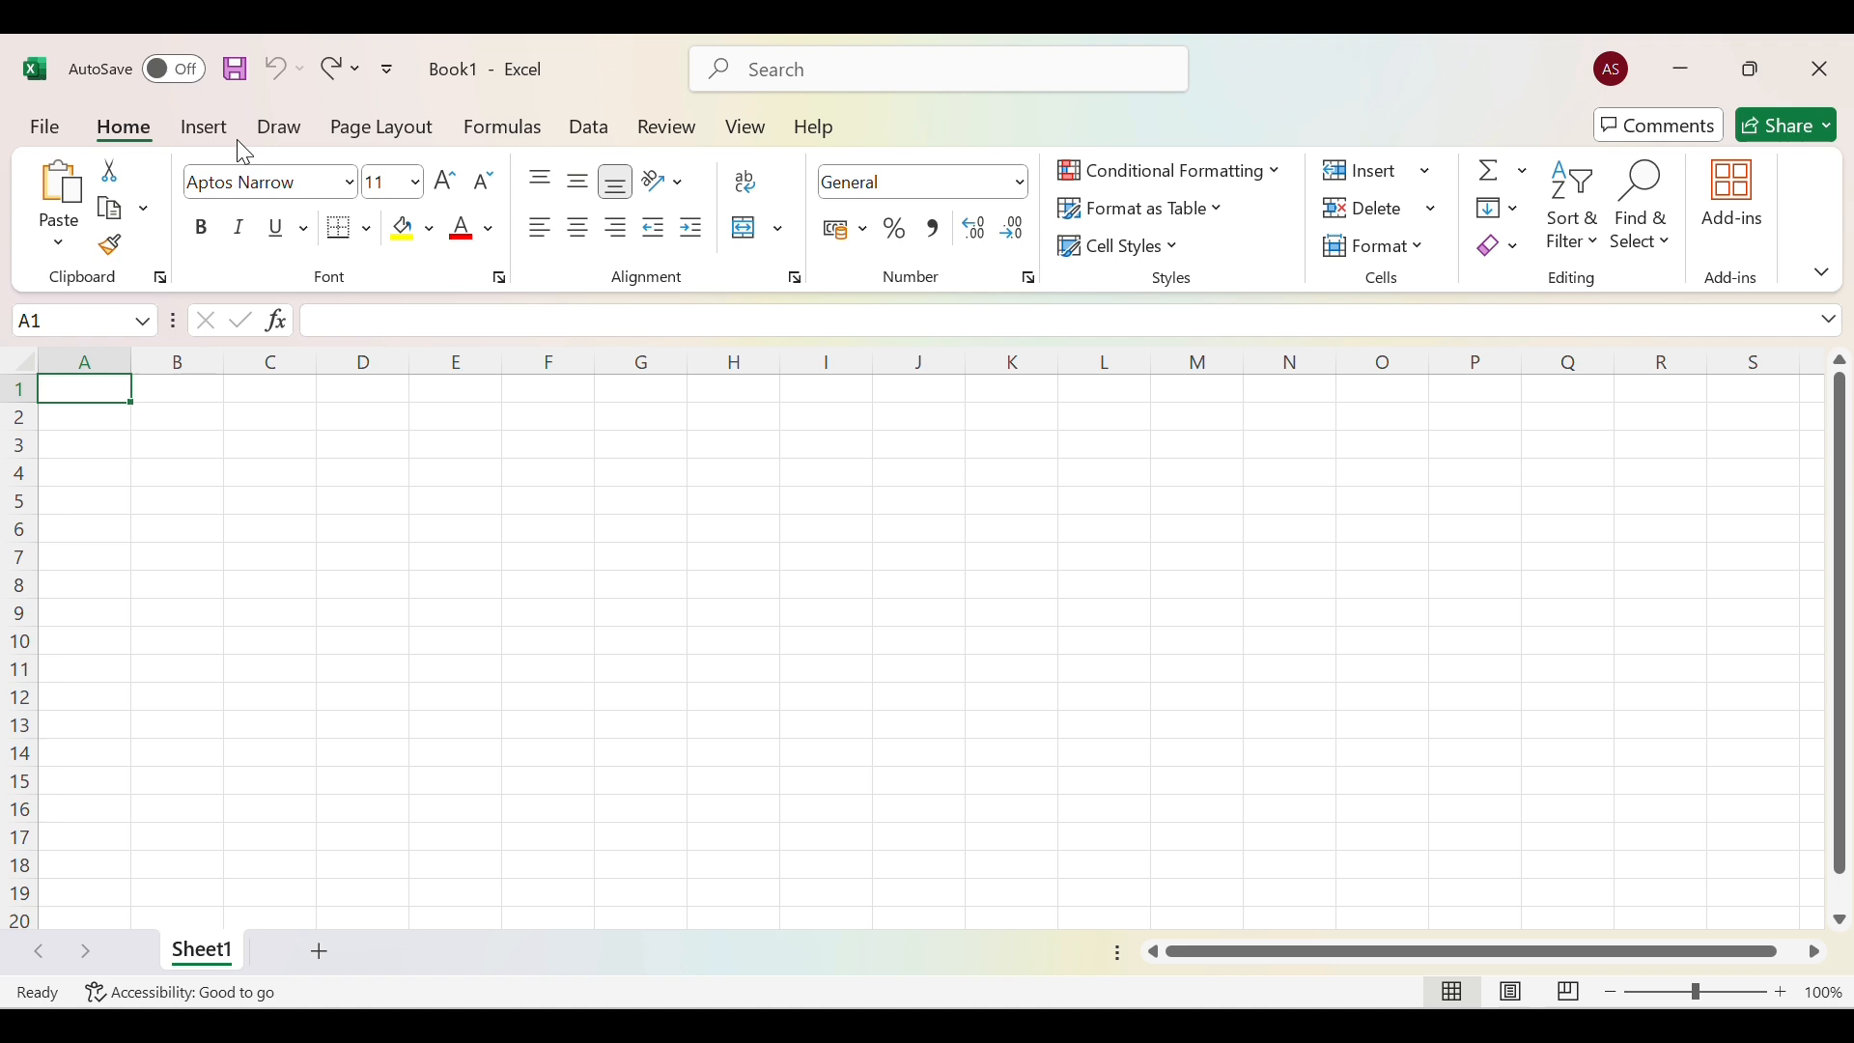
right_click(64, 397)
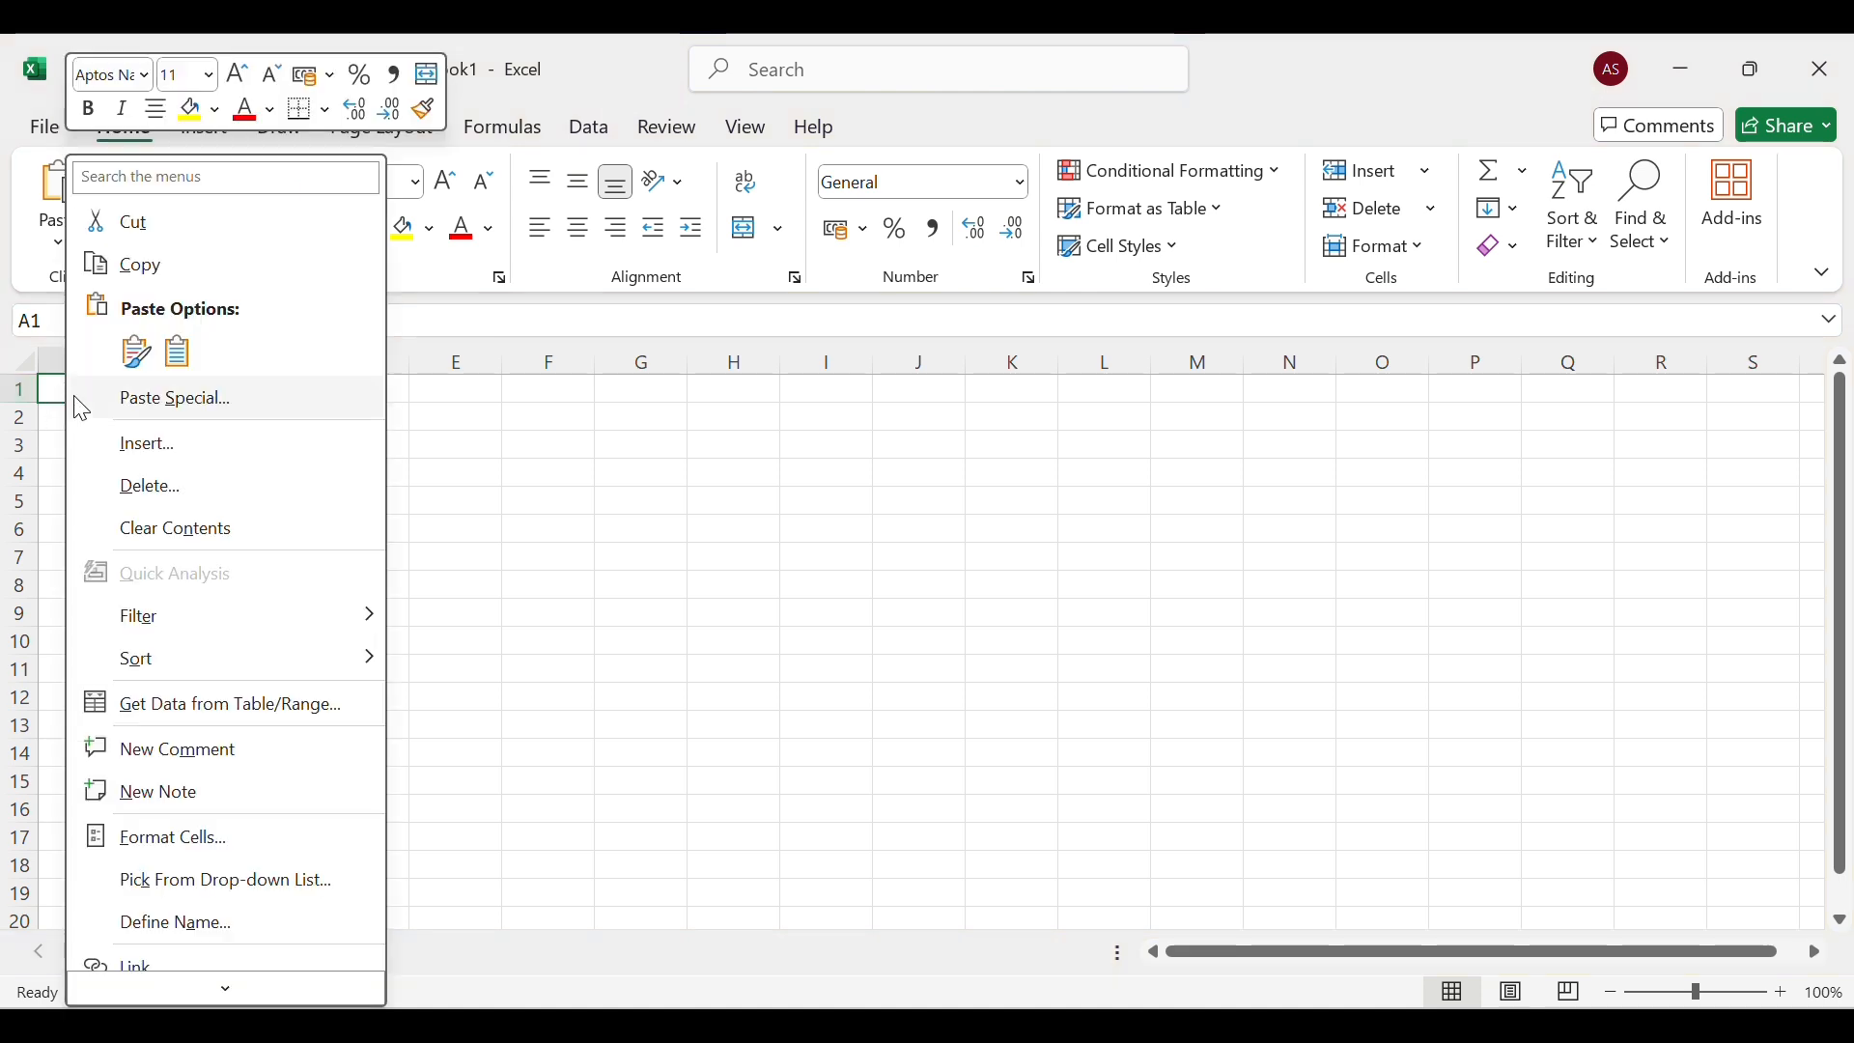
left_click(136, 351)
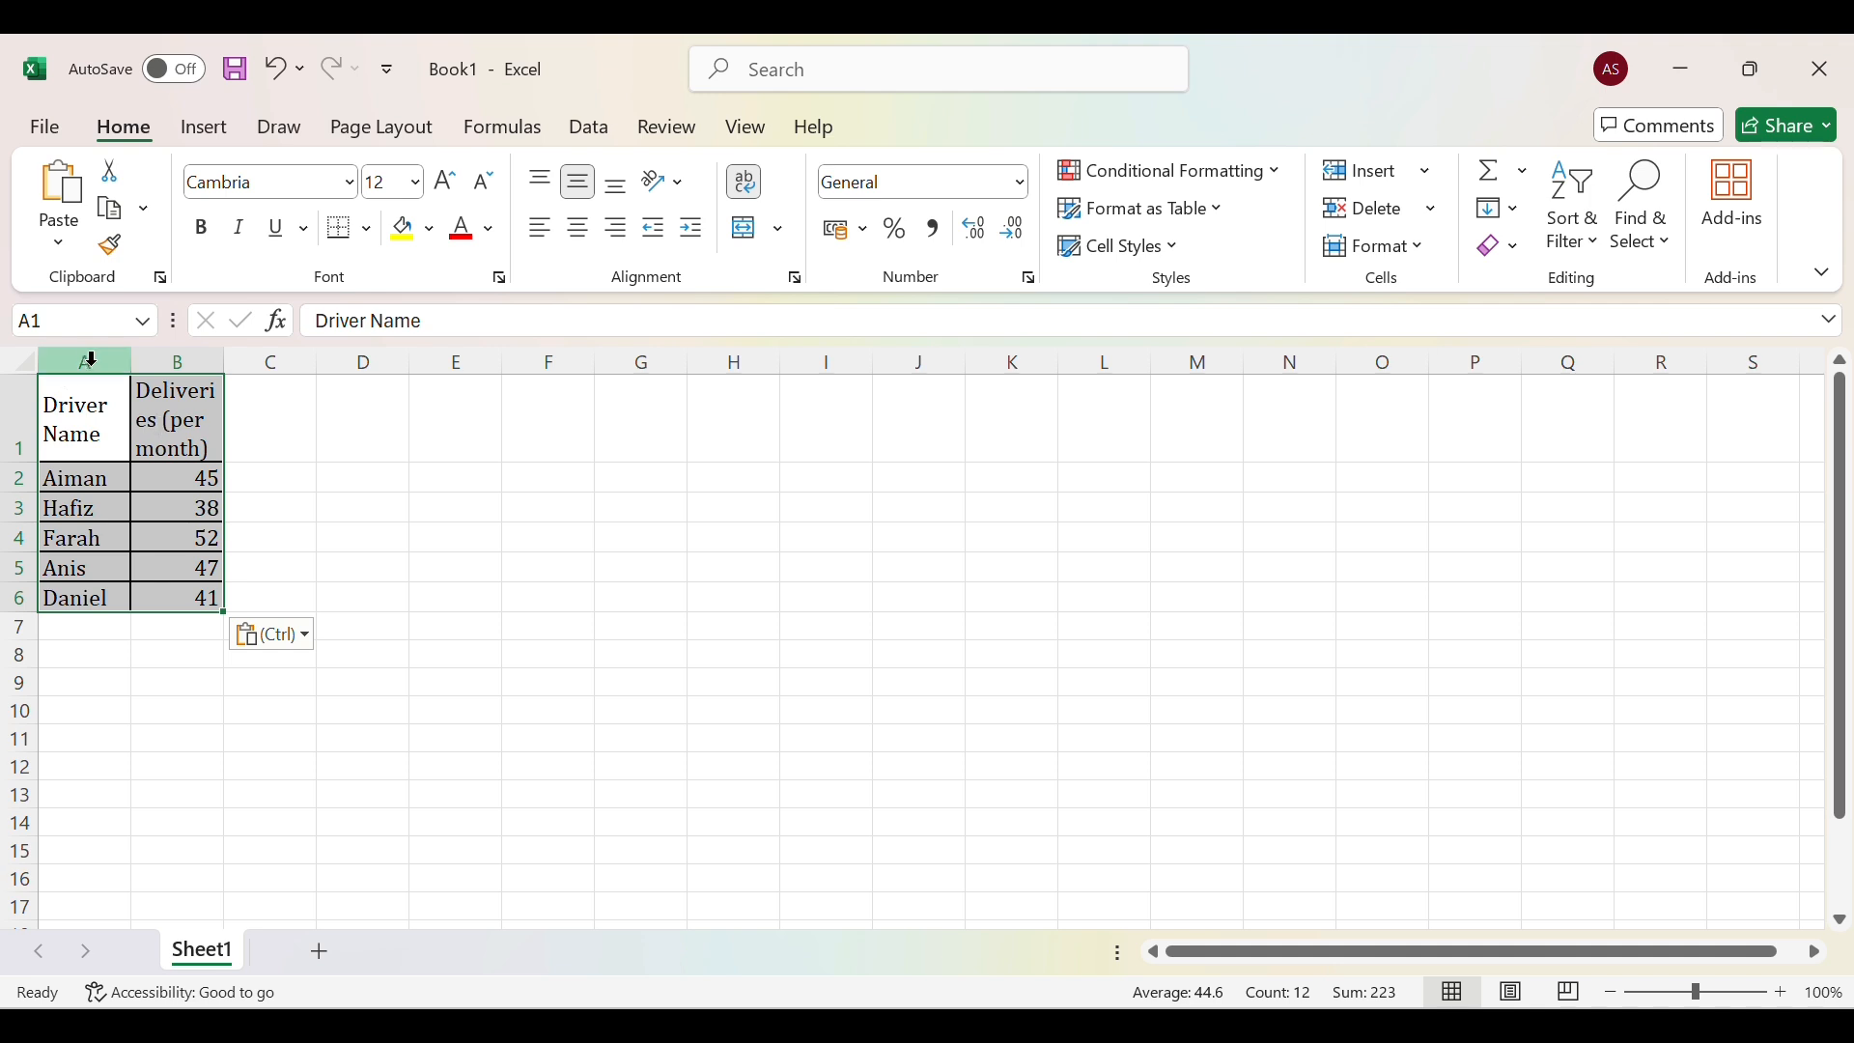
Set the width of columns A and B to 12.
left_click_drag(88, 361, 190, 382)
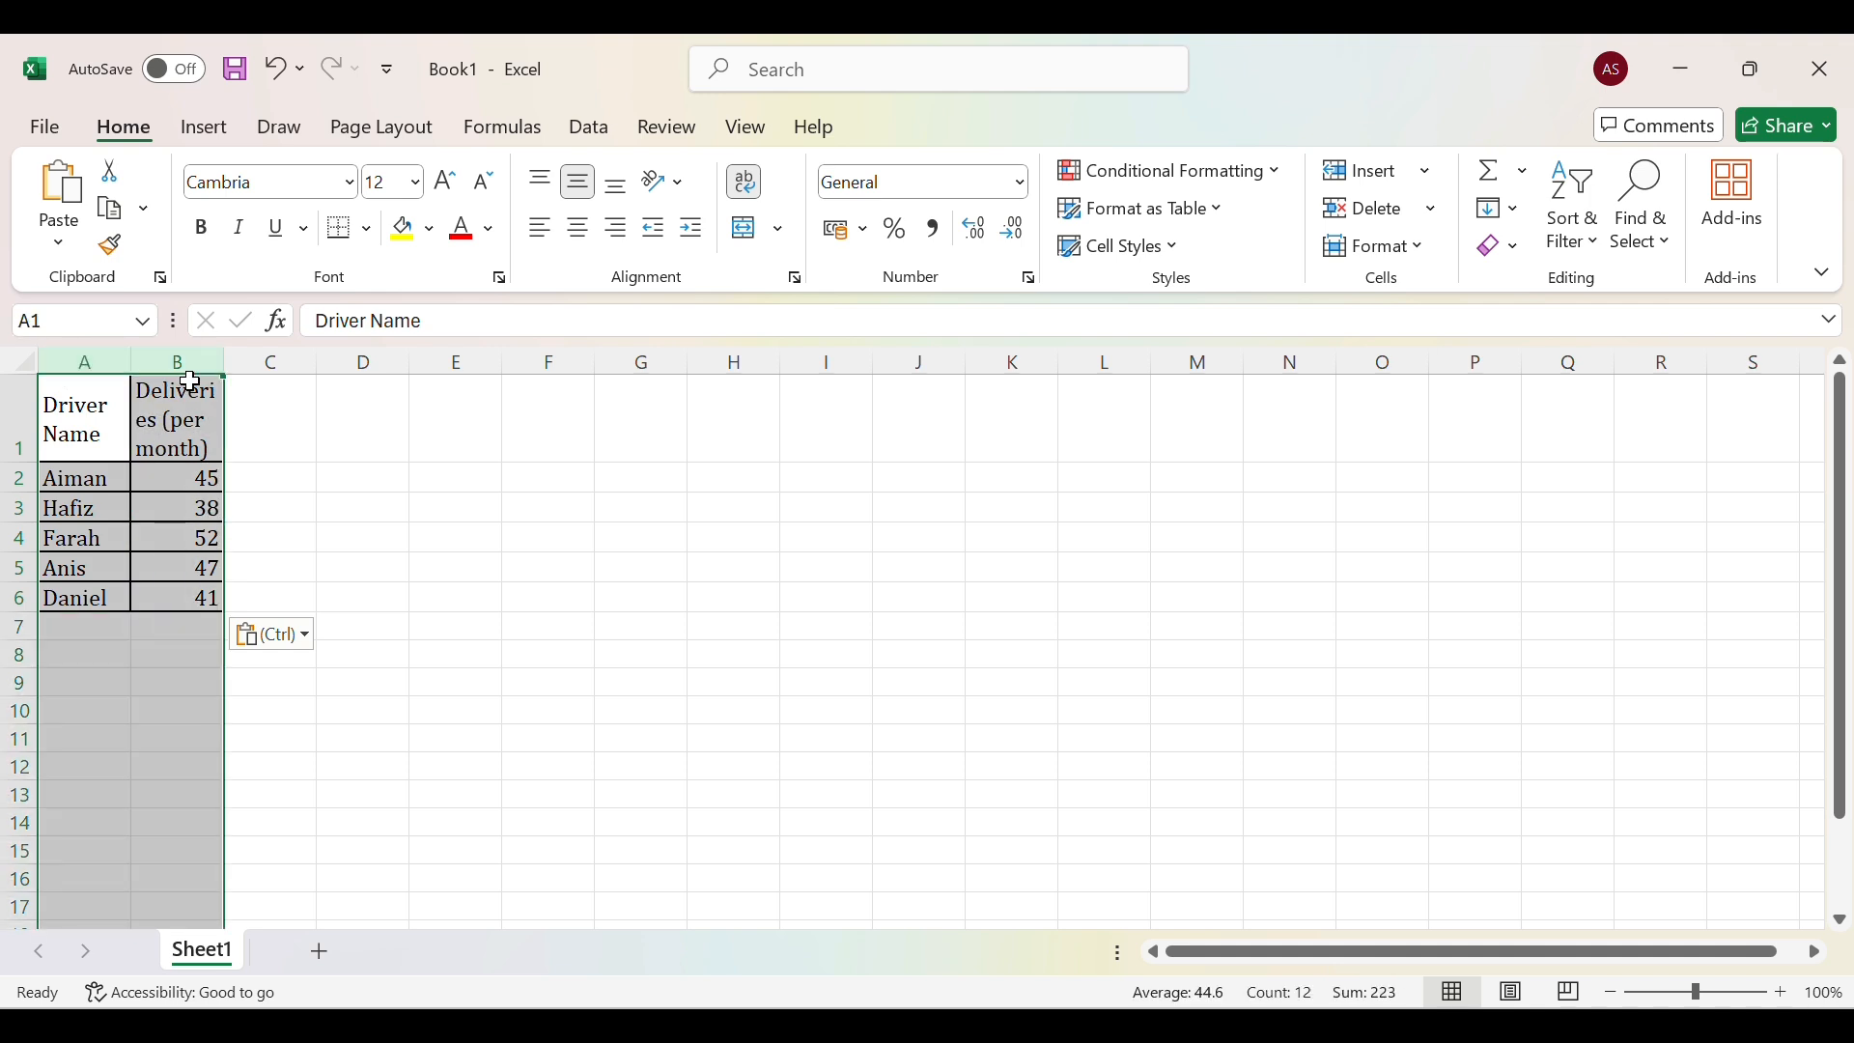
right_click(184, 371)
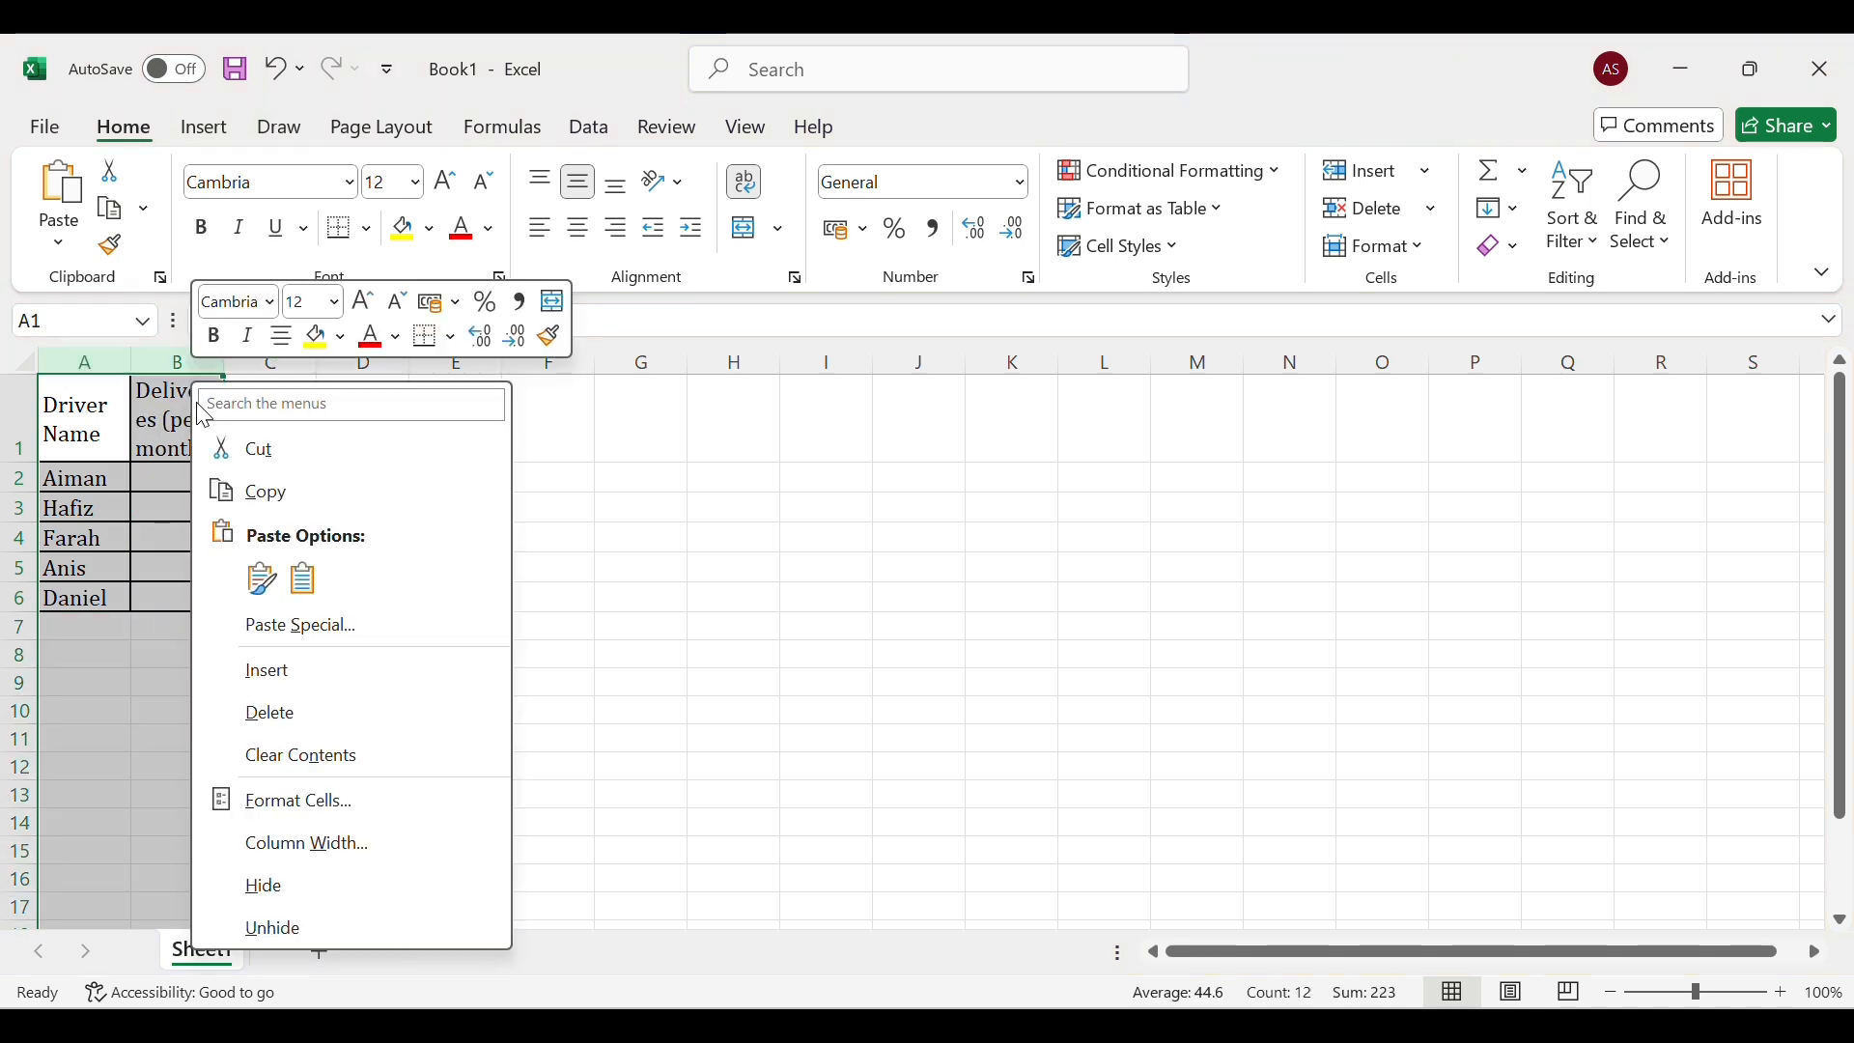
left_click(300, 846)
type("12")
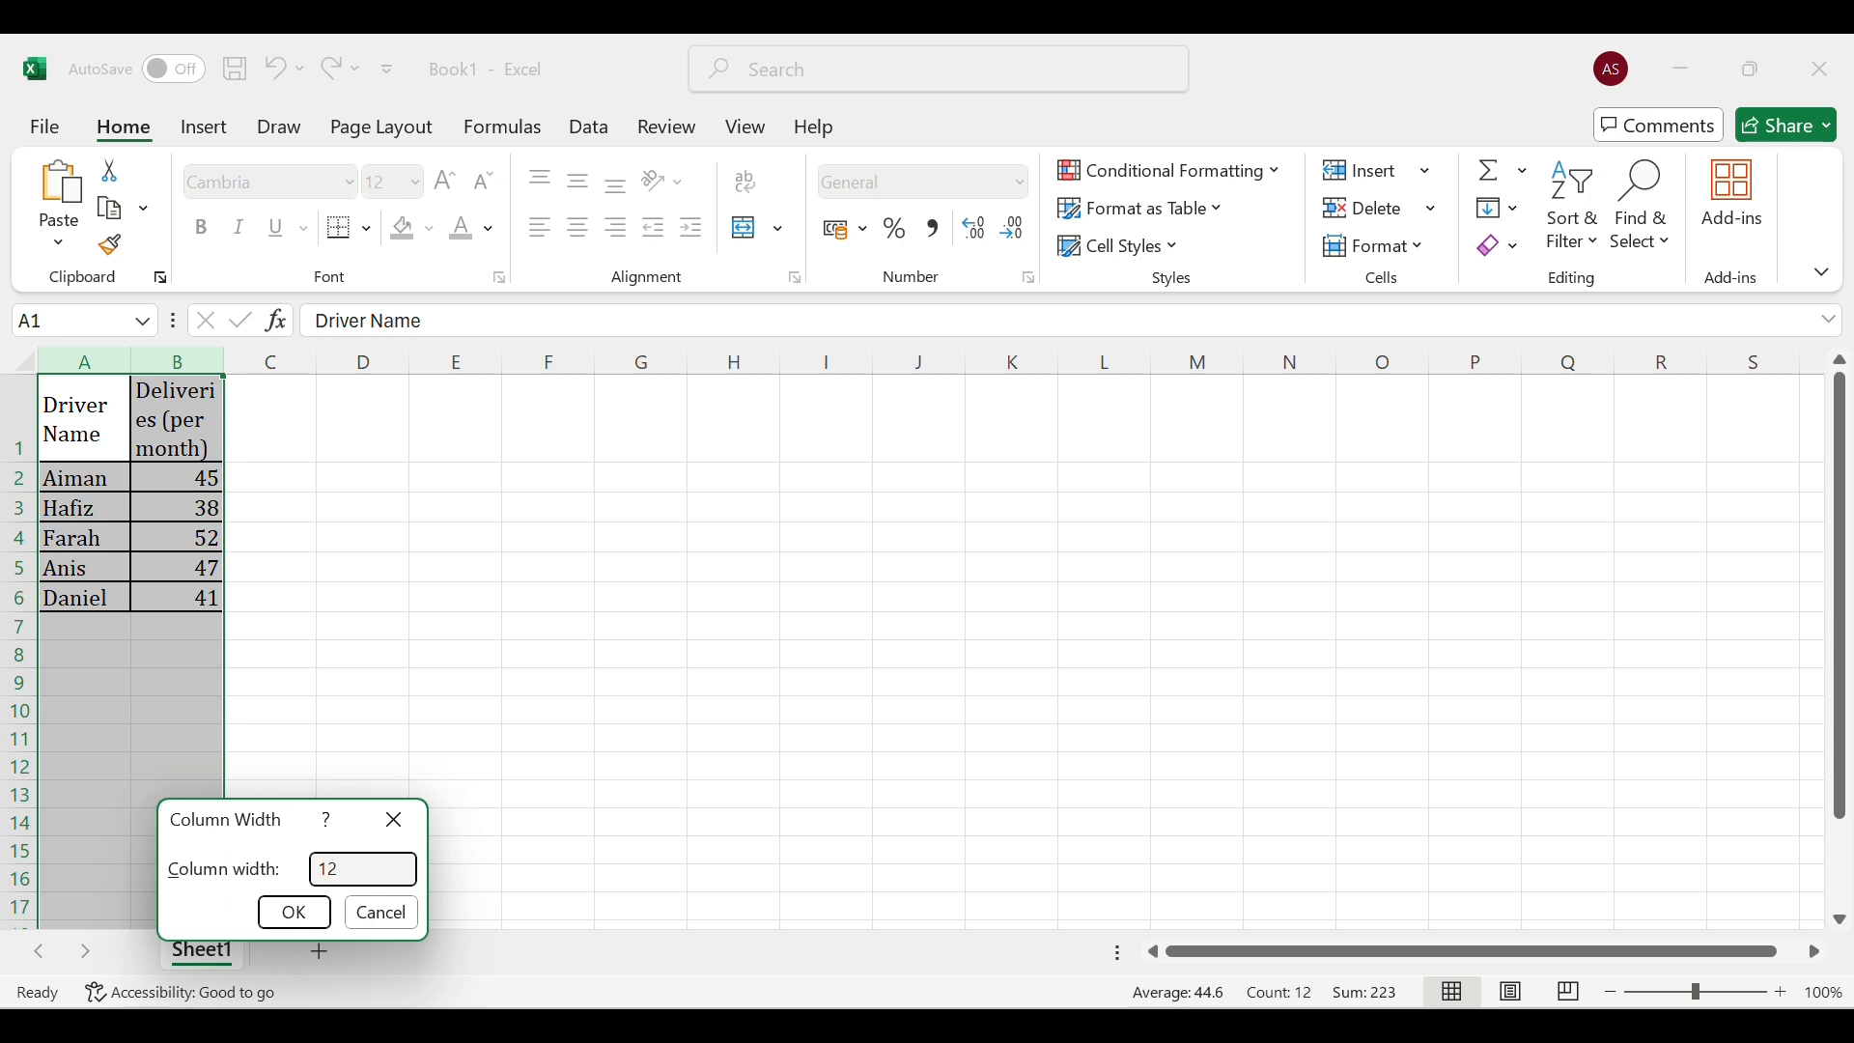
key("Return")
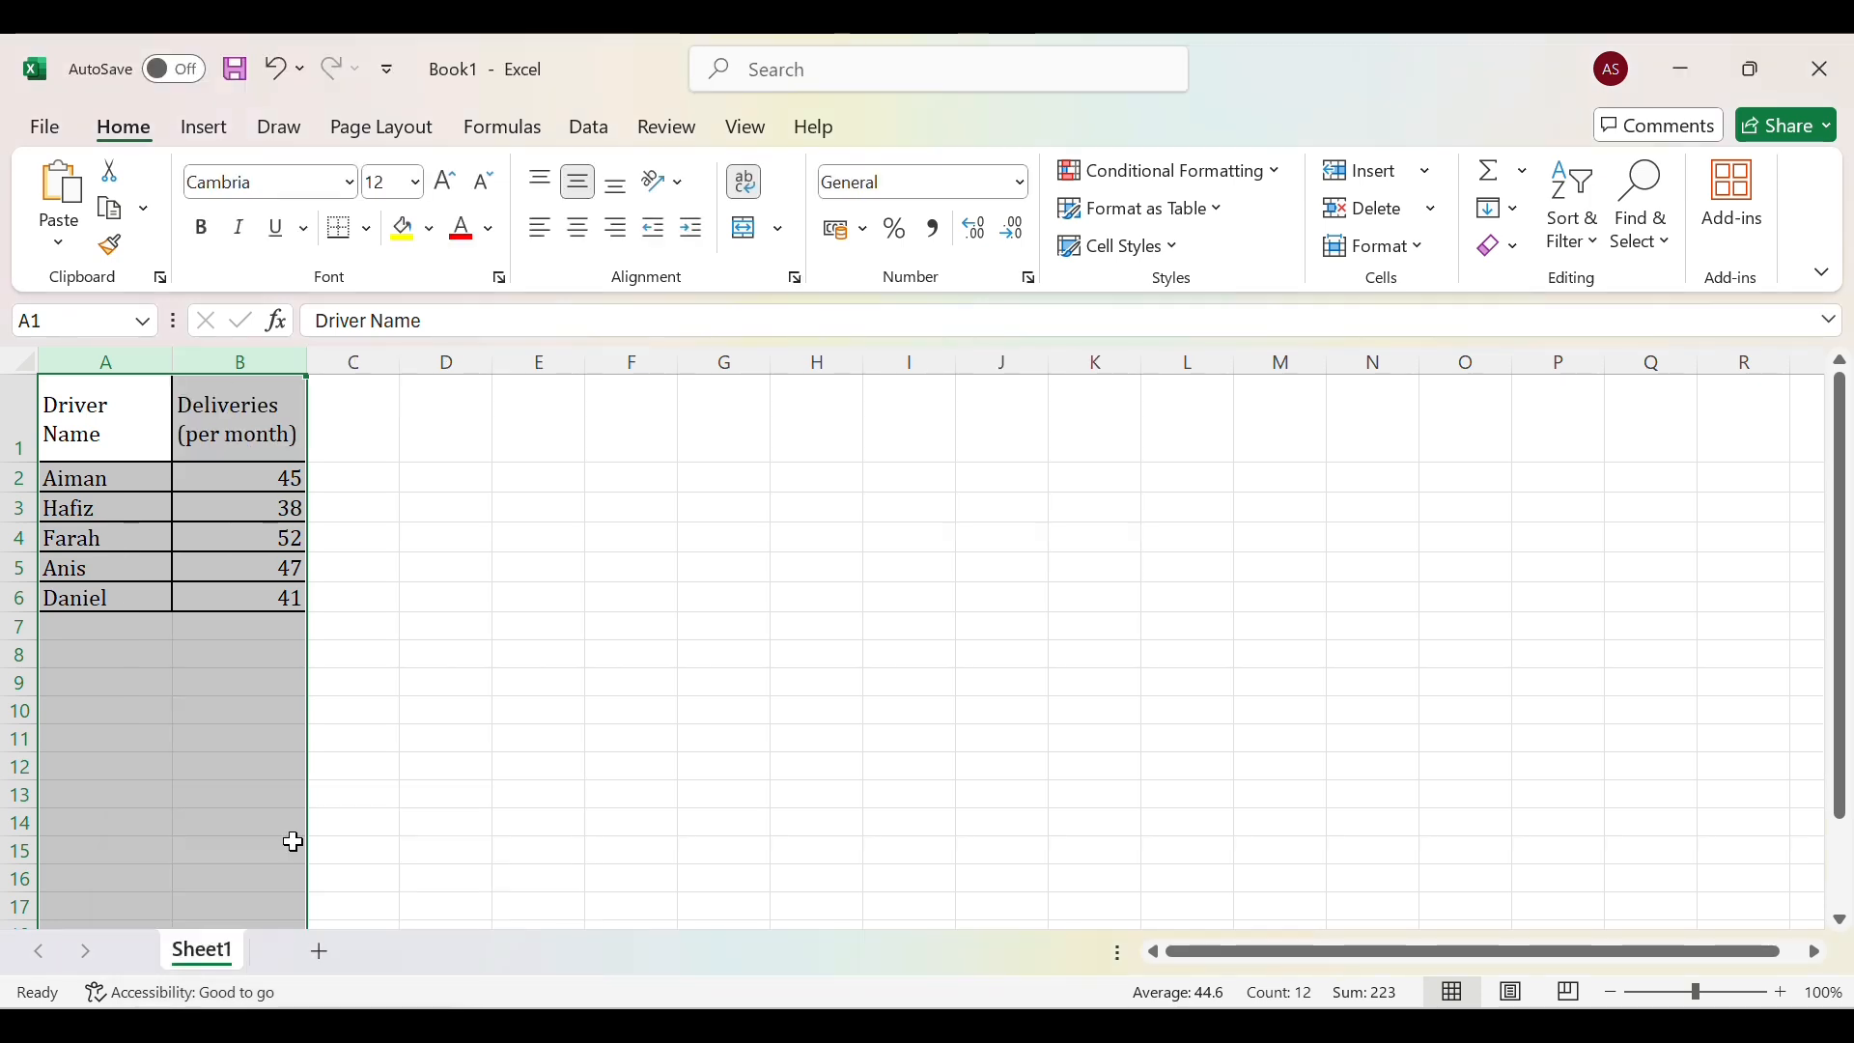
Align the contents of columns A and B to the center both horizontally and vertically.
right_click(214, 449)
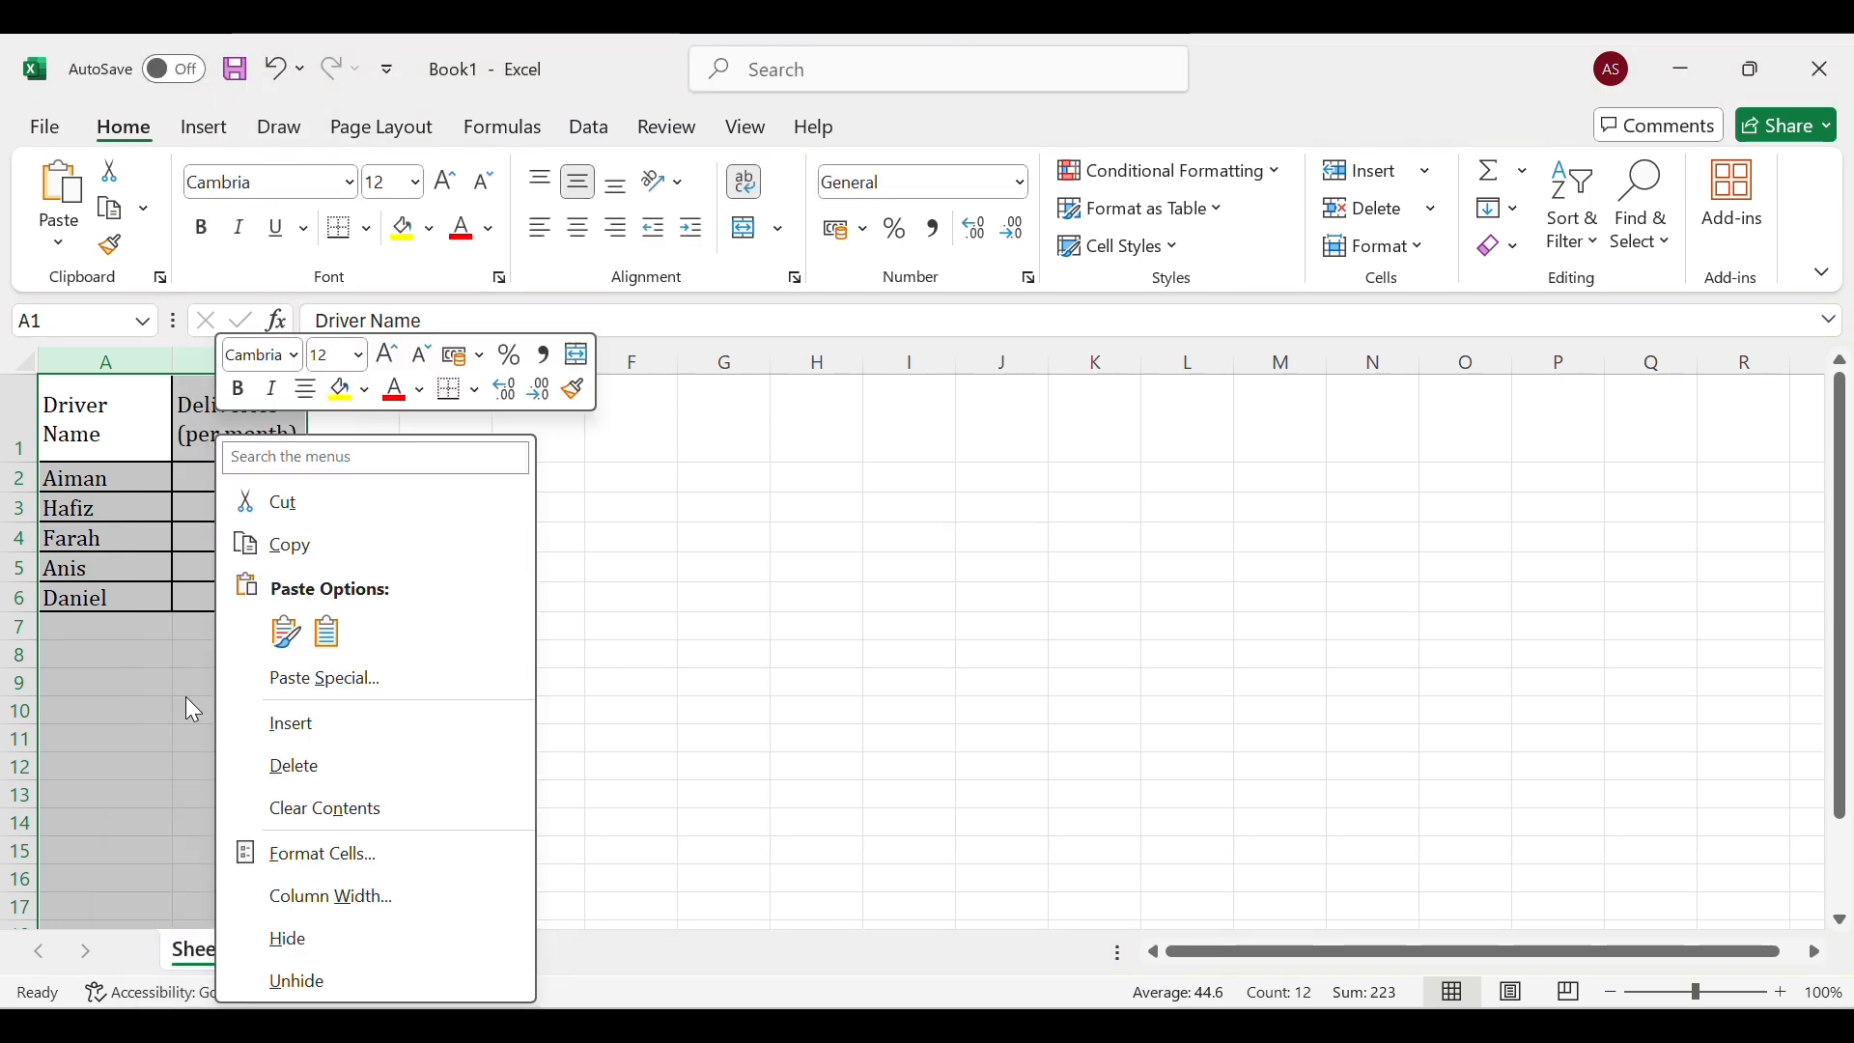
left_click(338, 863)
left_click(236, 428)
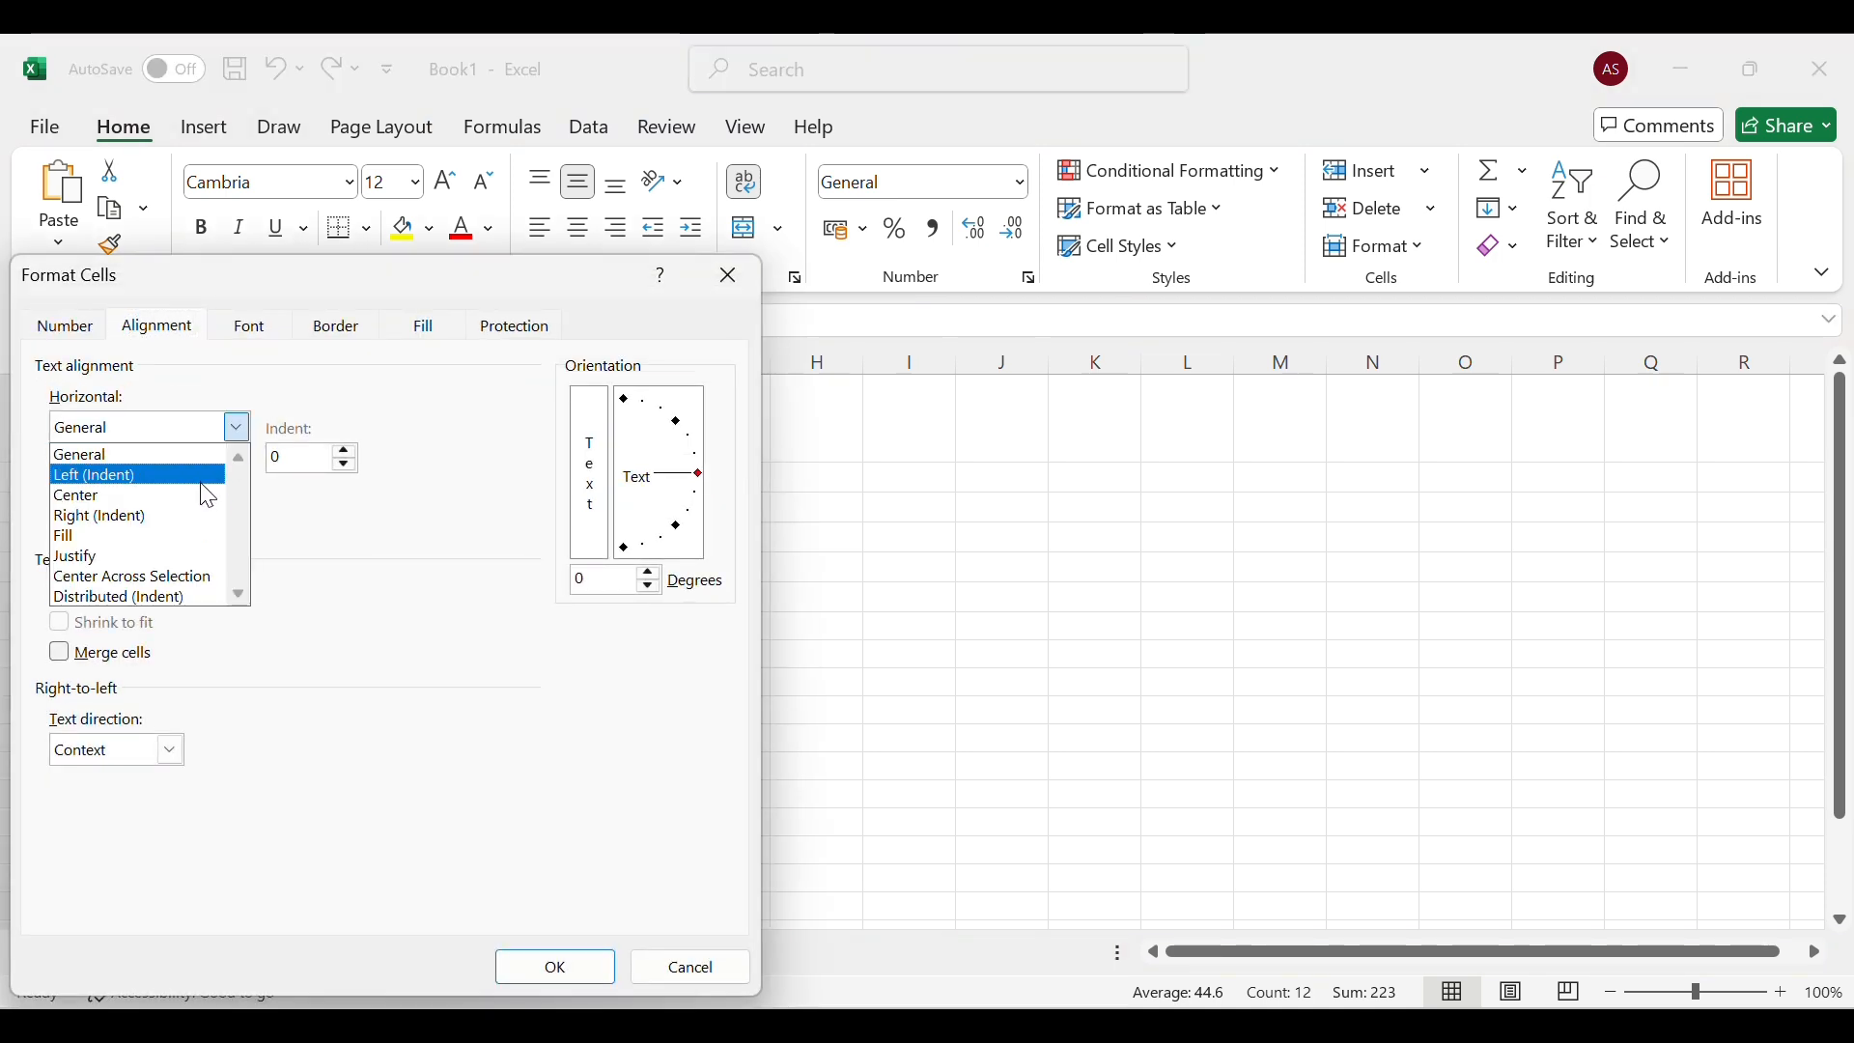
left_click(145, 495)
left_click(235, 490)
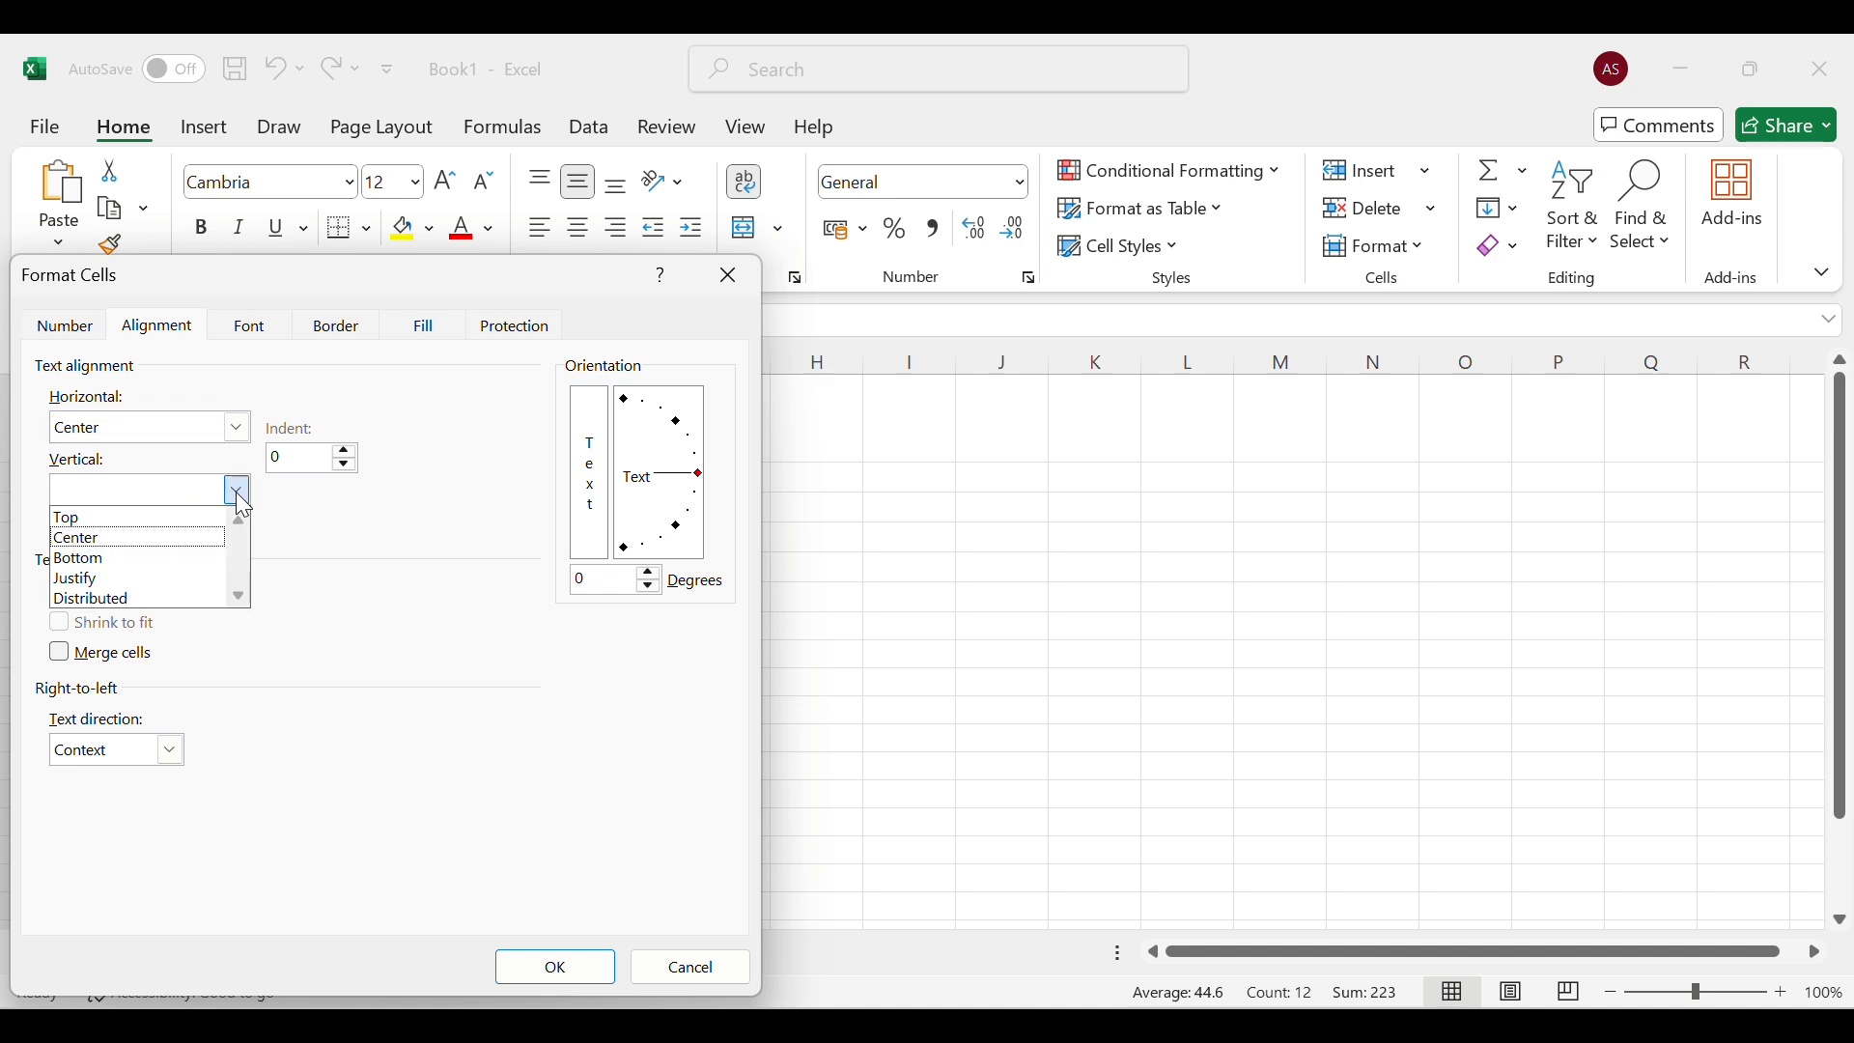
left_click(201, 541)
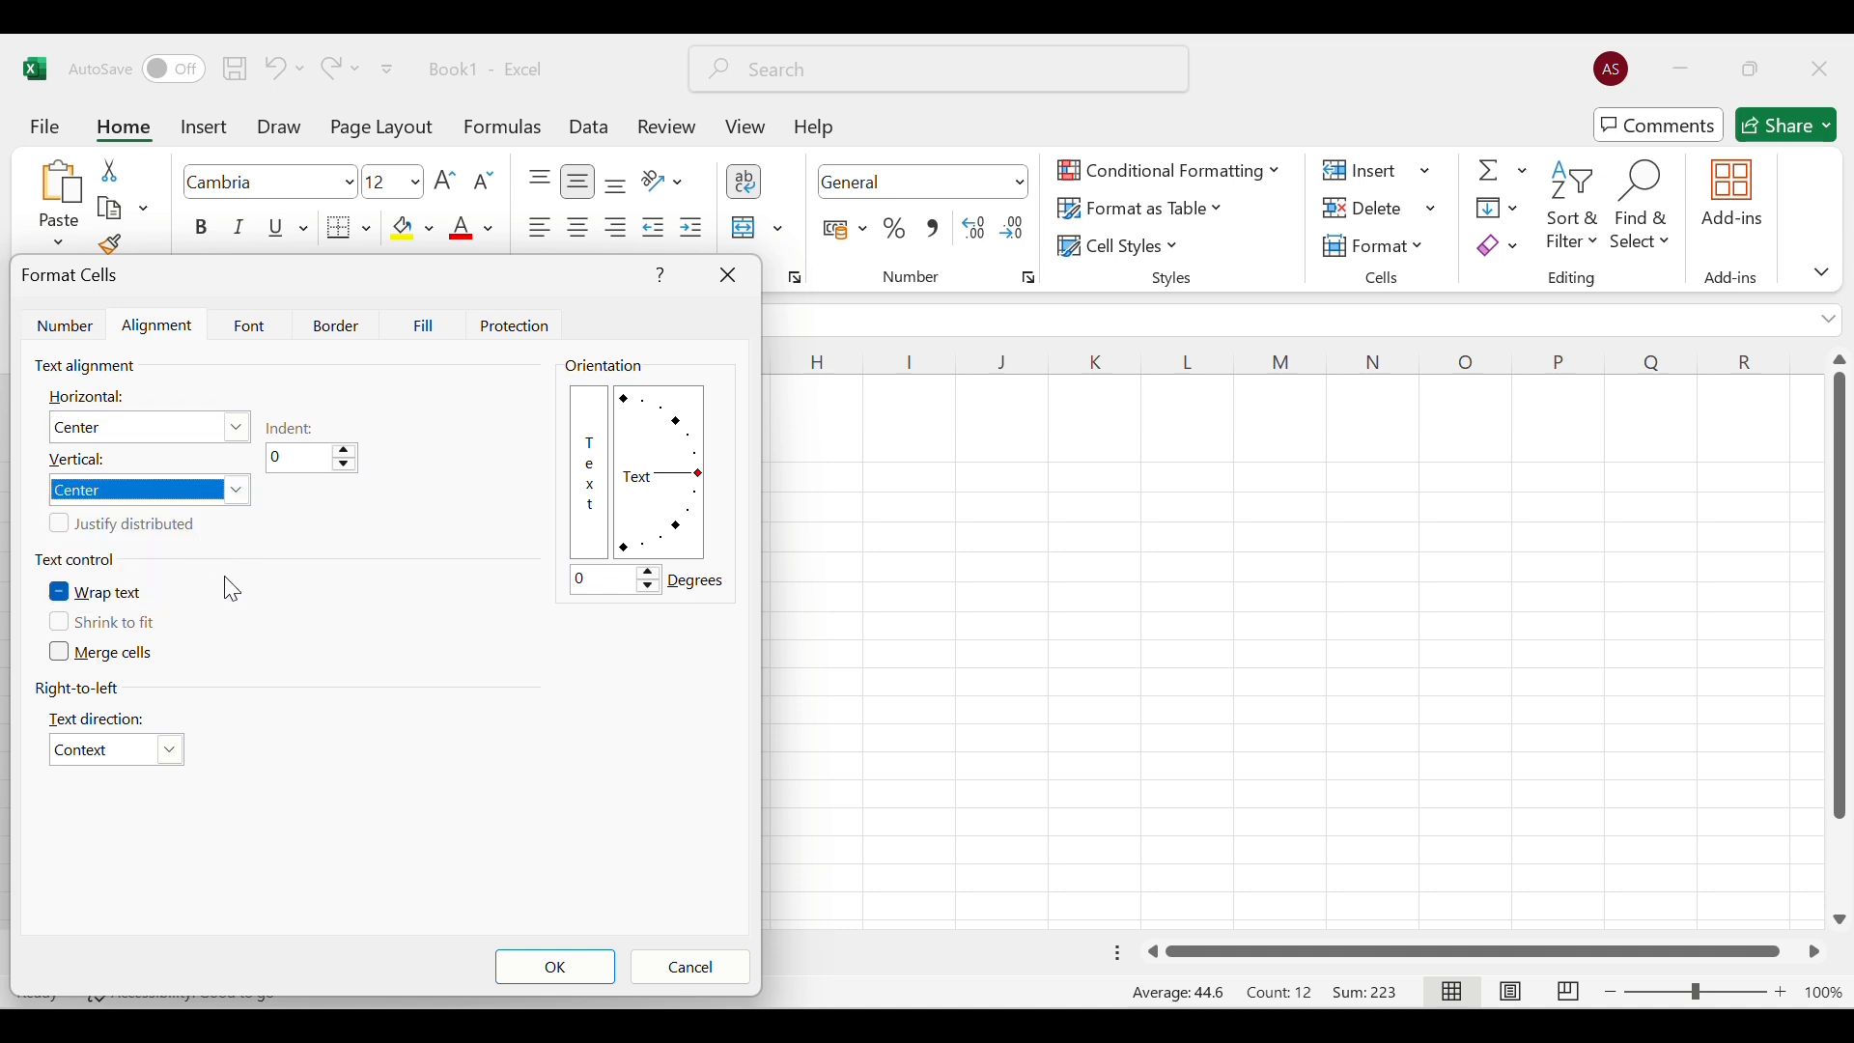
left_click(588, 969)
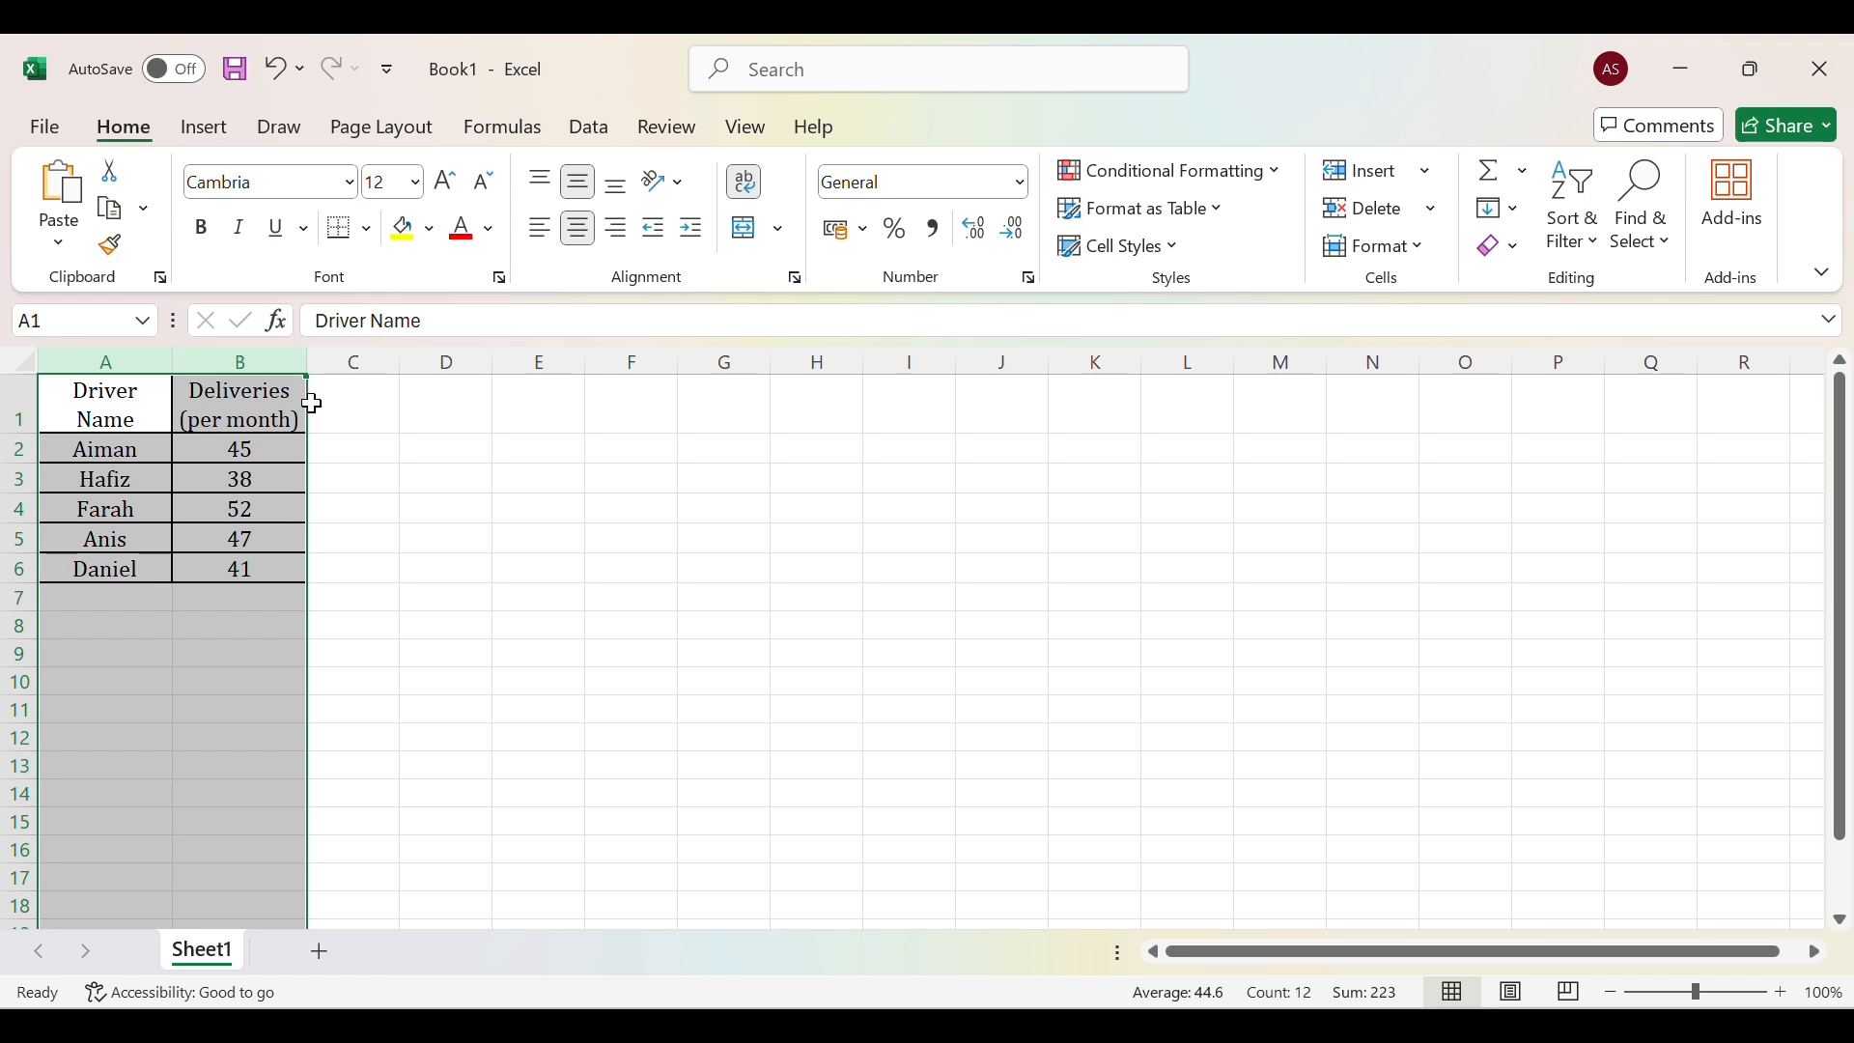
left_click(346, 415)
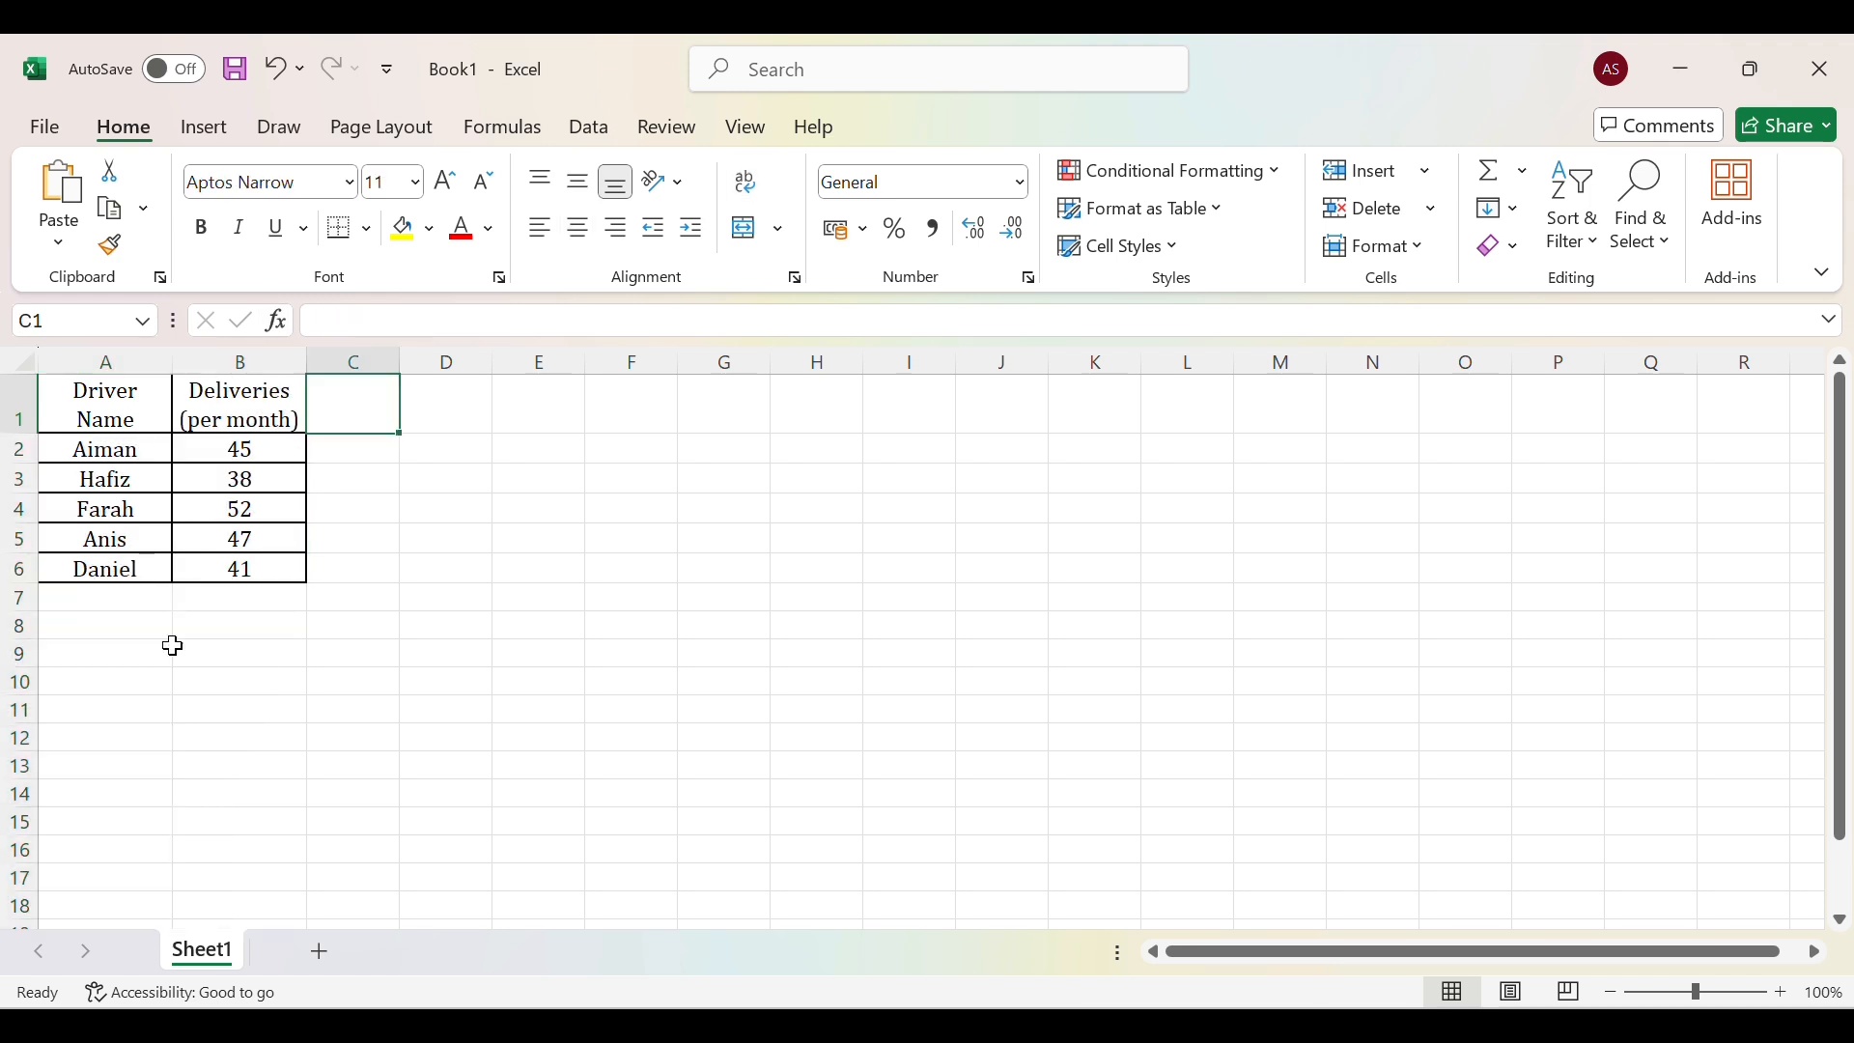
Check the scenario in Word, return to Excel and enter the label "averag" in cell A8.
left_click(776, 949)
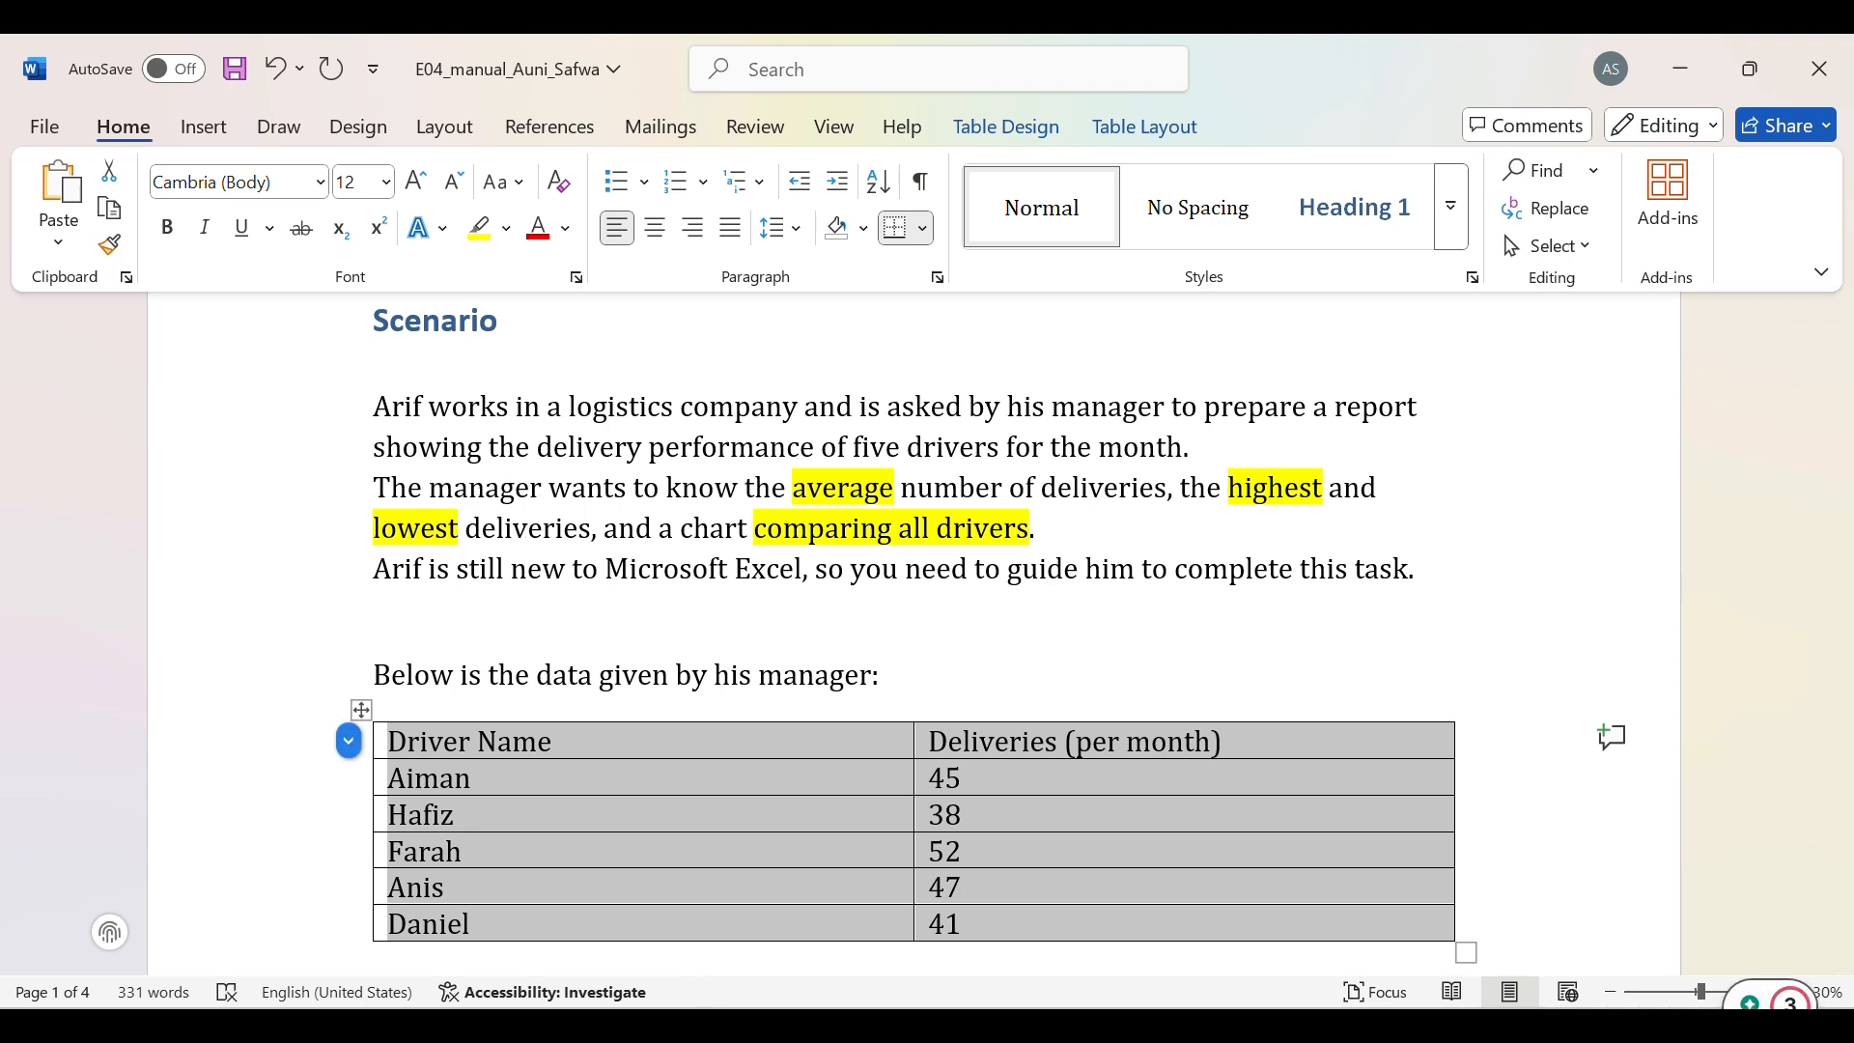
left_click(787, 942)
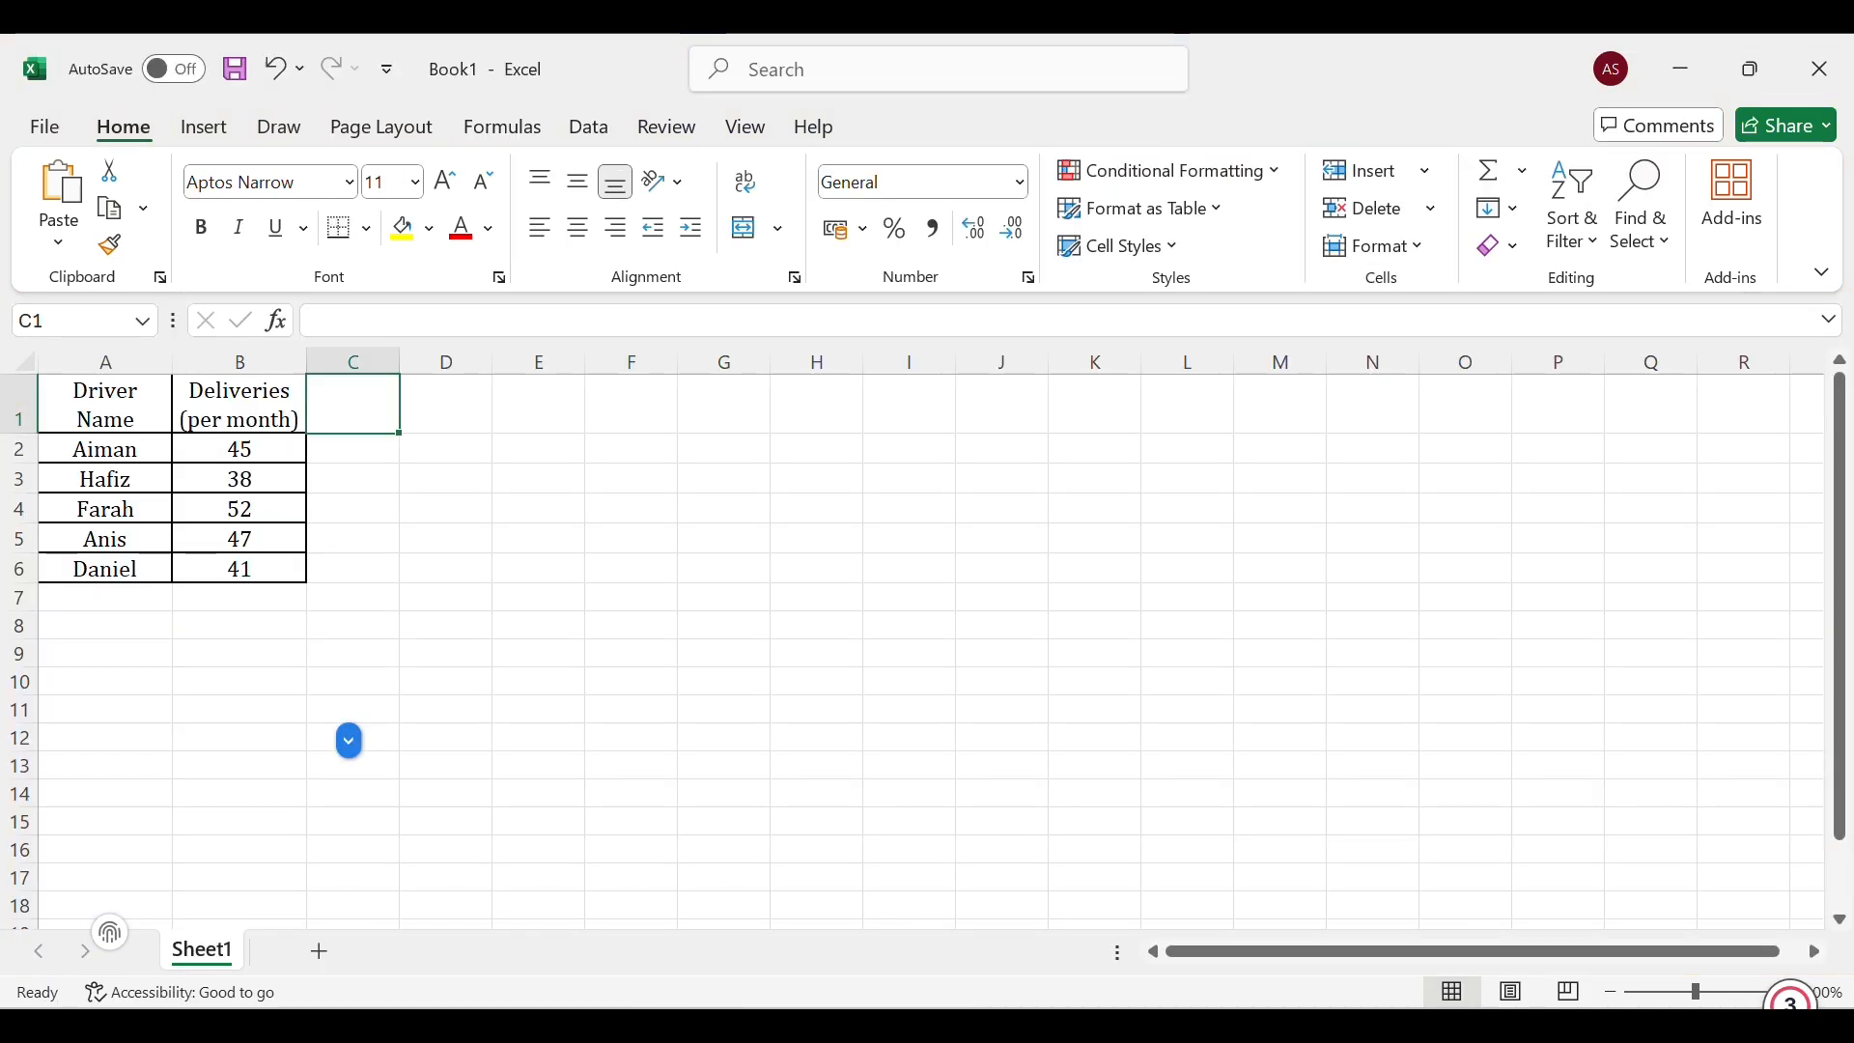
left_click(92, 630)
left_click_drag(88, 627, 83, 680)
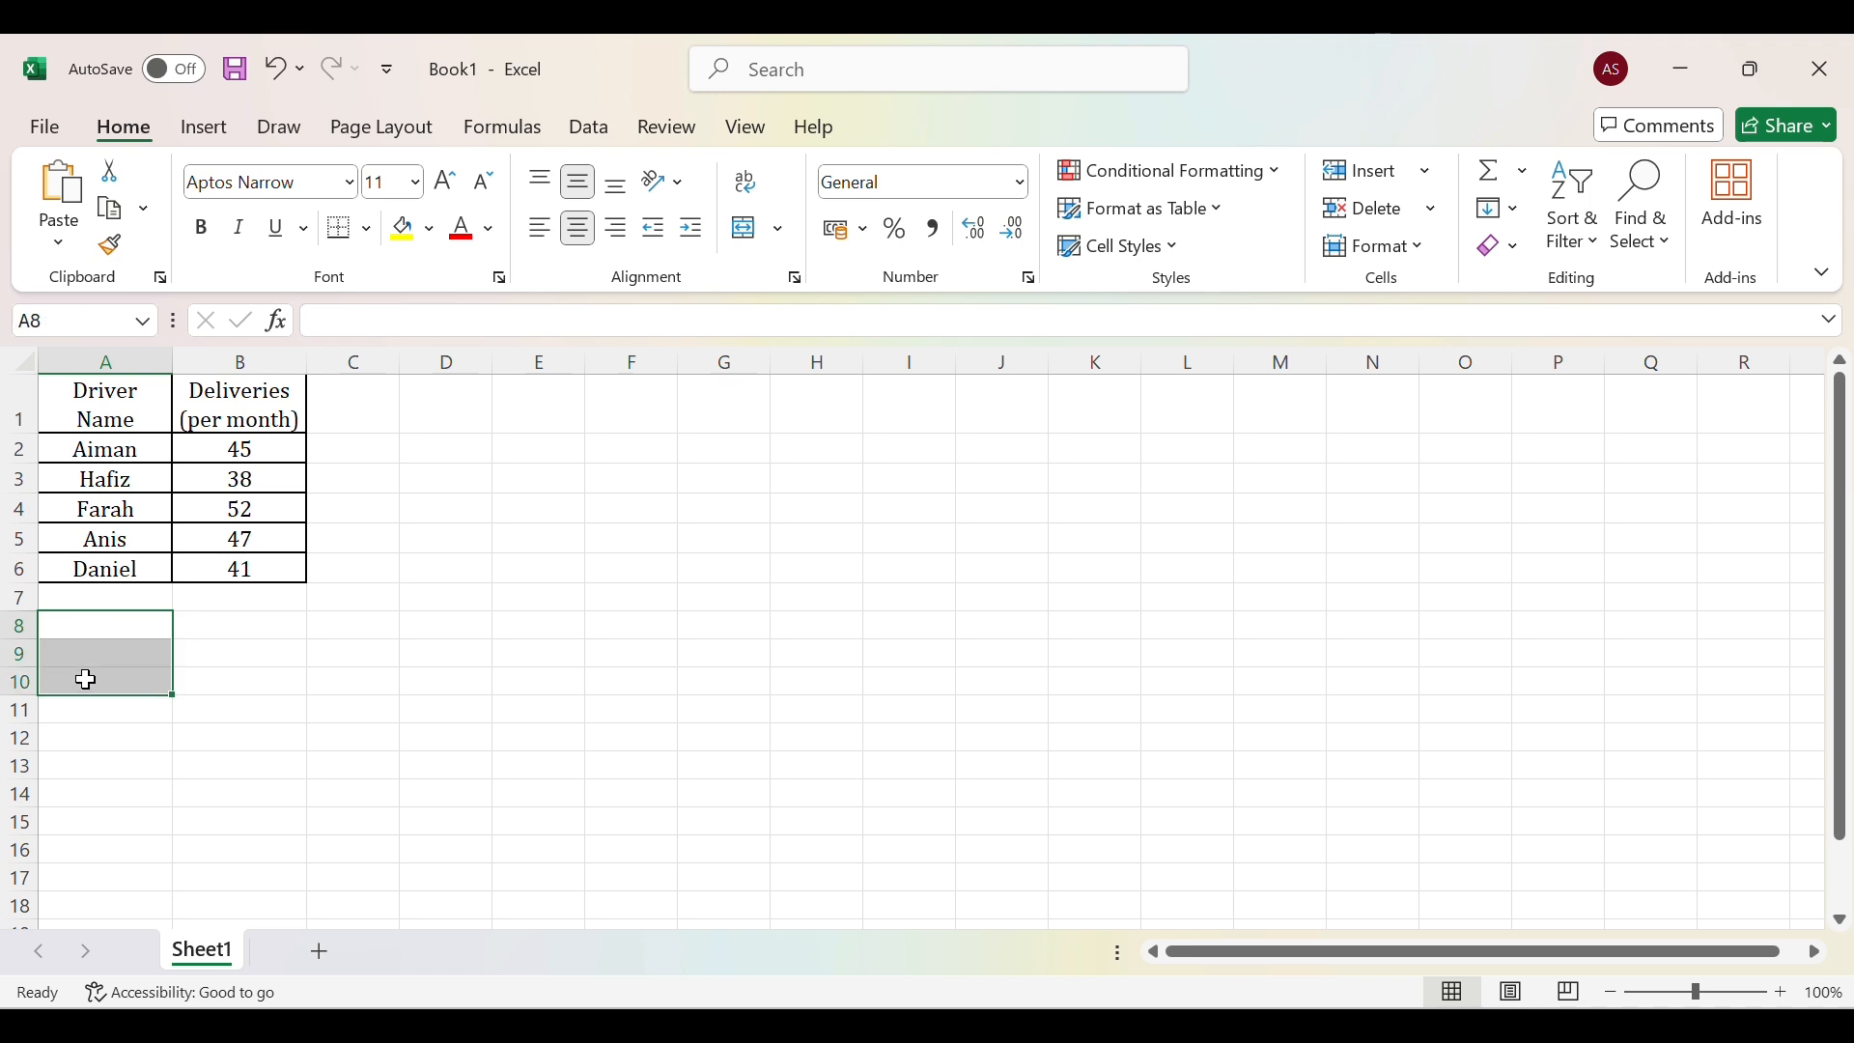
double_click(122, 626)
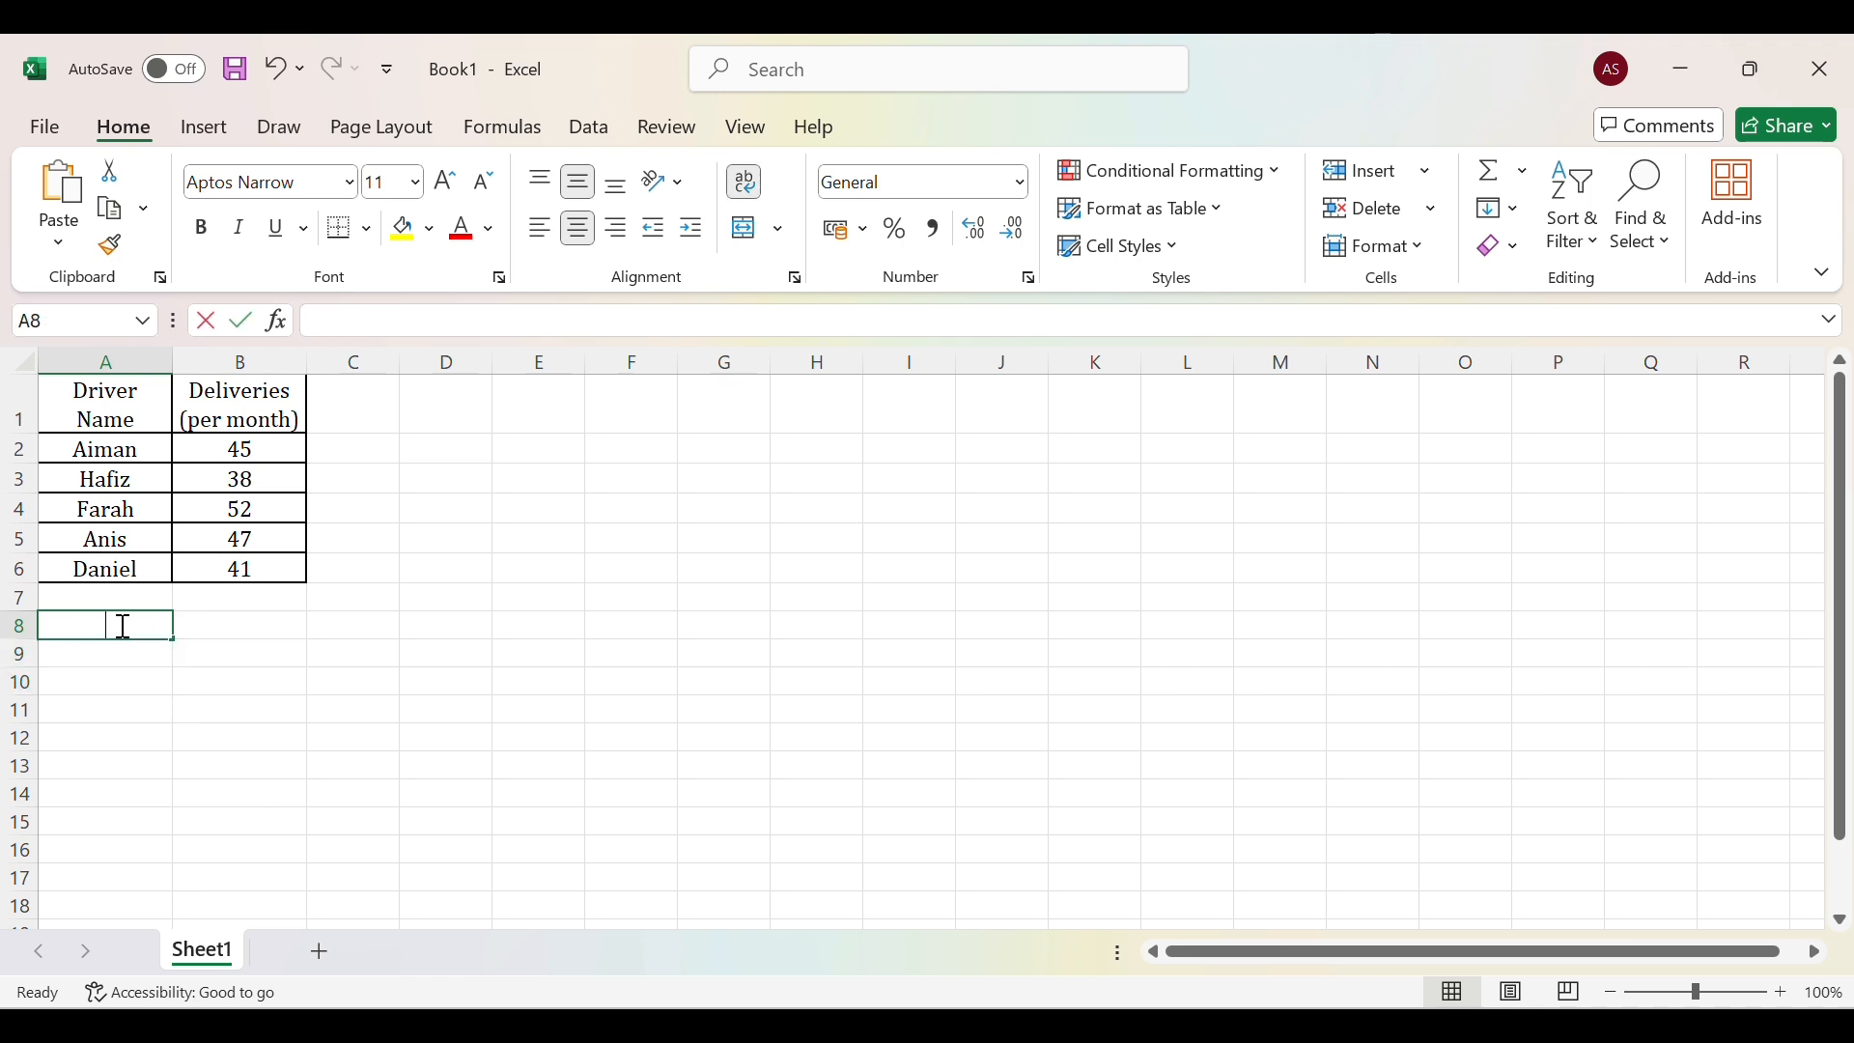
type("averag")
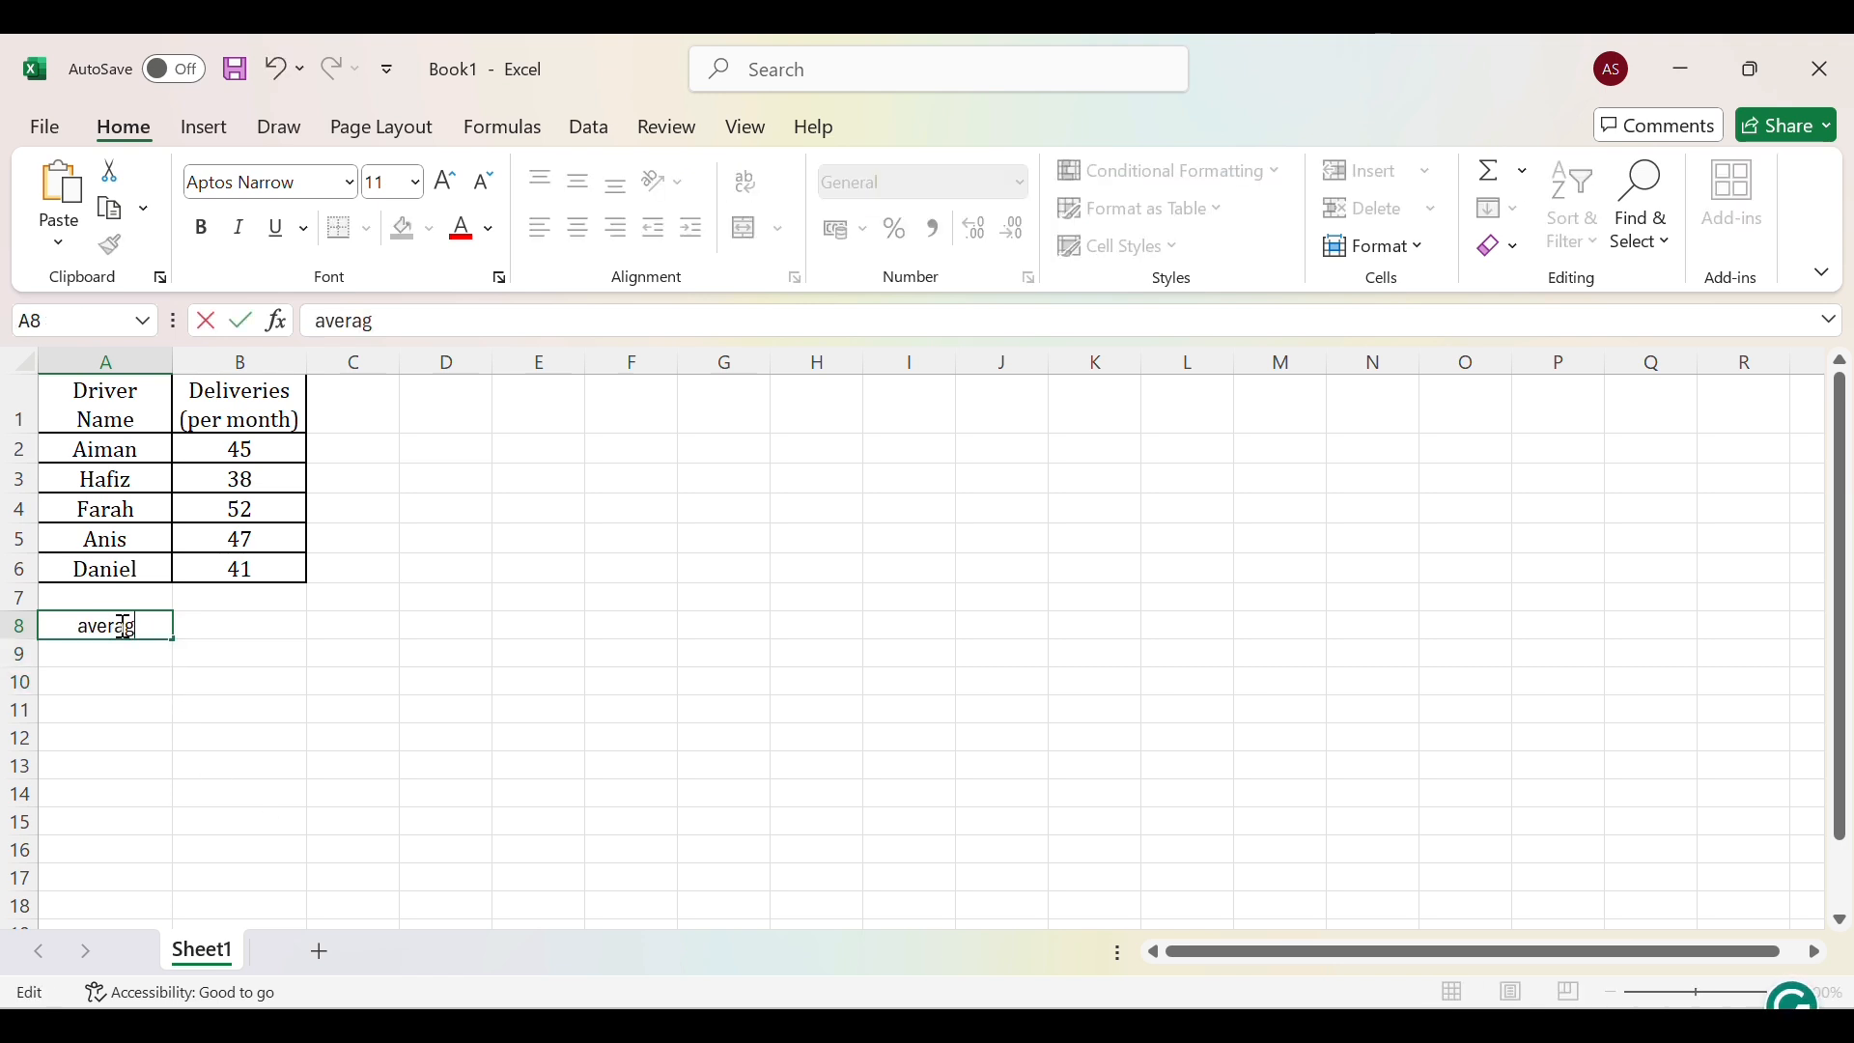
key("Return")
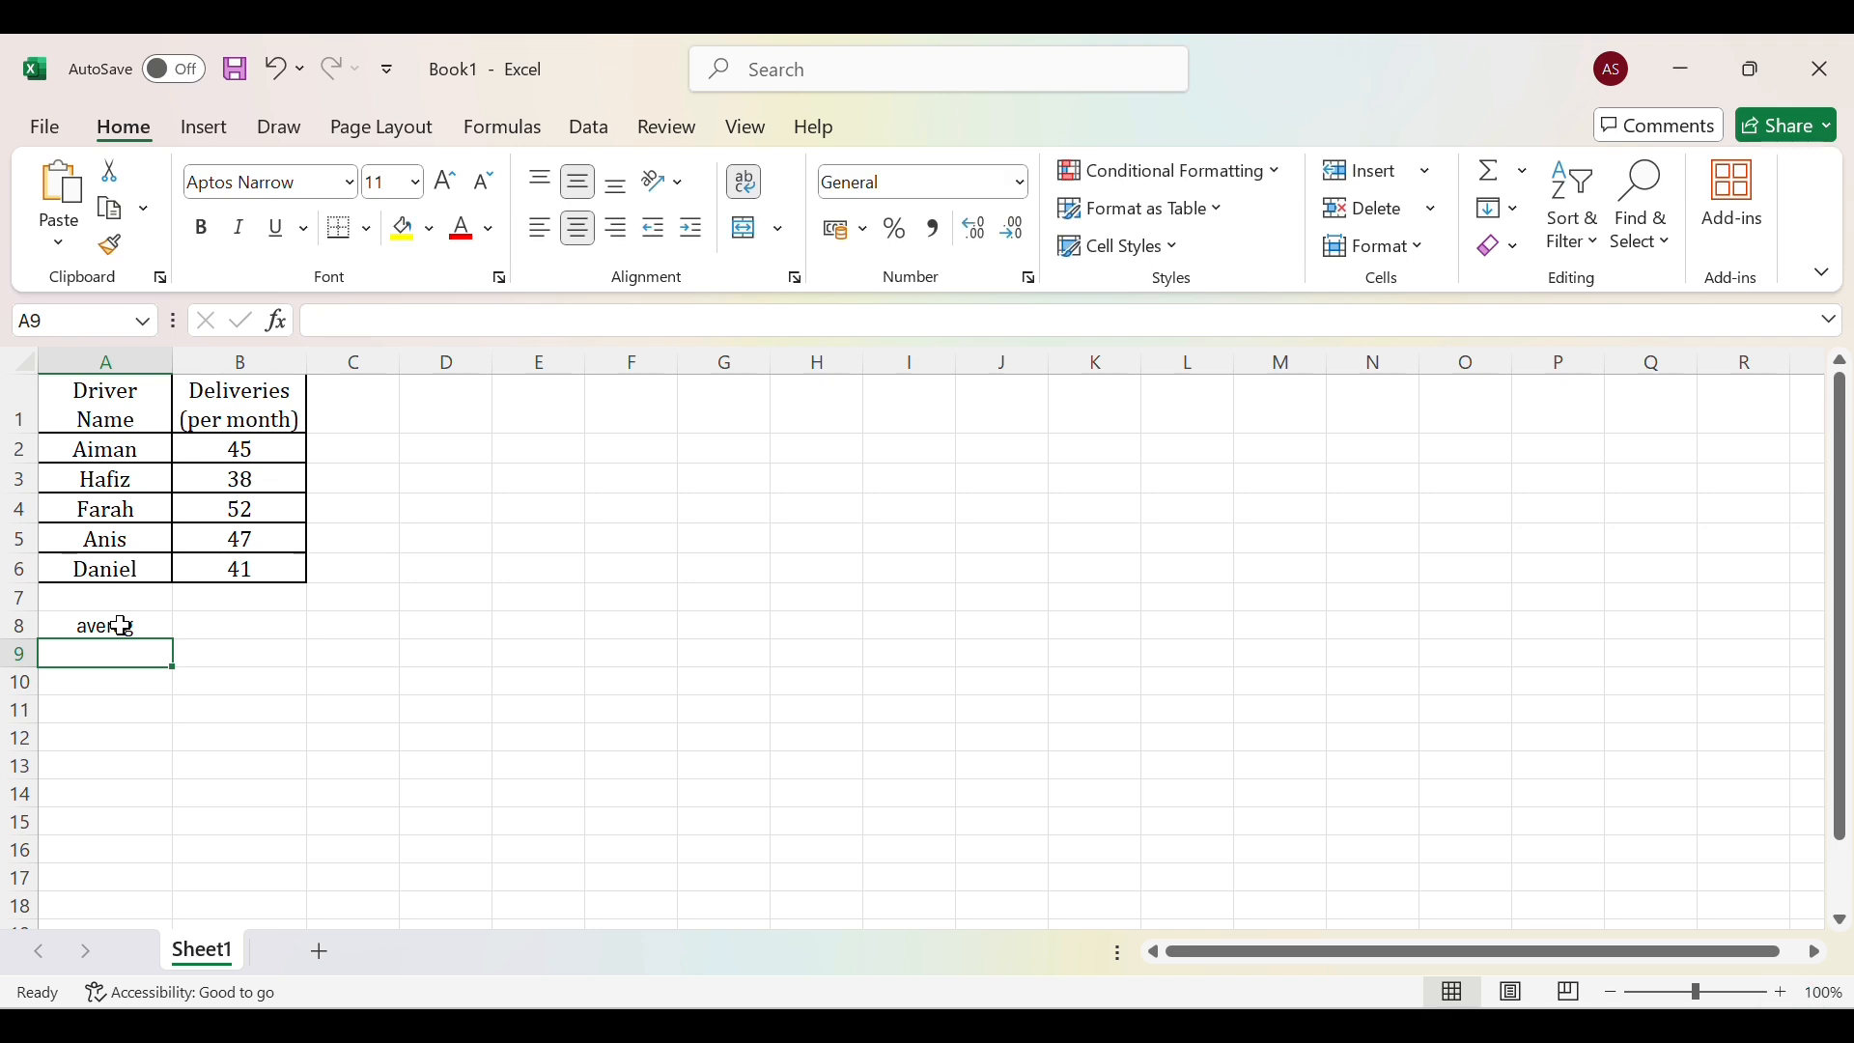
Enter the labels "higest delivery" in cell A9 and "lowest delivery" in cell A10.
key("BackSpace")
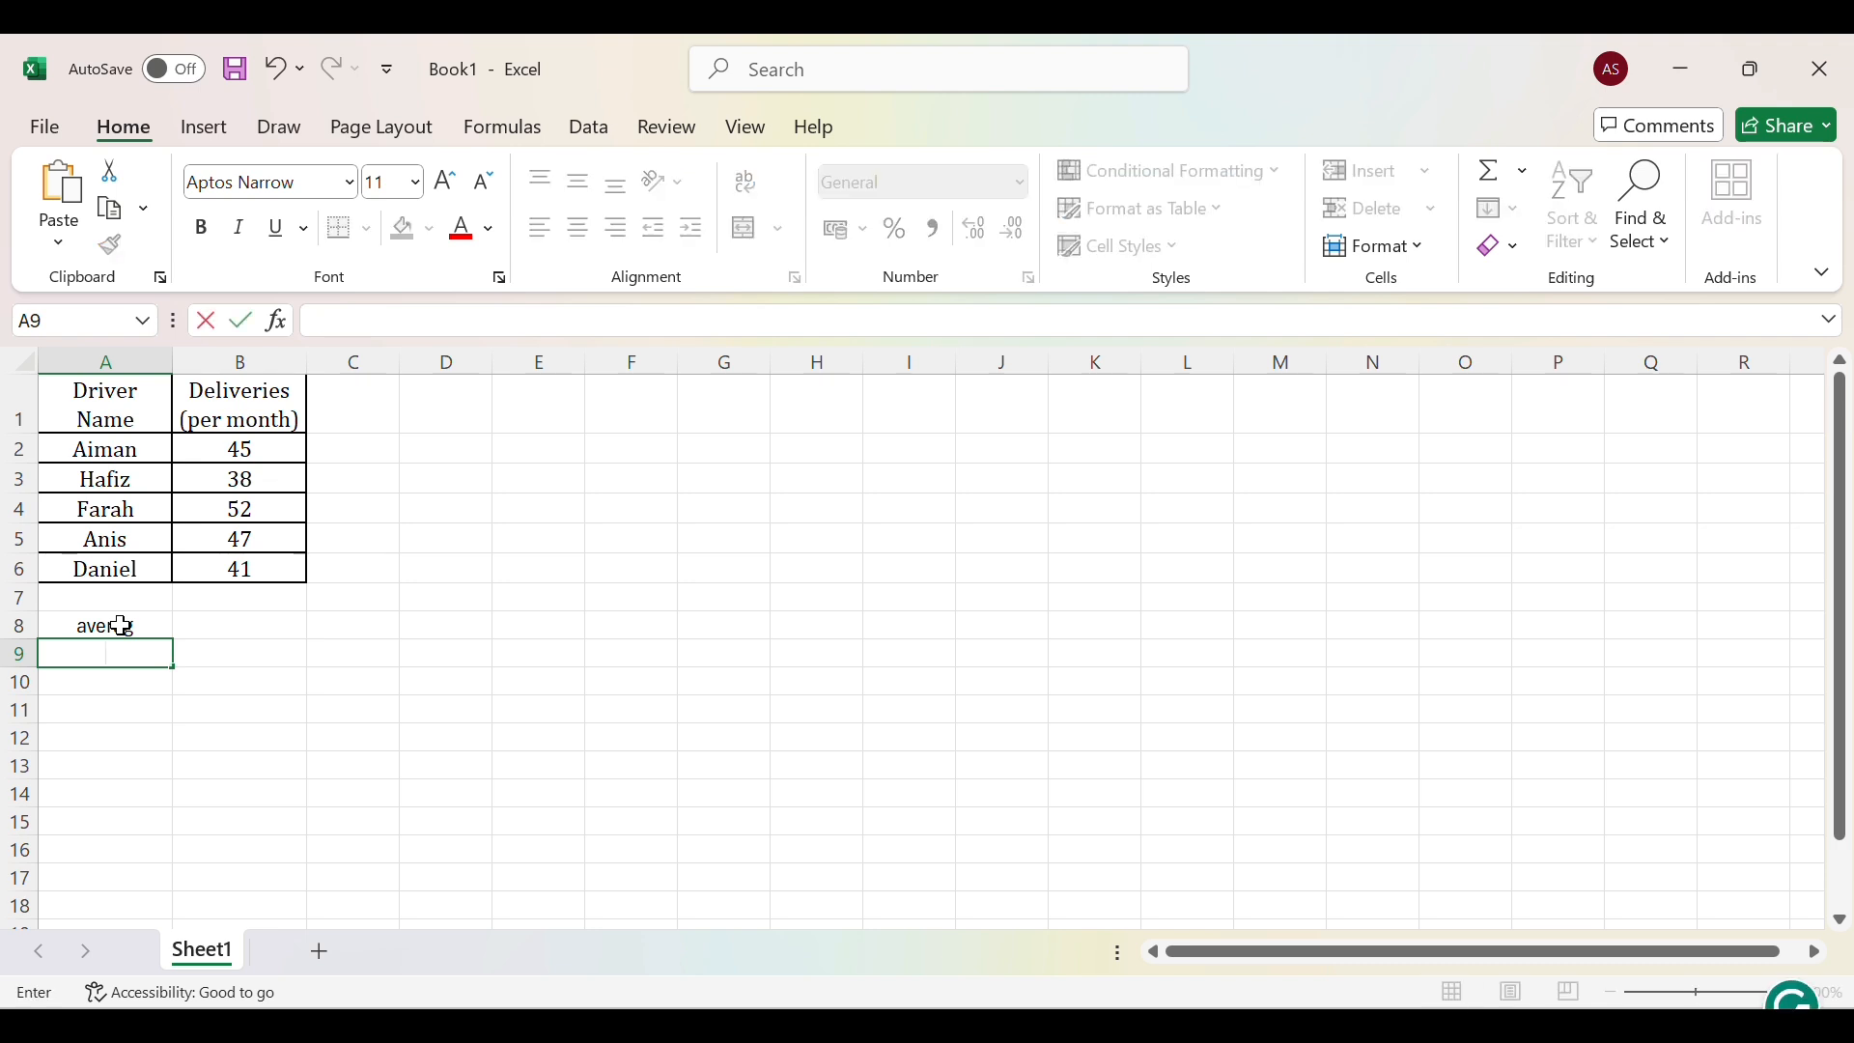
type("hi")
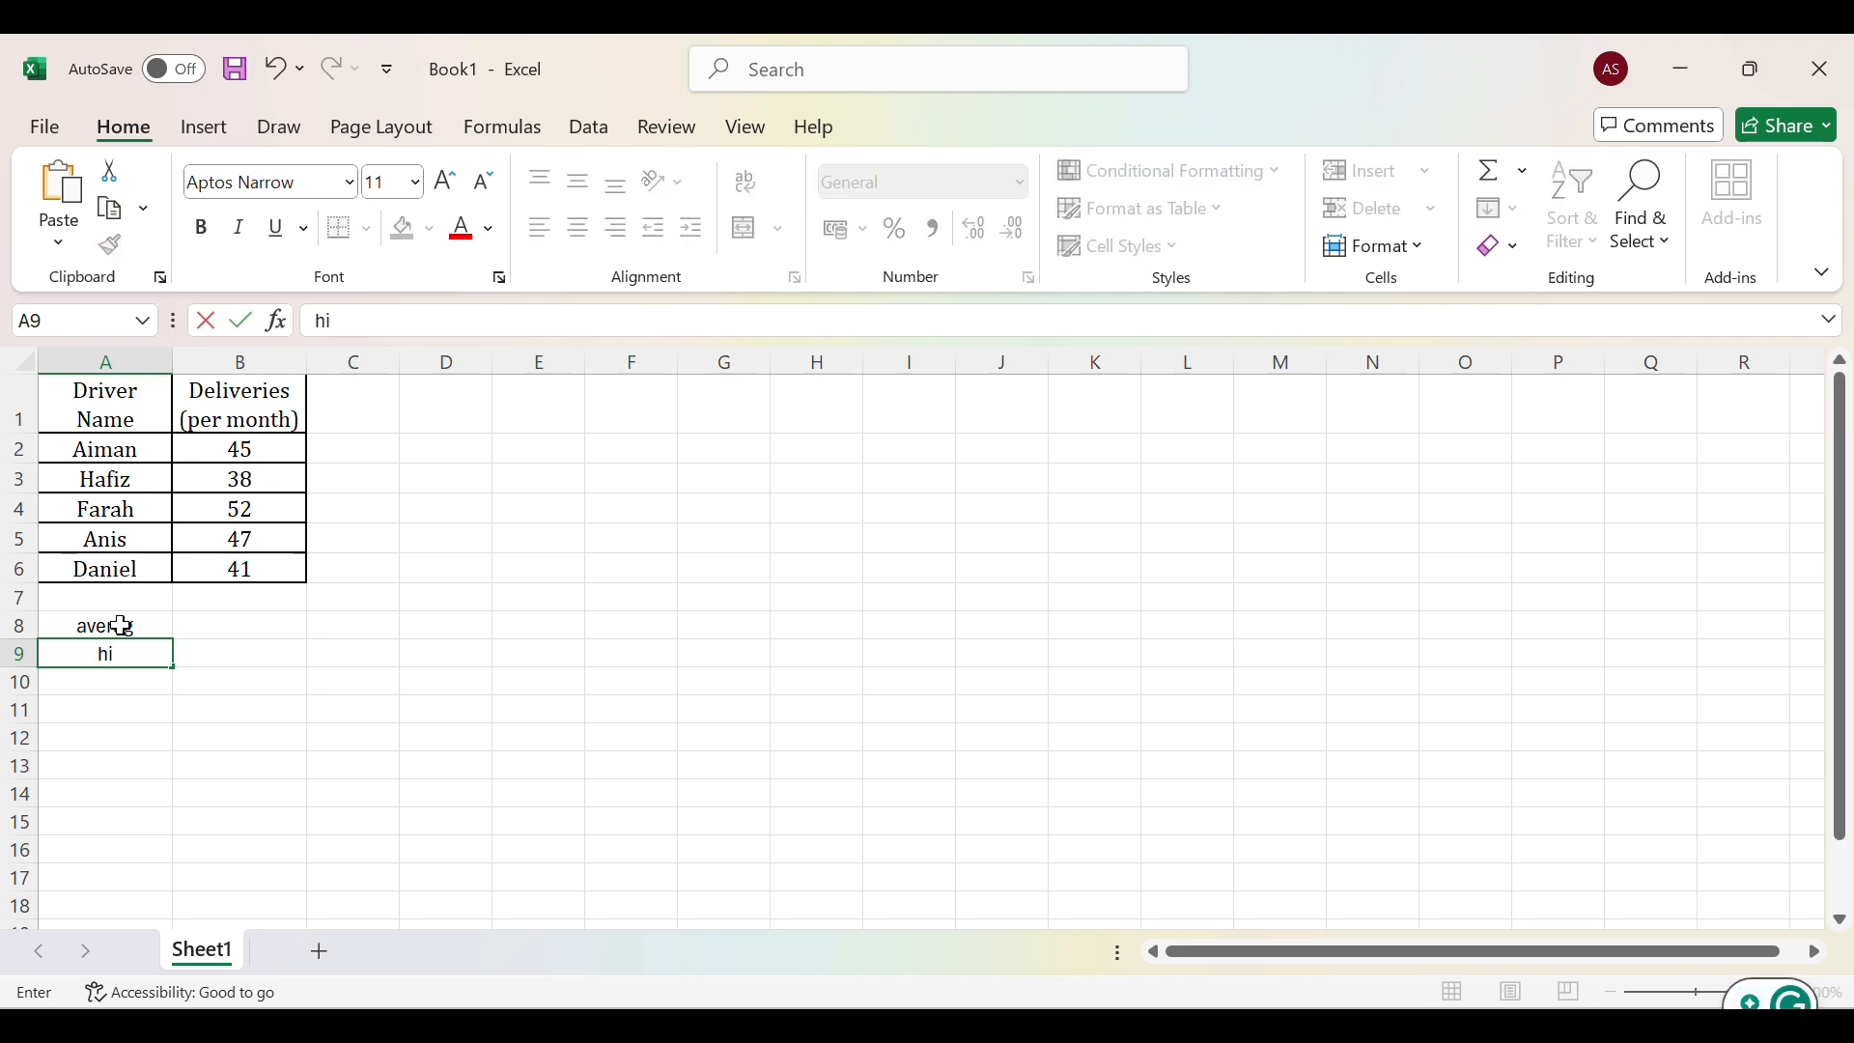
type("gest")
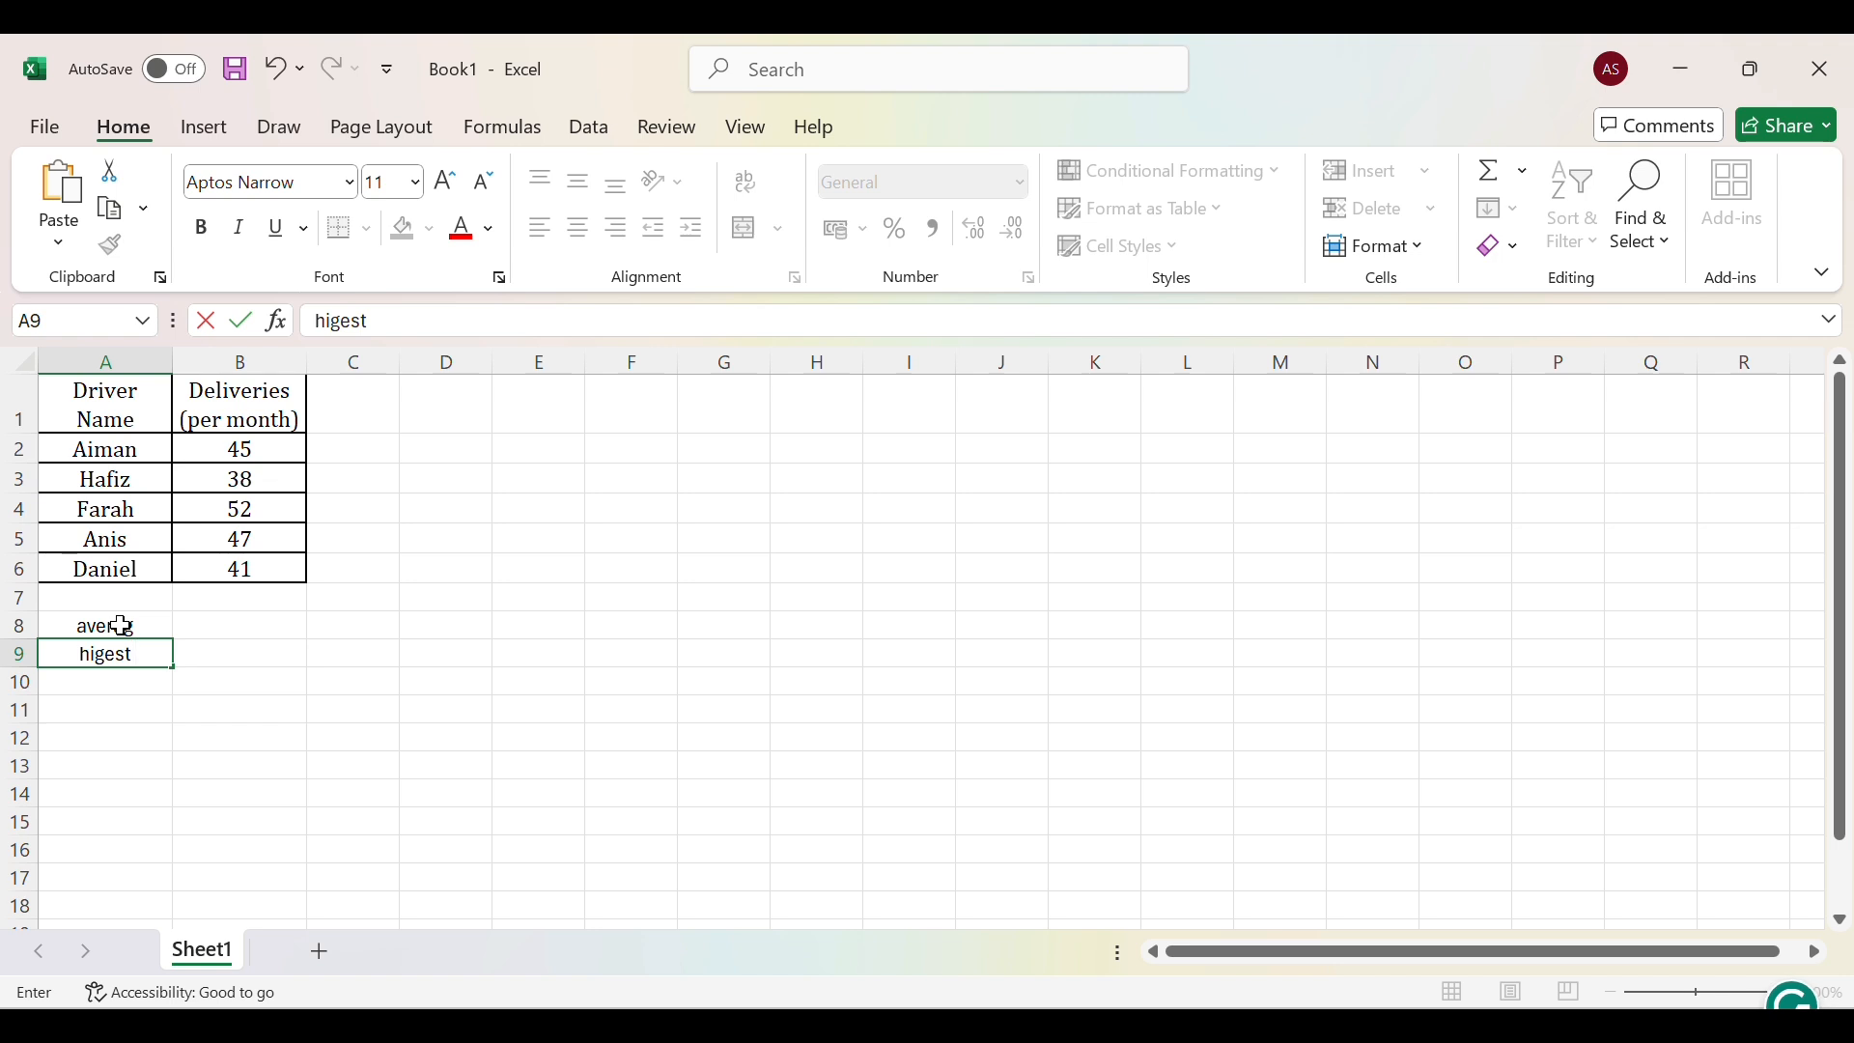
type(" delive")
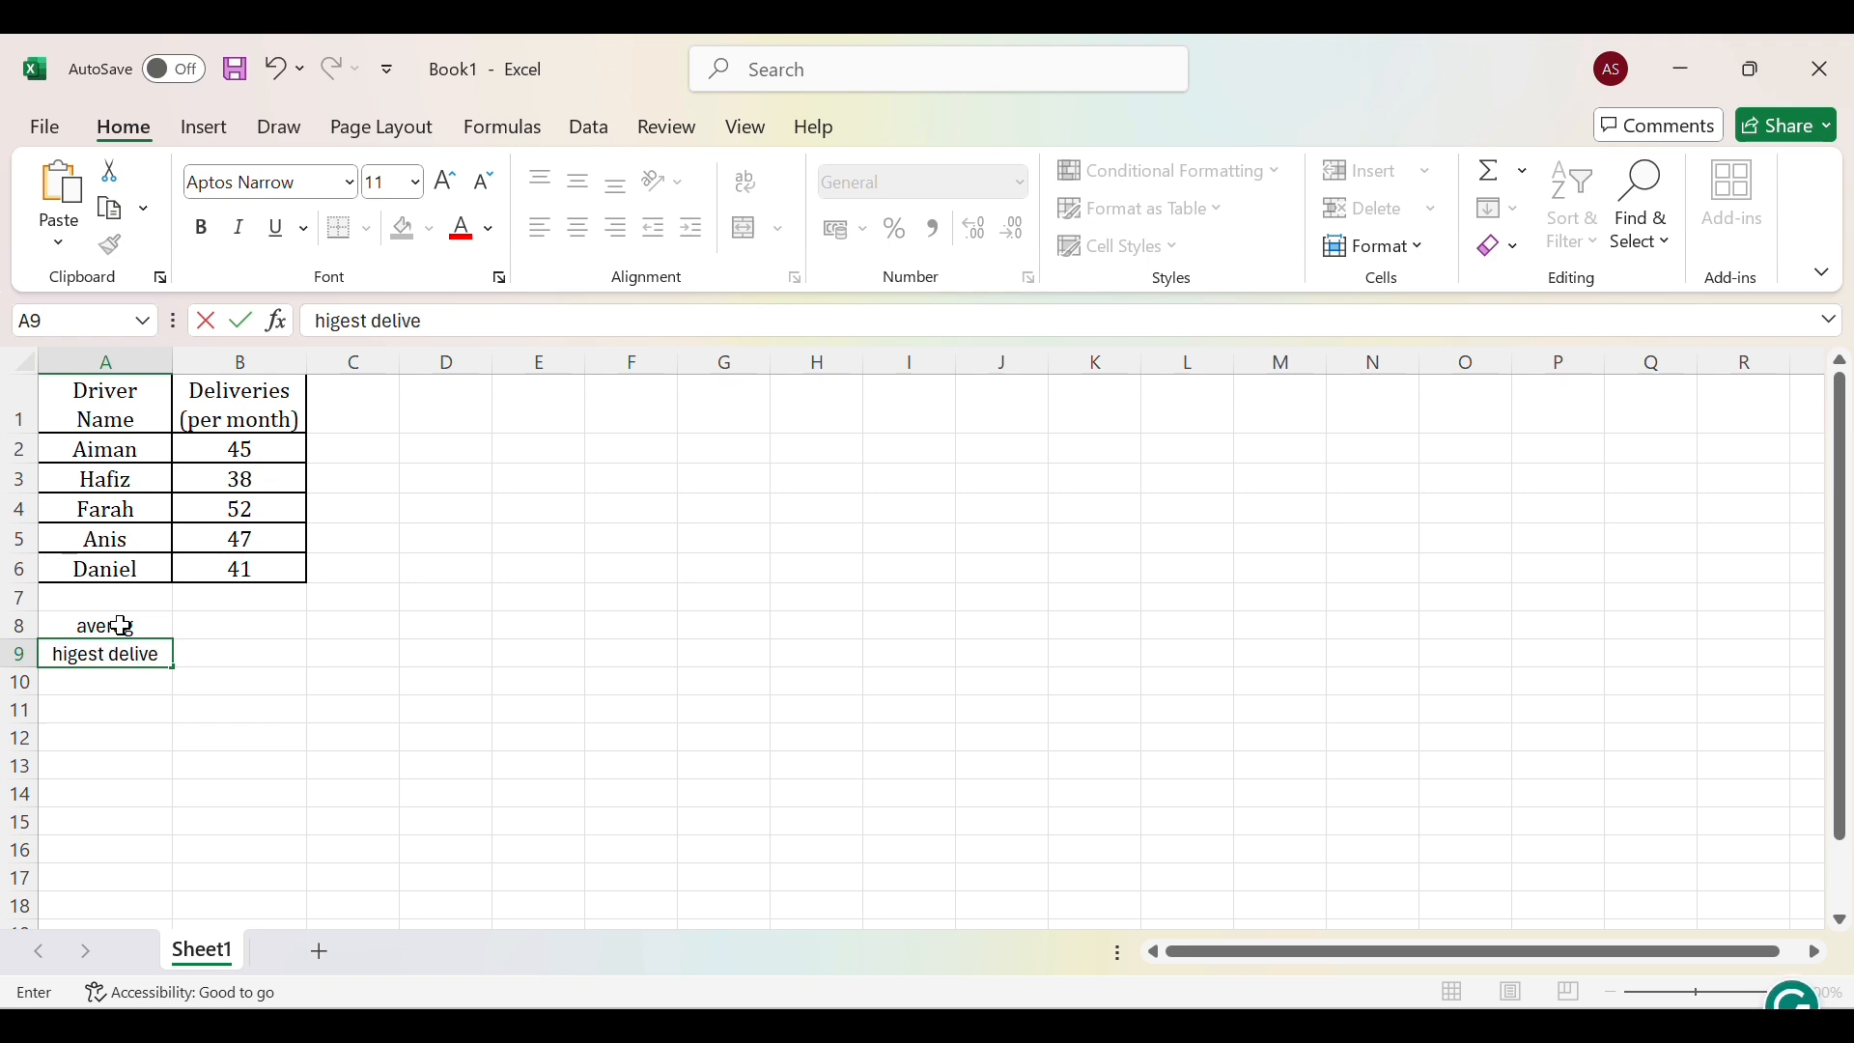
type("ry")
key("Return")
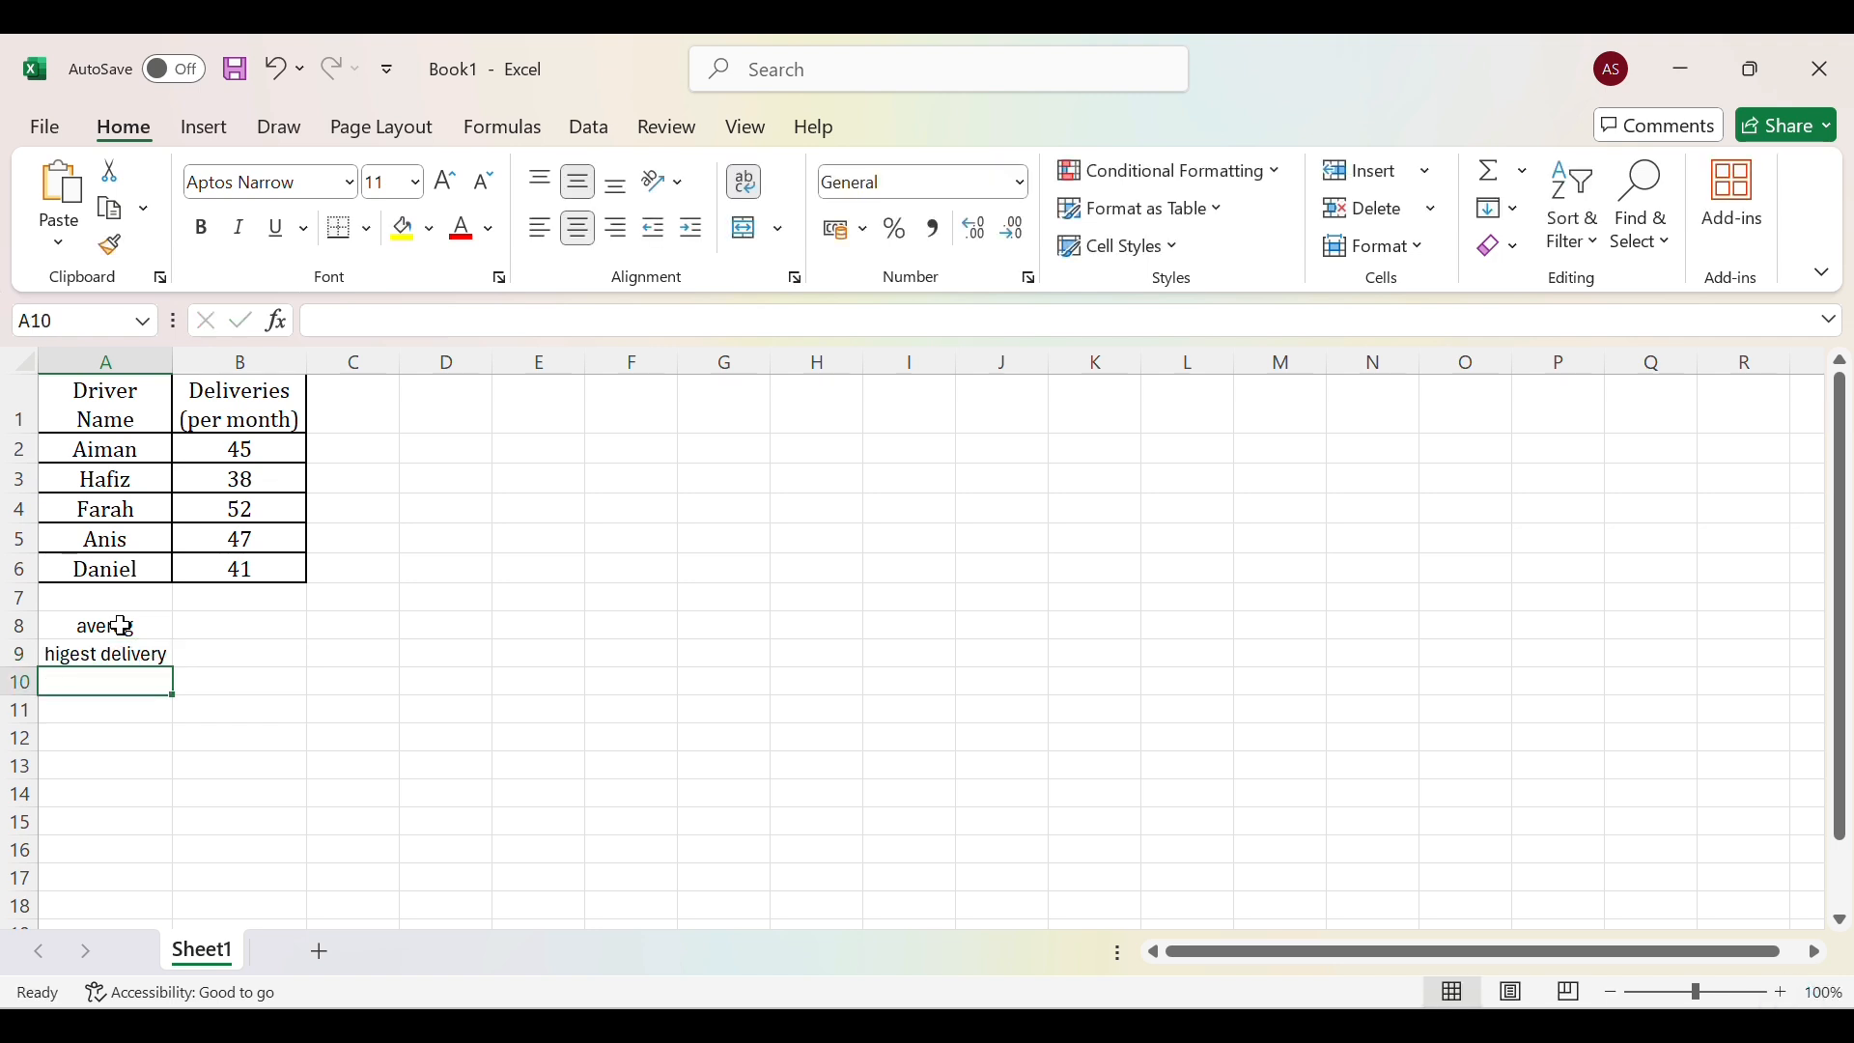
type("lowes")
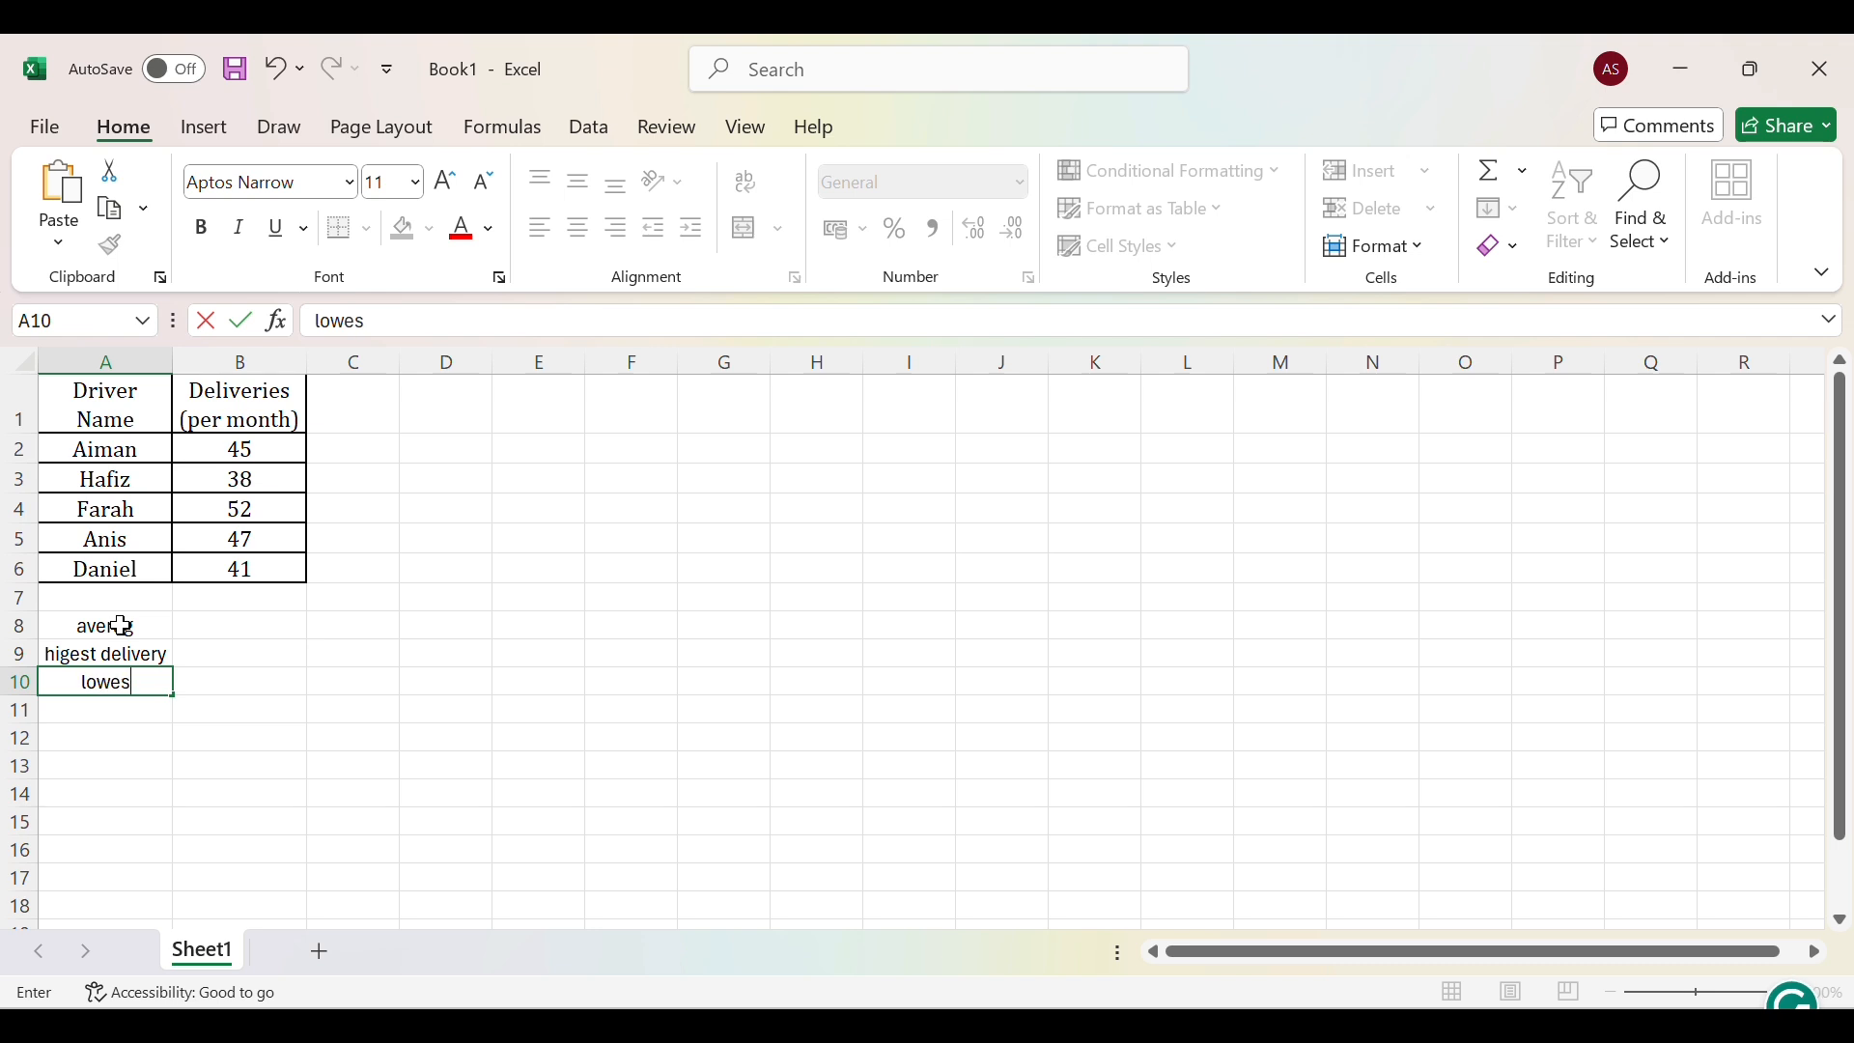
type("t delivery")
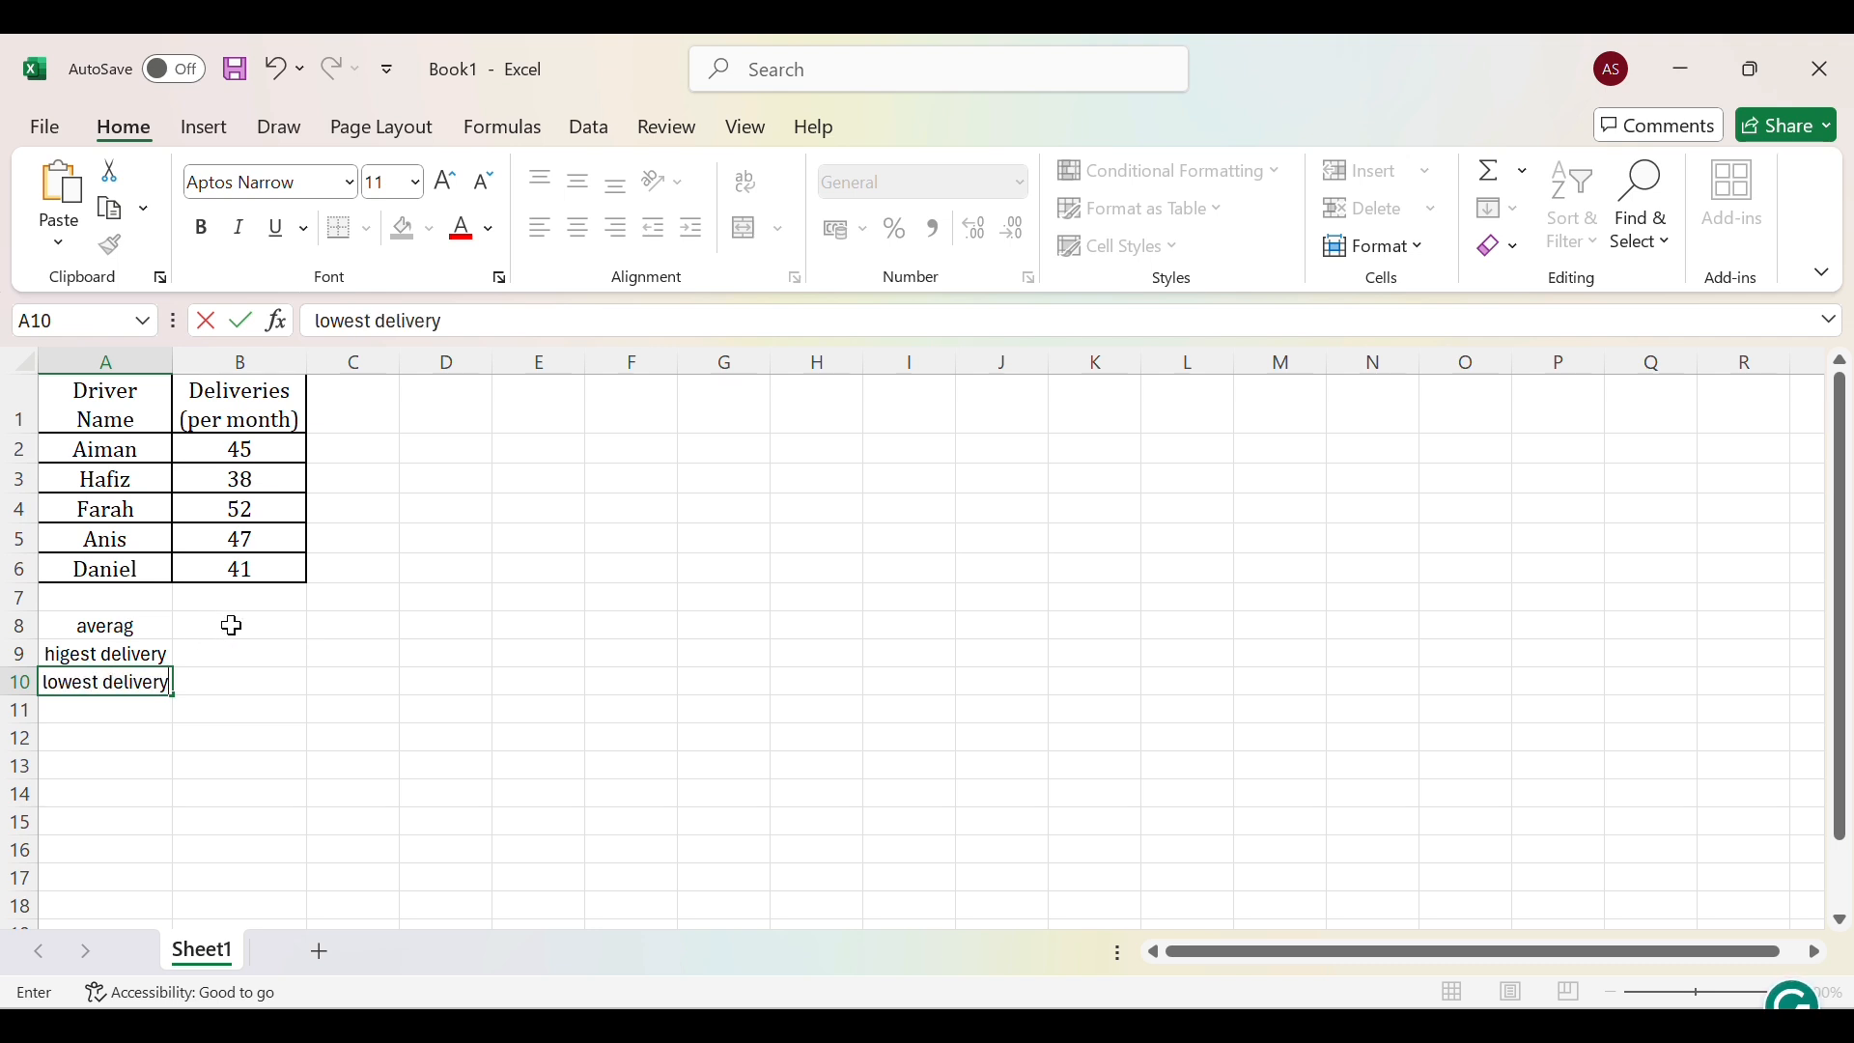
left_click(237, 626)
Correct the label in cell A8 to "average" and select the cell beside it.
left_click(142, 627)
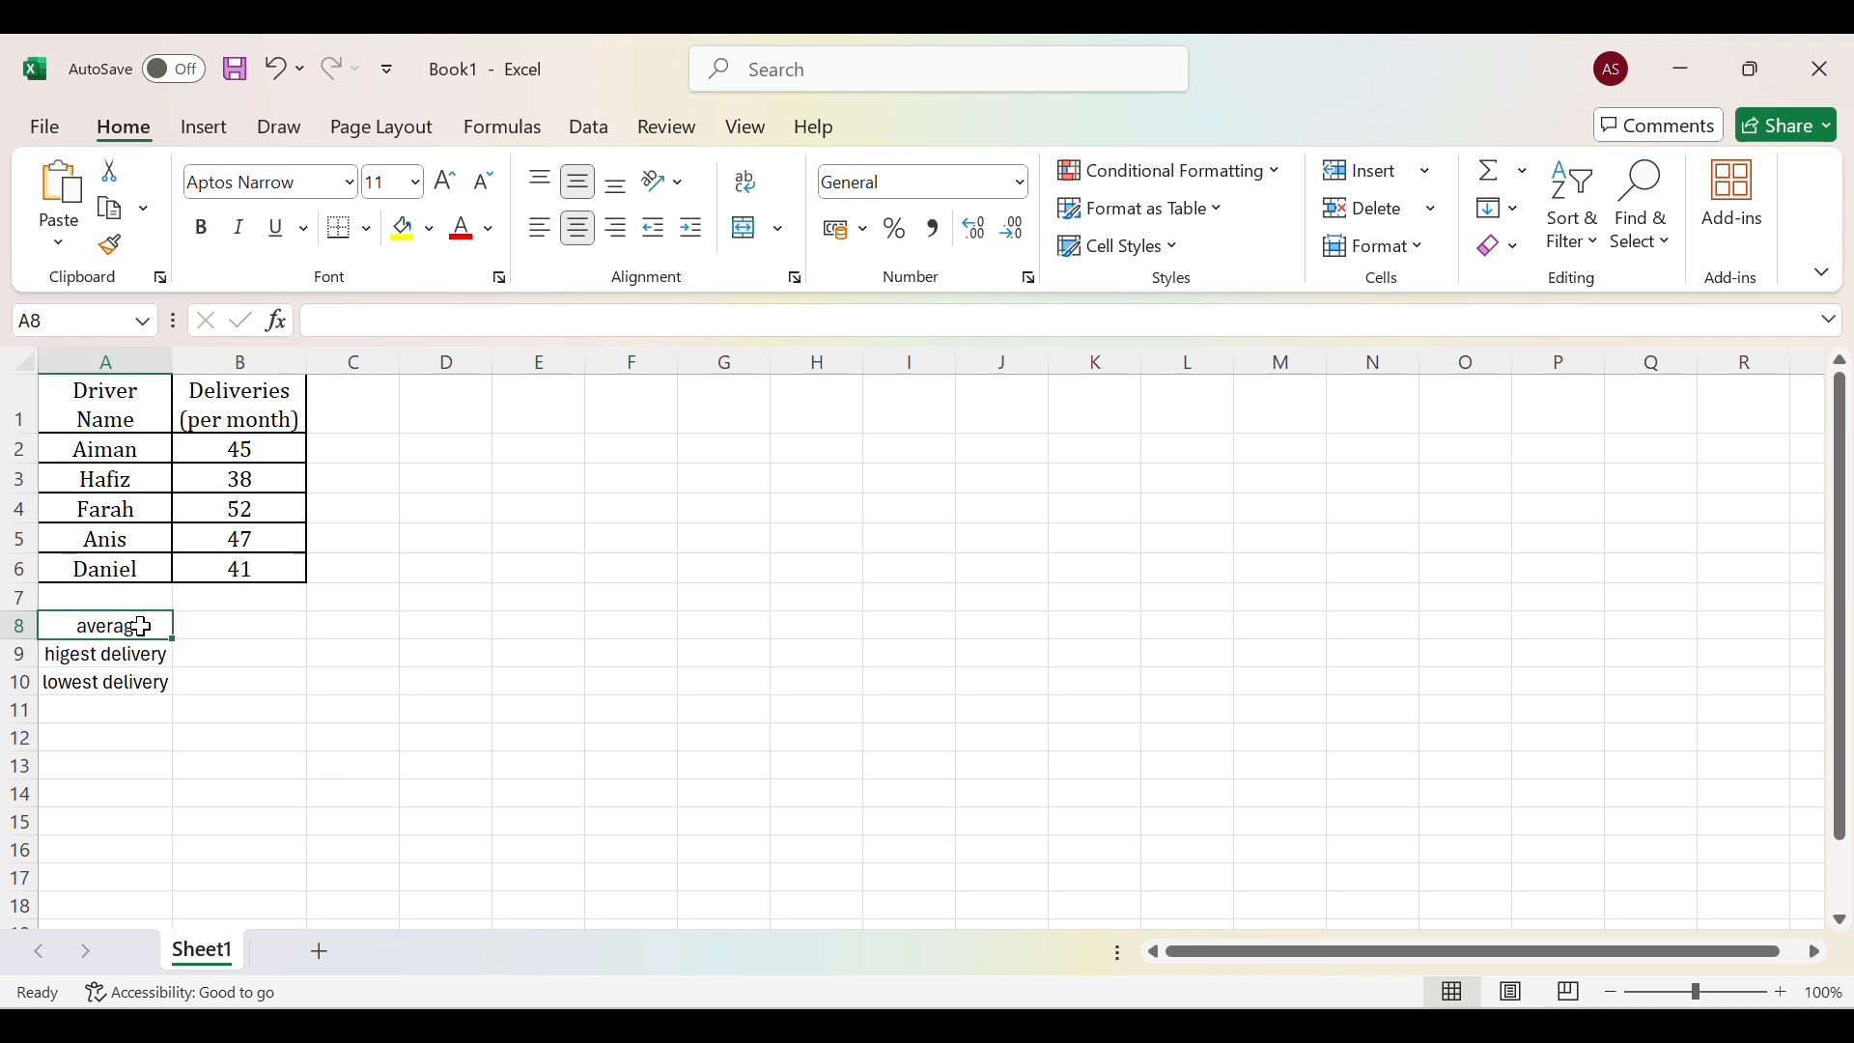
double_click(142, 628)
type("e")
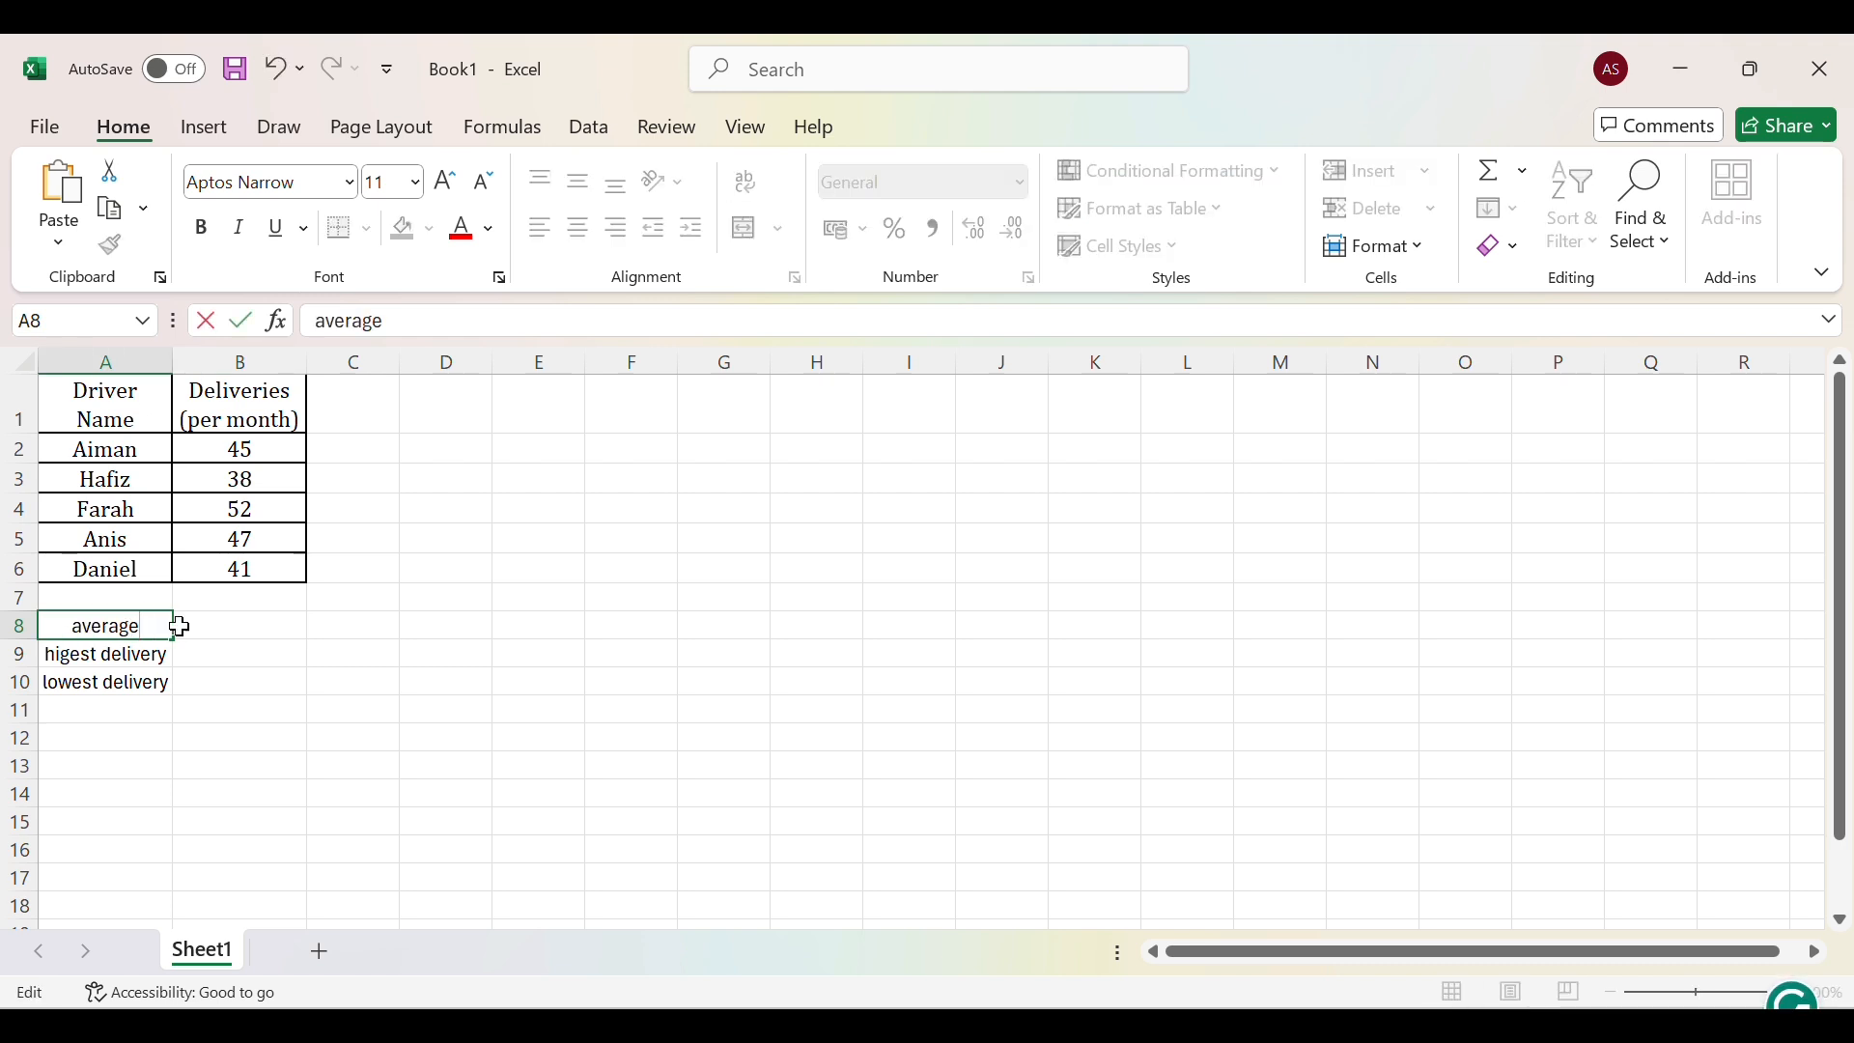
left_click(232, 621)
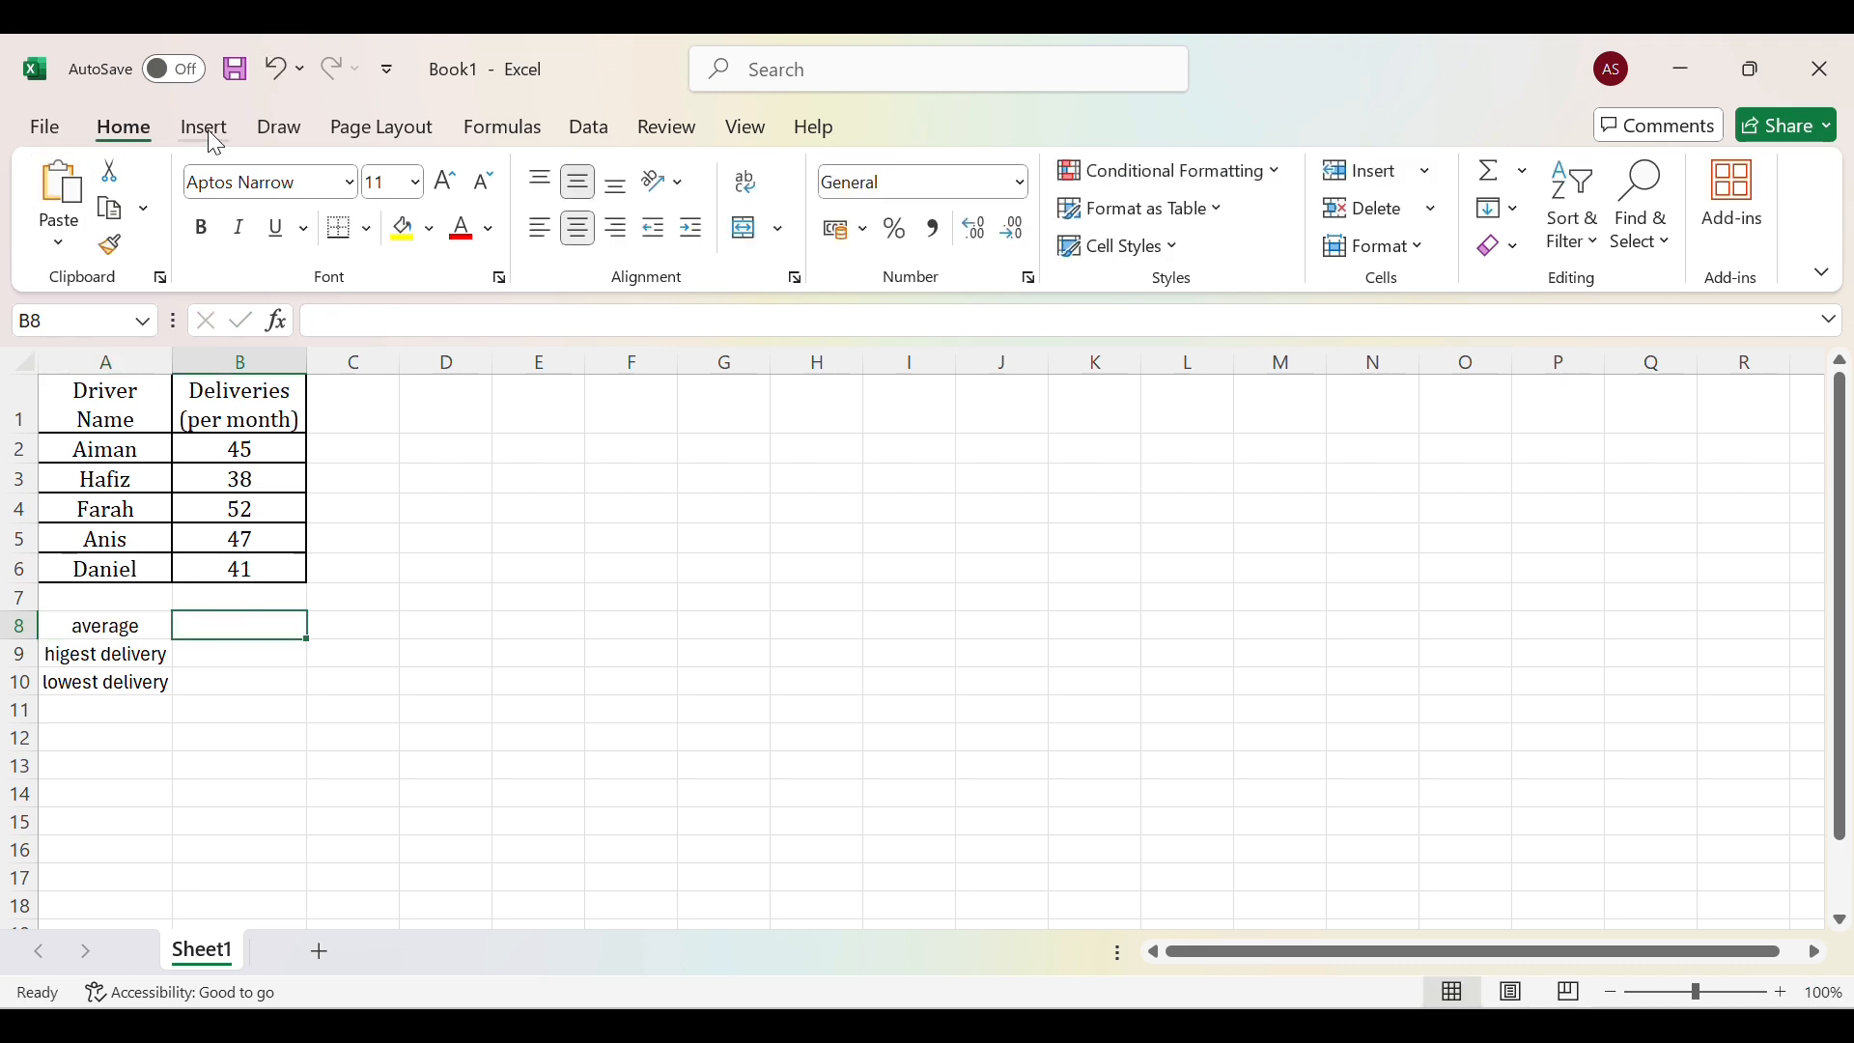
Insert an AVERAGE function over B2:B6 in cell B8 to calculate the average number of deliveries.
left_click(512, 129)
left_click(58, 198)
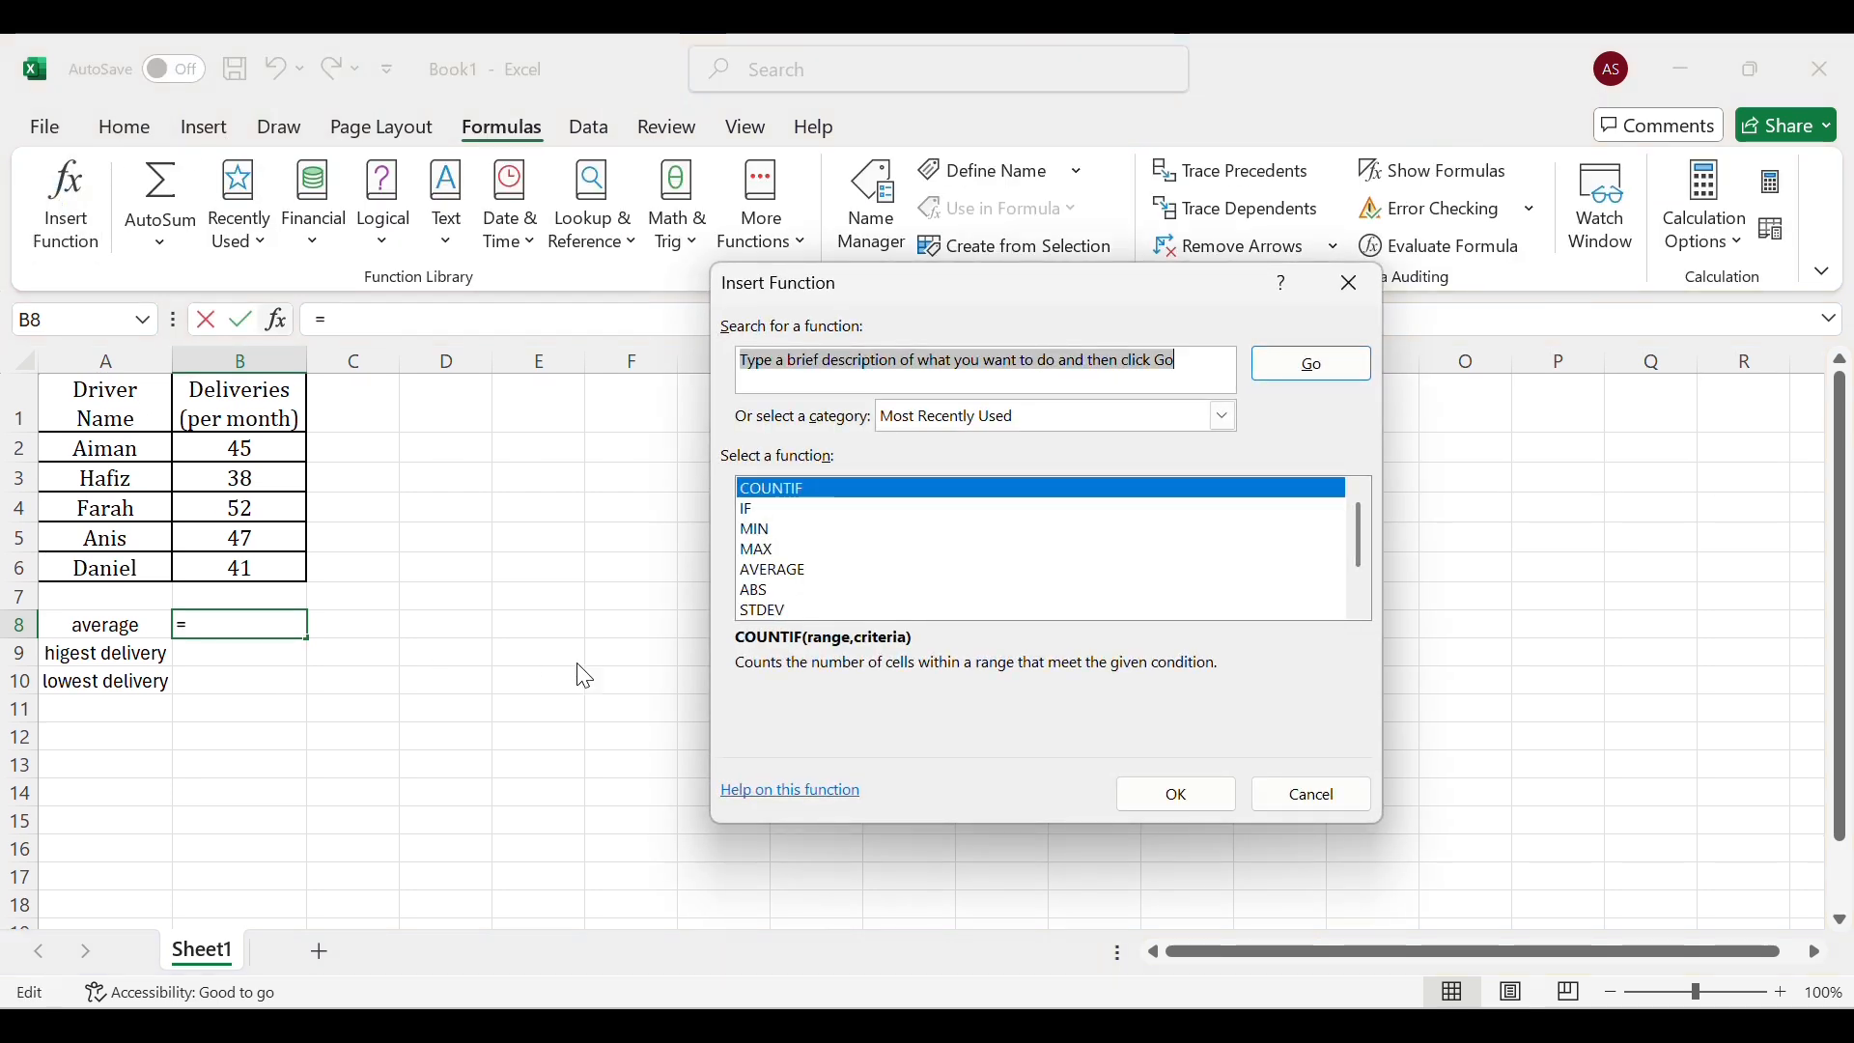
left_click(818, 572)
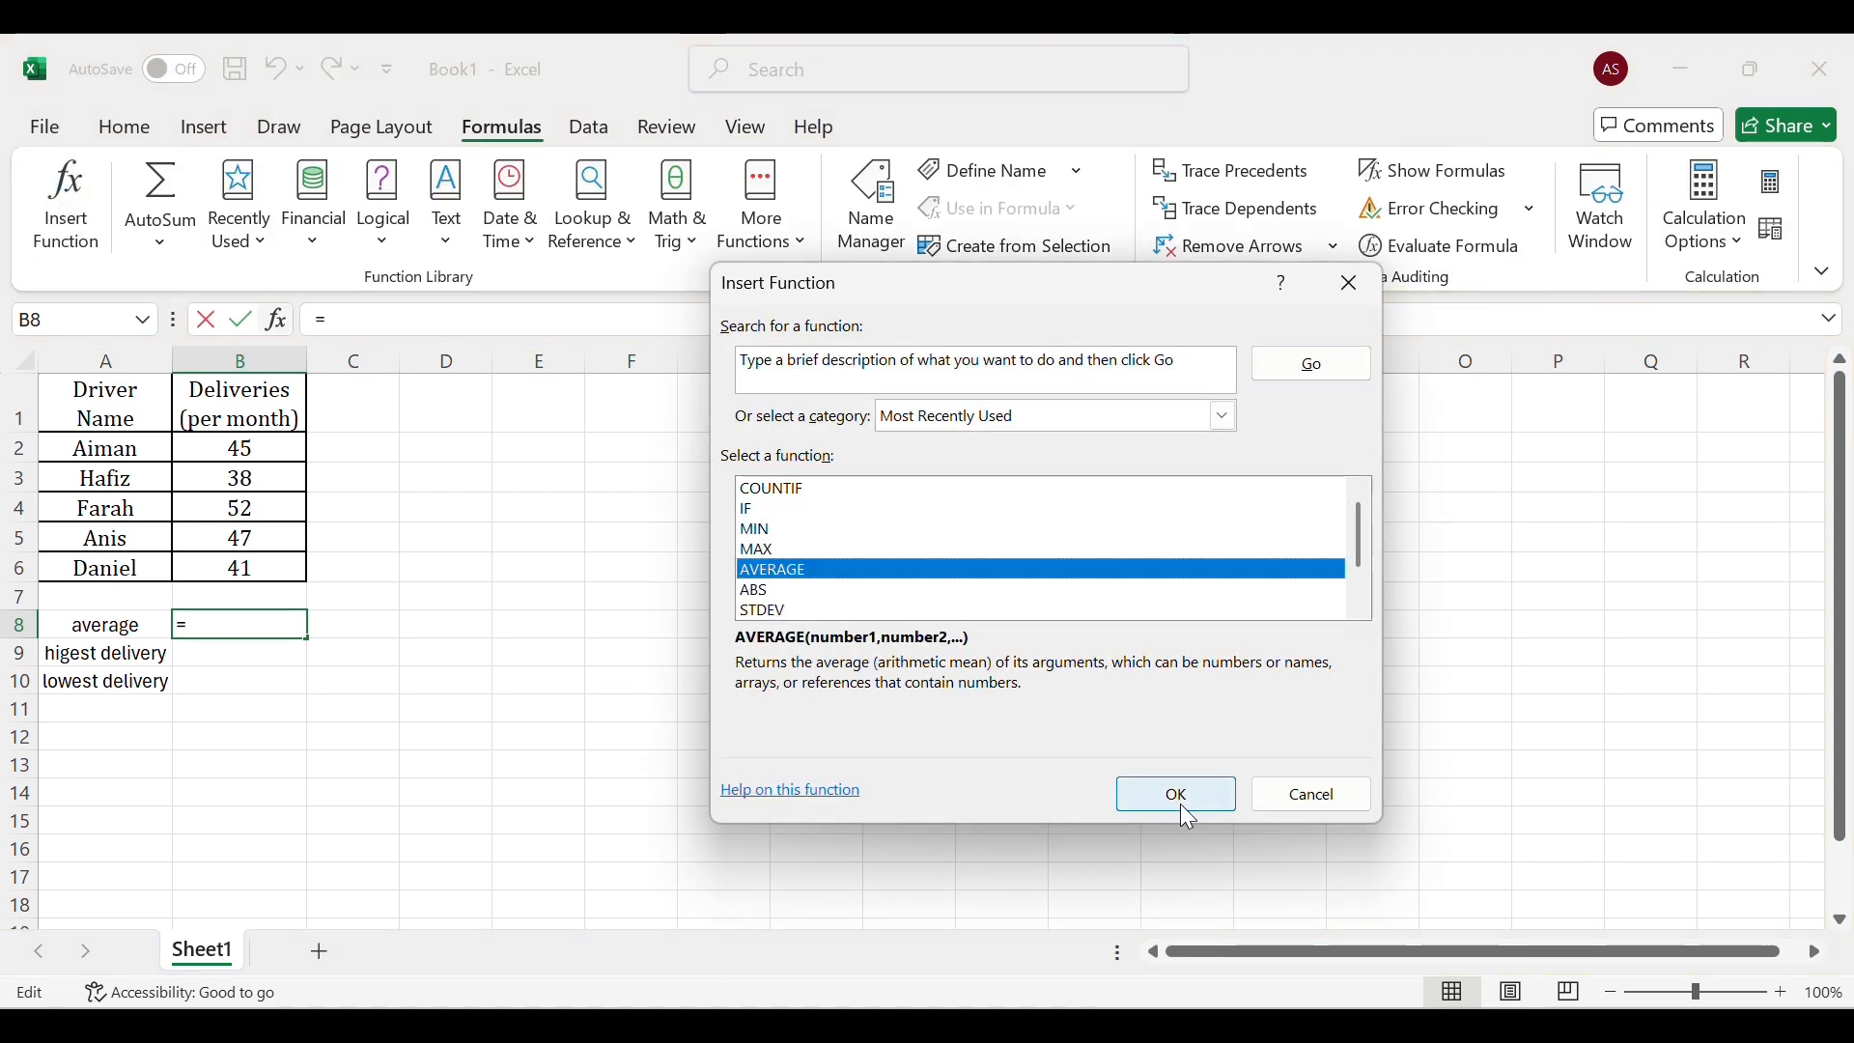
left_click(1180, 799)
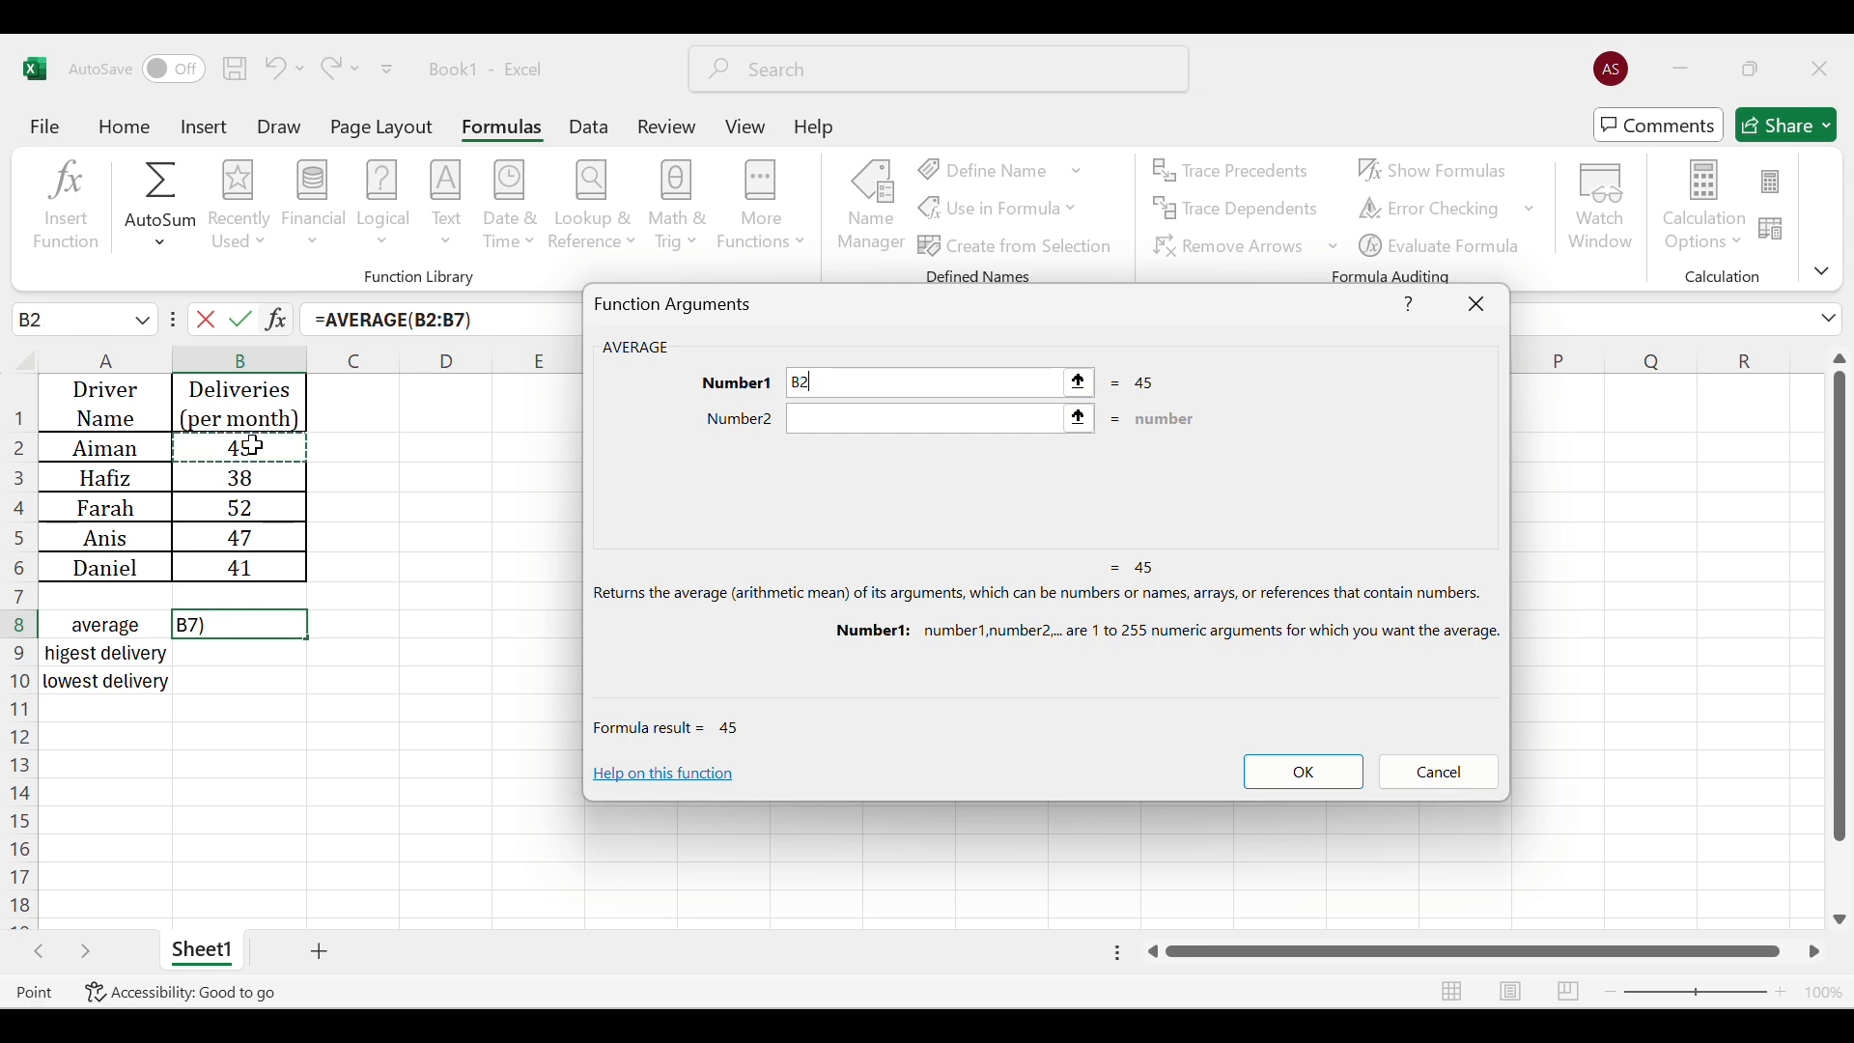
left_click_drag(248, 444, 241, 571)
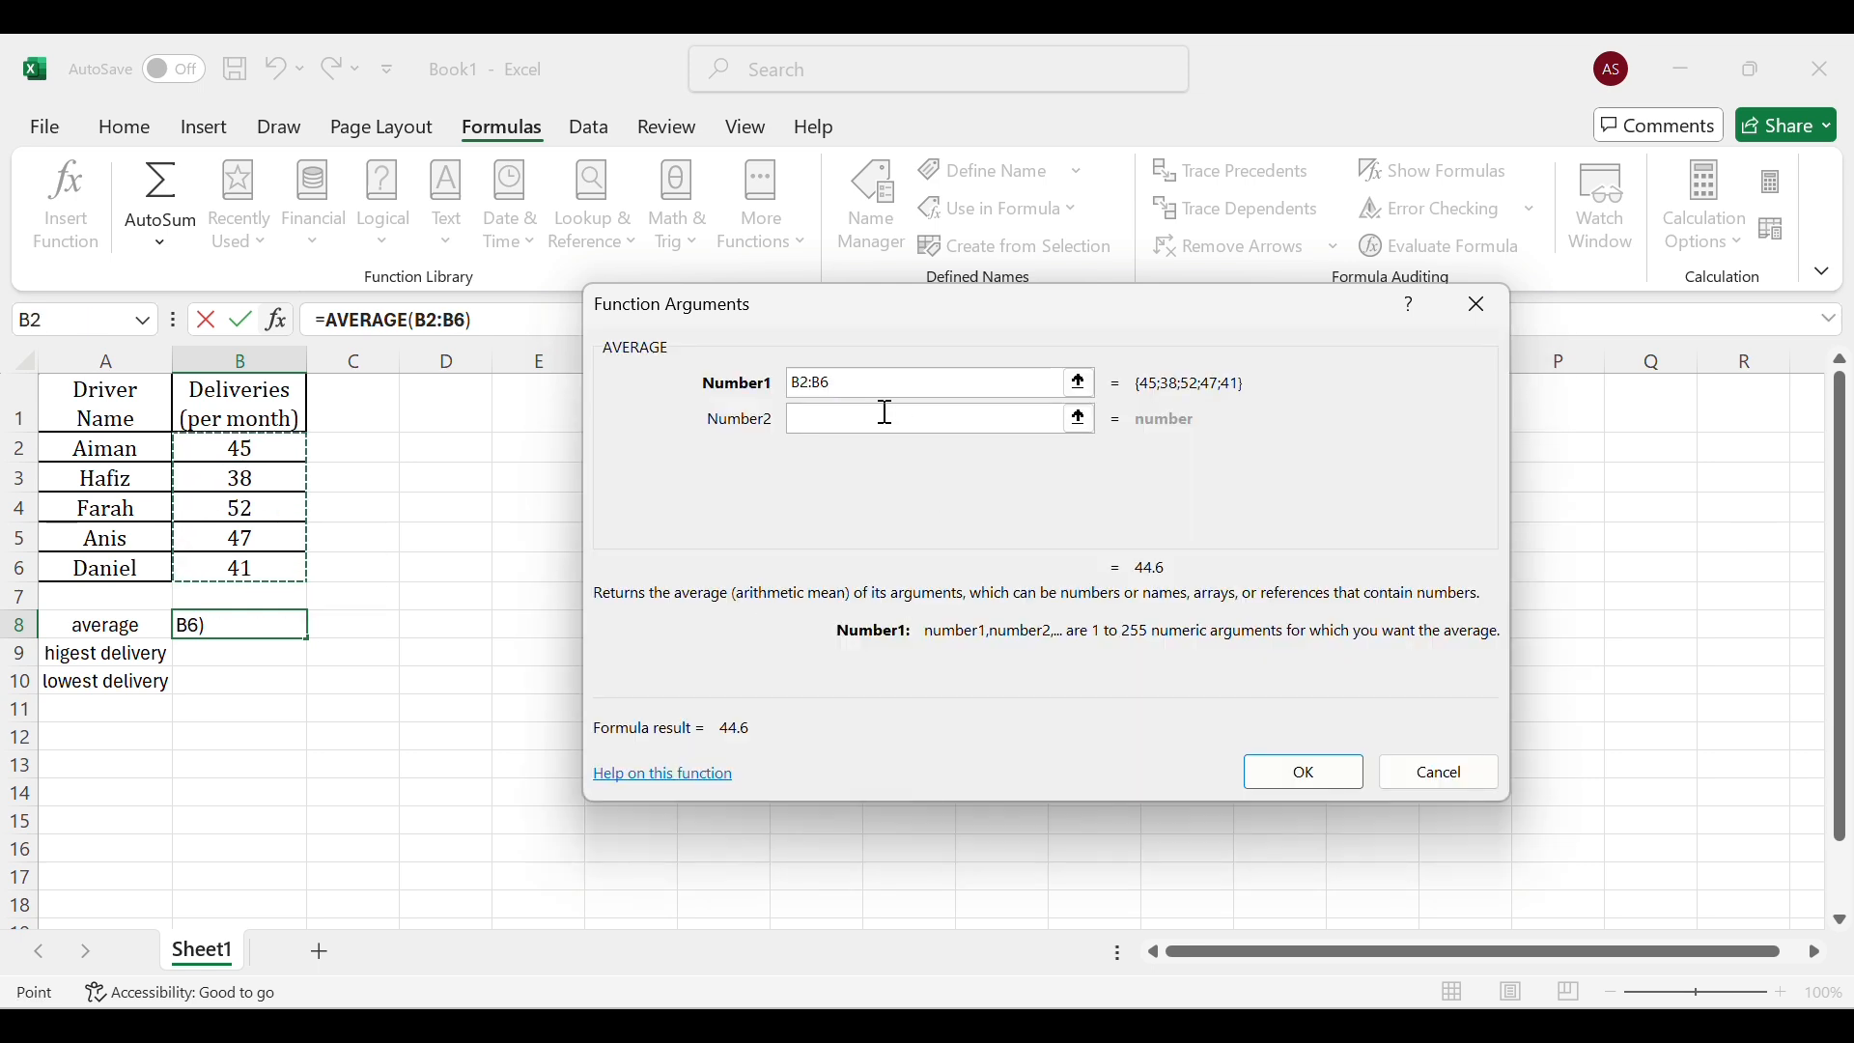
left_click(1303, 773)
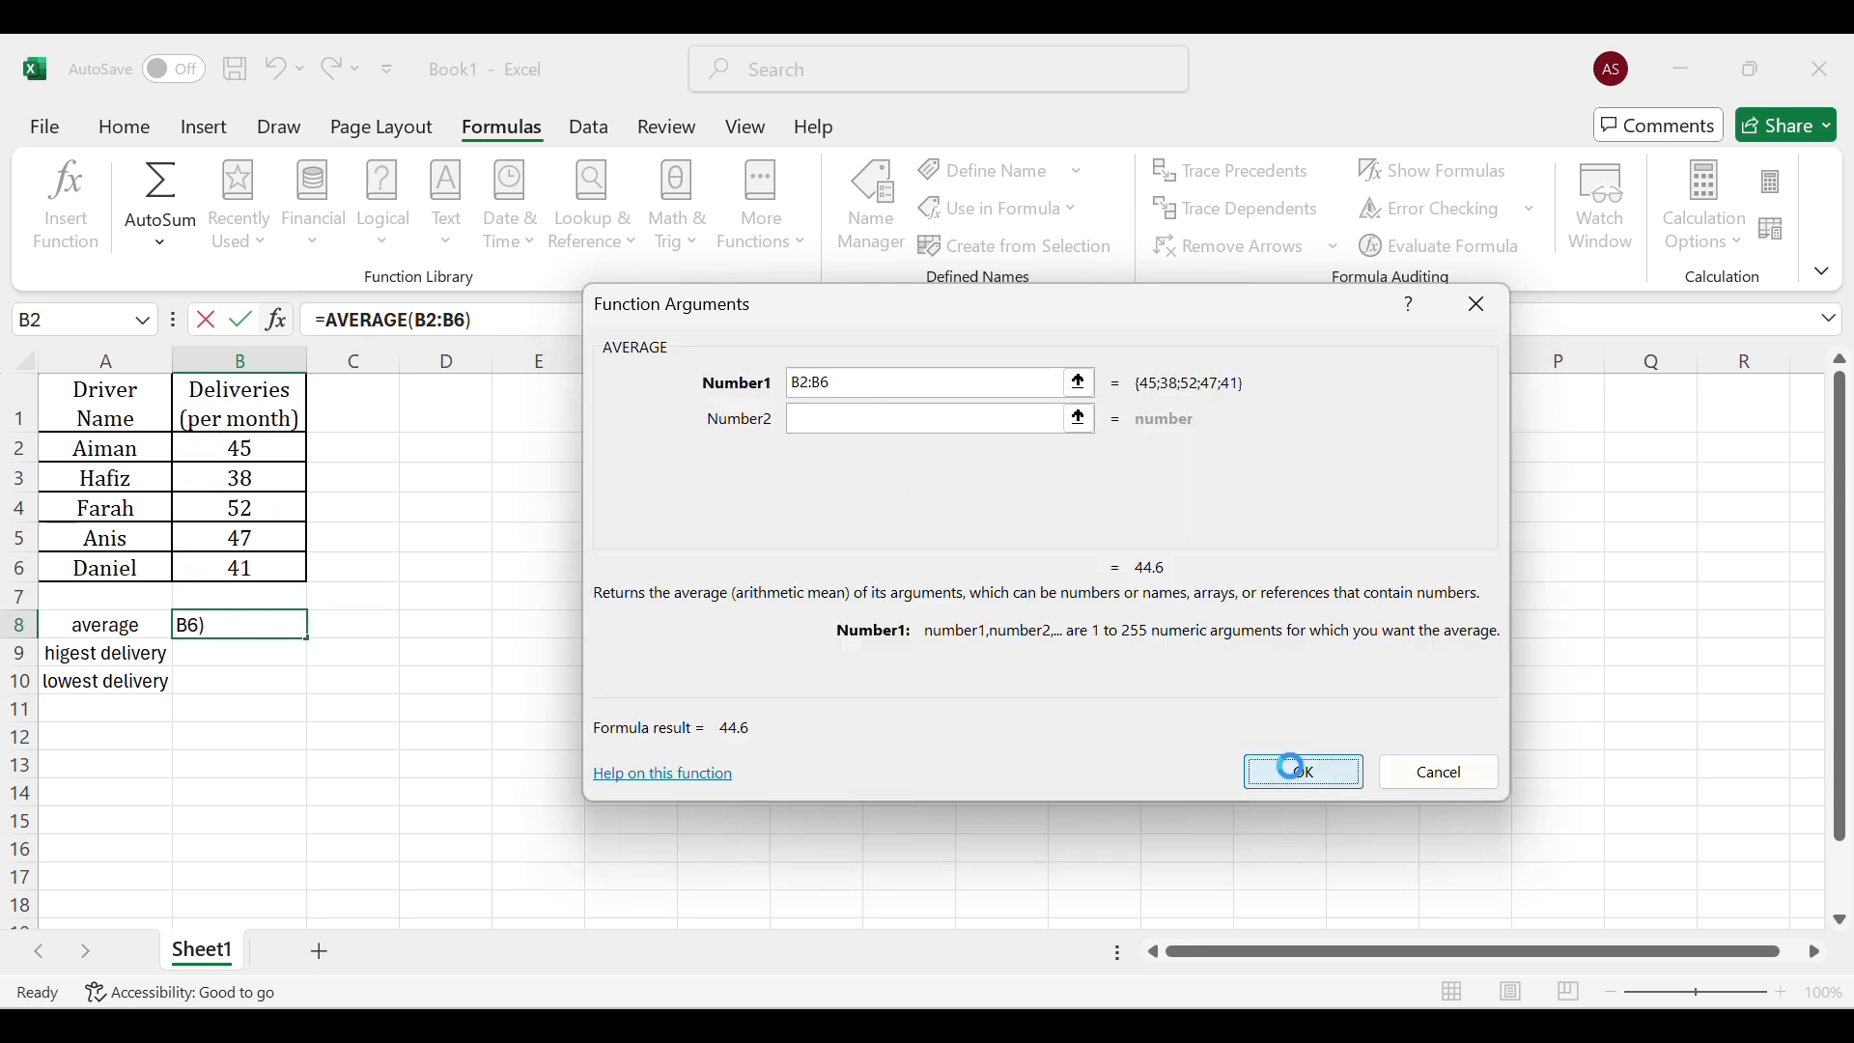
Insert a MAX function over B2:B6 in cell B9 to find the highest delivery.
left_click(267, 649)
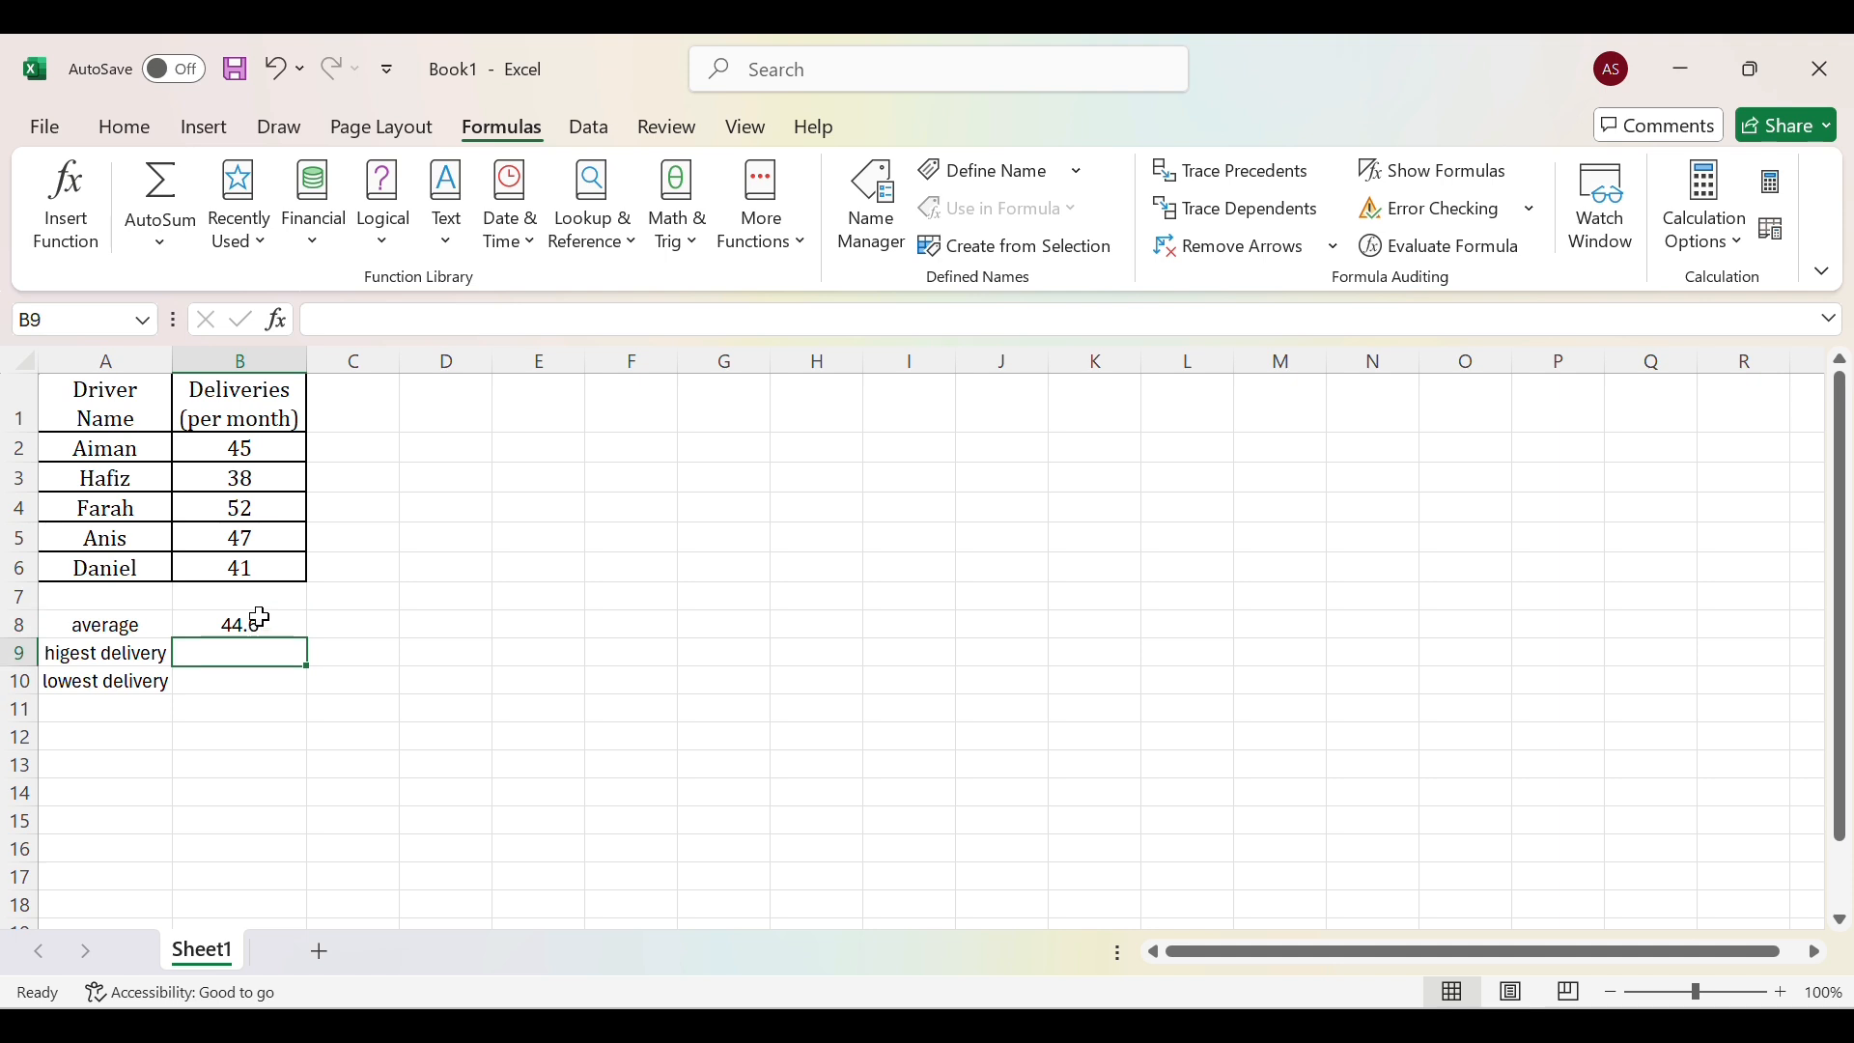
left_click(88, 220)
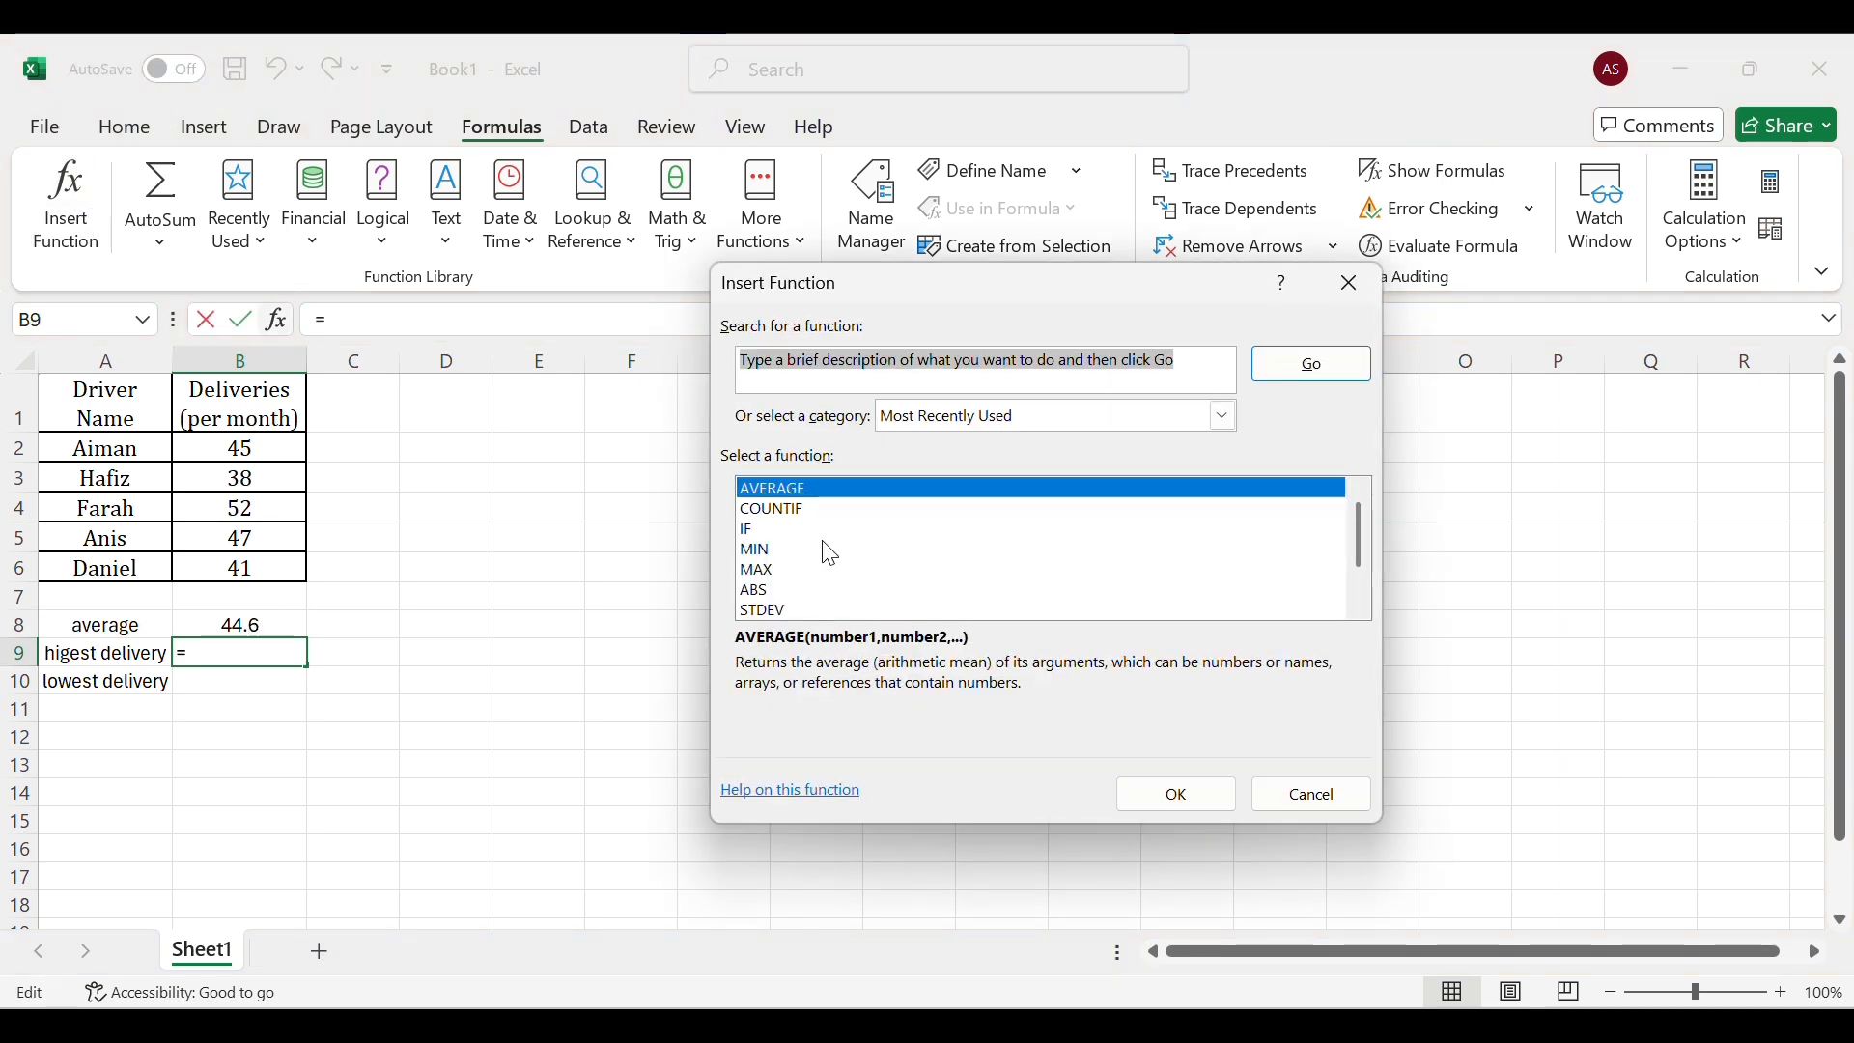
left_click(761, 571)
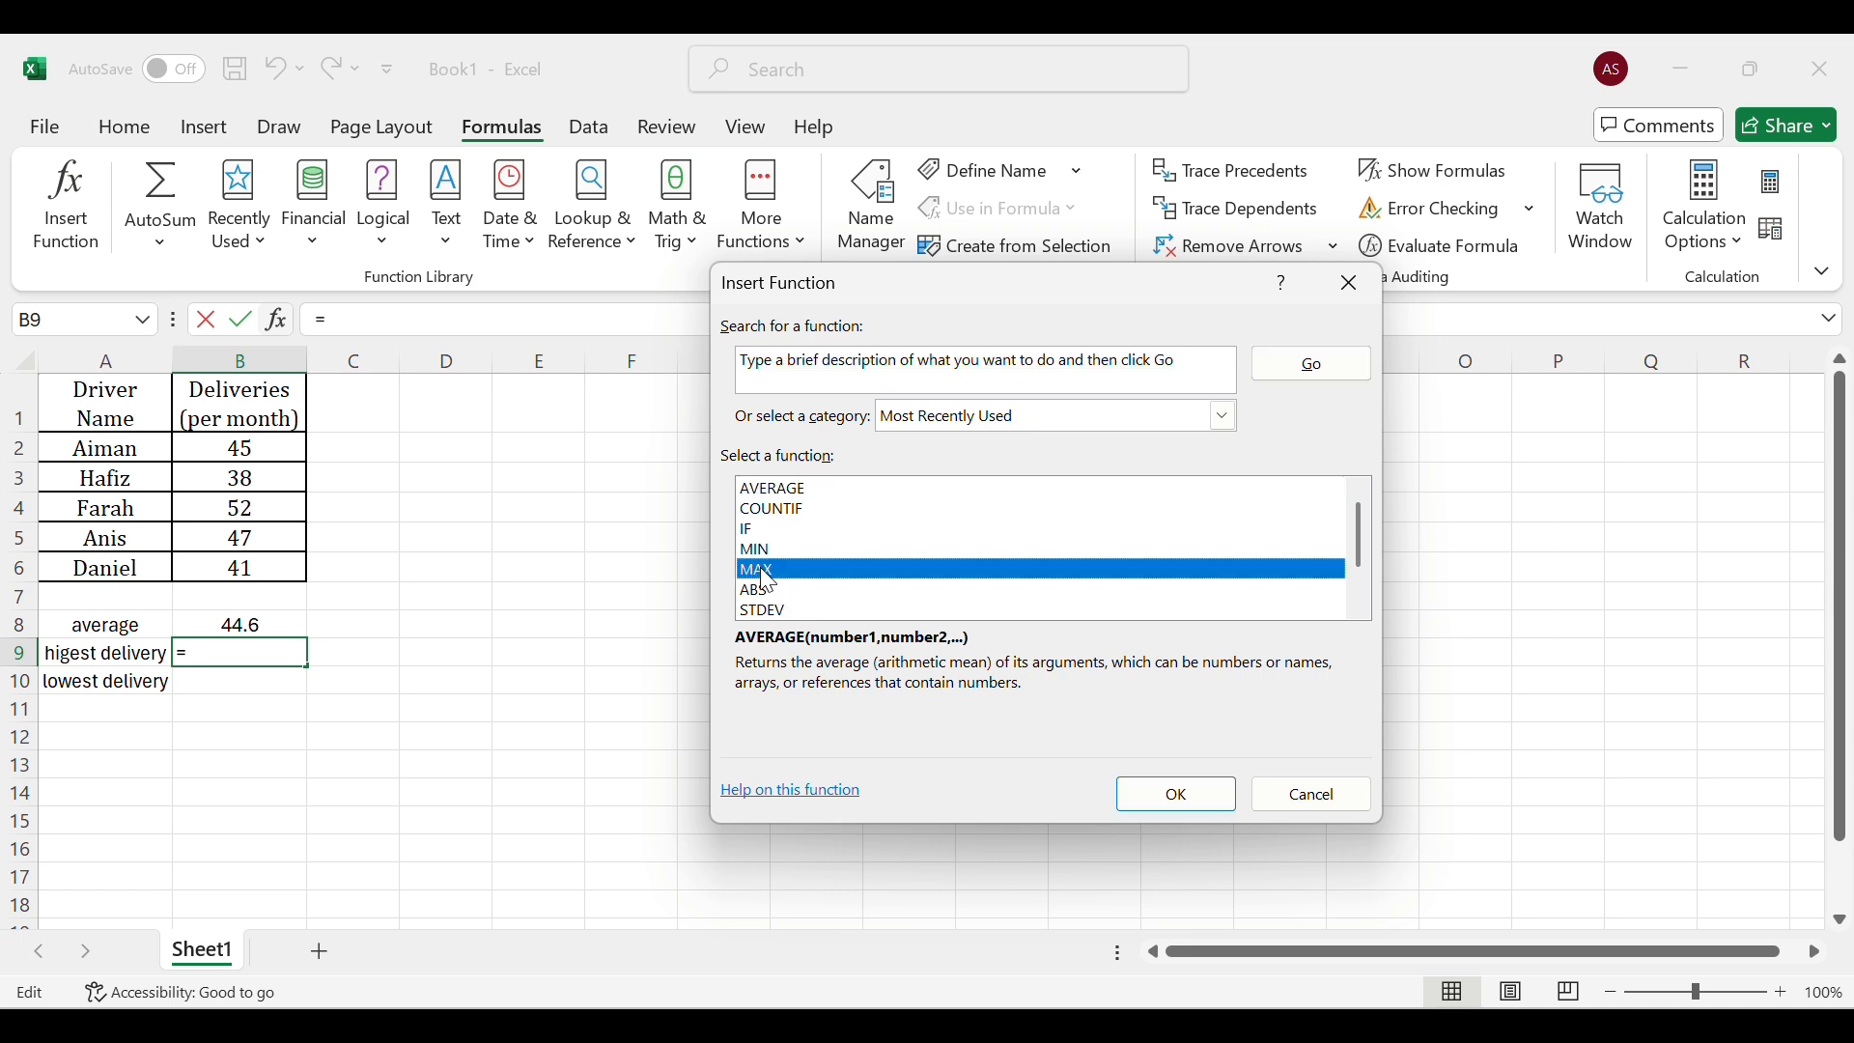
left_click(1203, 808)
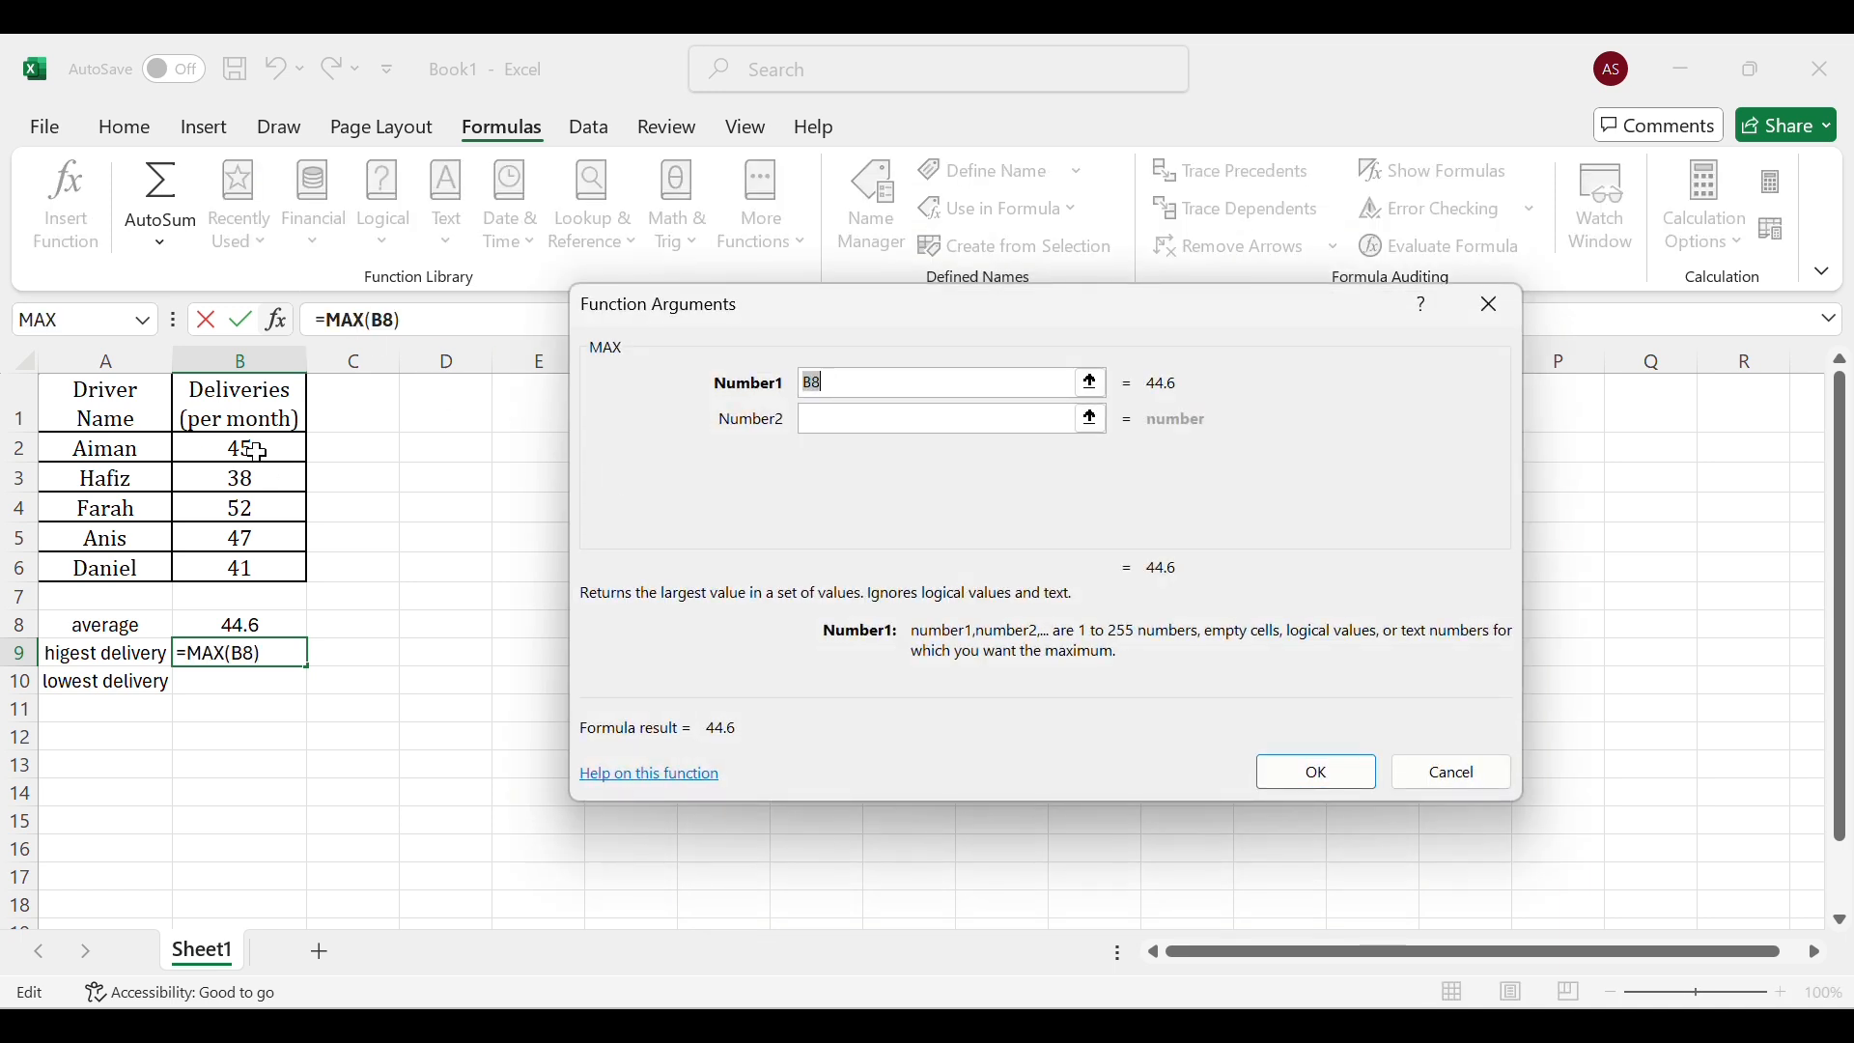
left_click_drag(255, 451, 255, 567)
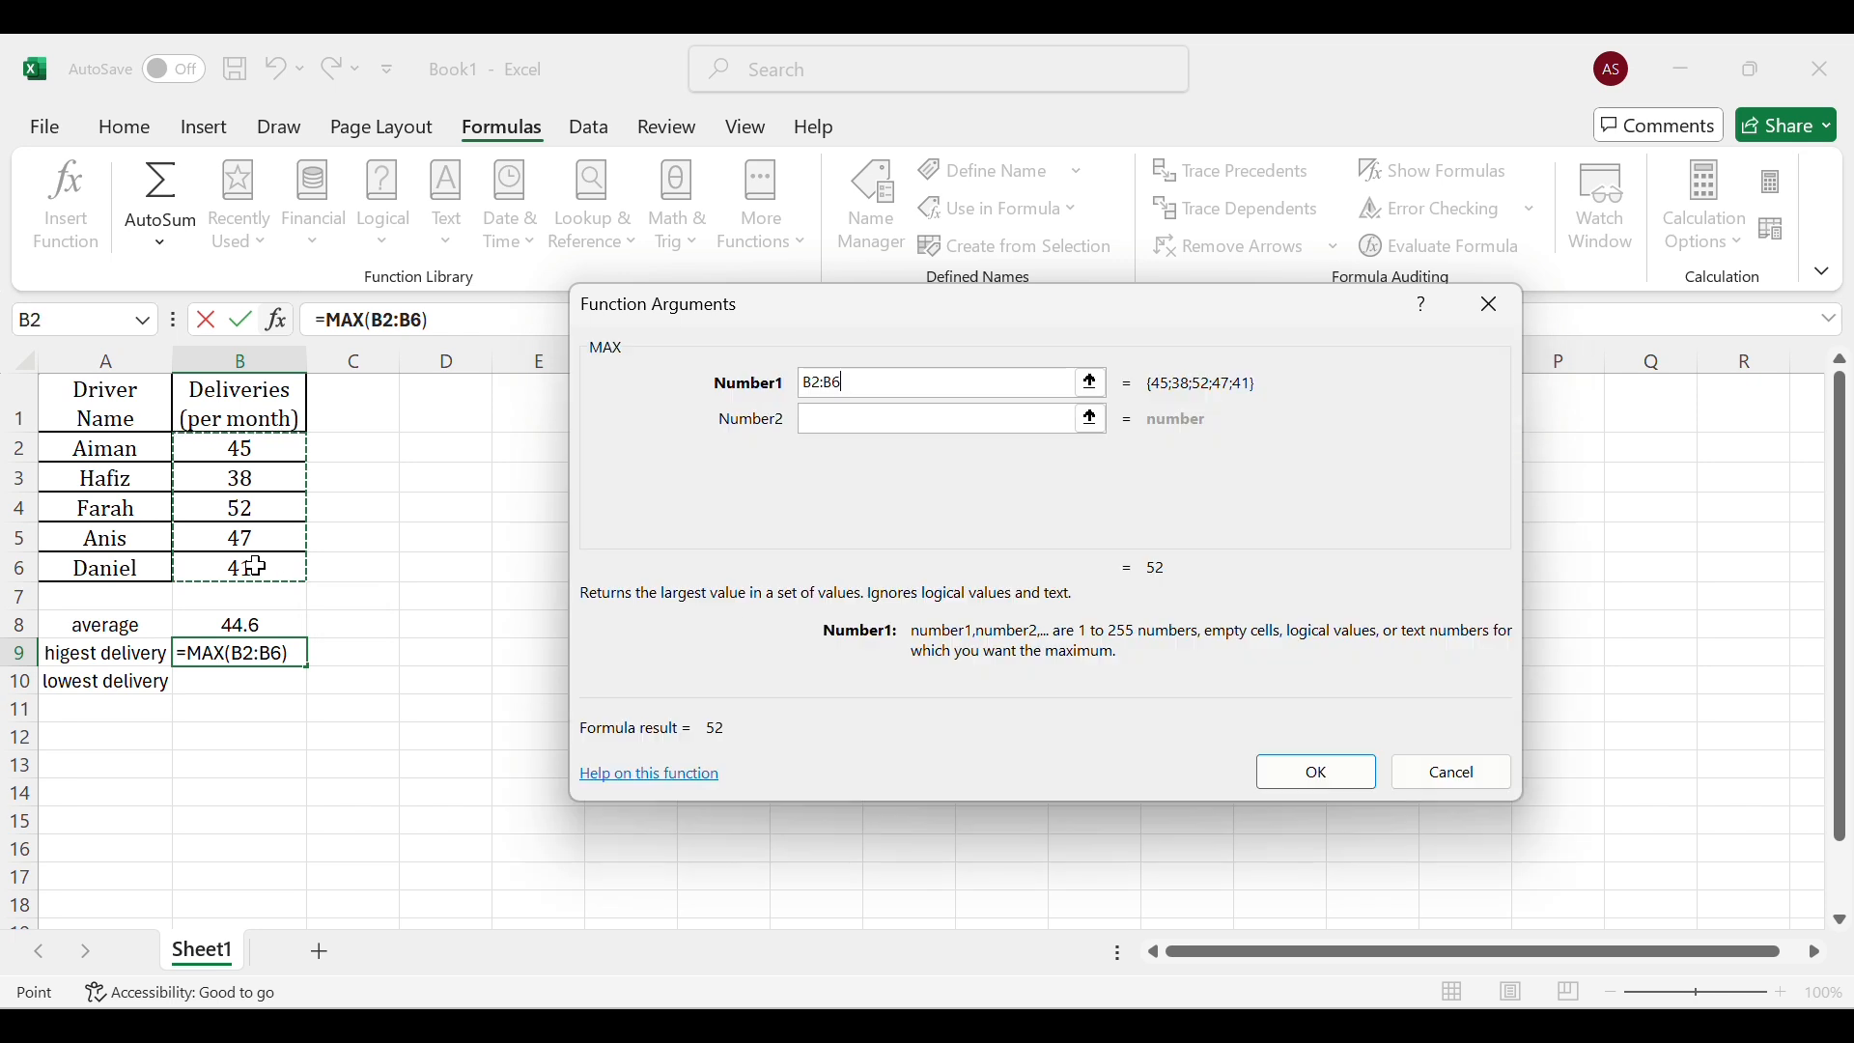
left_click(1342, 770)
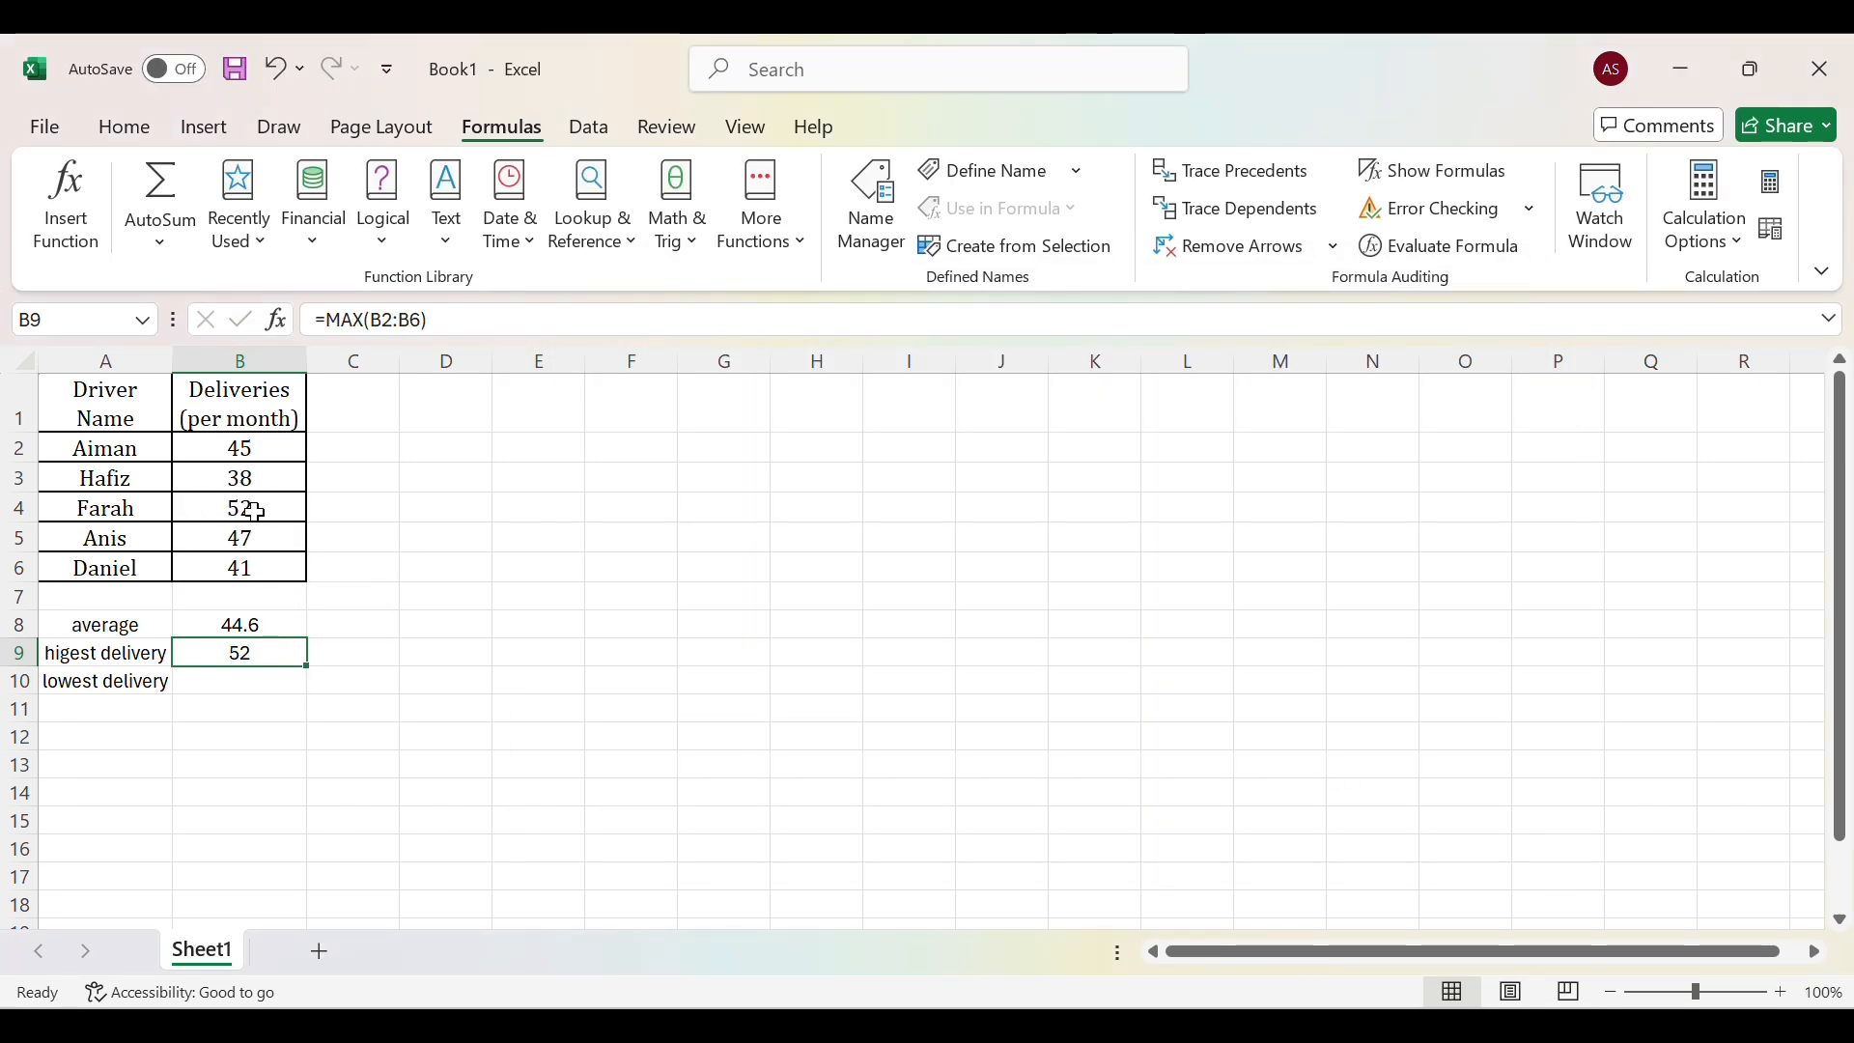
Insert a MIN function over B2:B6 in cell B10 to find the lowest delivery.
left_click(217, 692)
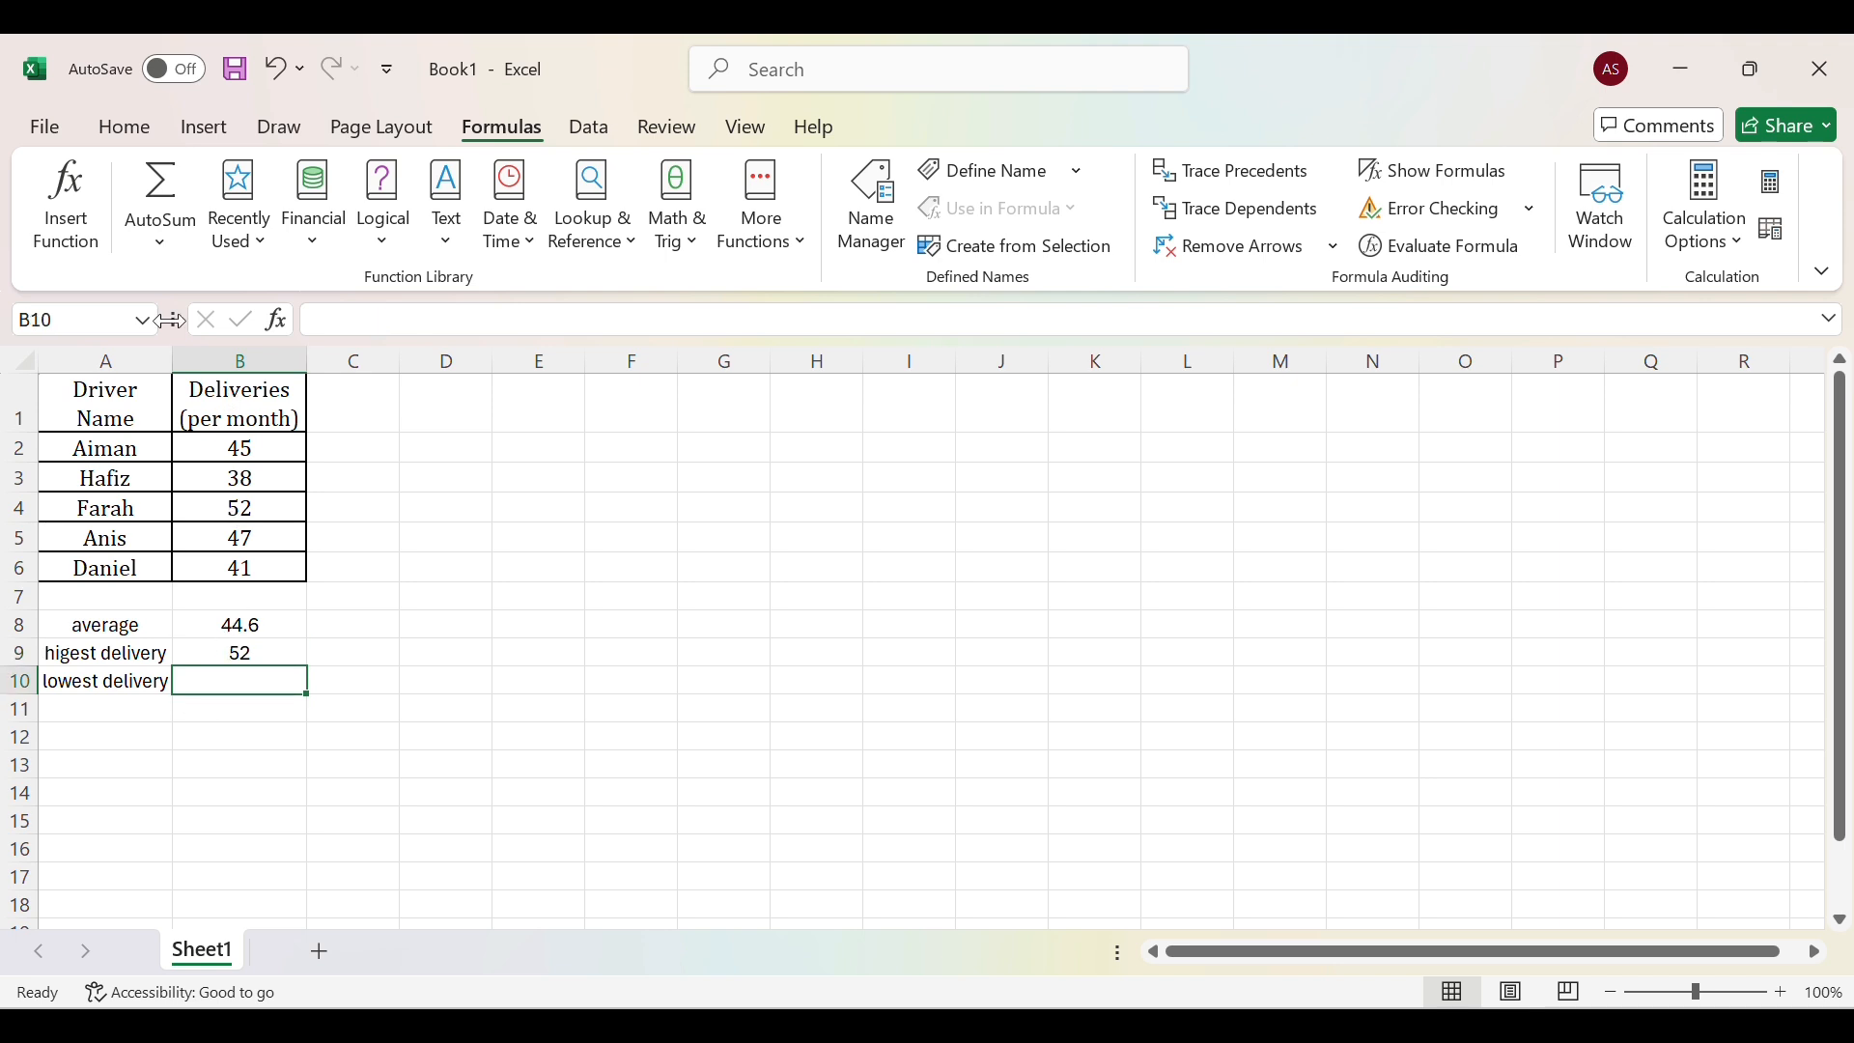
left_click(82, 217)
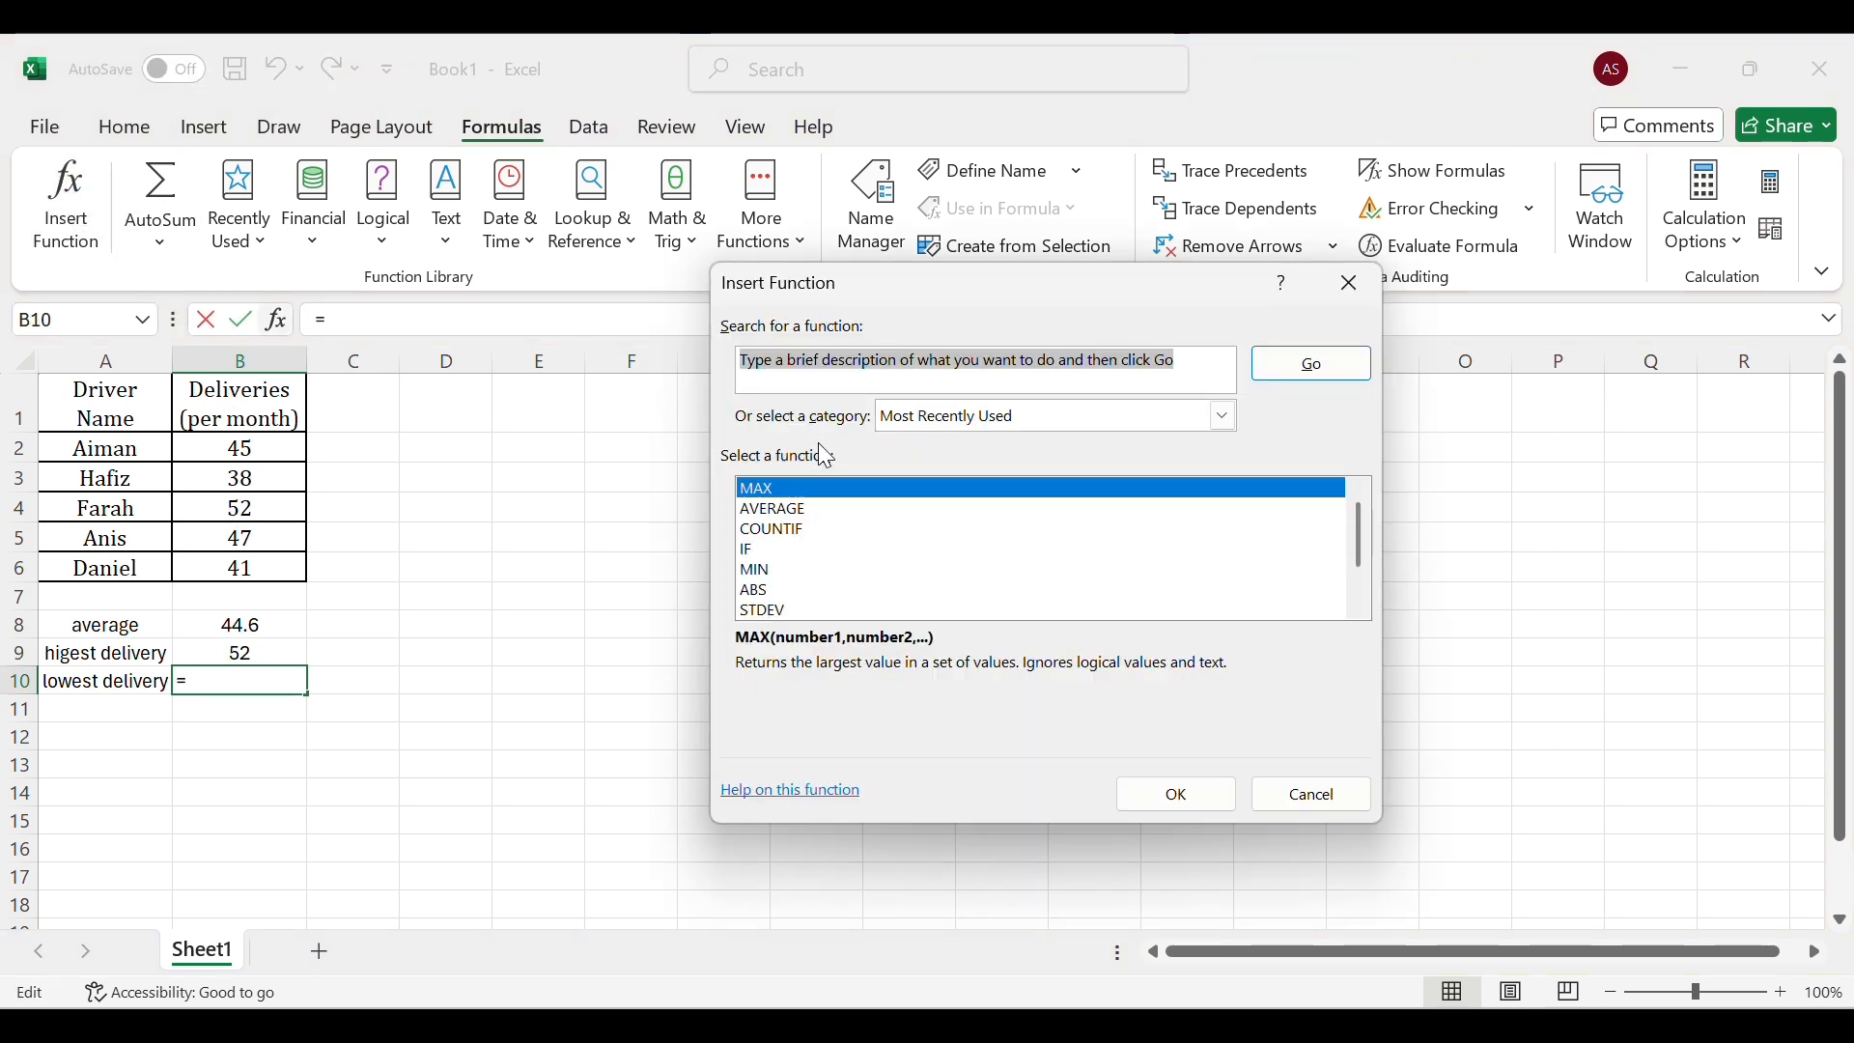
left_click(760, 573)
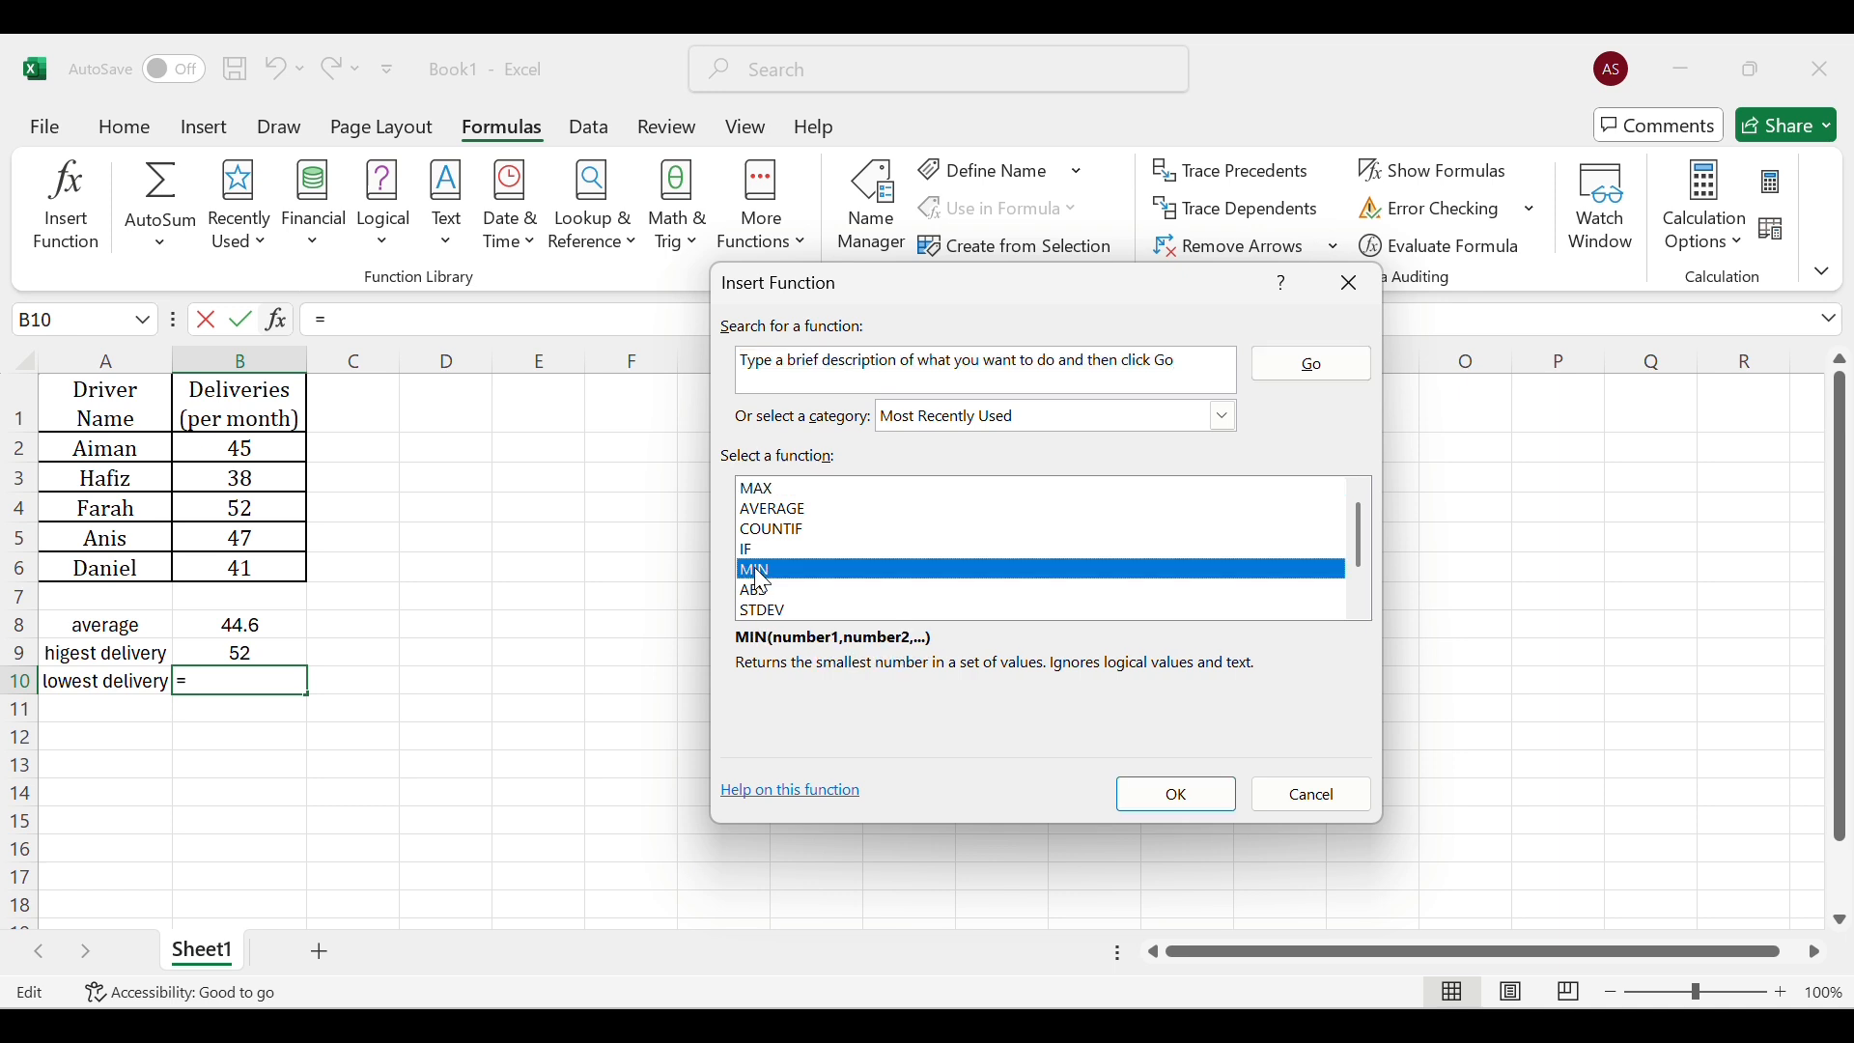
left_click(1195, 797)
left_click_drag(218, 445, 230, 568)
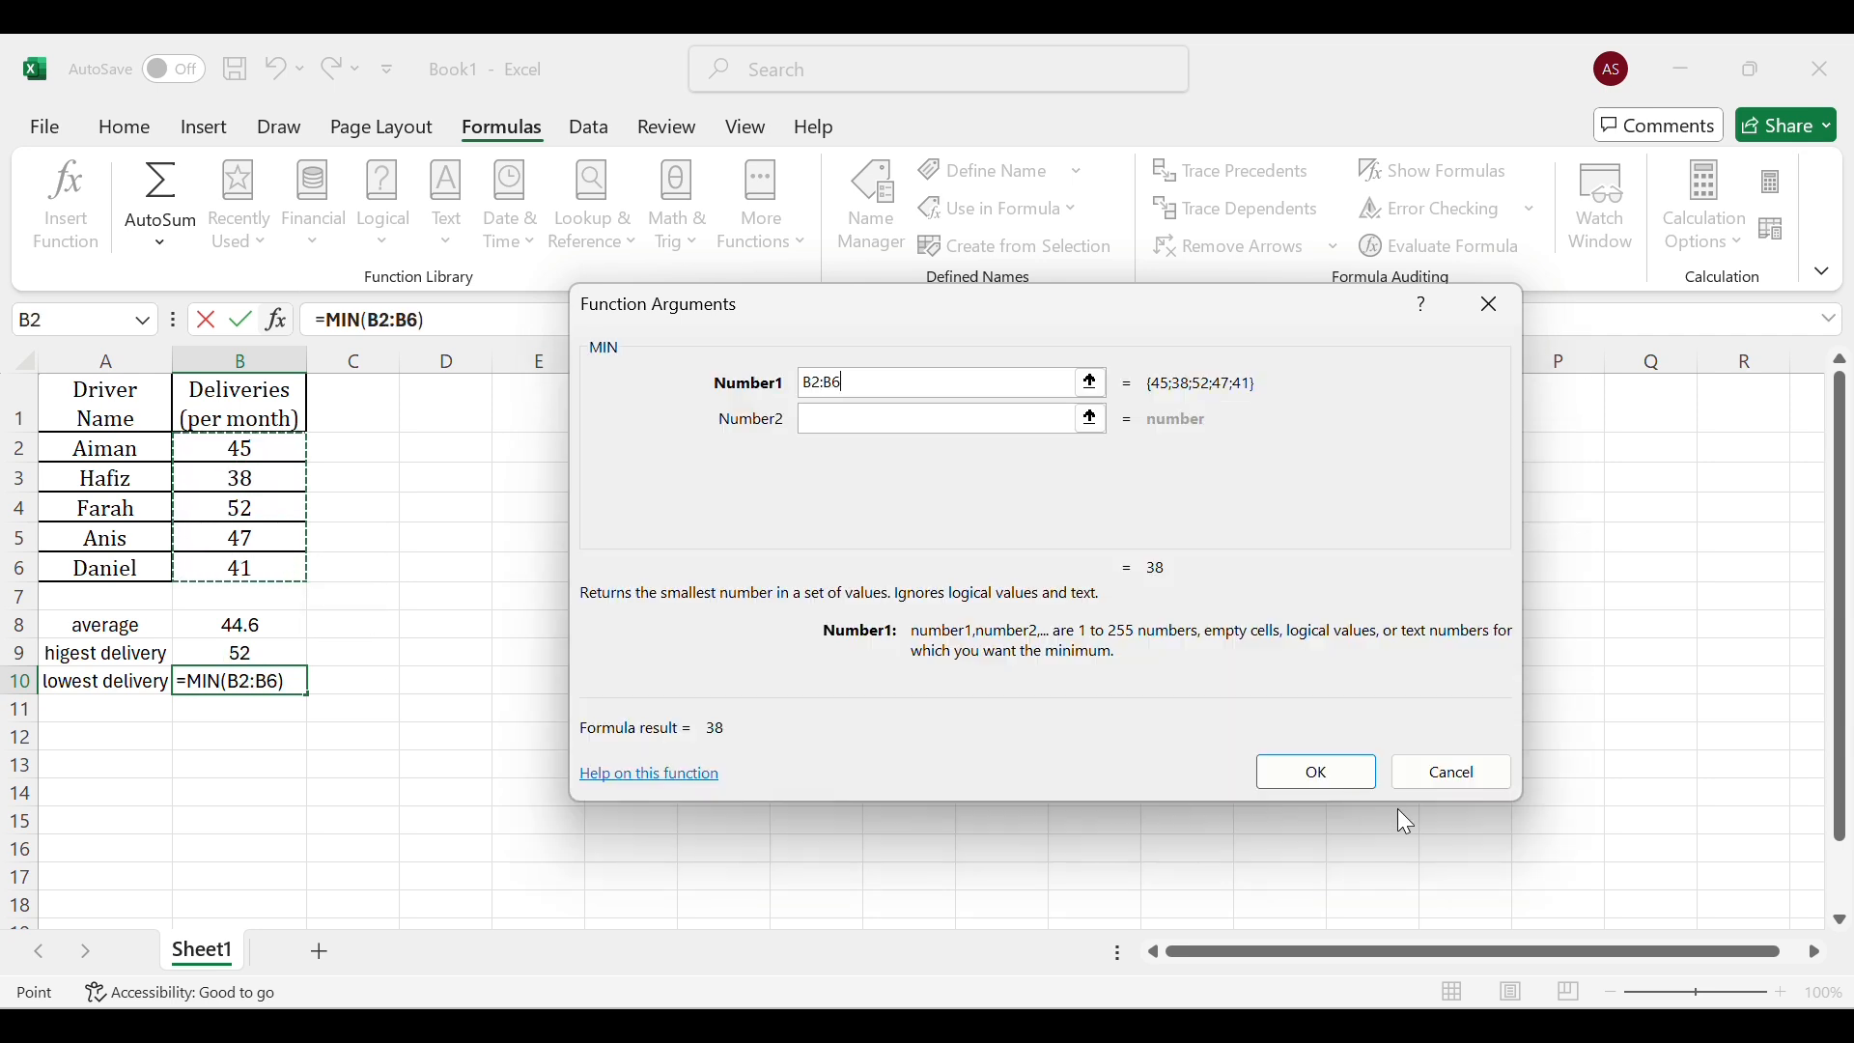
left_click(1318, 776)
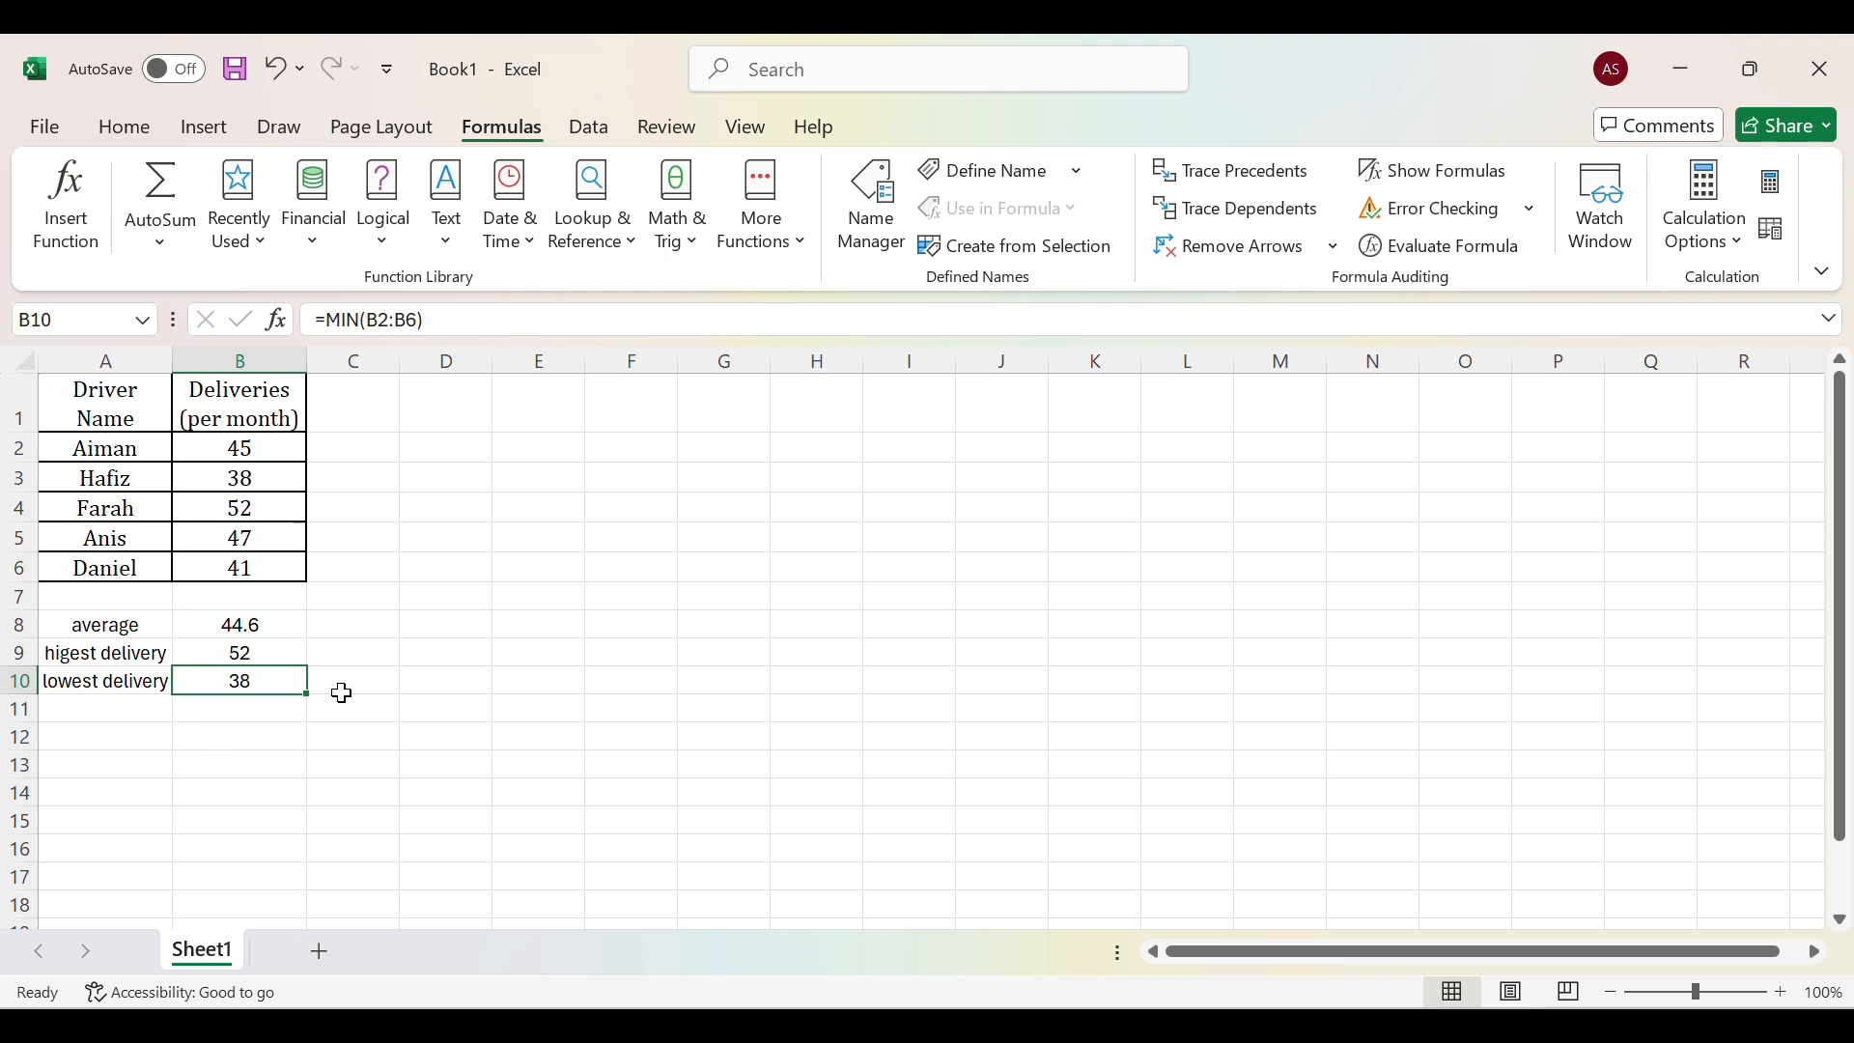
Check the scenario in Word, return to Excel and set the width of column C to 12.
key("alt+Tab")
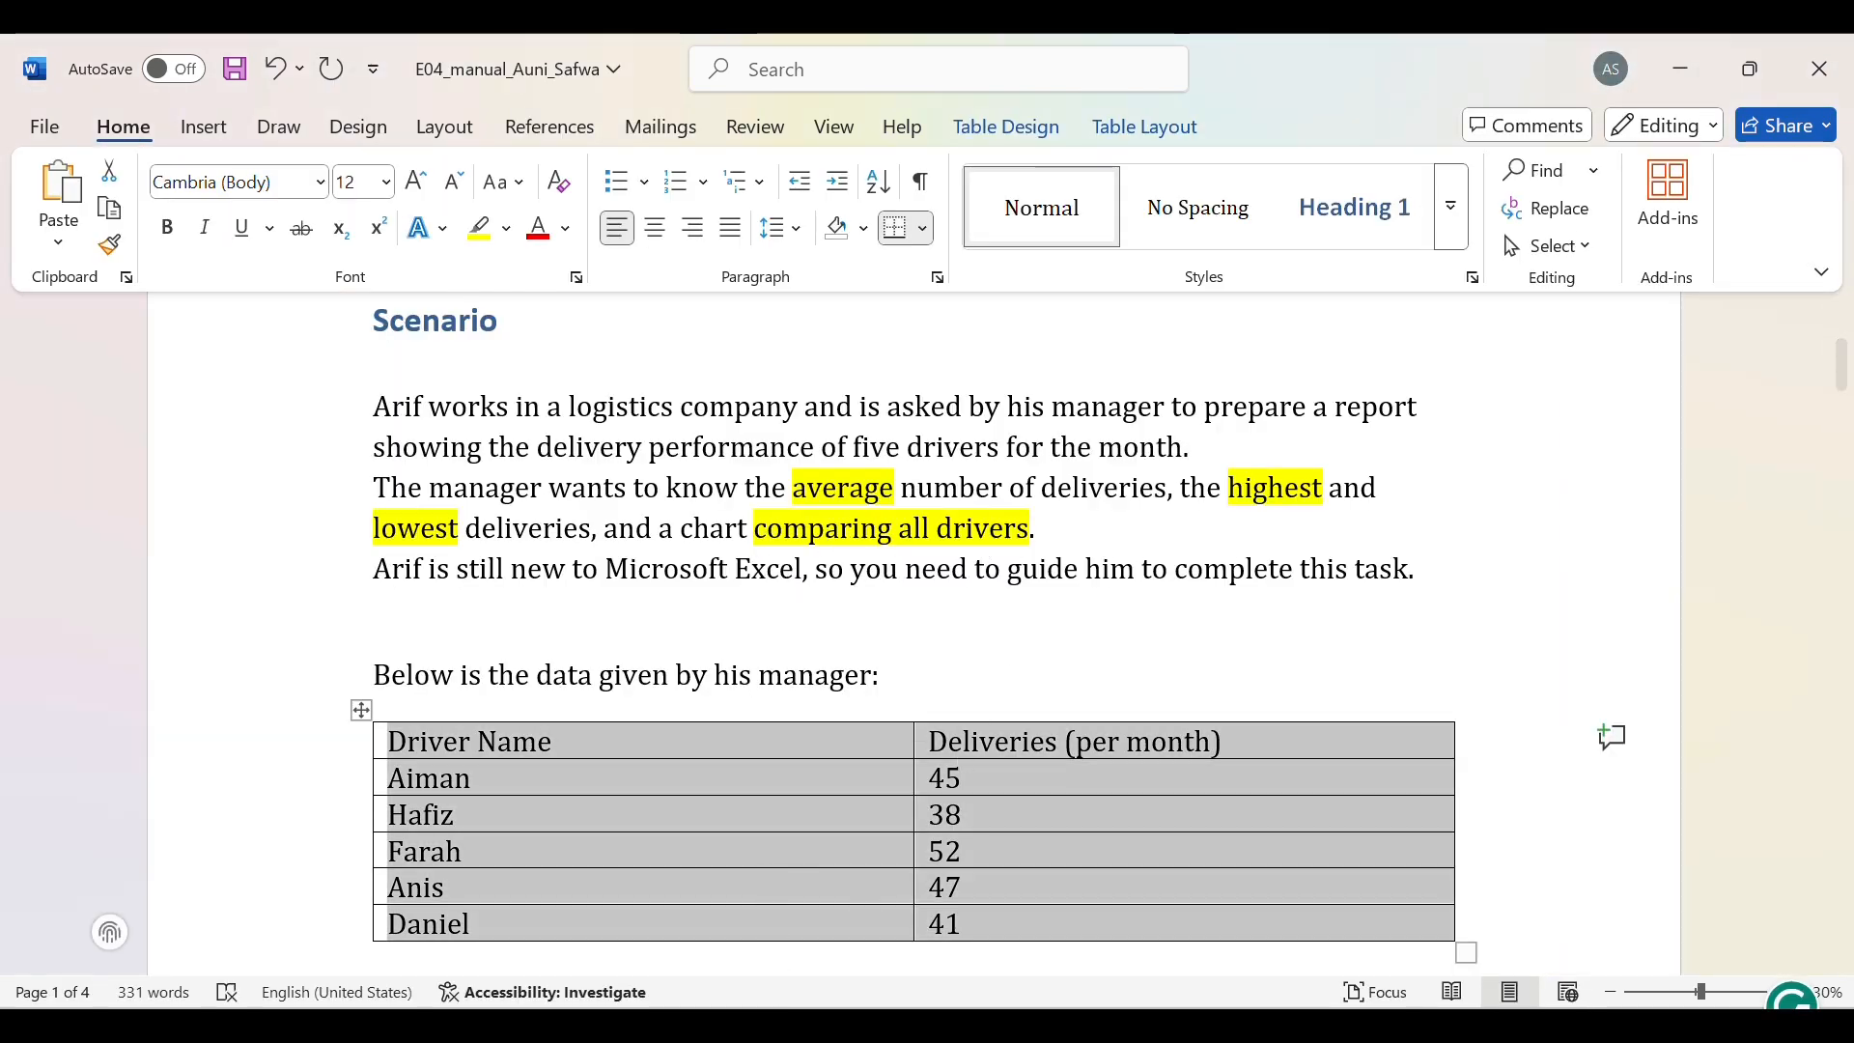
left_click(819, 1024)
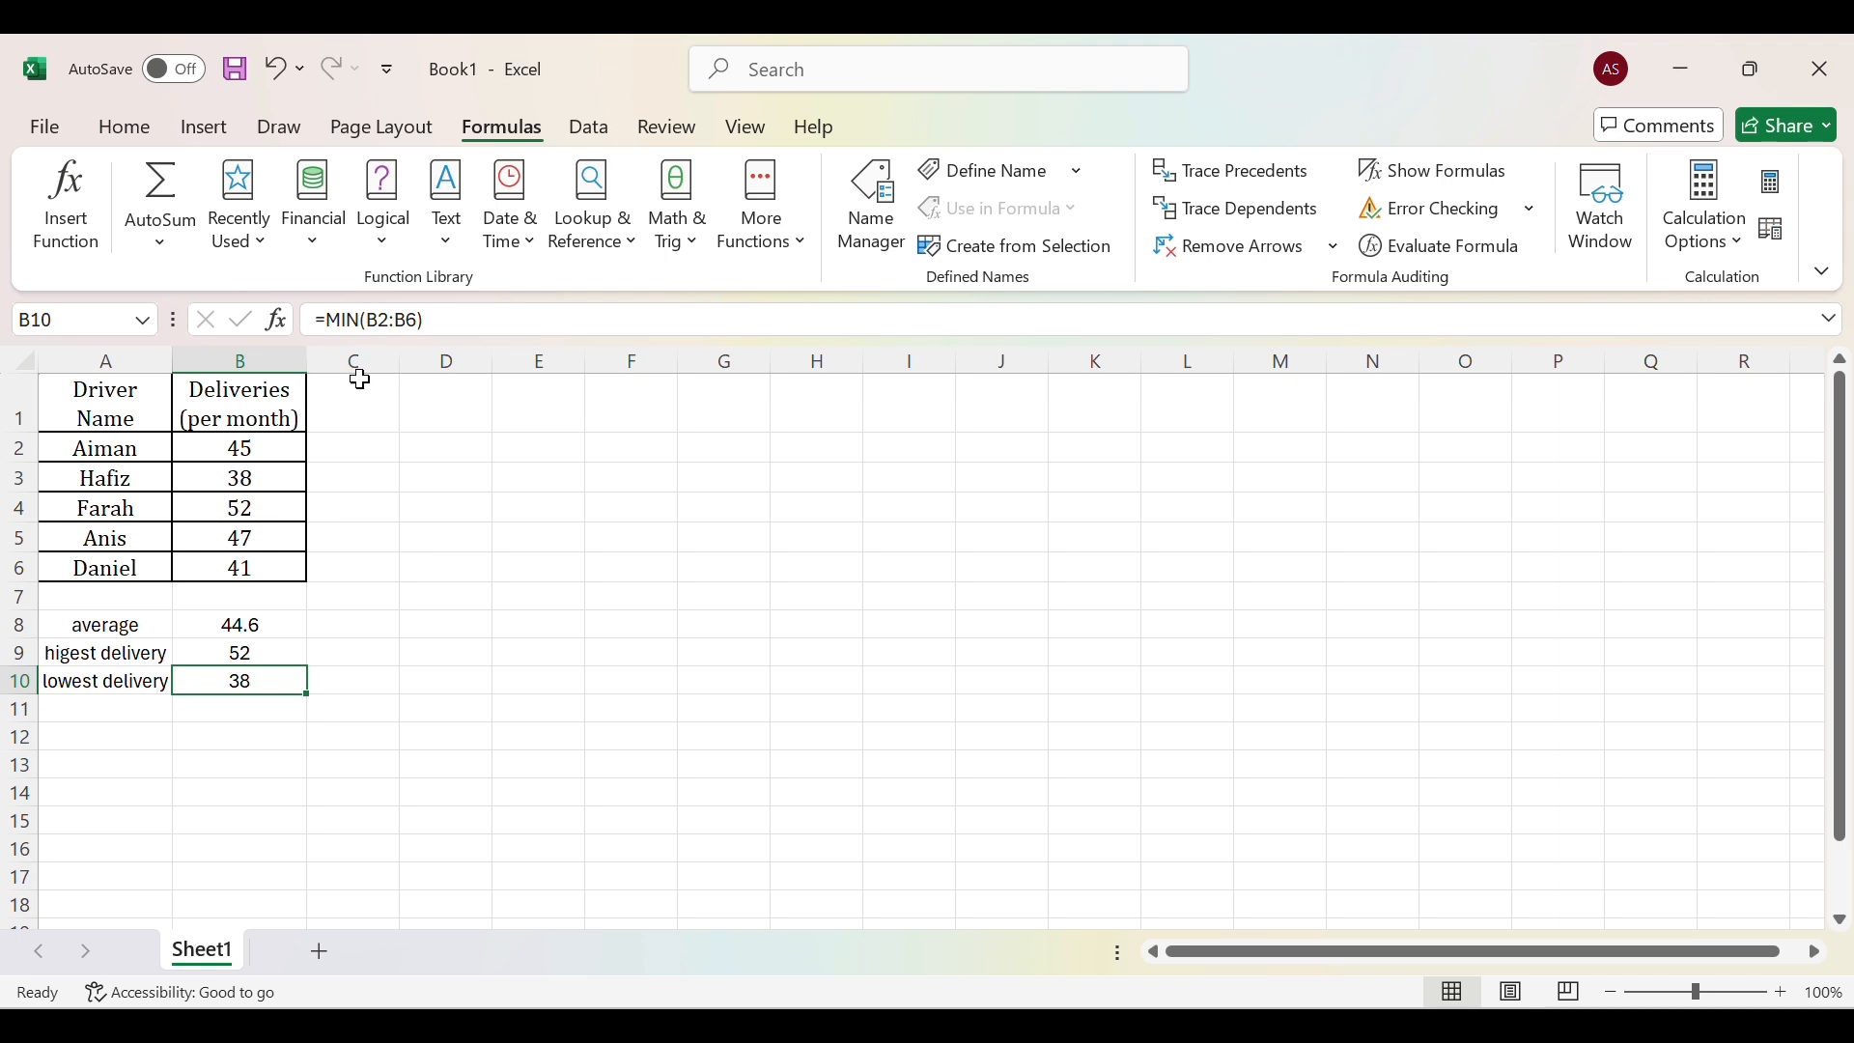
mouse_move(354, 361)
left_mouse_down()
mouse_move(435, 360)
mouse_move(375, 358)
left_mouse_up()
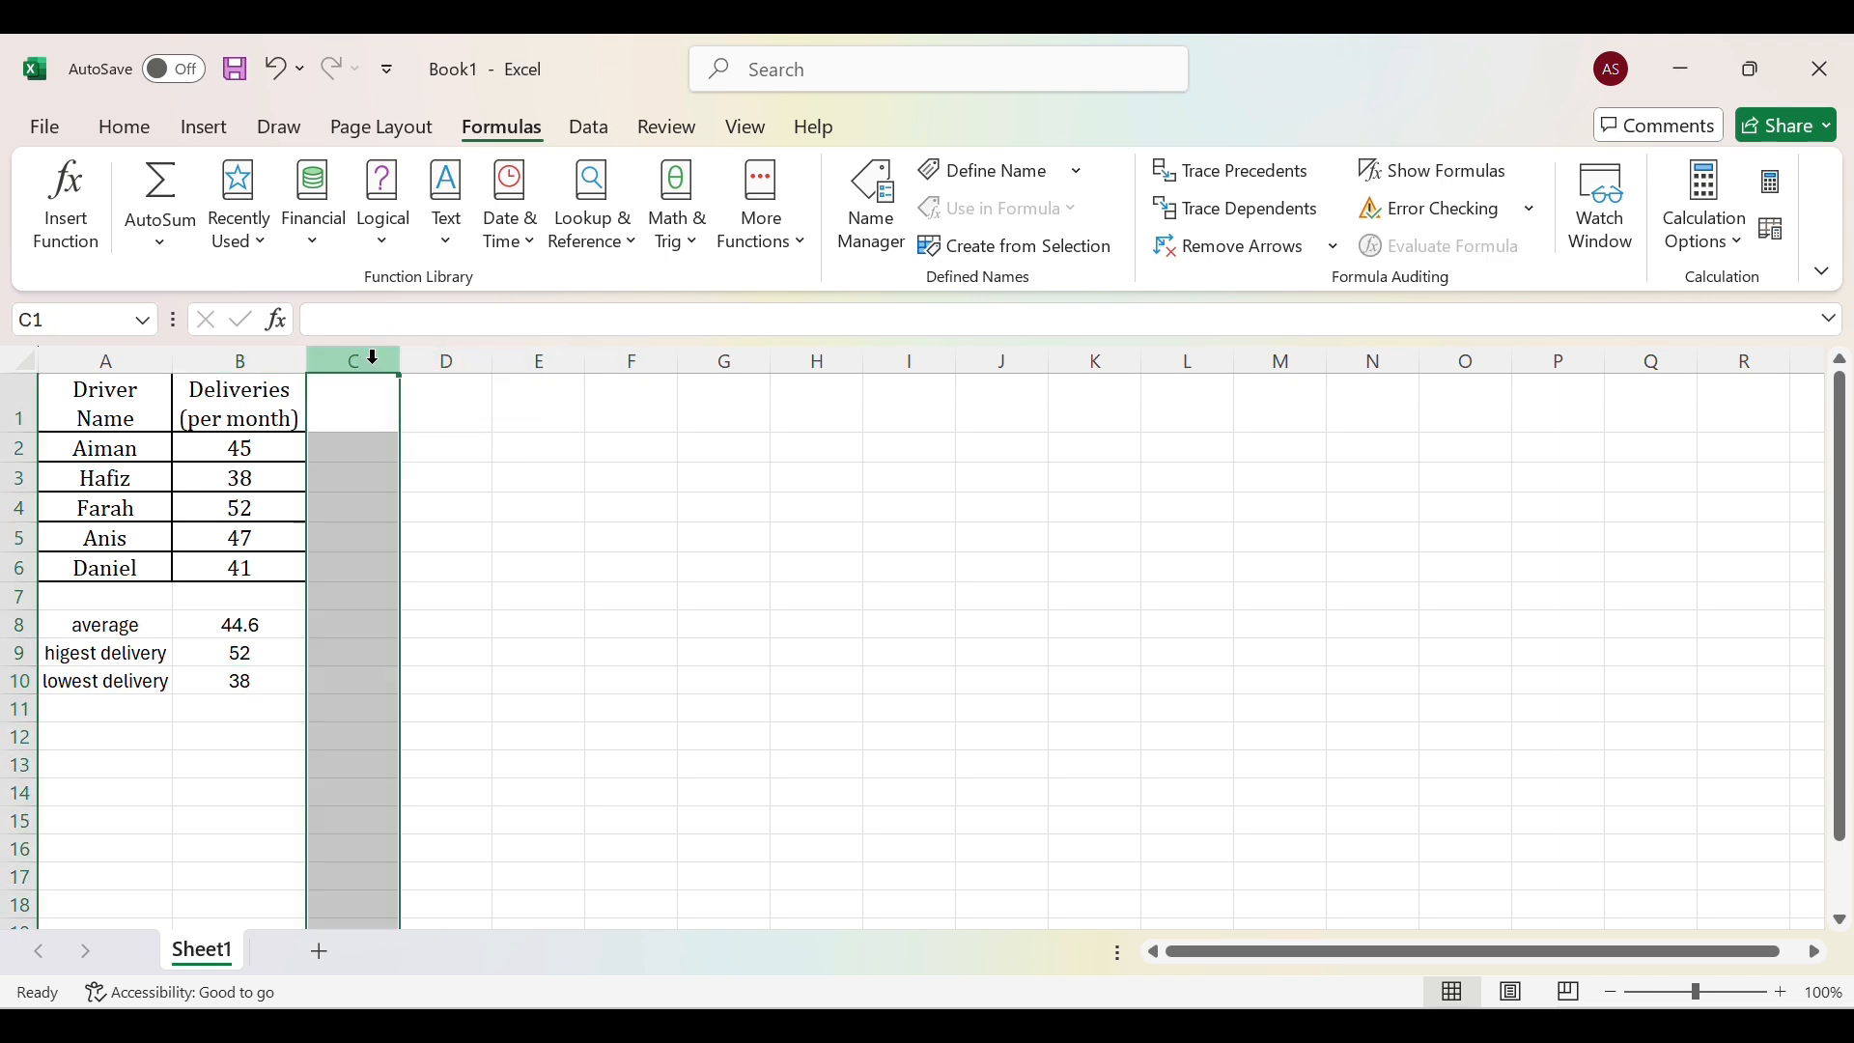
right_click(374, 358)
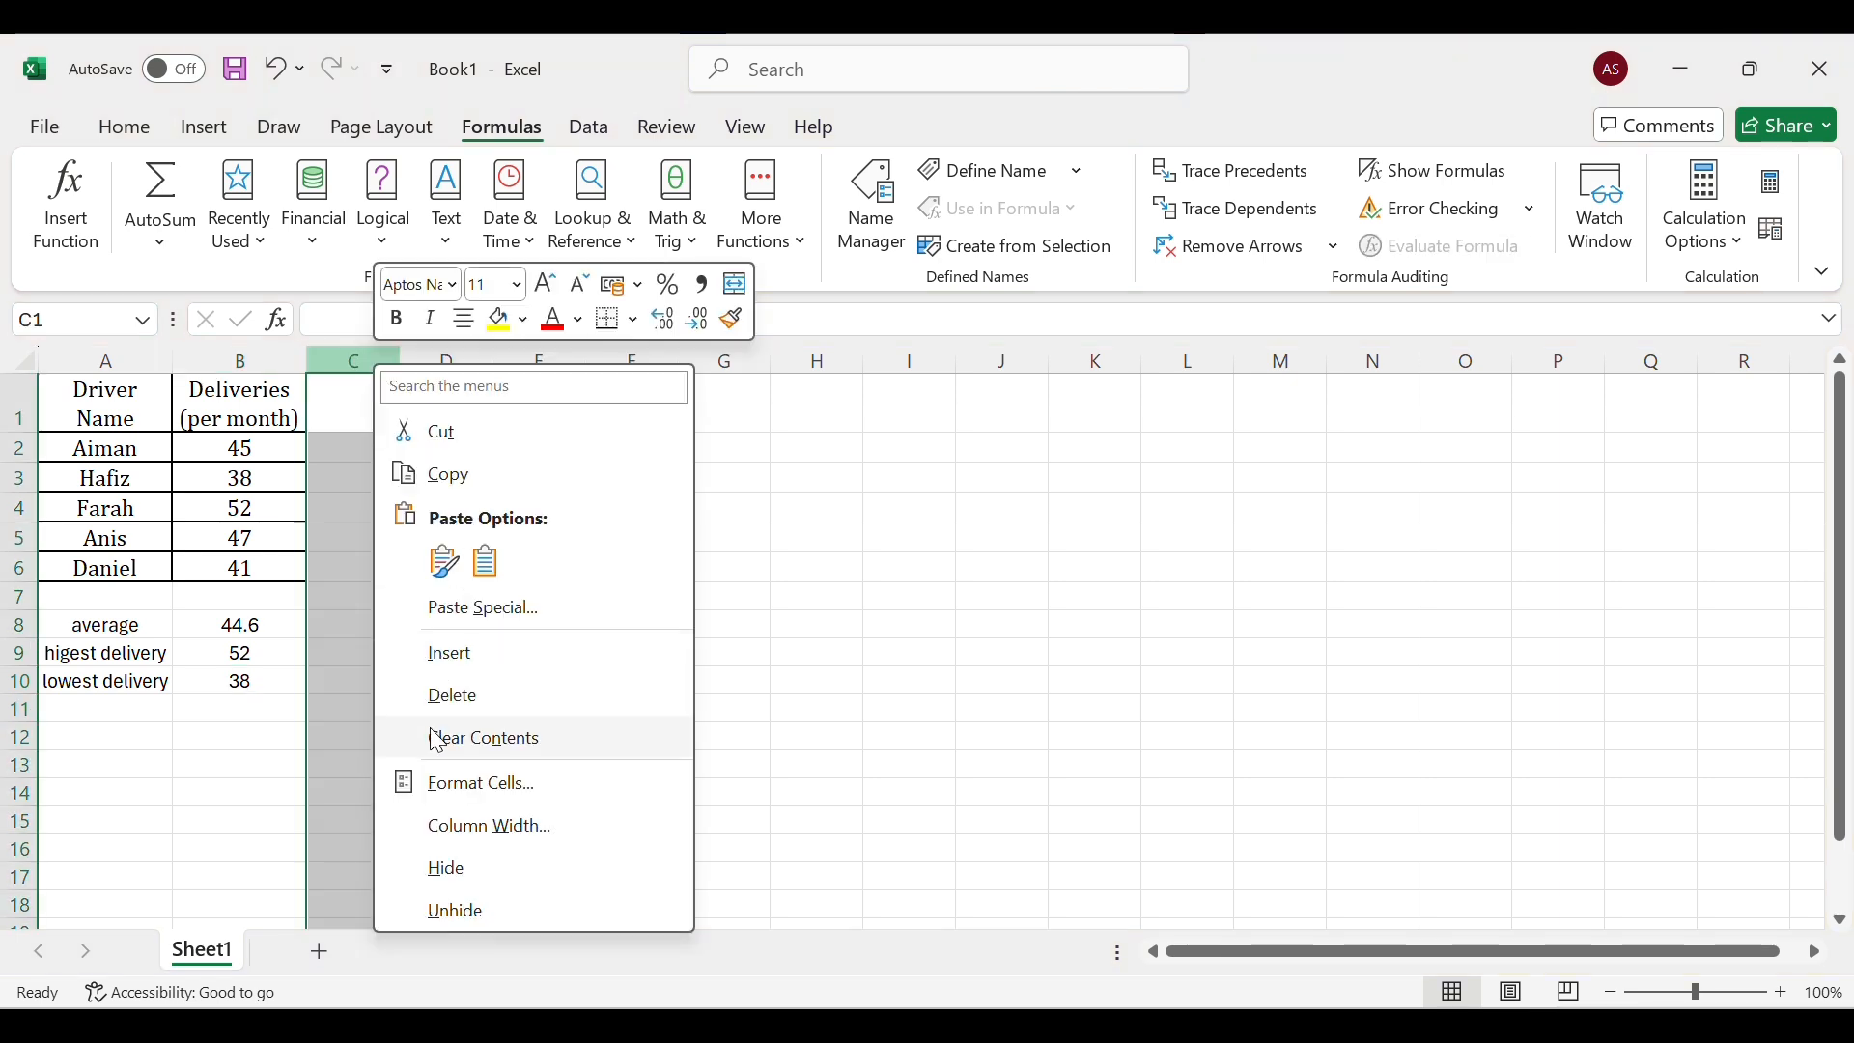
left_click(444, 836)
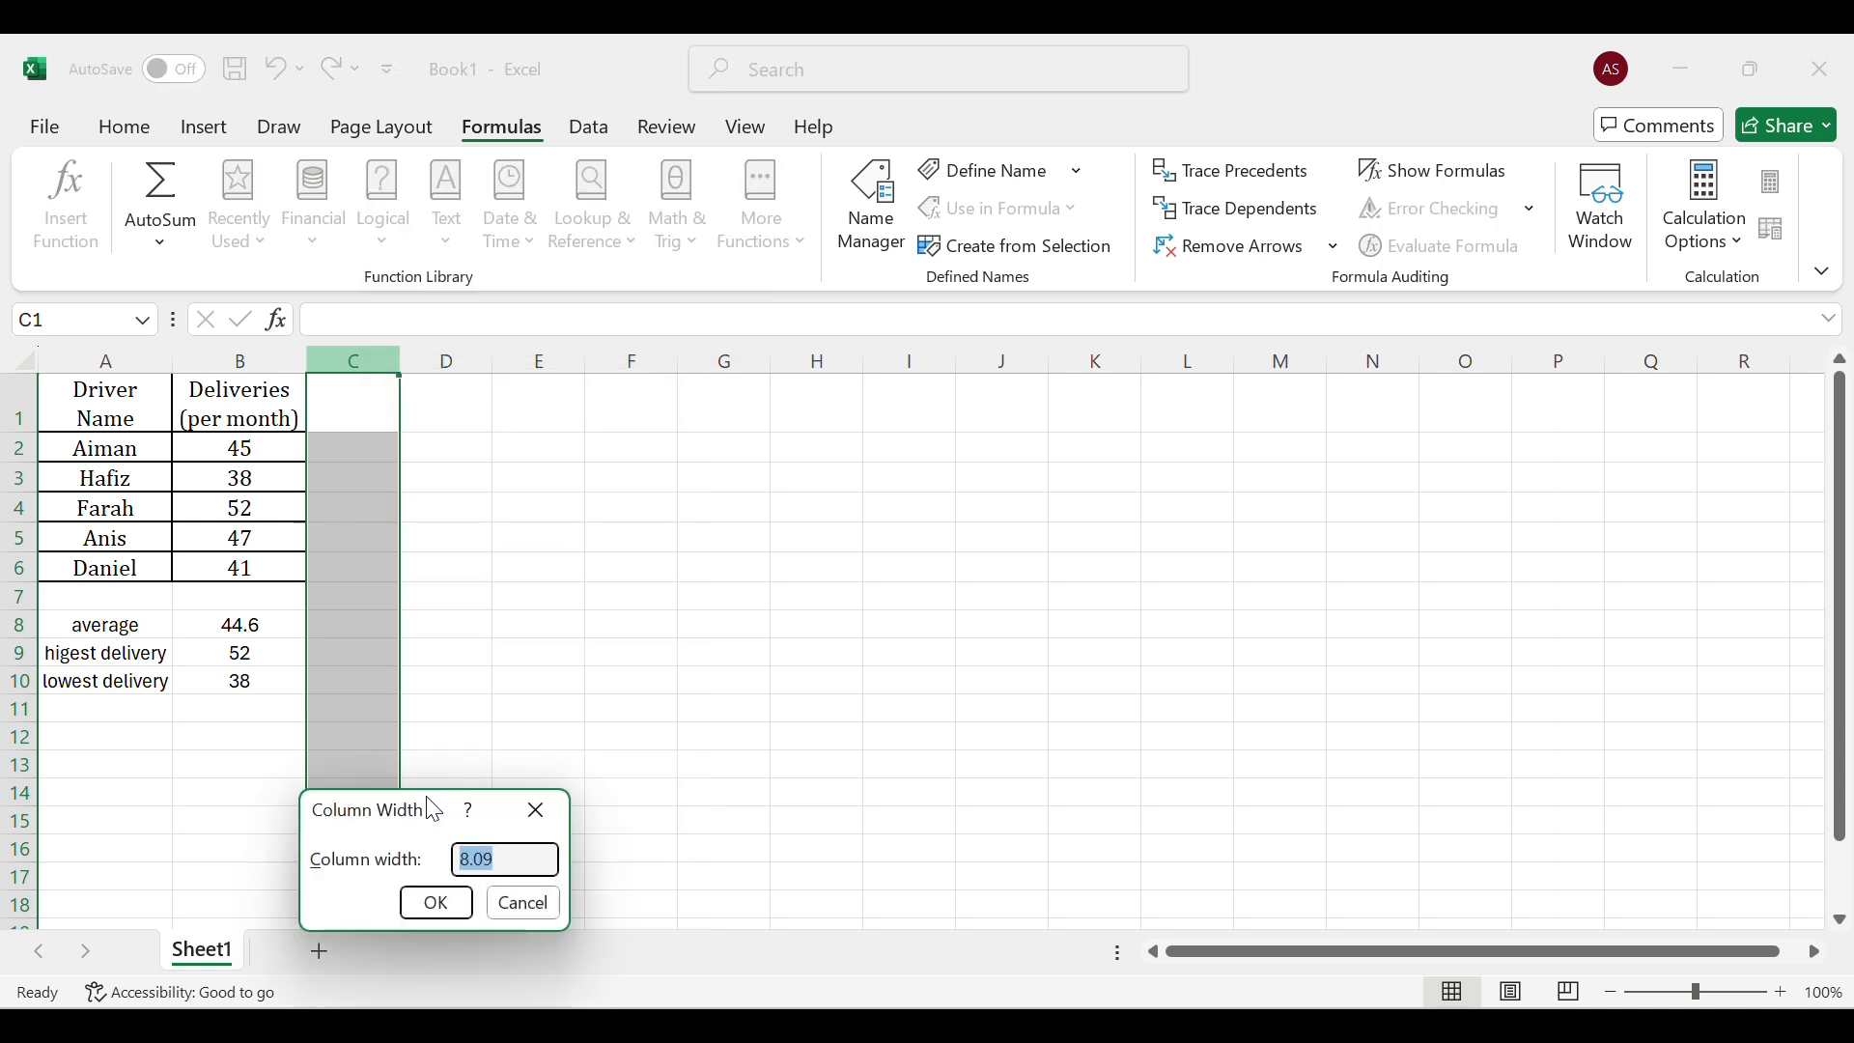
type("12")
key("Return")
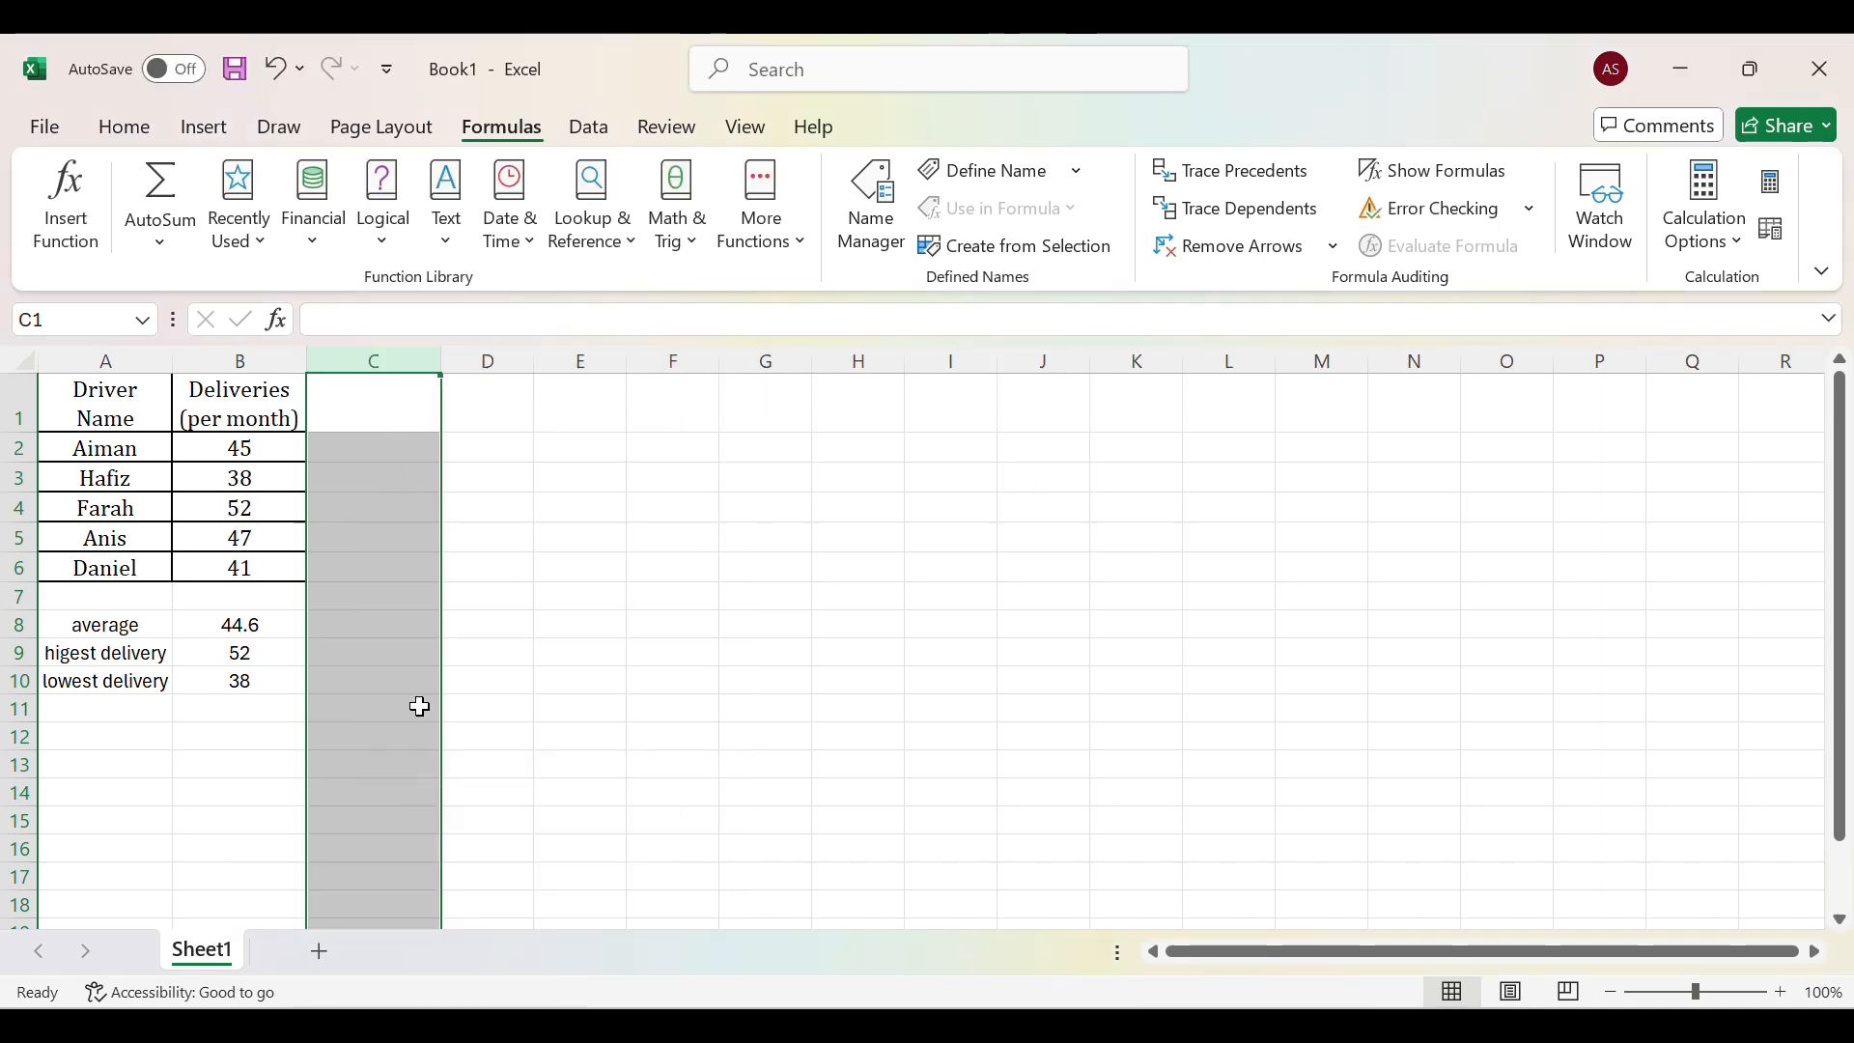
Enter the header "Driver Performance" in cell C1.
left_click(380, 406)
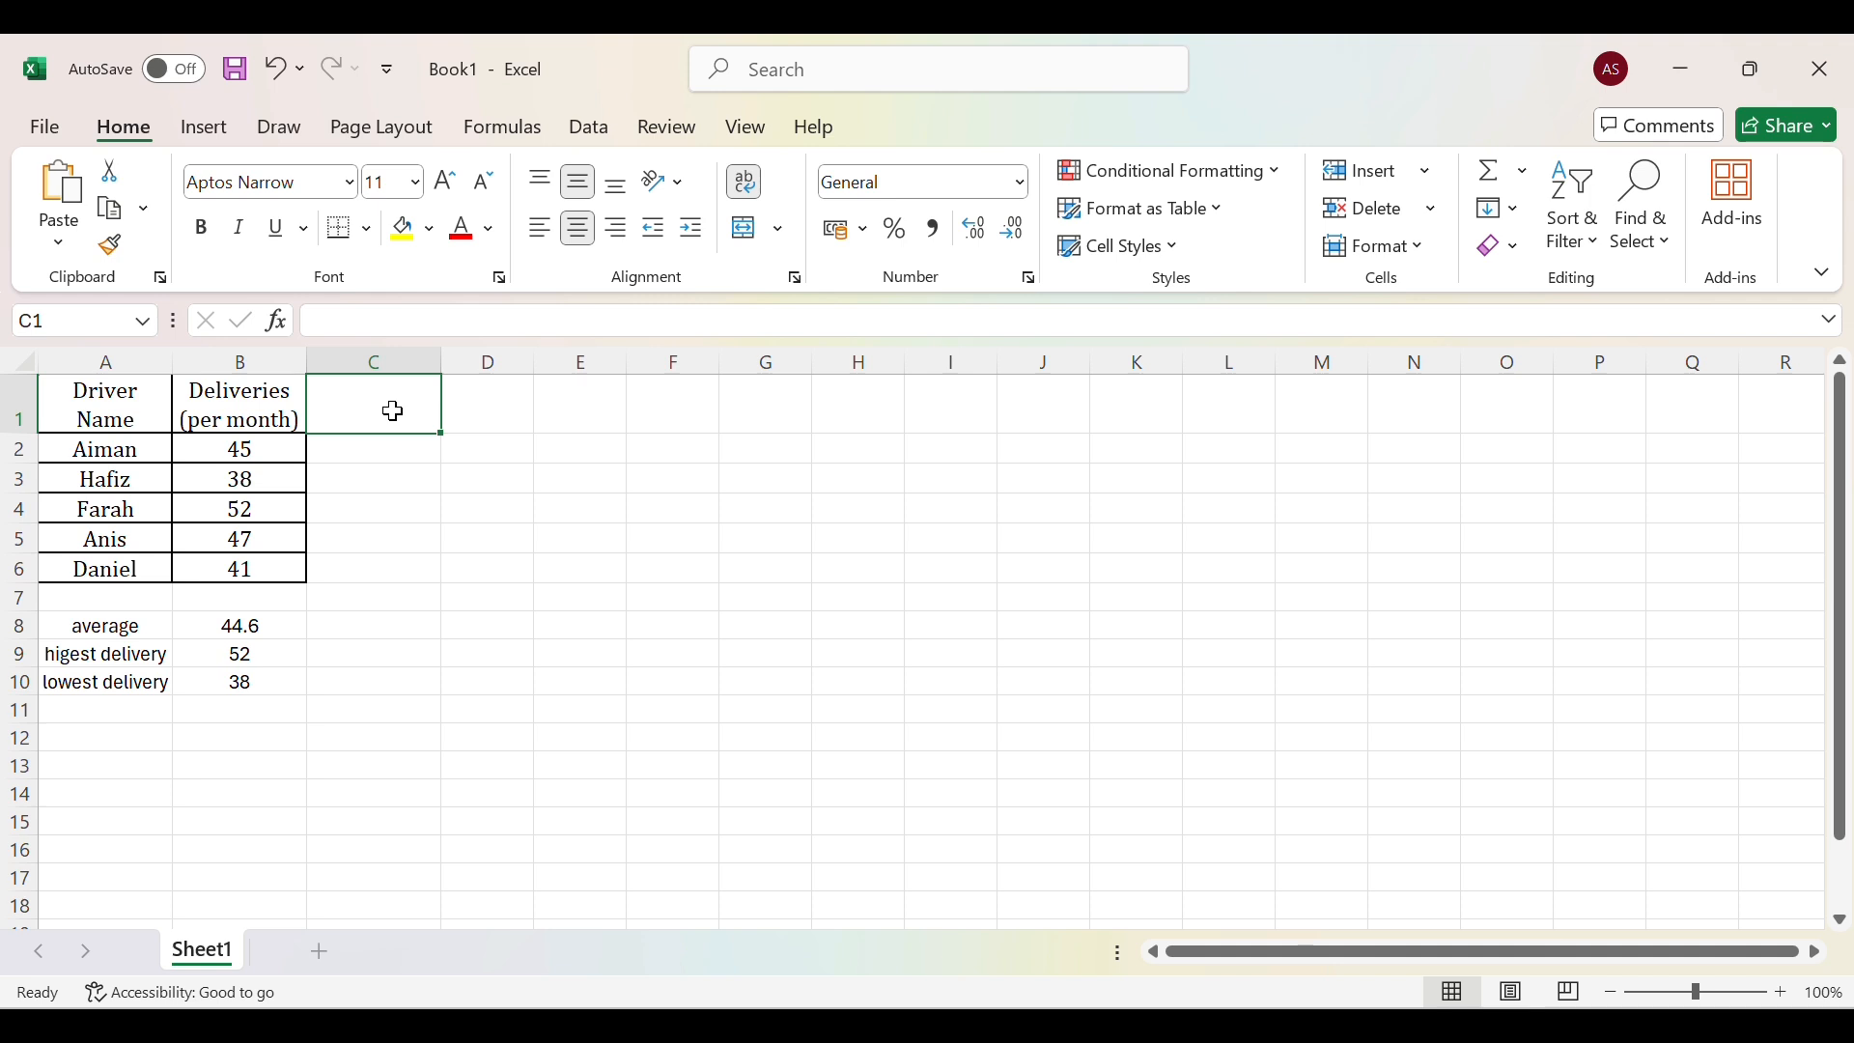
double_click(393, 411)
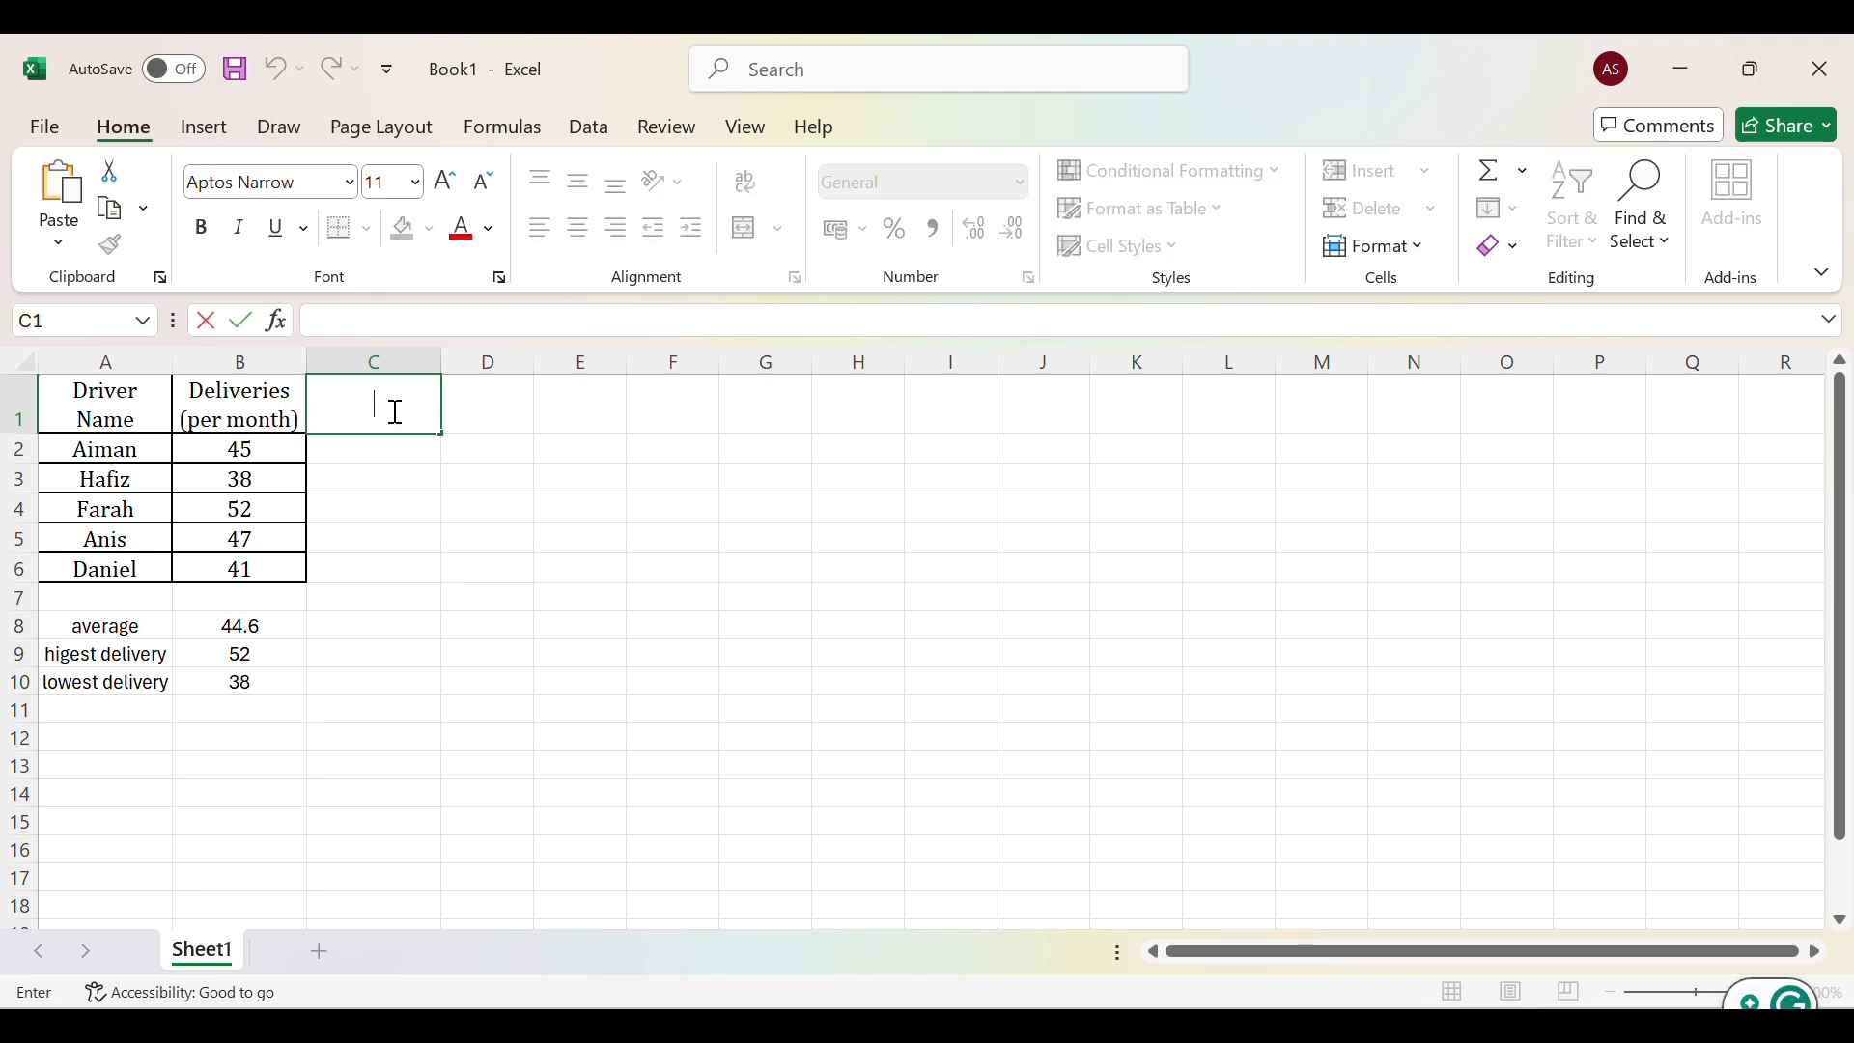
type("Driver")
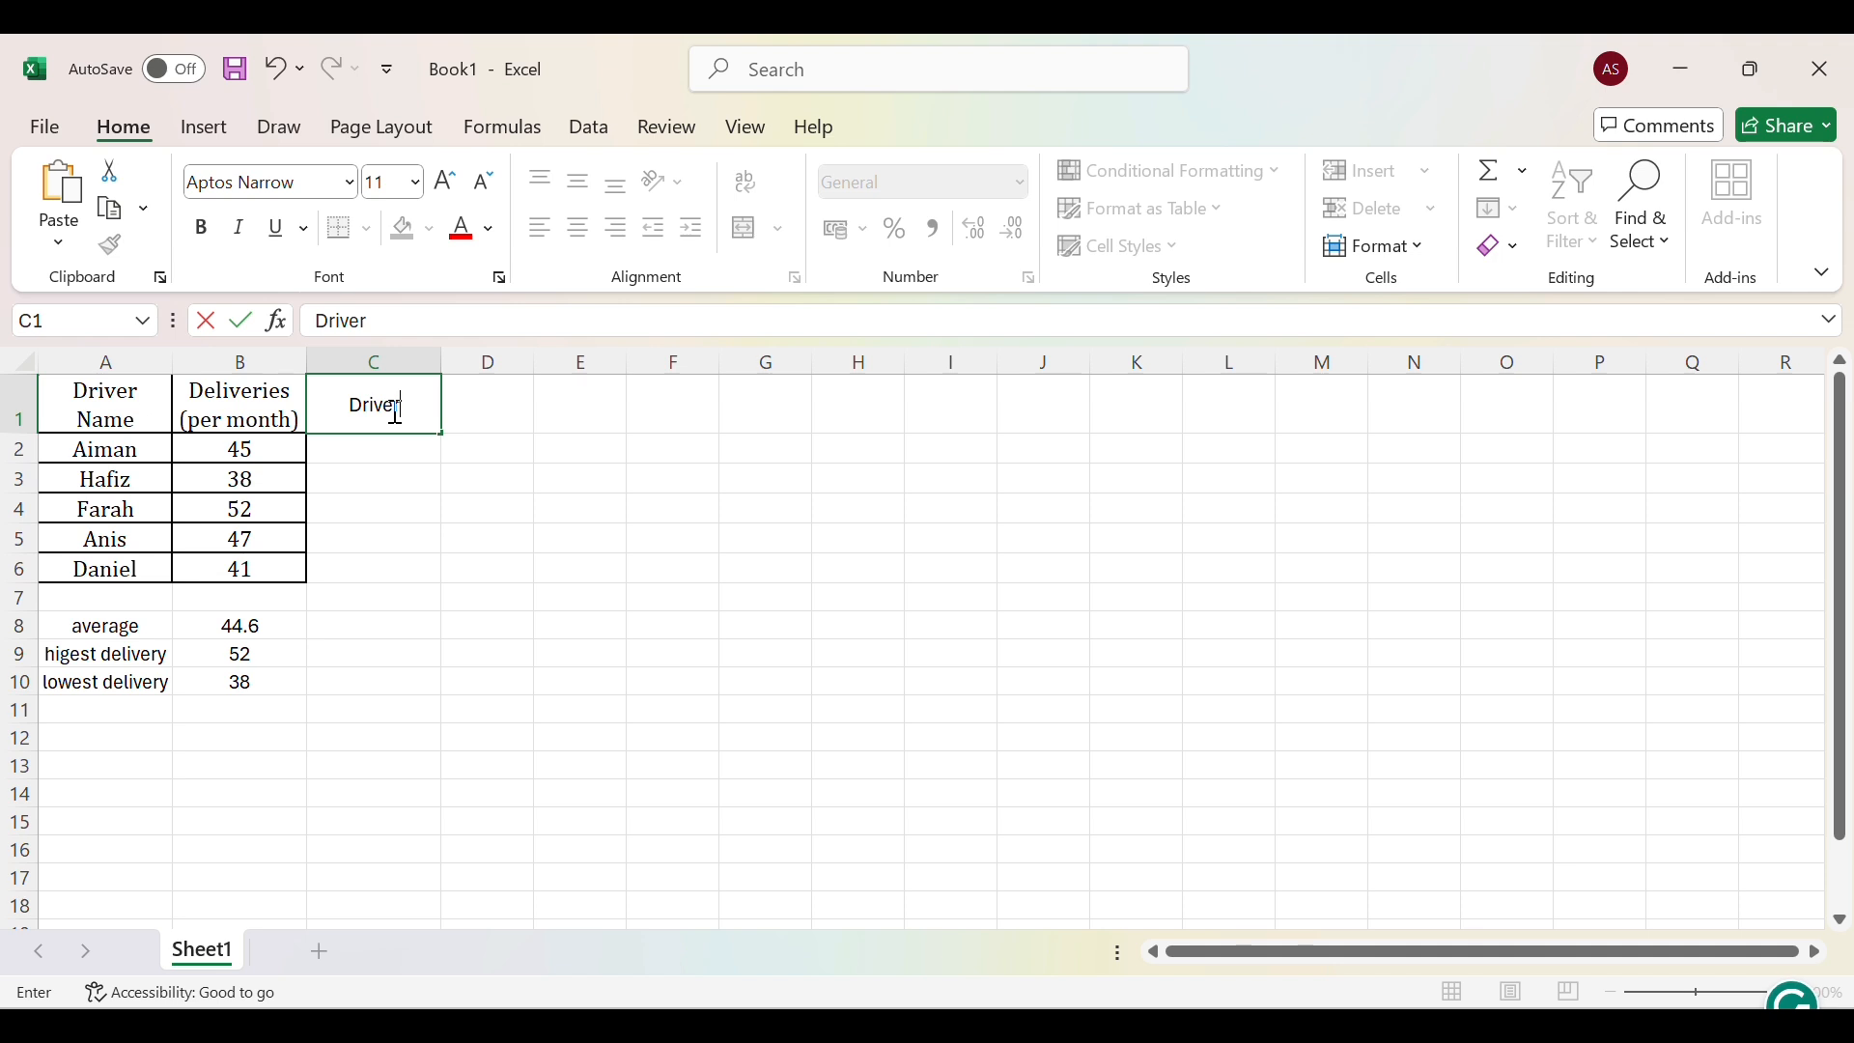
type(" performance")
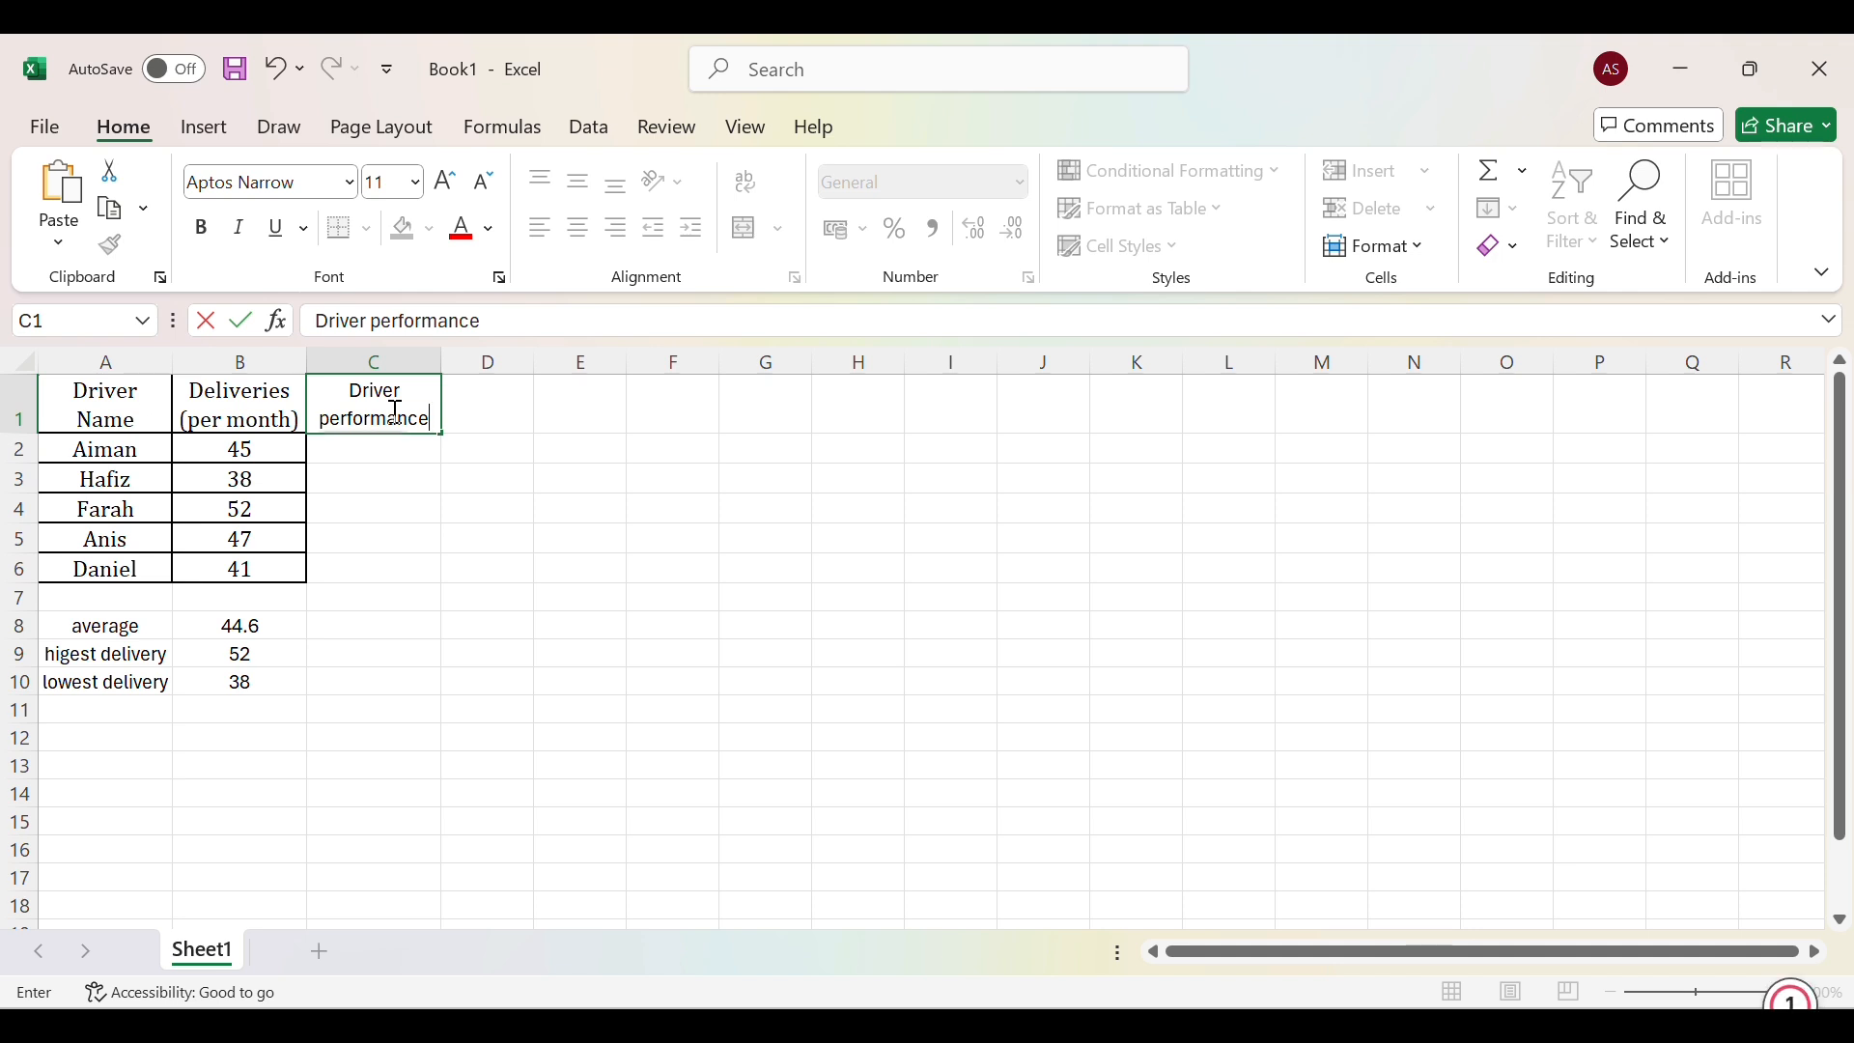
left_click(330, 416)
key("BackSpace")
type("P")
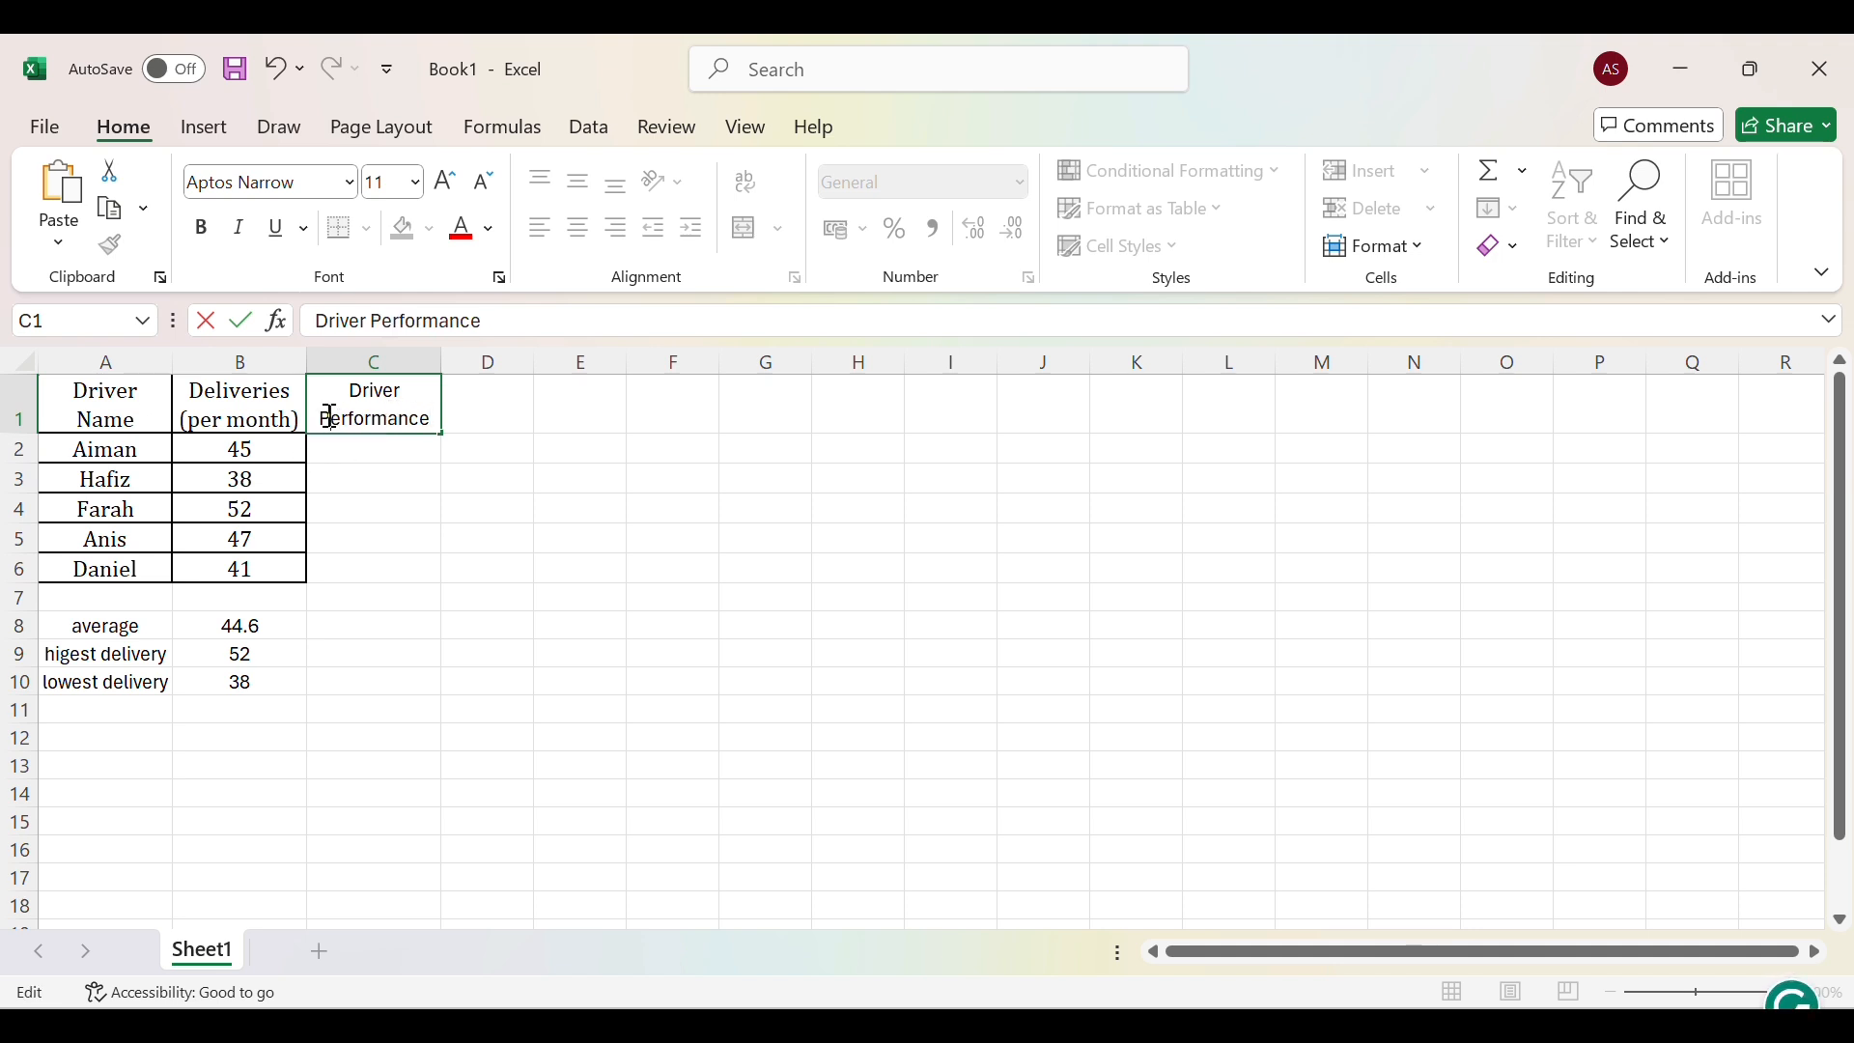
Insert an IF function for the selected range C2:C6 with the logical test B2:B6>=45.
left_click(351, 459)
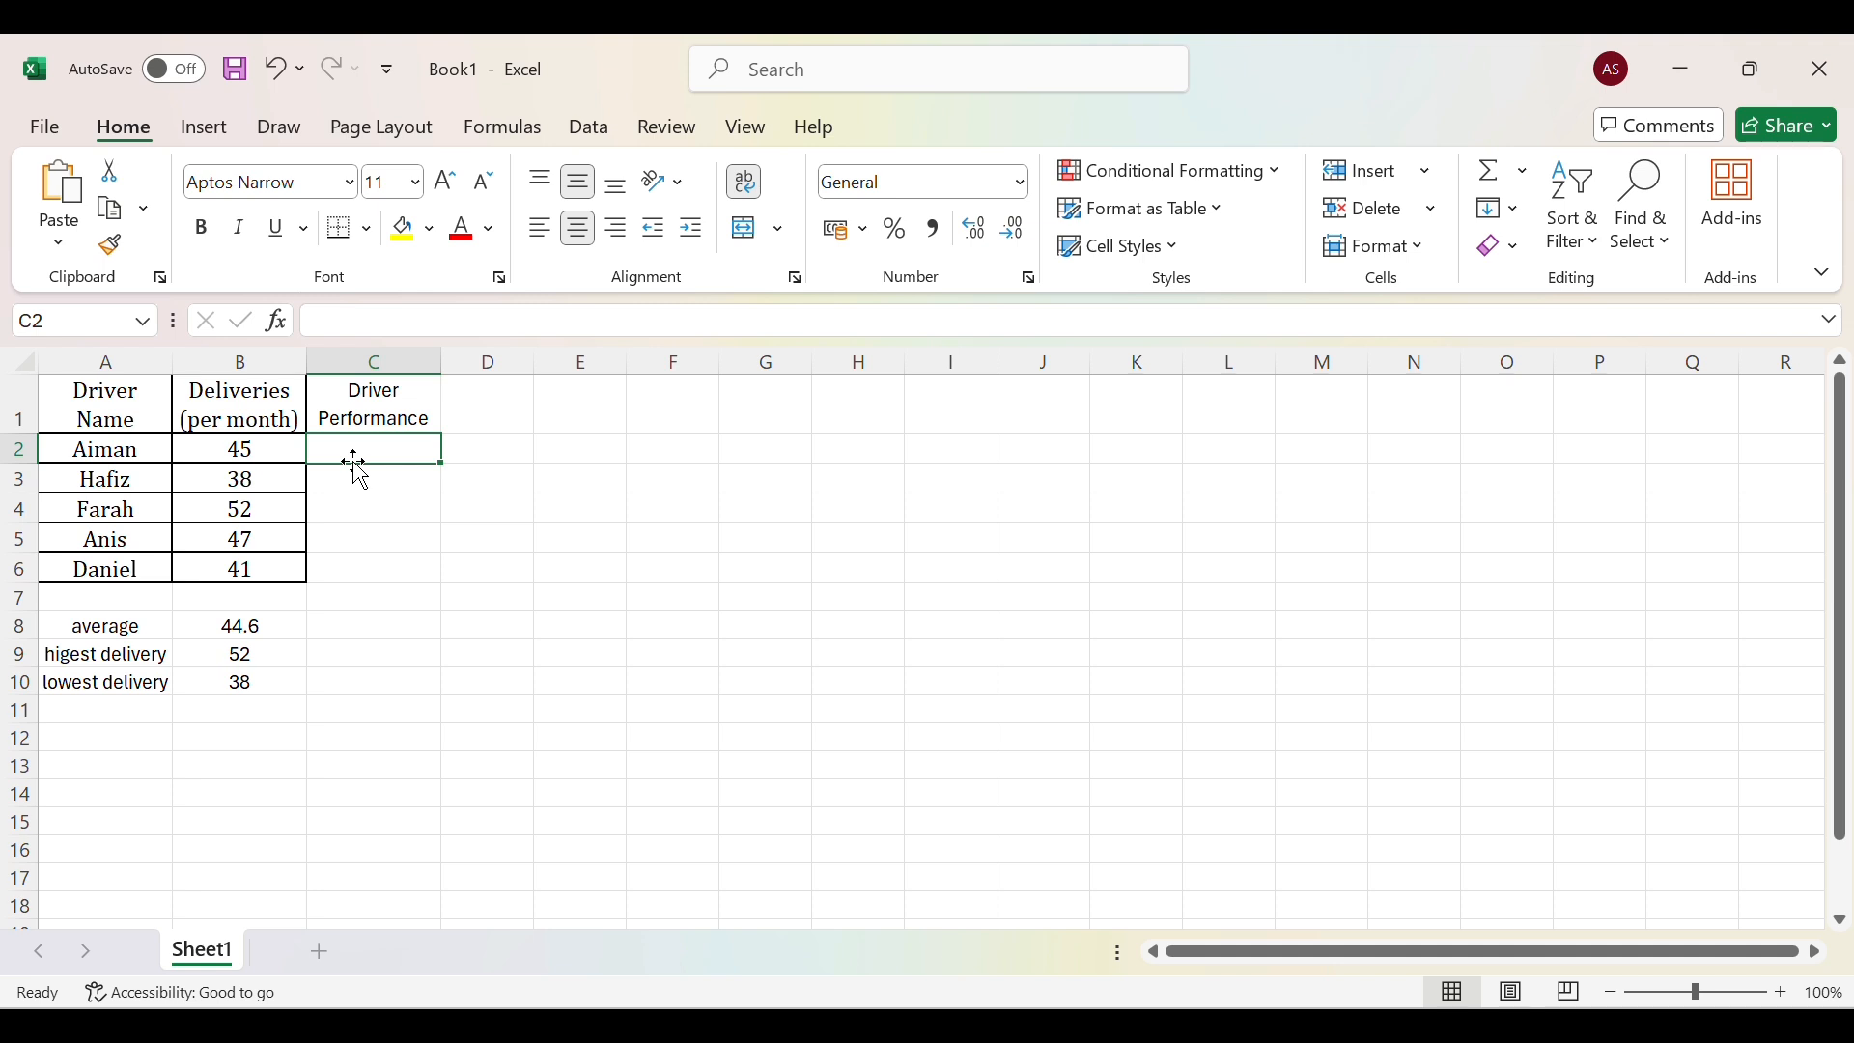
left_click_drag(367, 447, 347, 568)
left_click(502, 126)
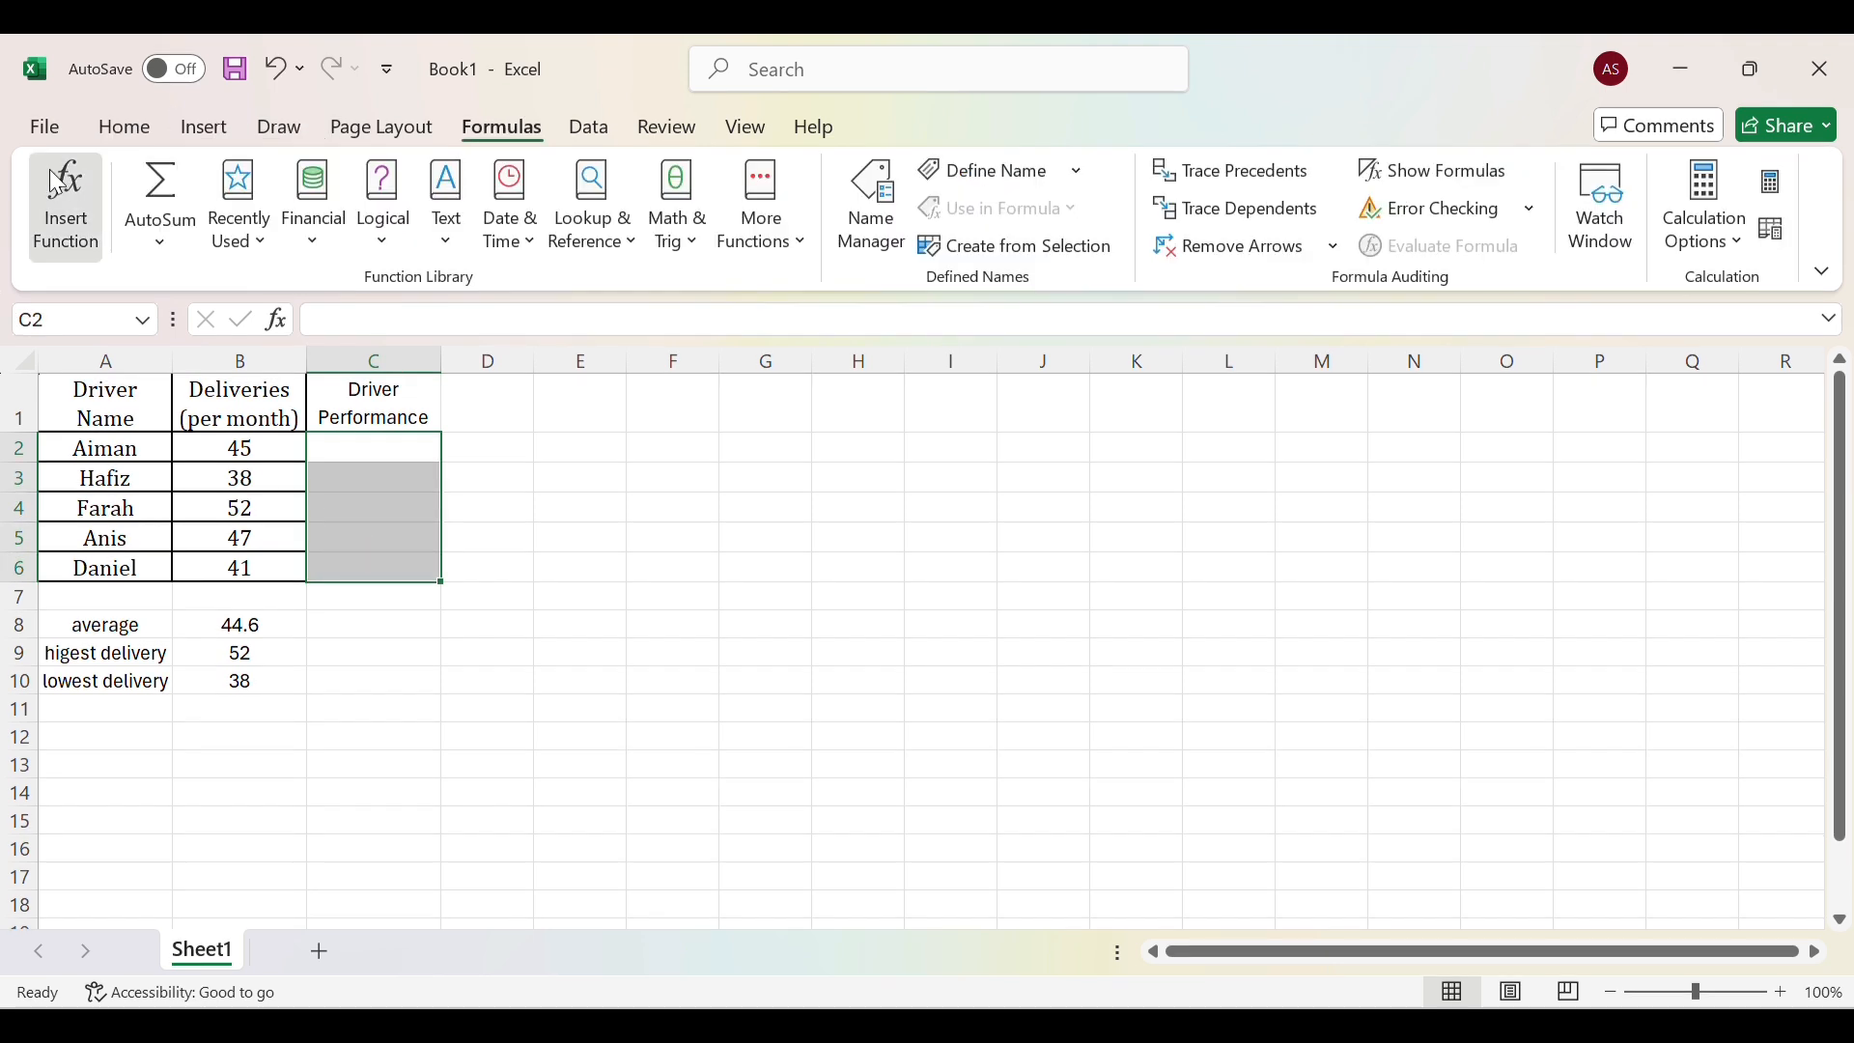
left_click(58, 186)
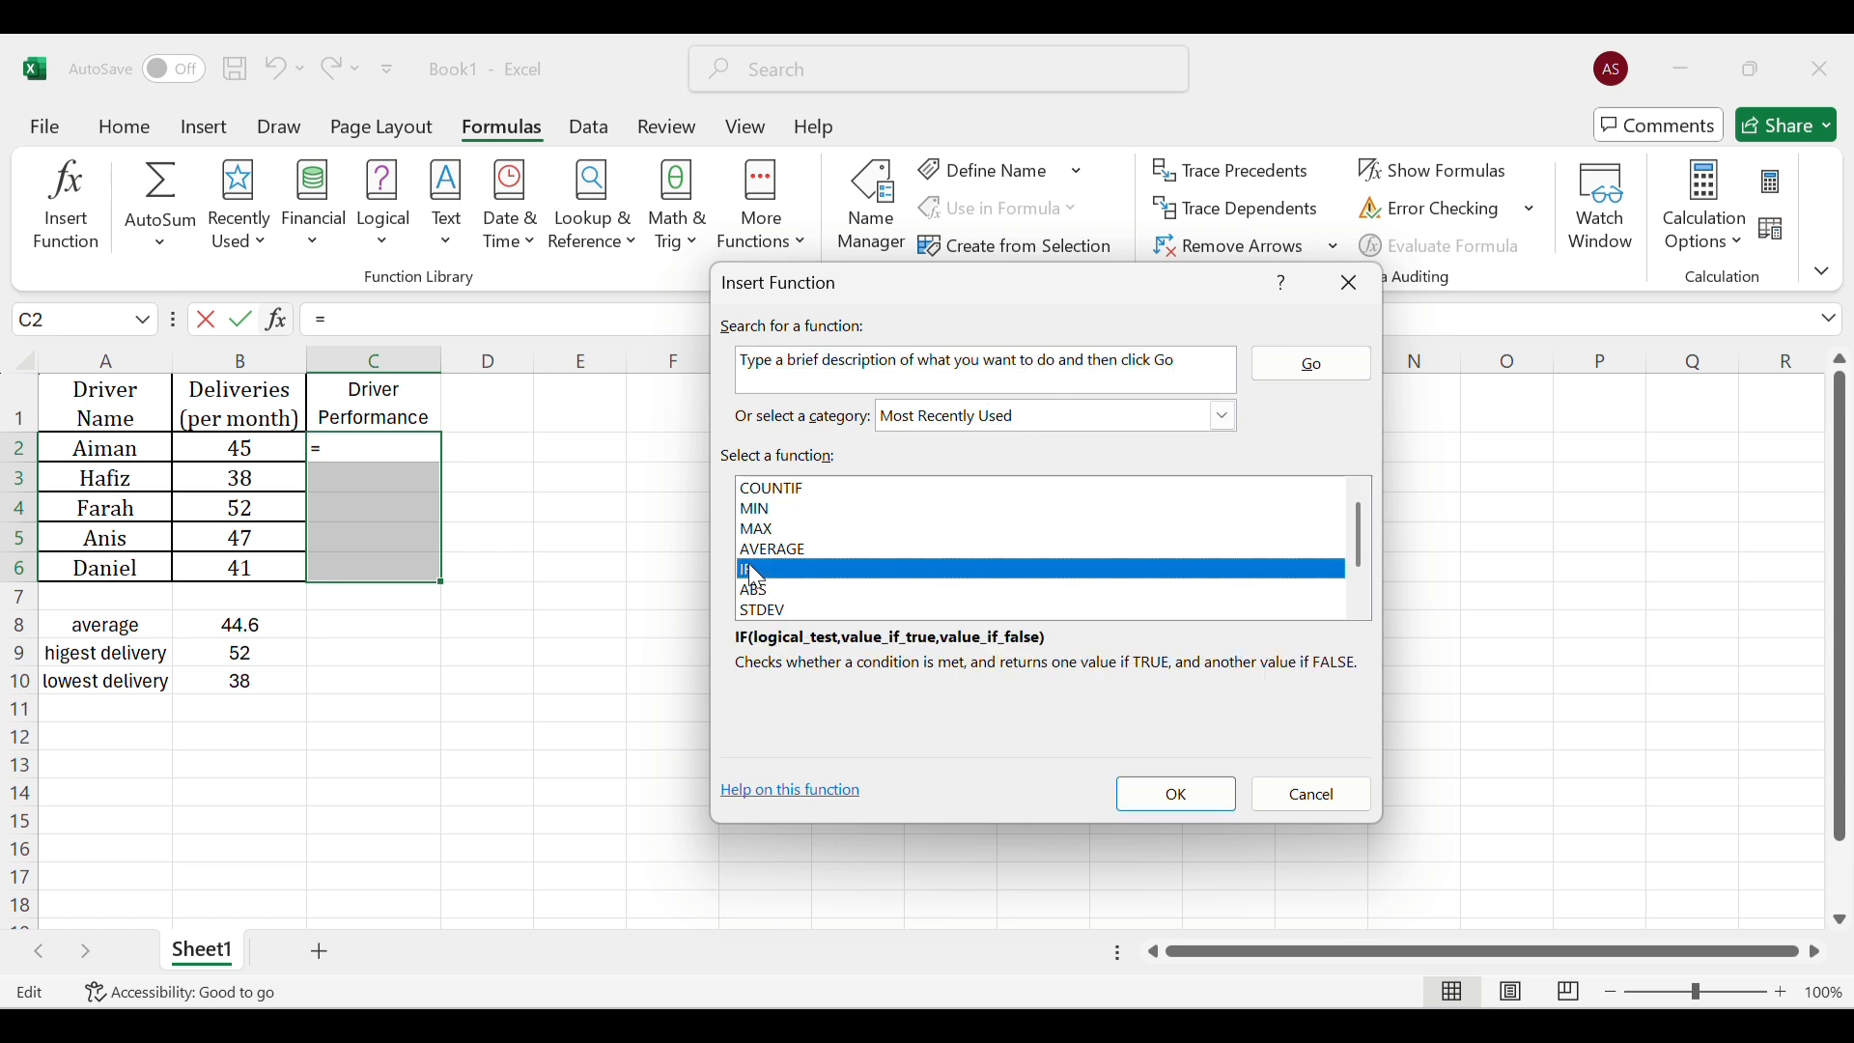
left_click(1155, 798)
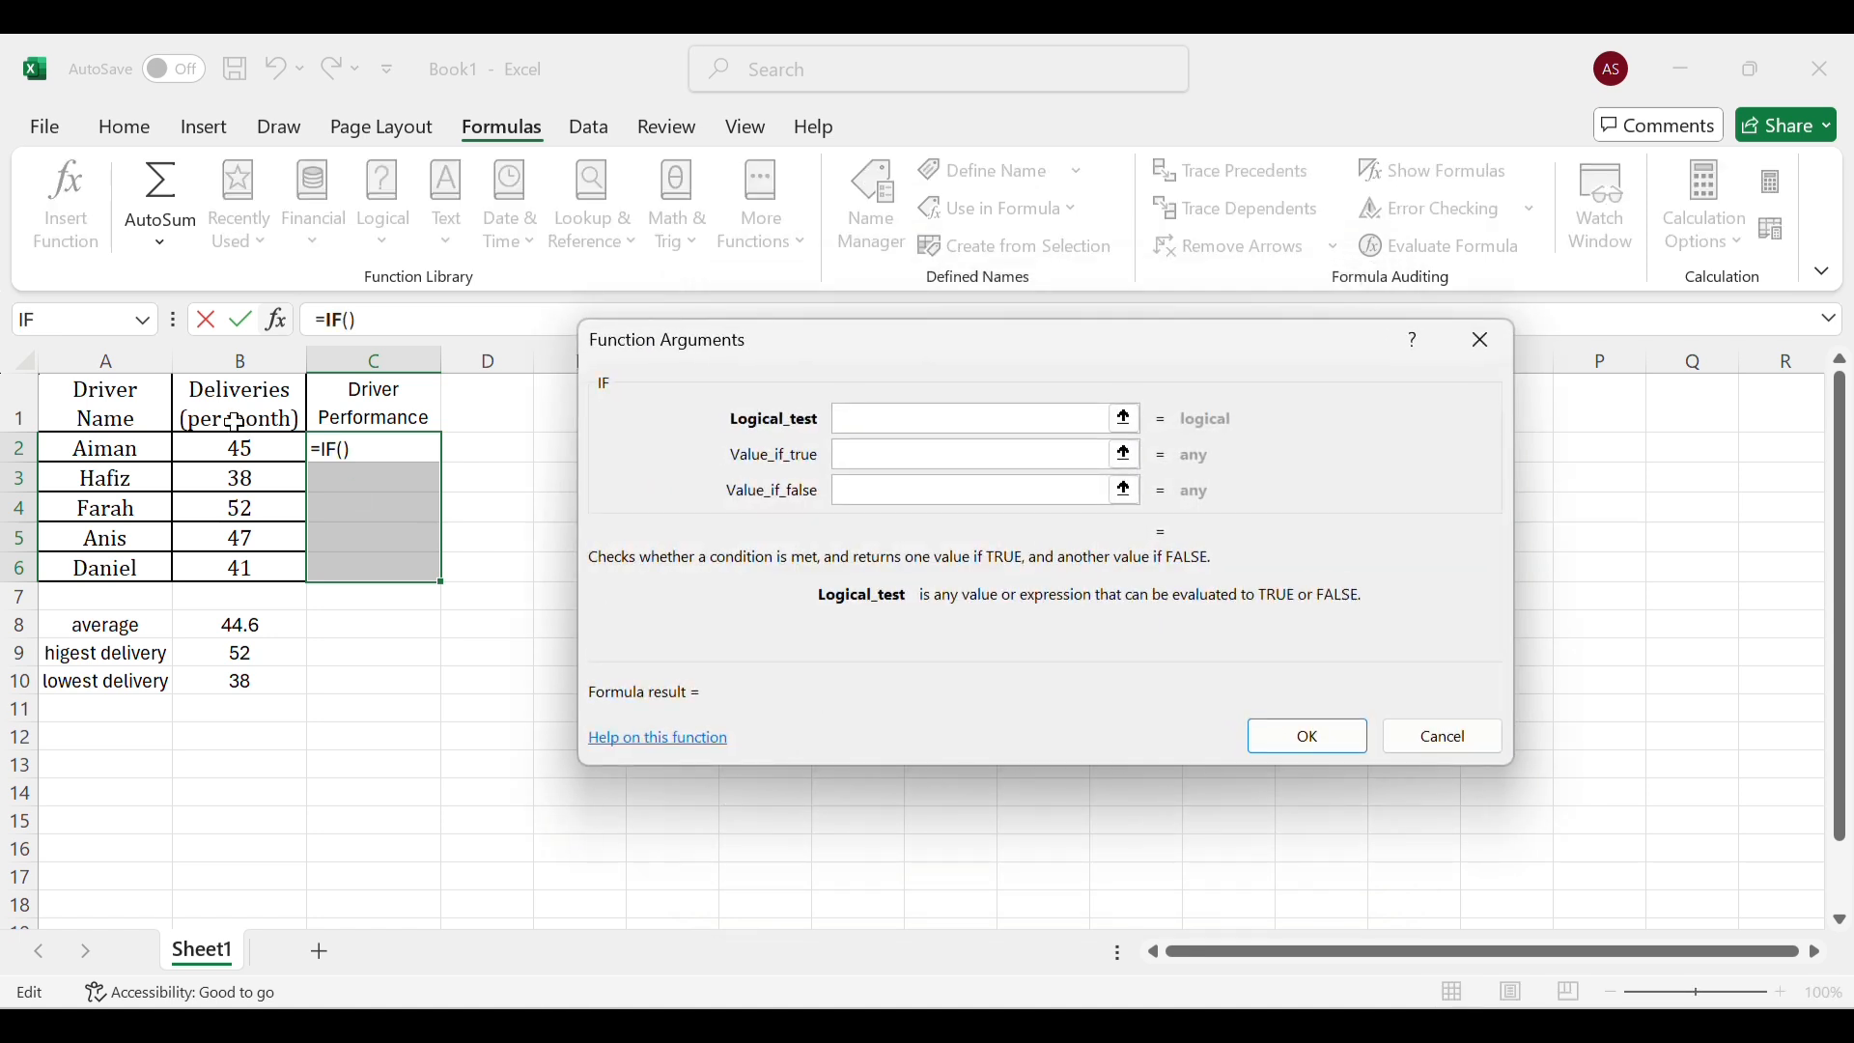
left_click_drag(241, 449, 215, 567)
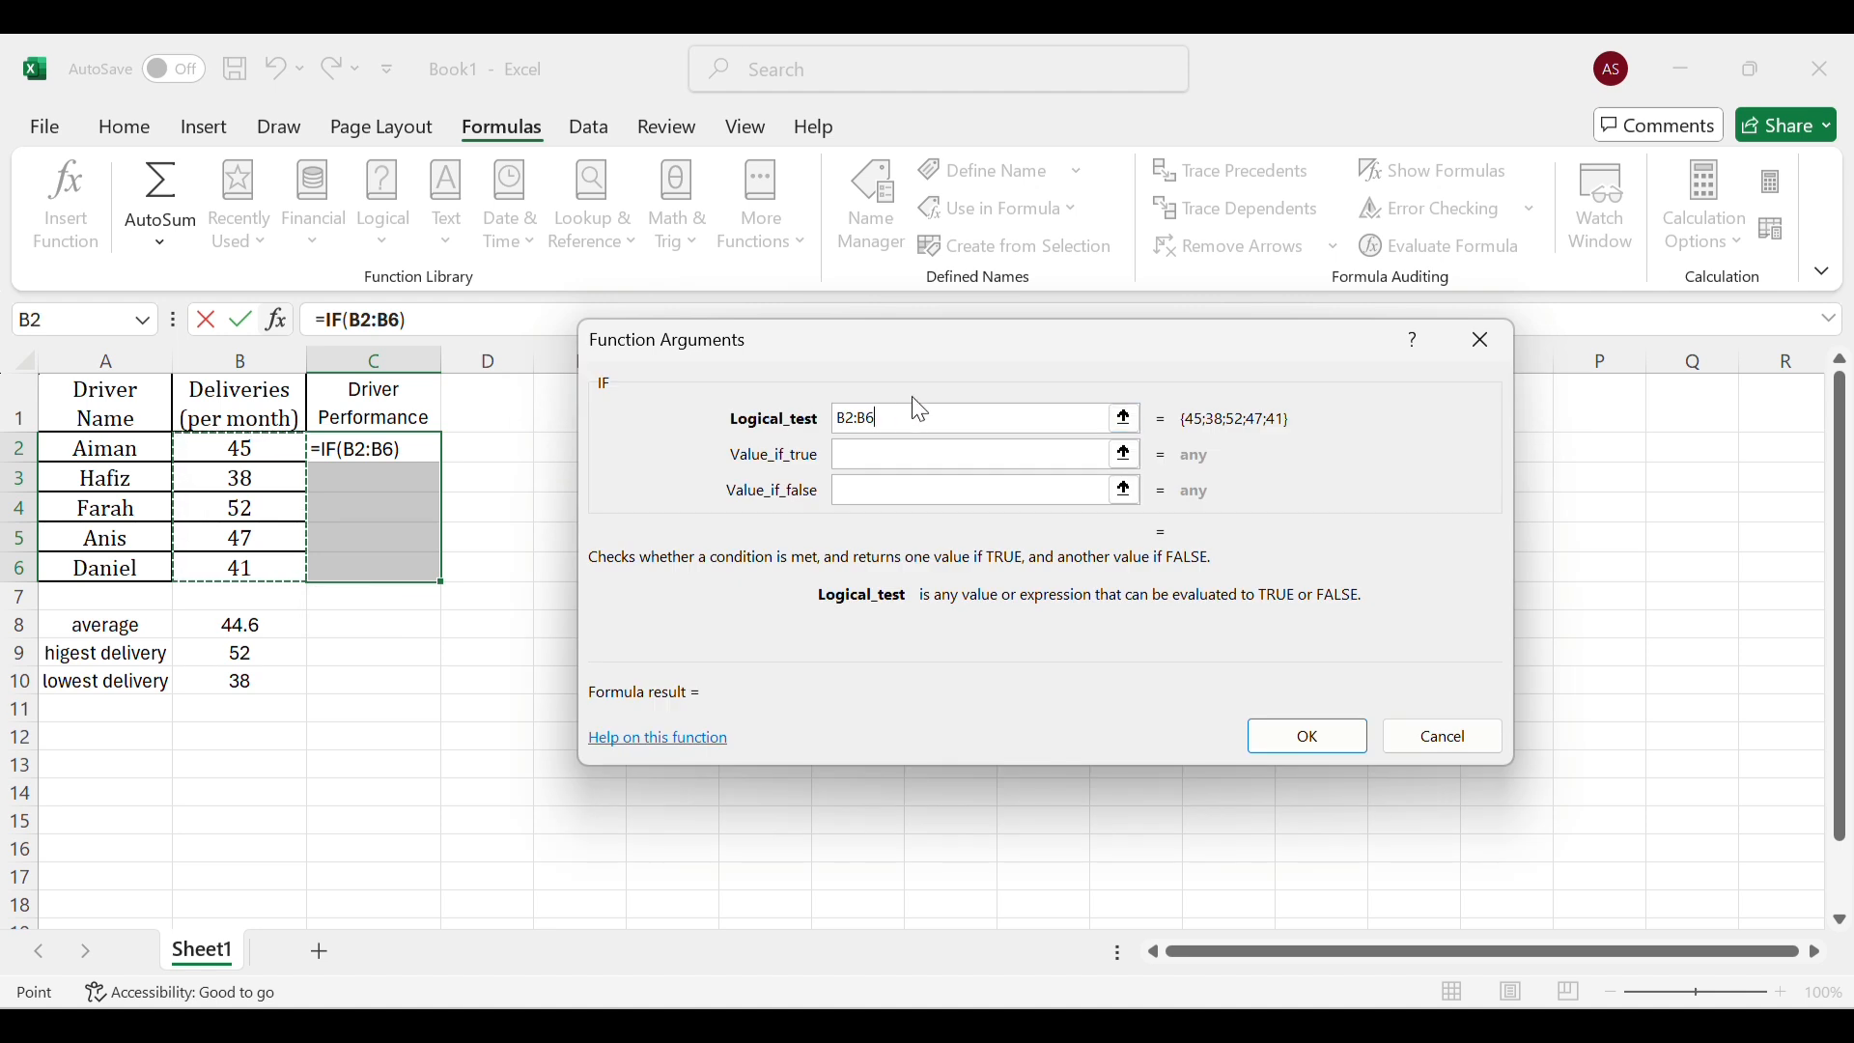
type(">")
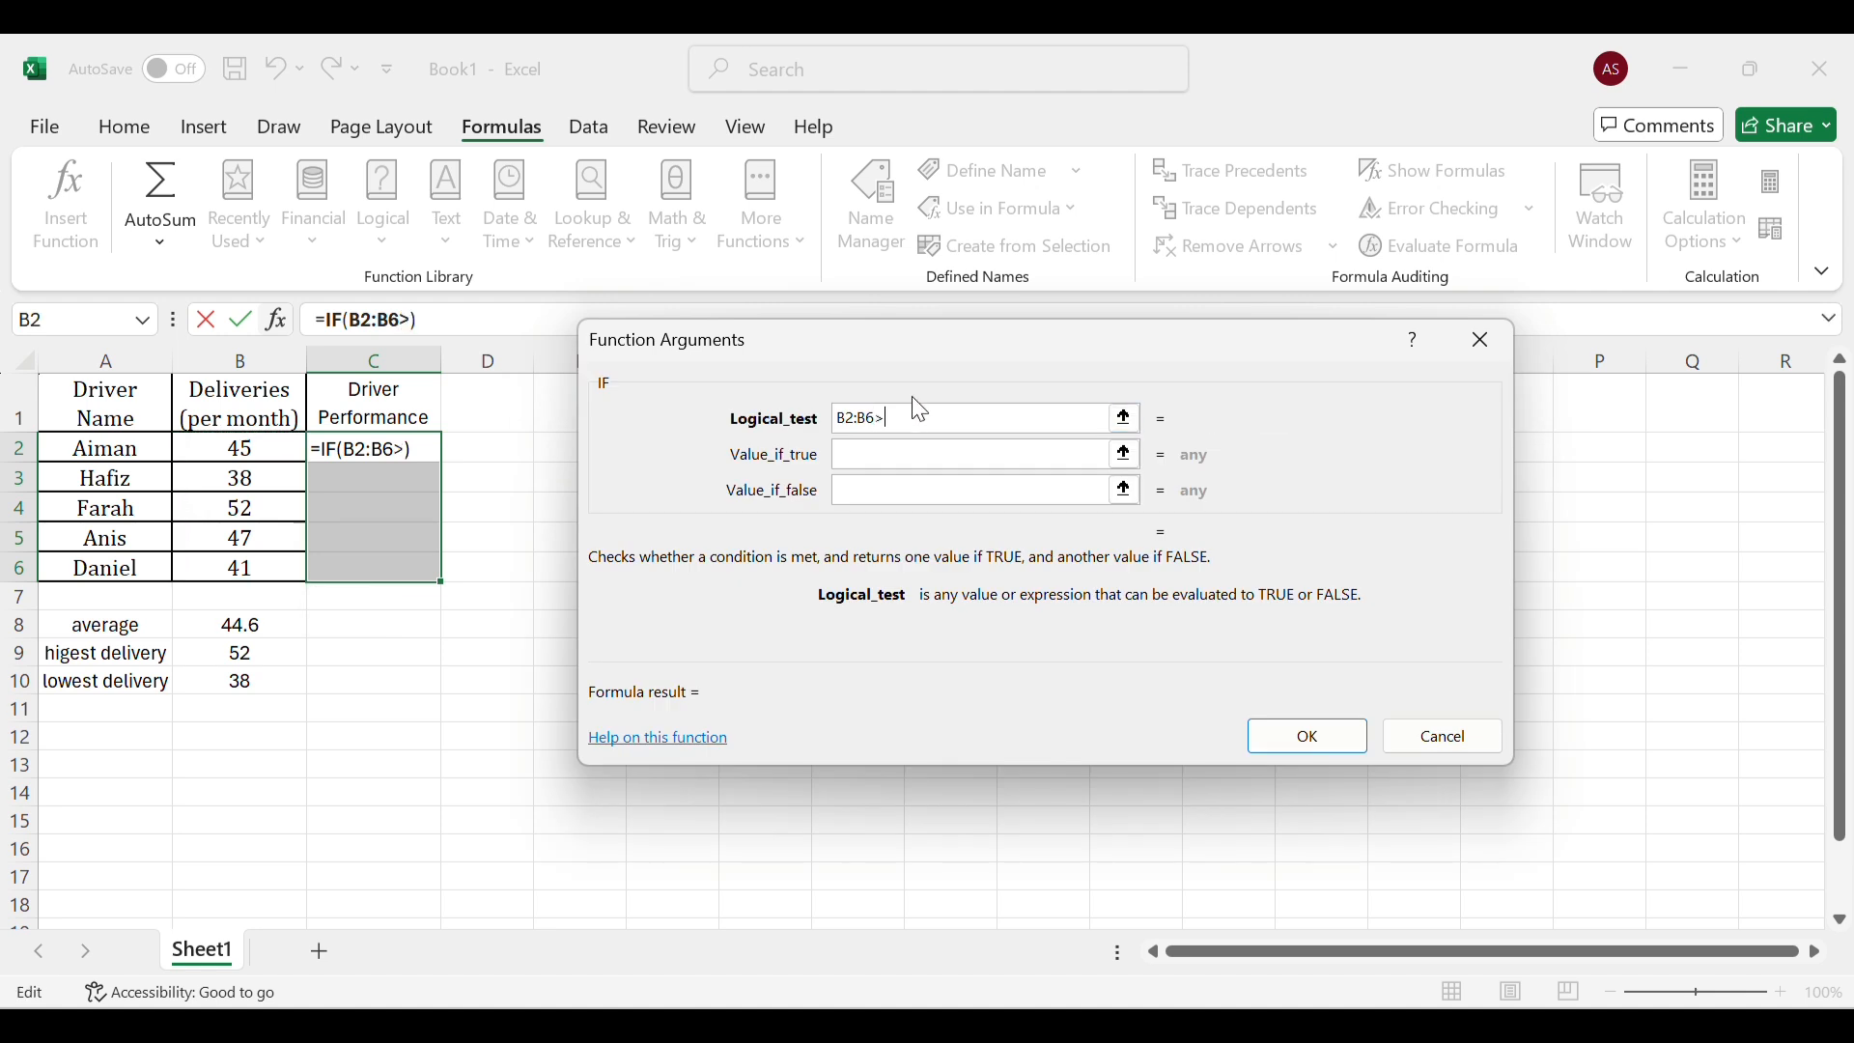
type("=45")
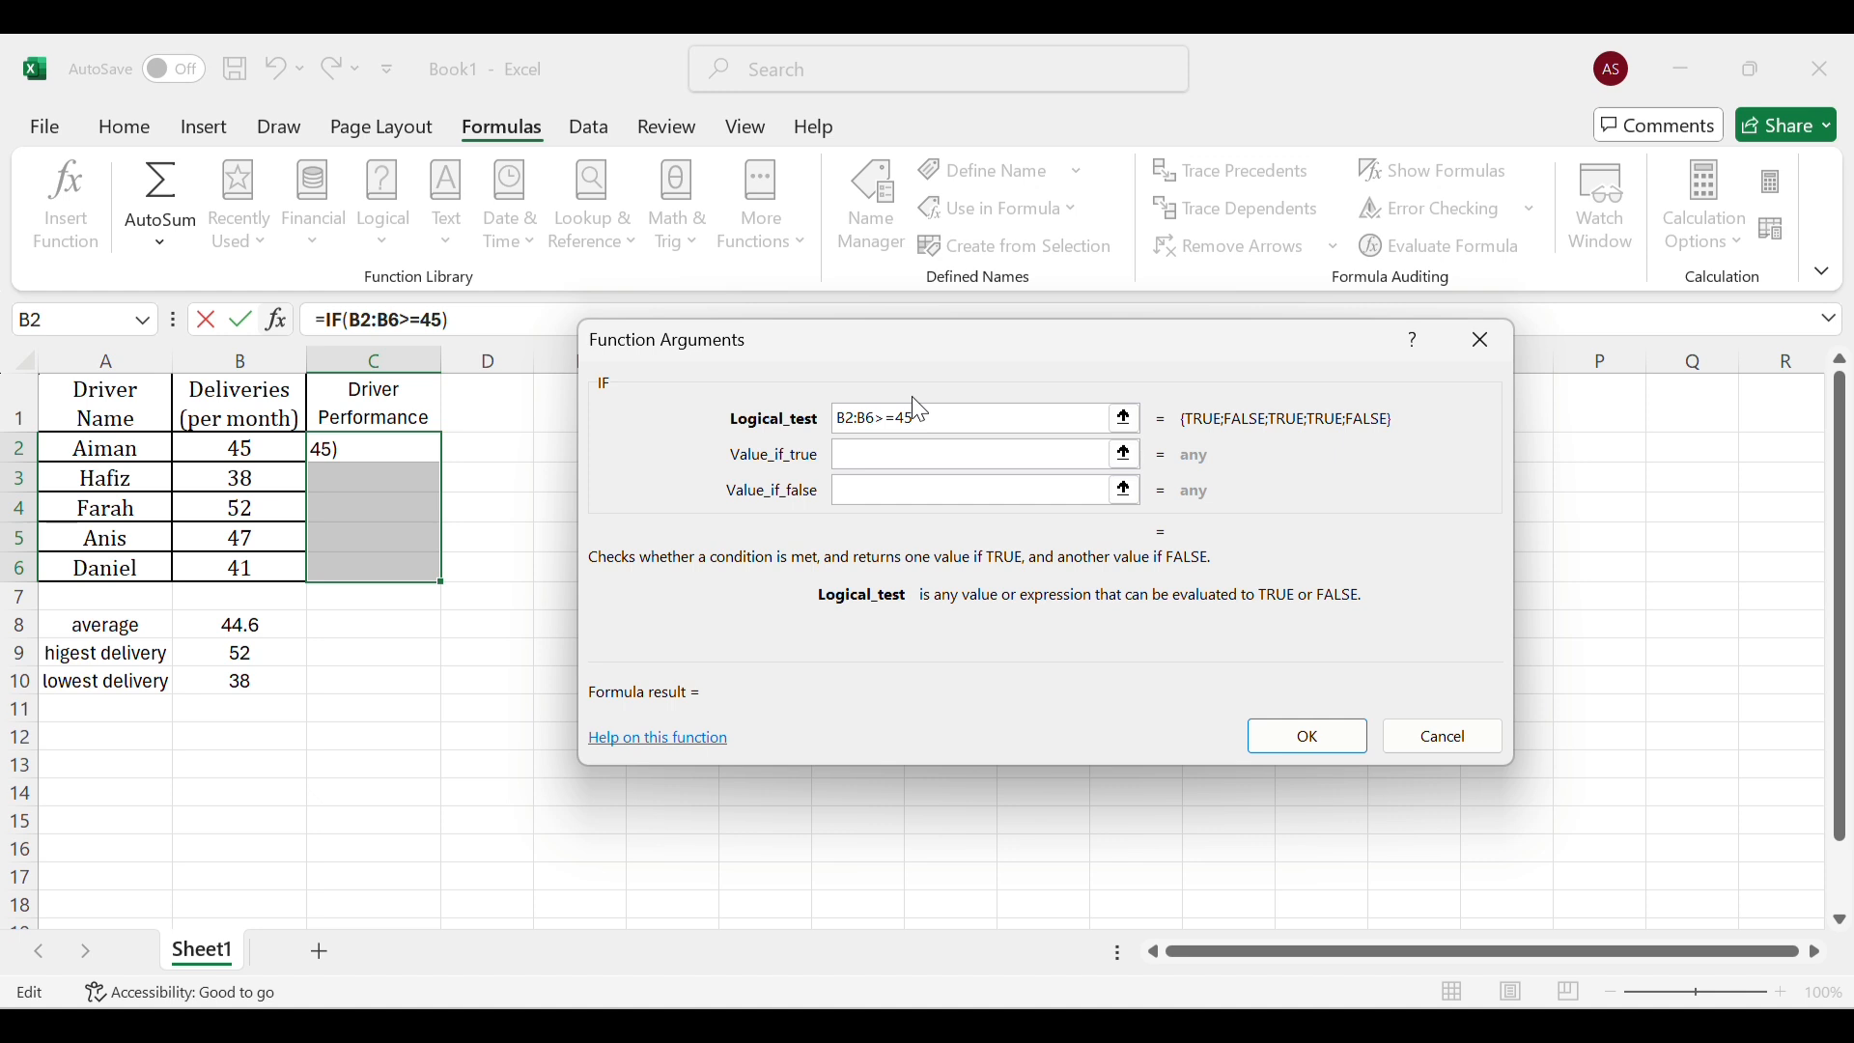
Complete the IF function with "Good" as the value if true and "Need Improvement" as the value if false.
left_click(935, 446)
type("g")
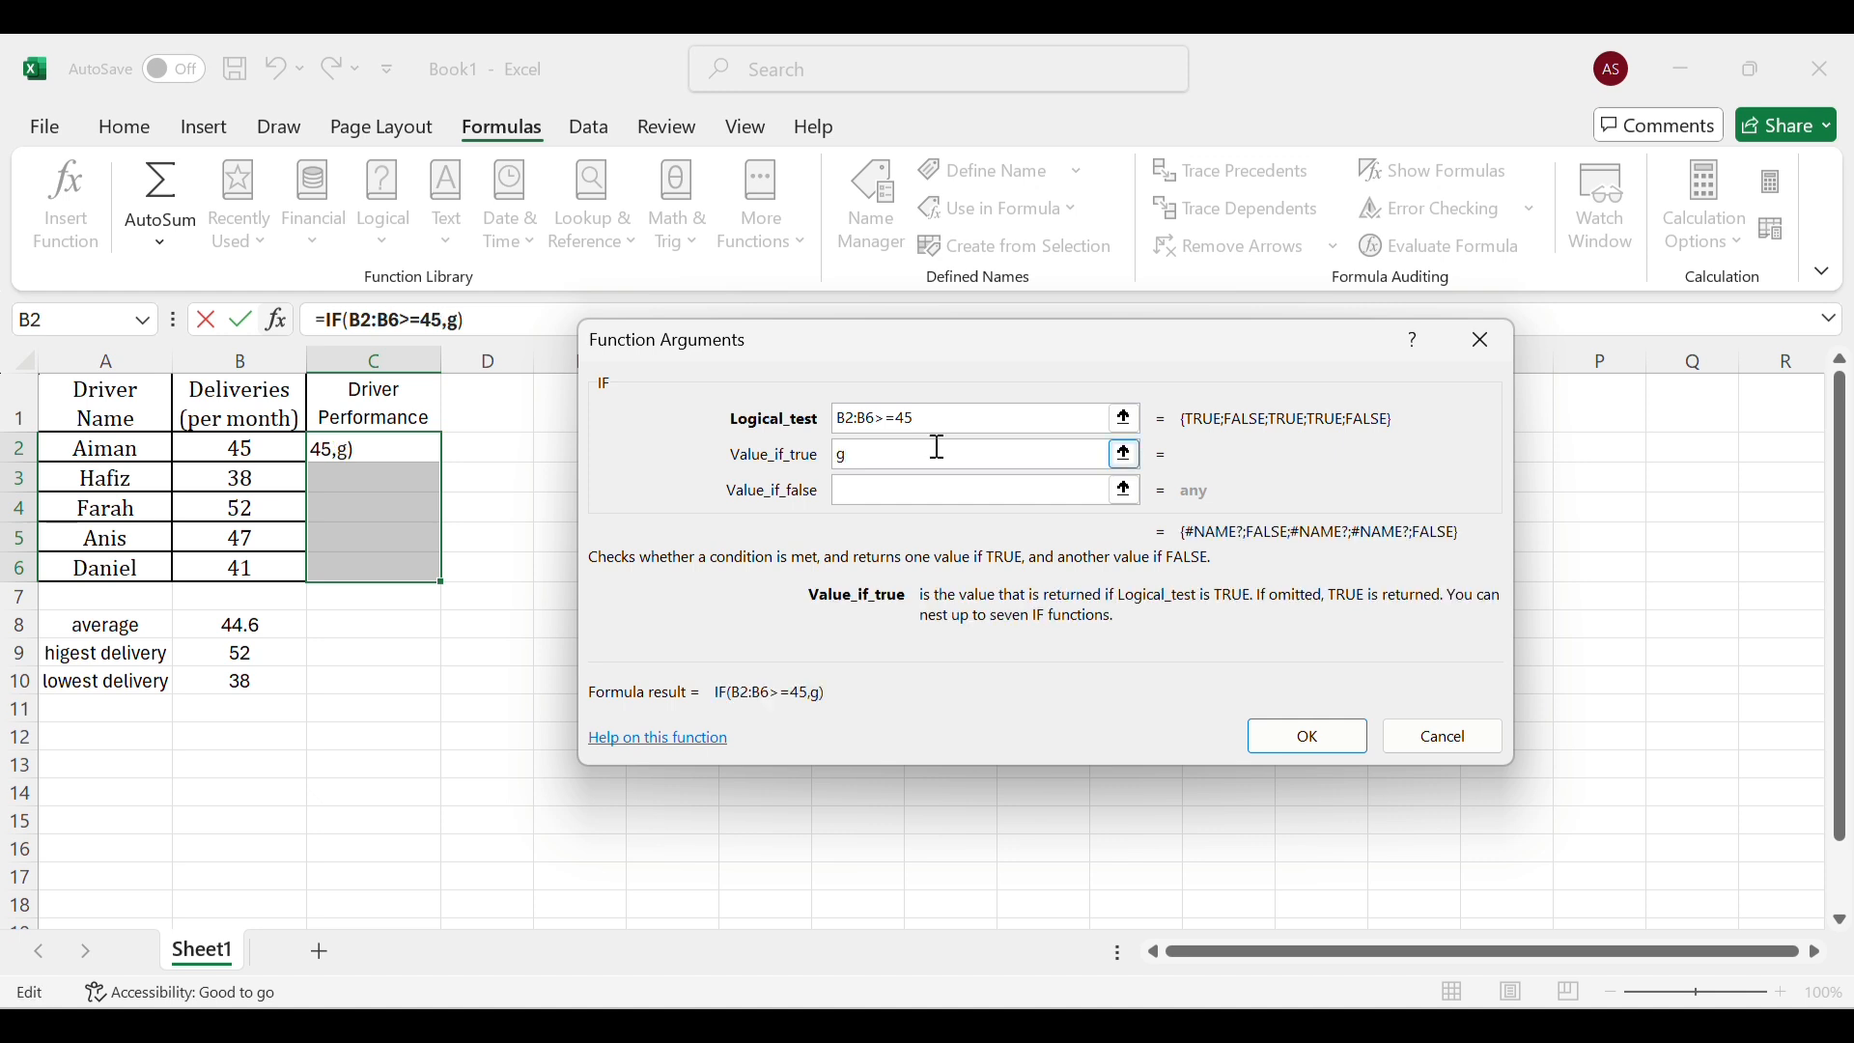
key("BackSpace")
type("Good")
left_click(905, 494)
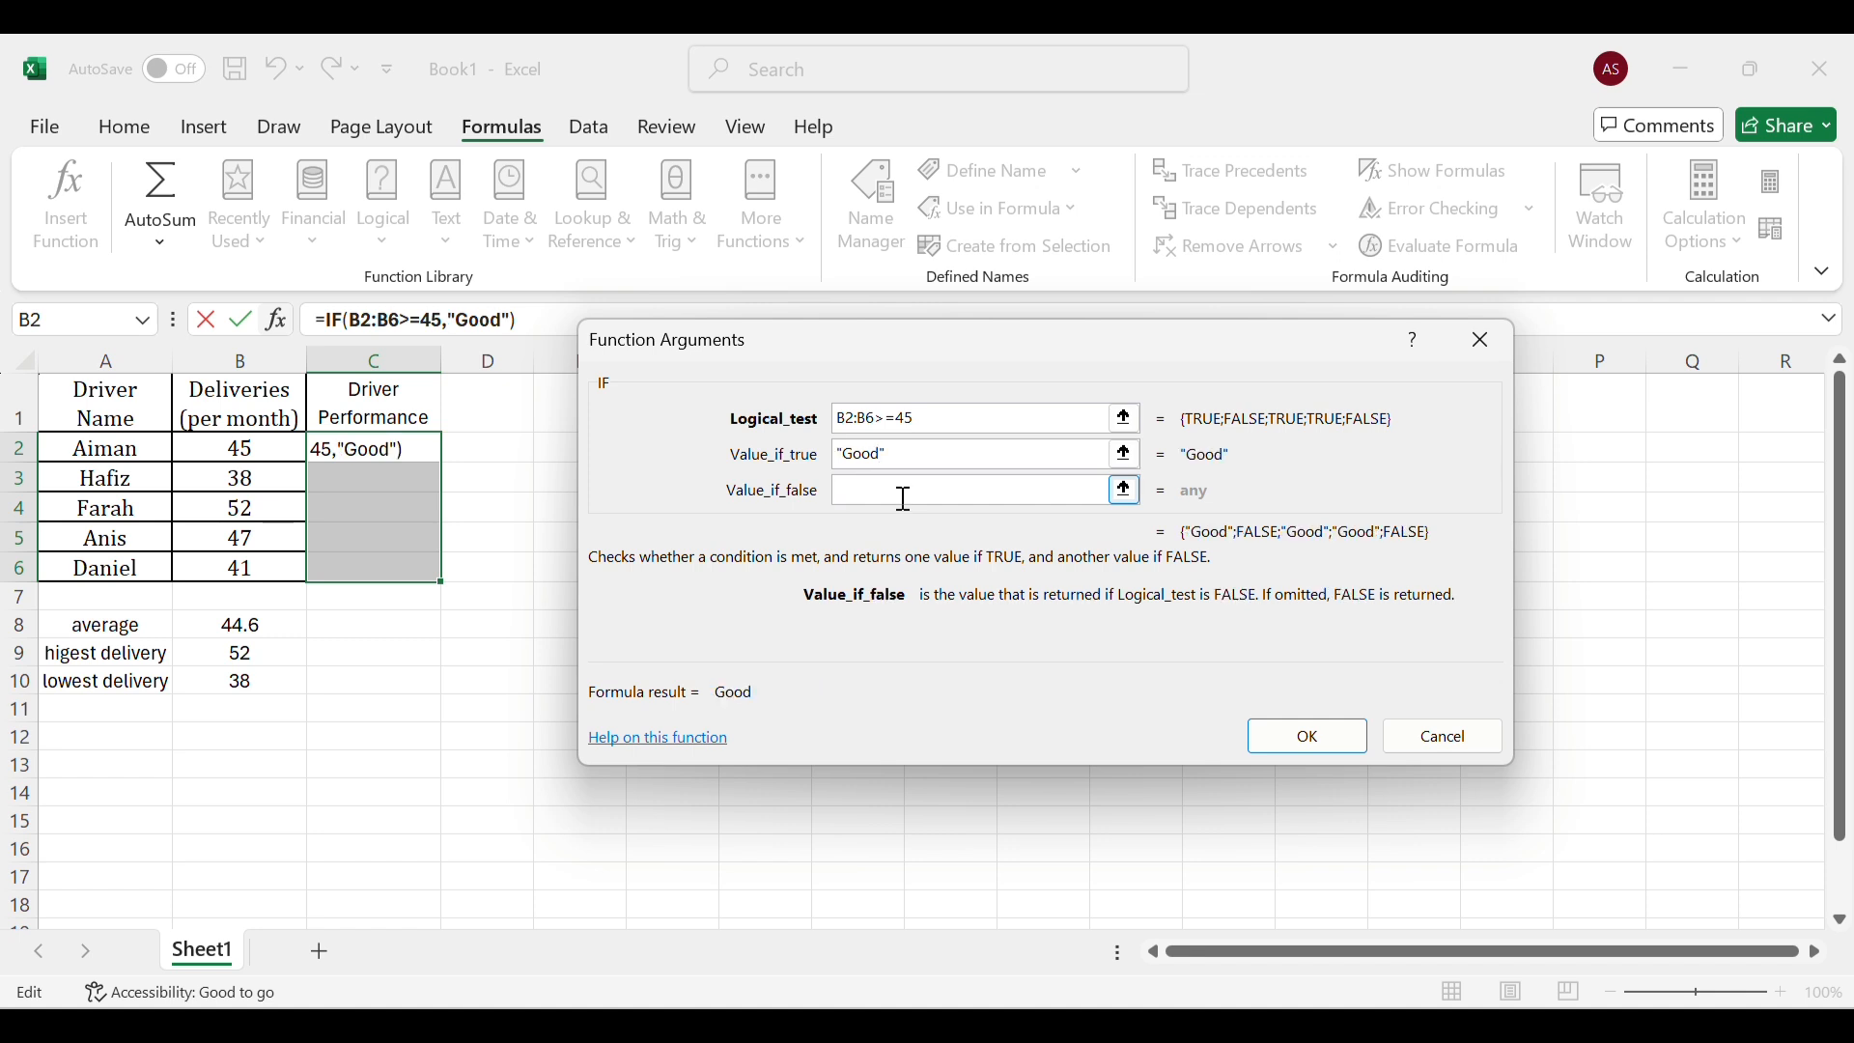
type("Ned")
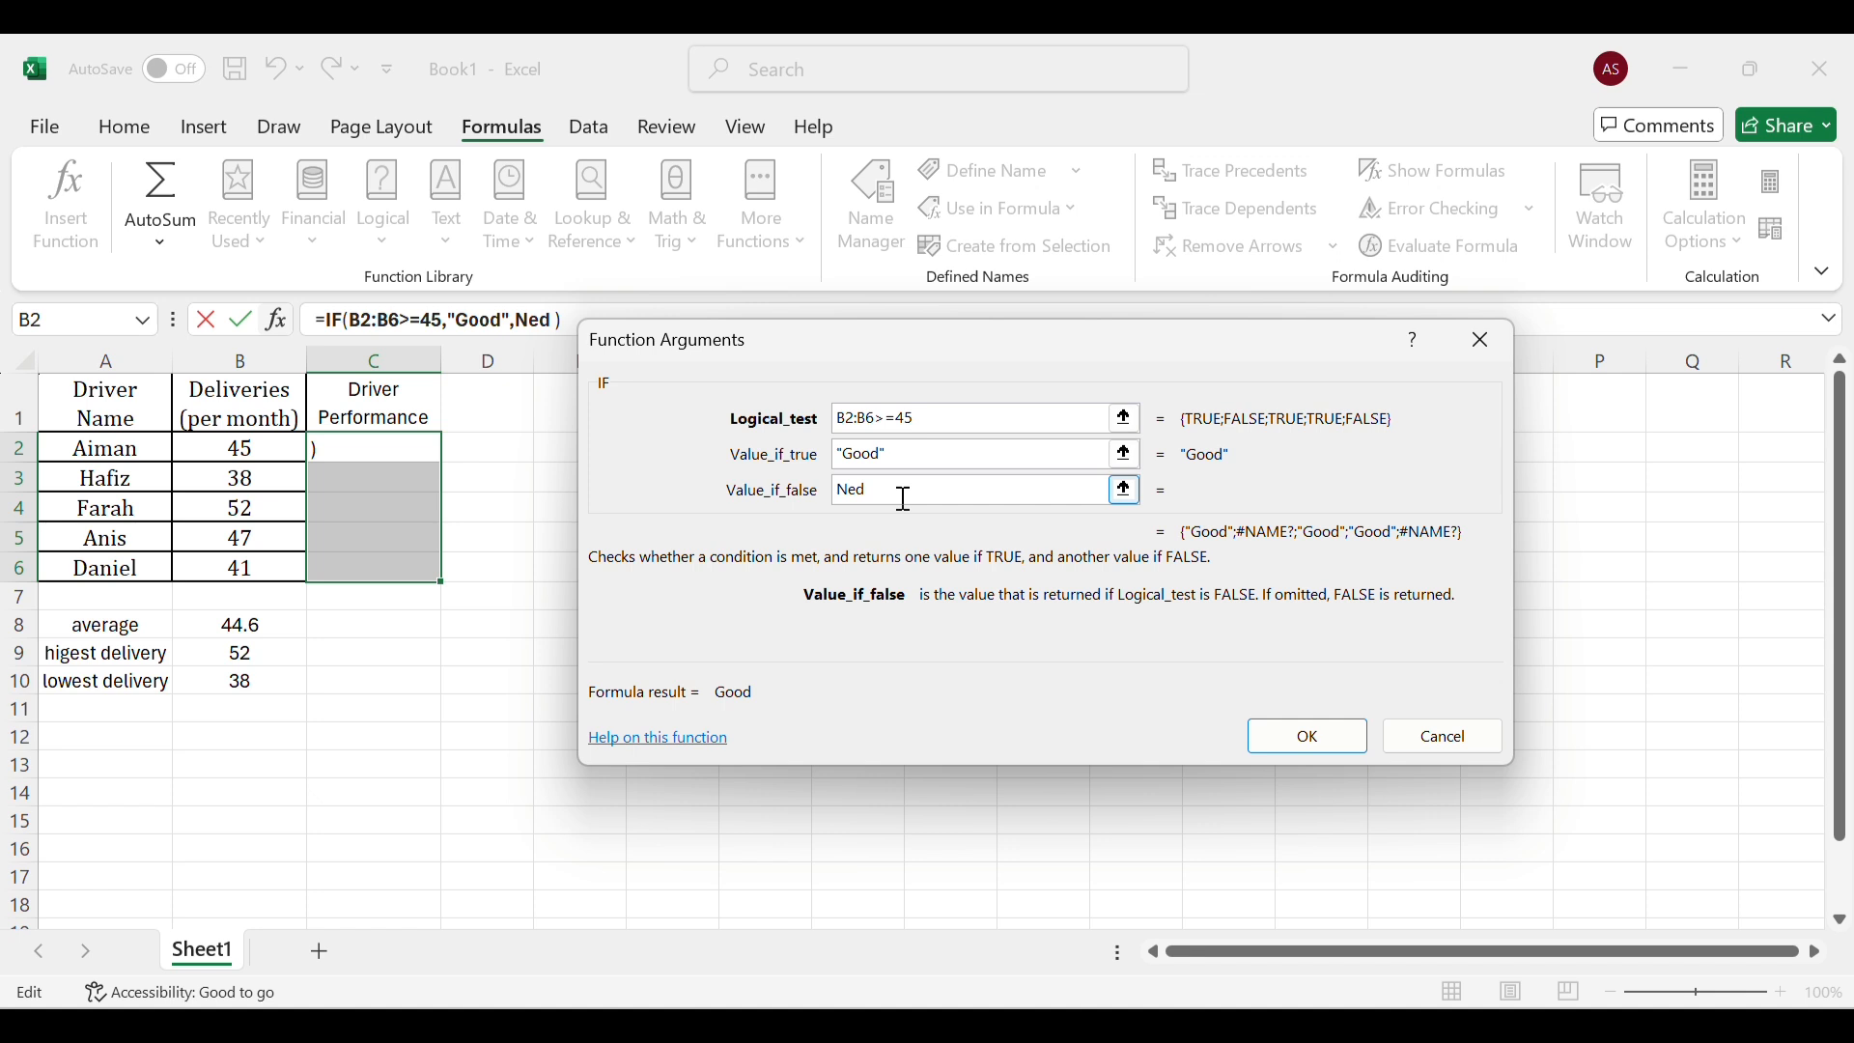
key("BackSpace")
key("BackSpace")
type("e dImprovement")
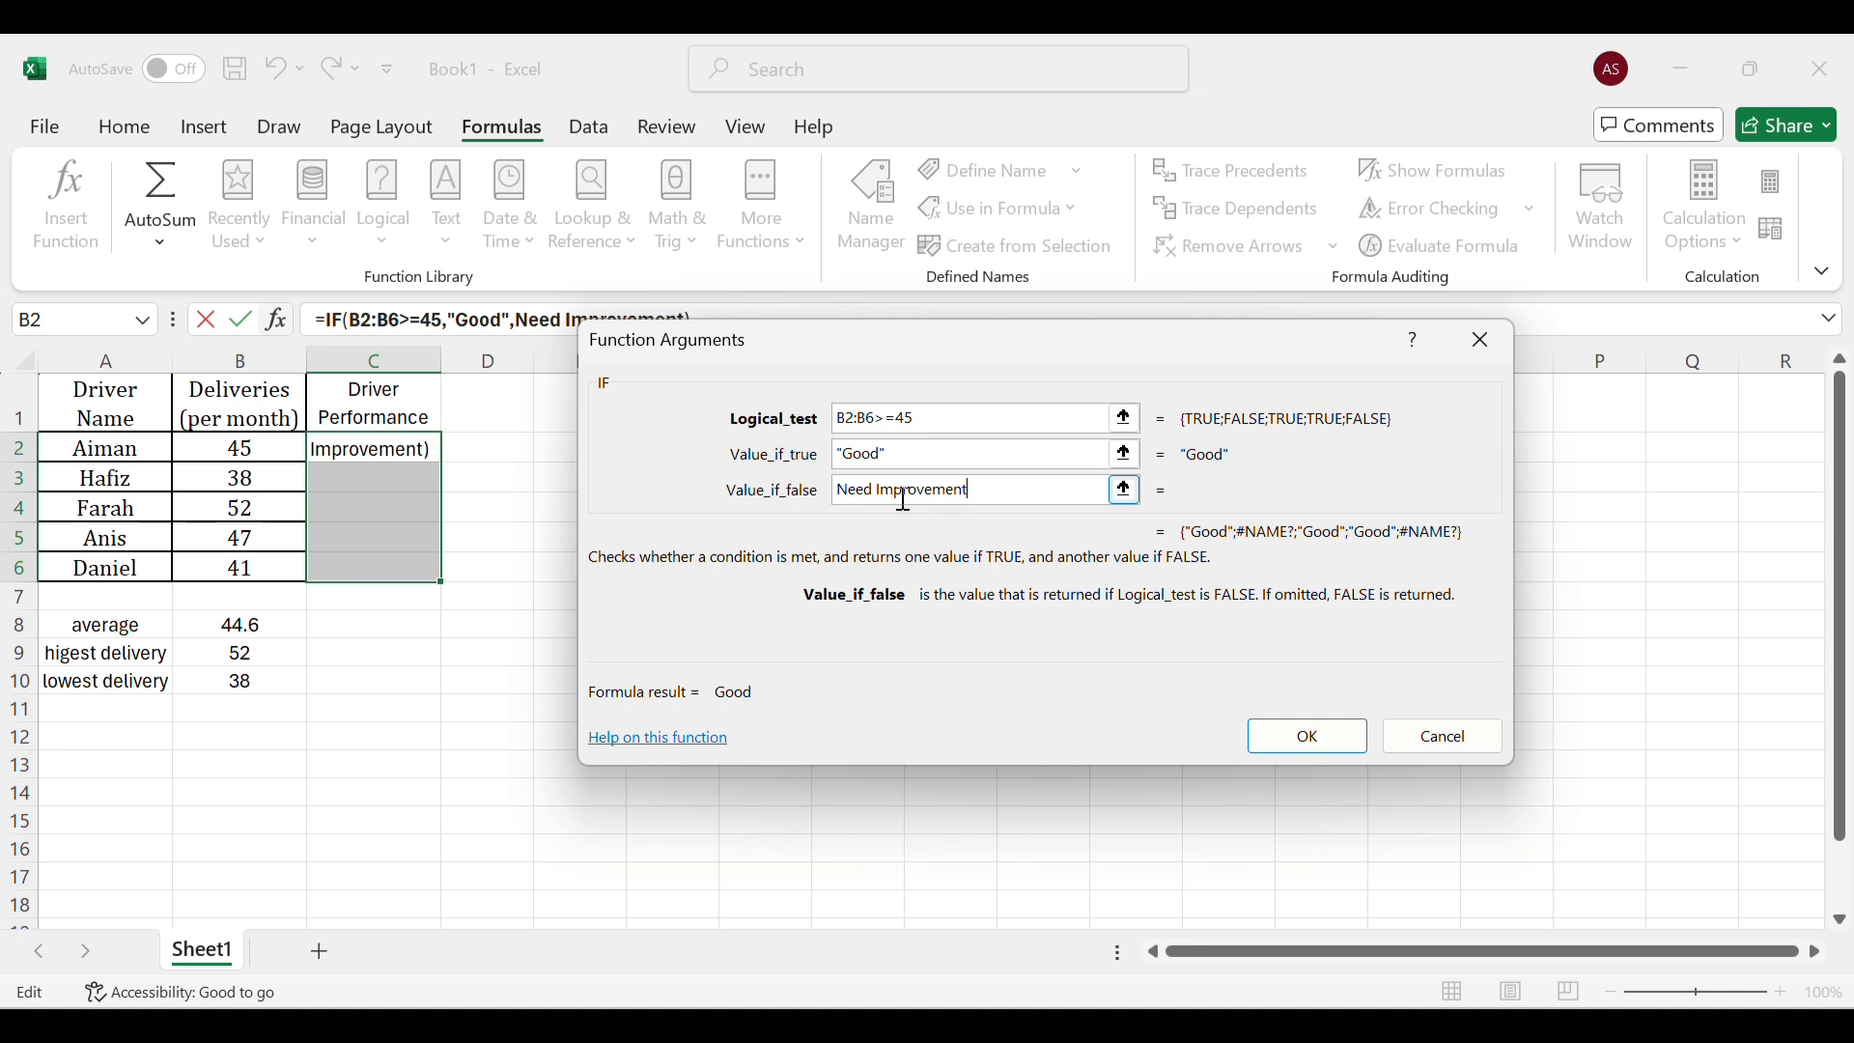
left_click(1290, 739)
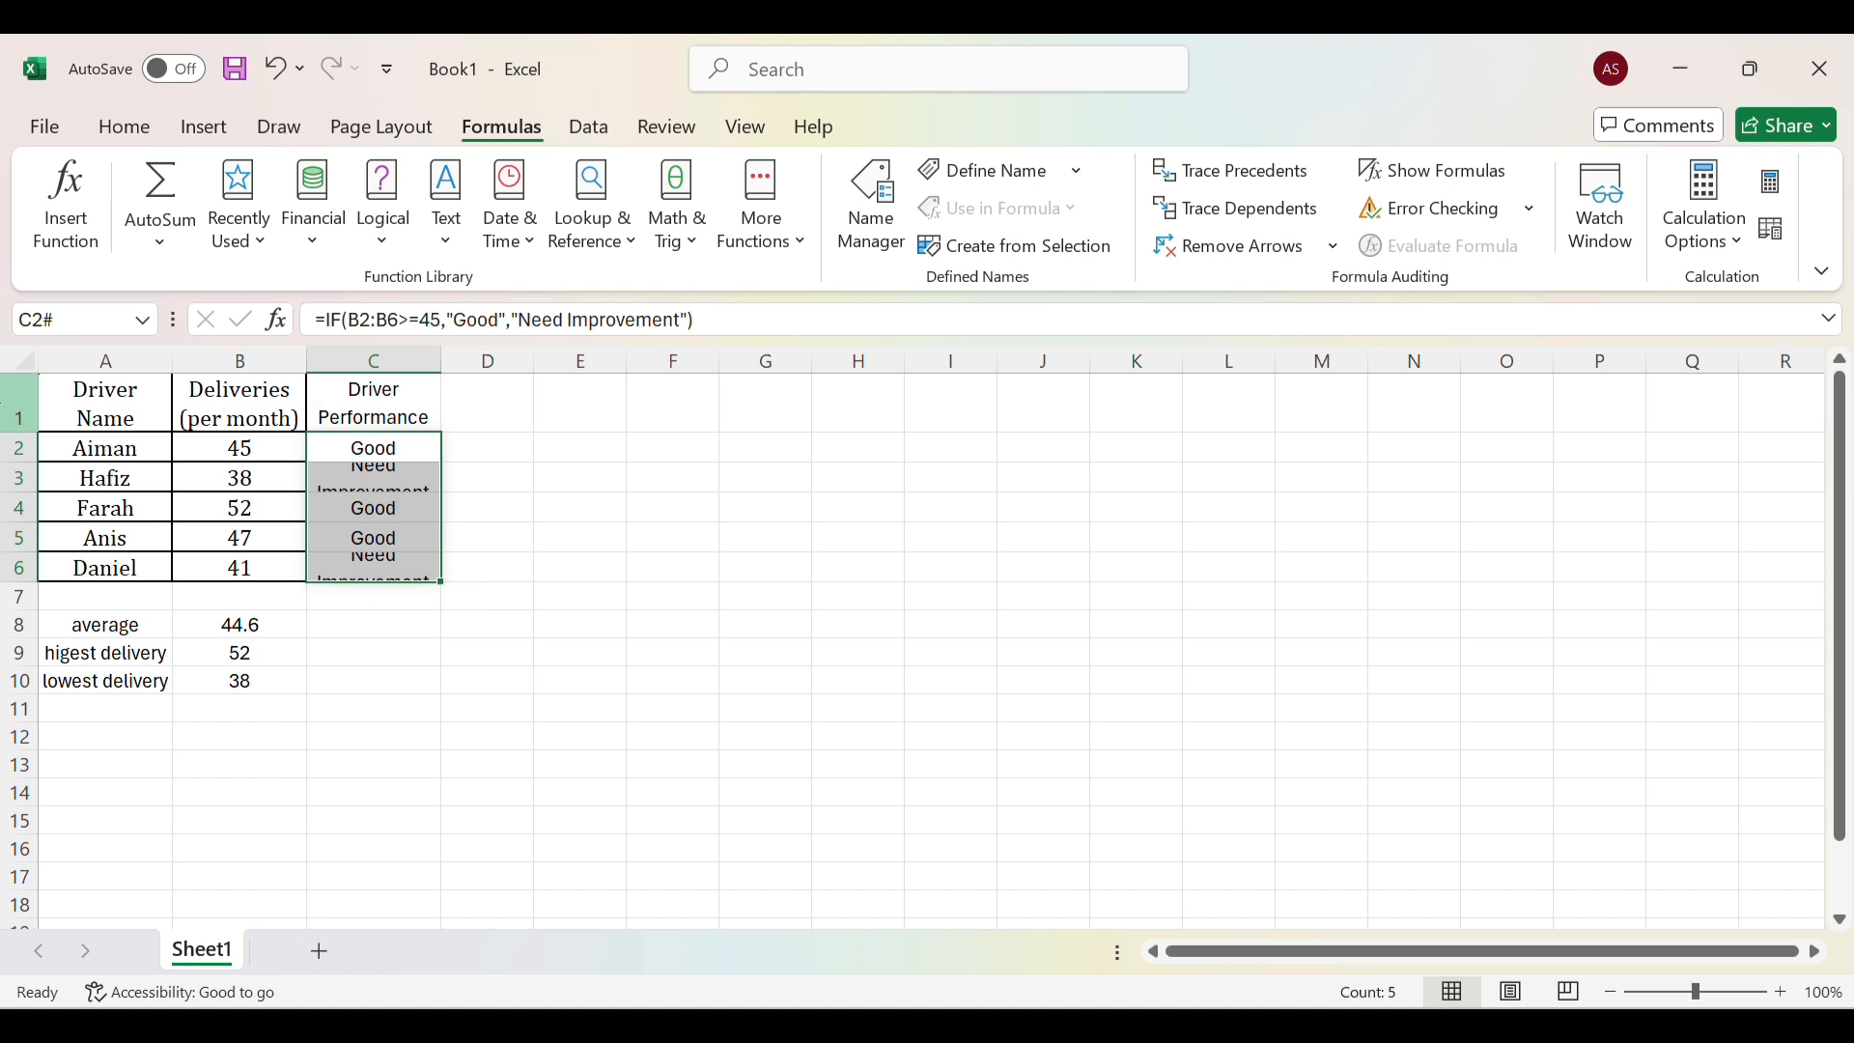
Set the height of rows 2 to 6 to 22 so the wrapped performance ratings have more room.
left_click_drag(15, 446, 10, 565)
right_click(10, 565)
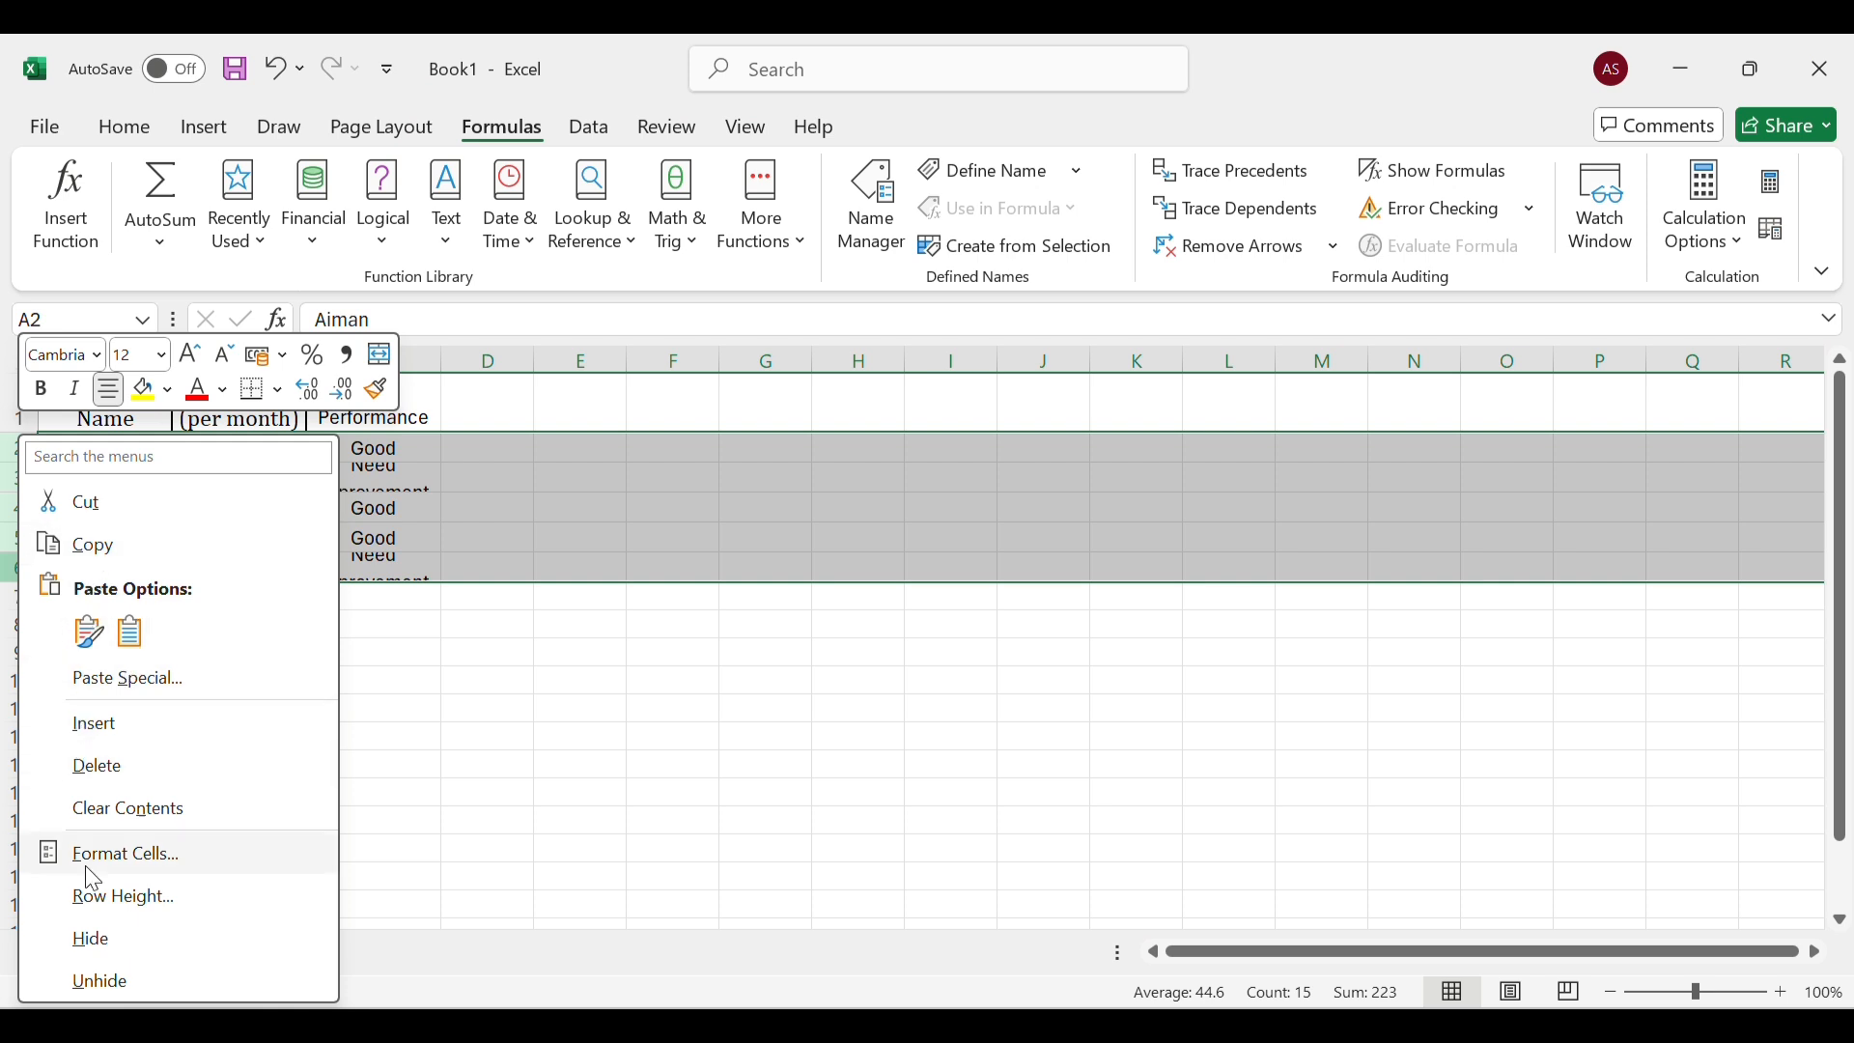
left_click(106, 912)
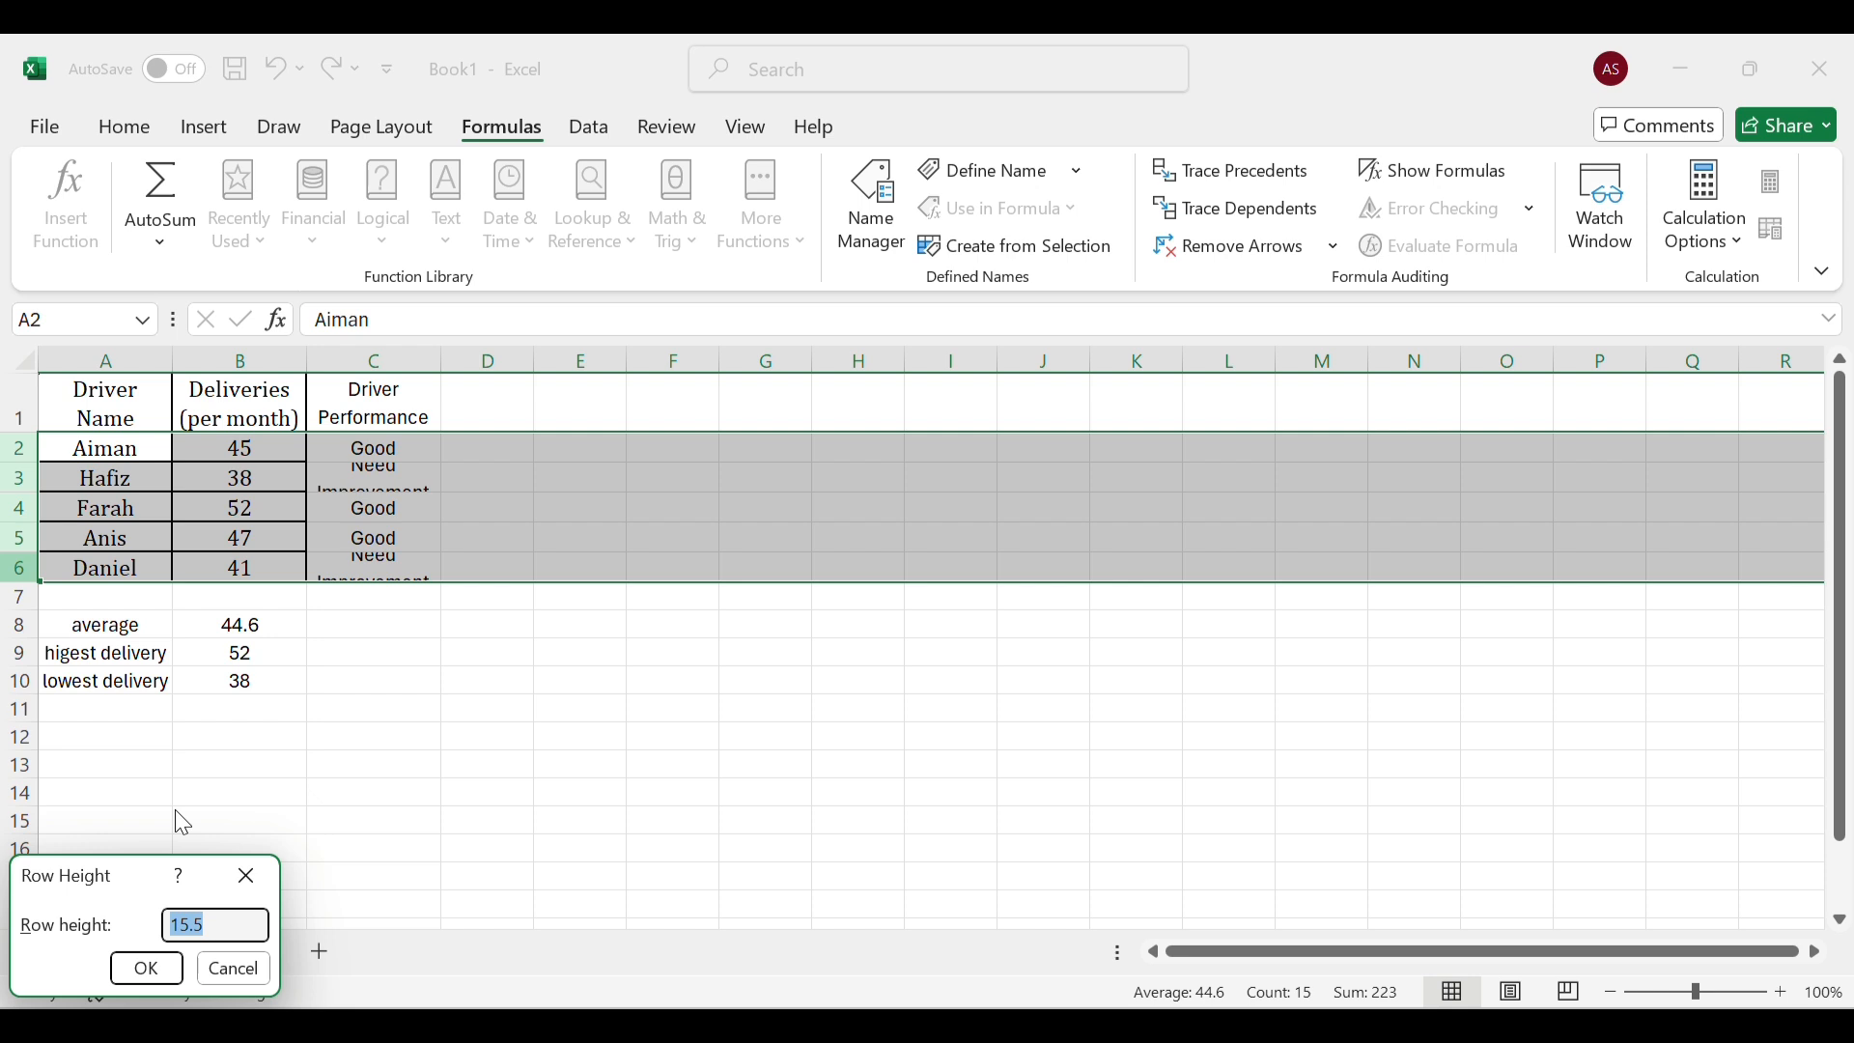
type("2")
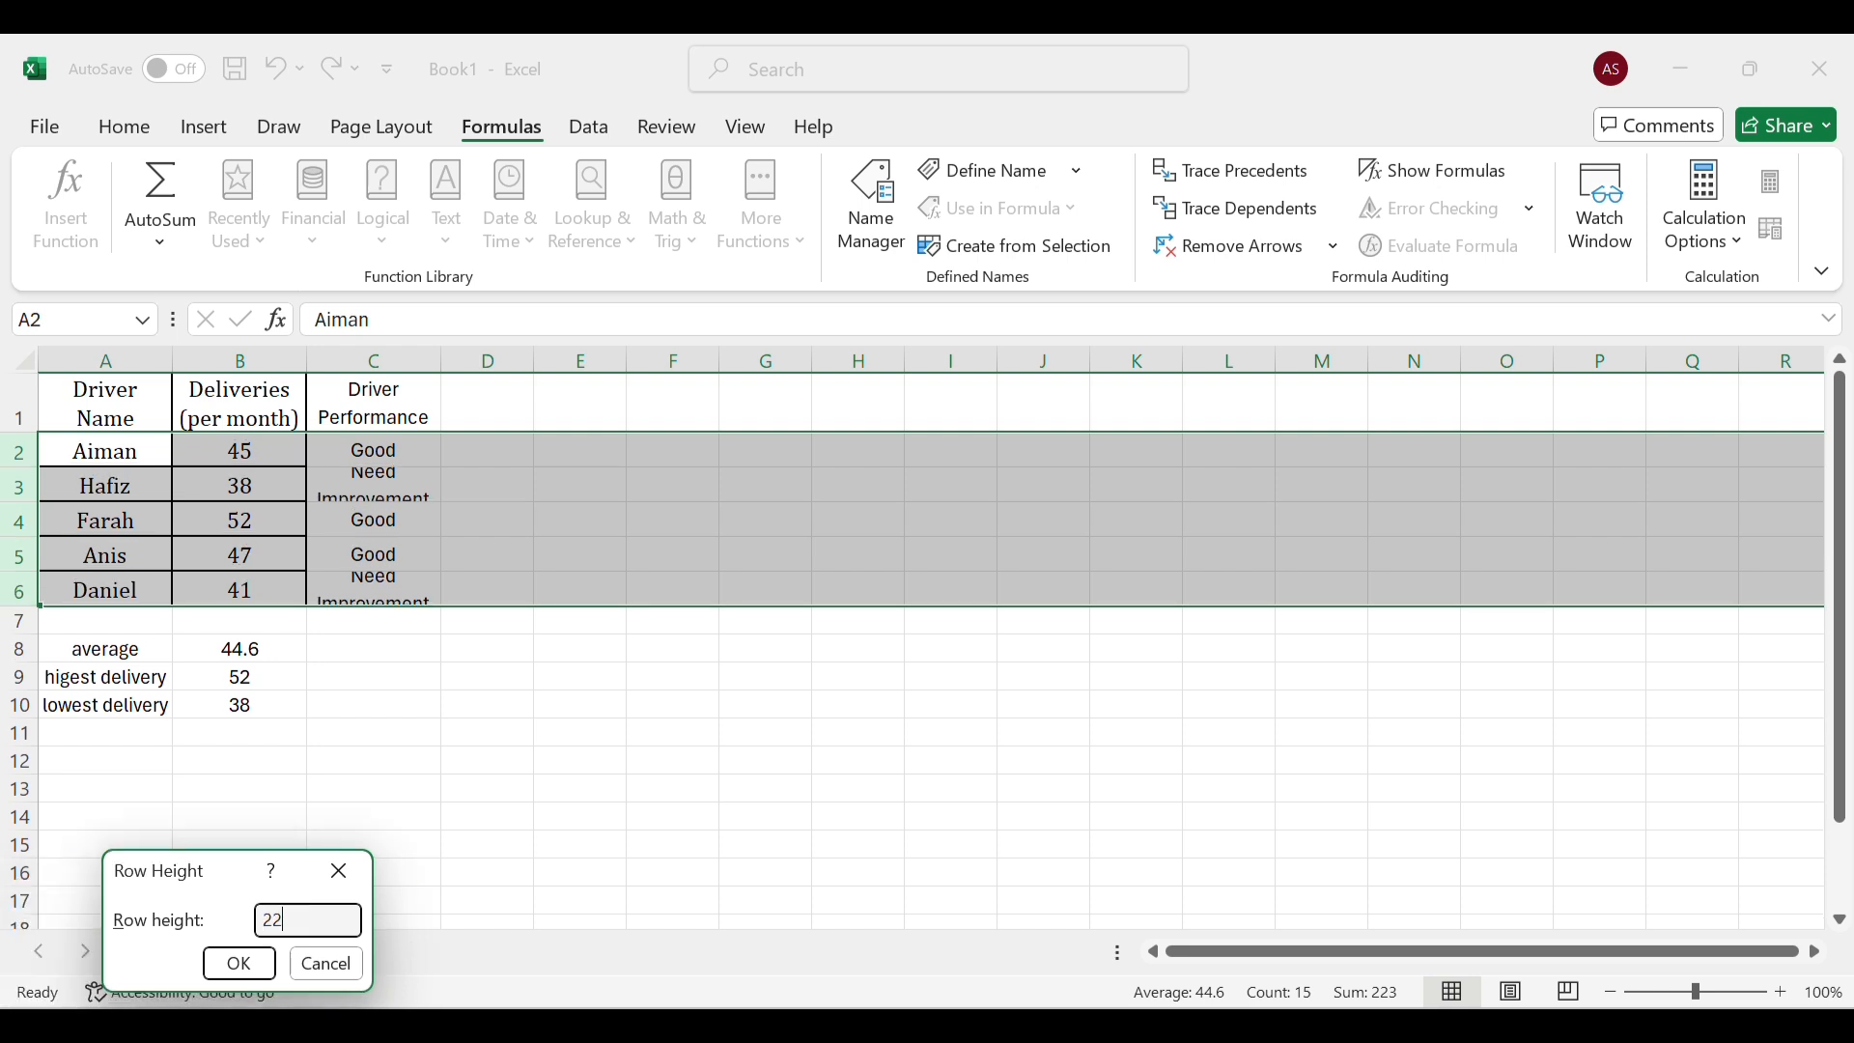
key("BackSpace")
key("BackSpace")
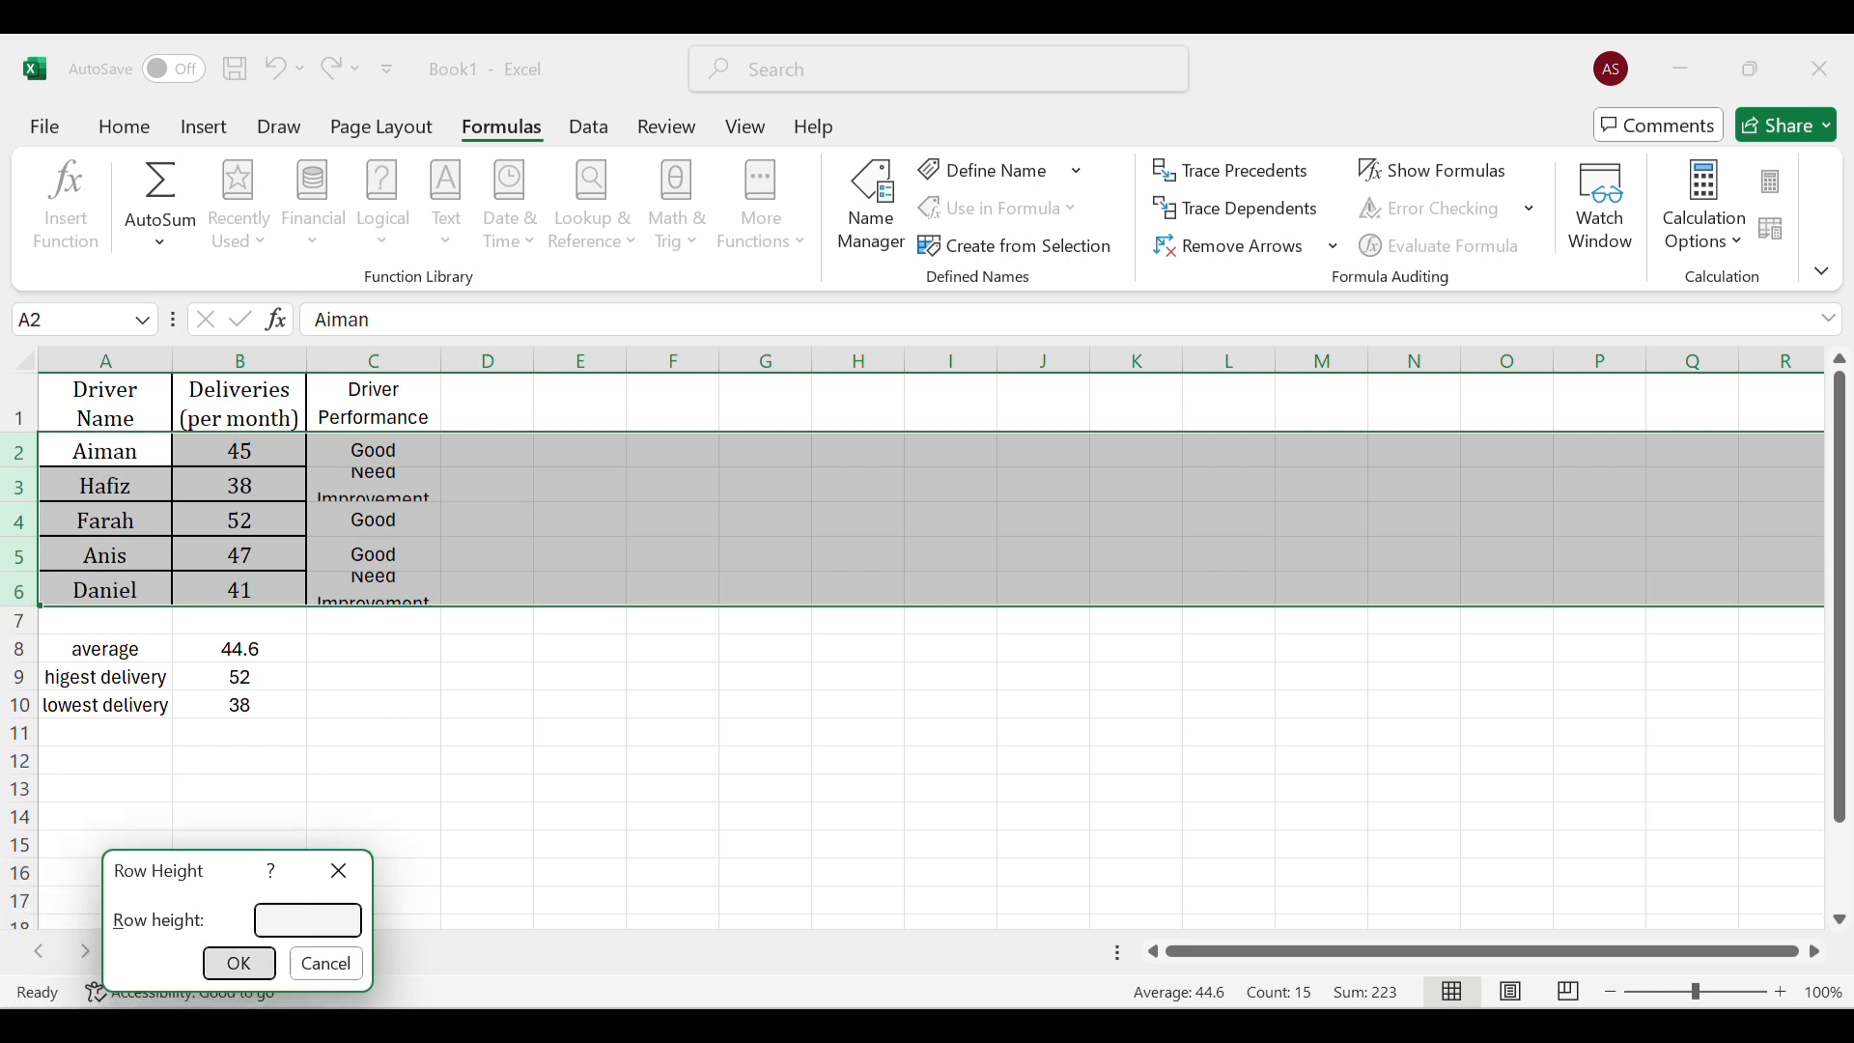
key("Return")
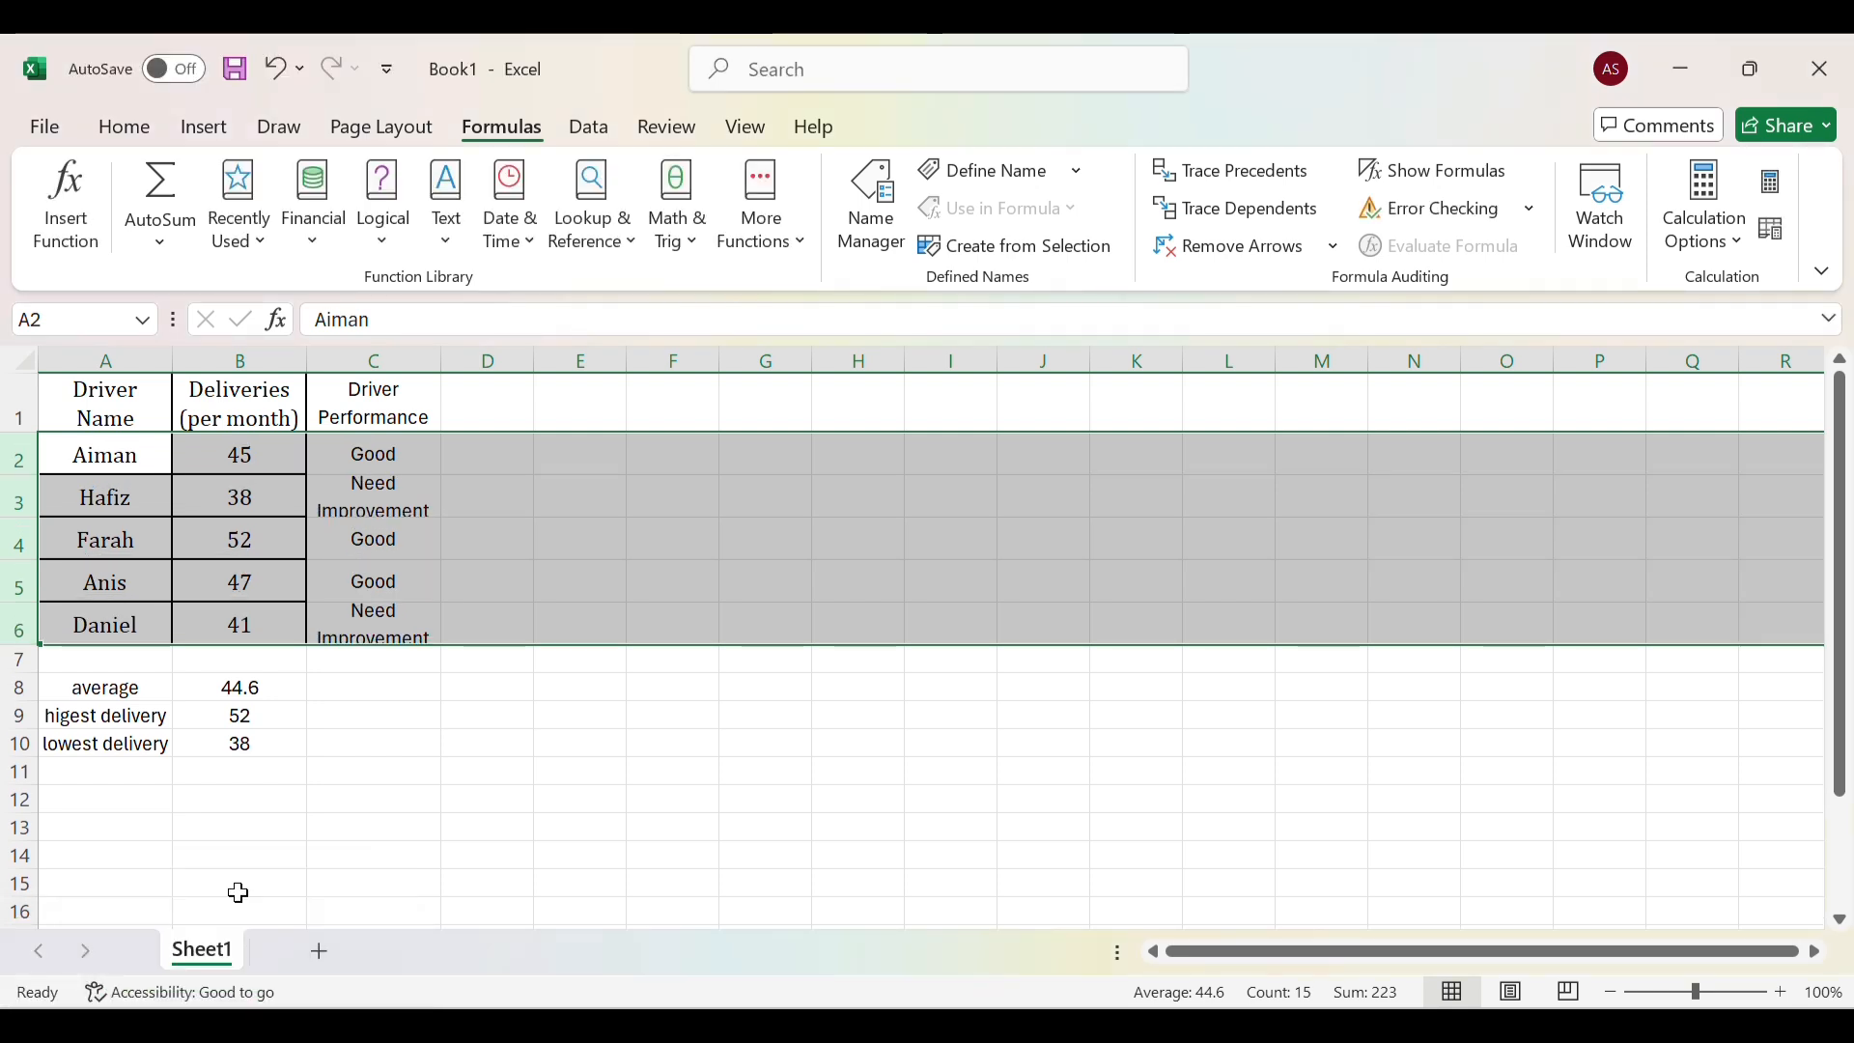
left_click(572, 490)
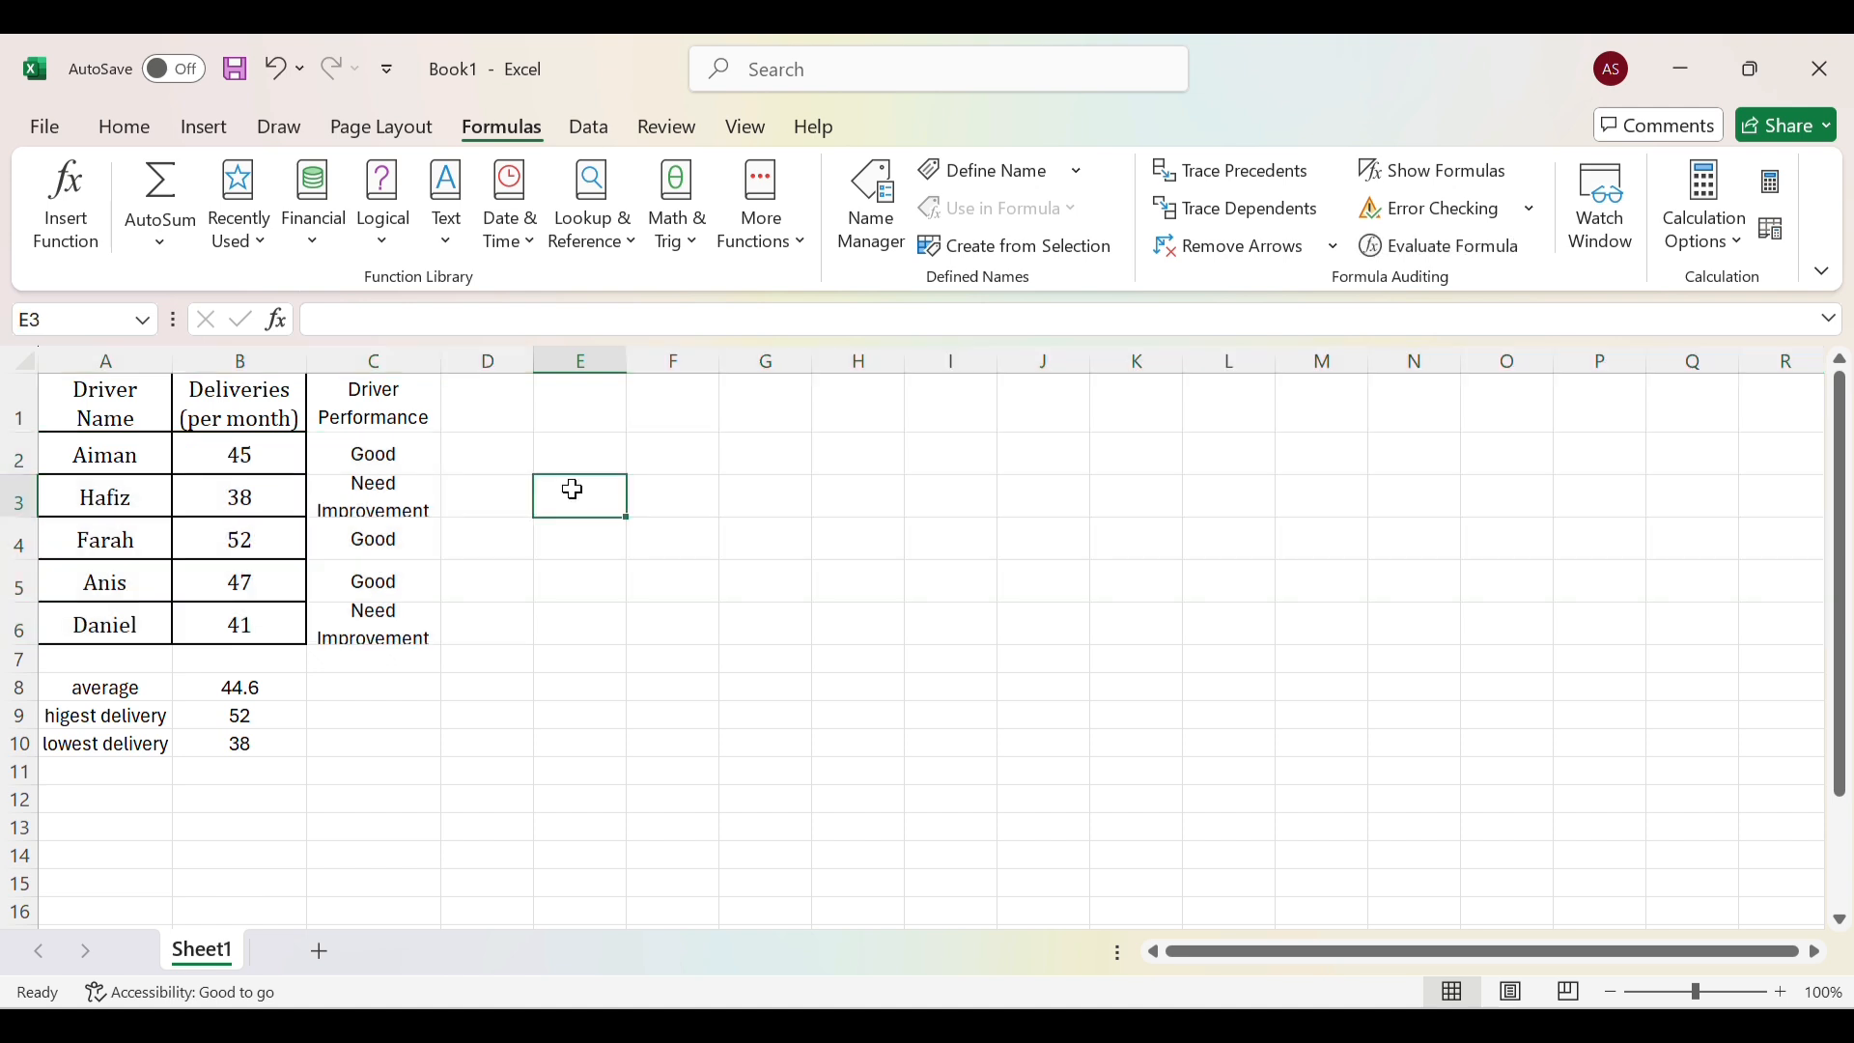
Enter the label "total Good" in cell B12, below the delivery statistics.
left_click(239, 798)
type("tot")
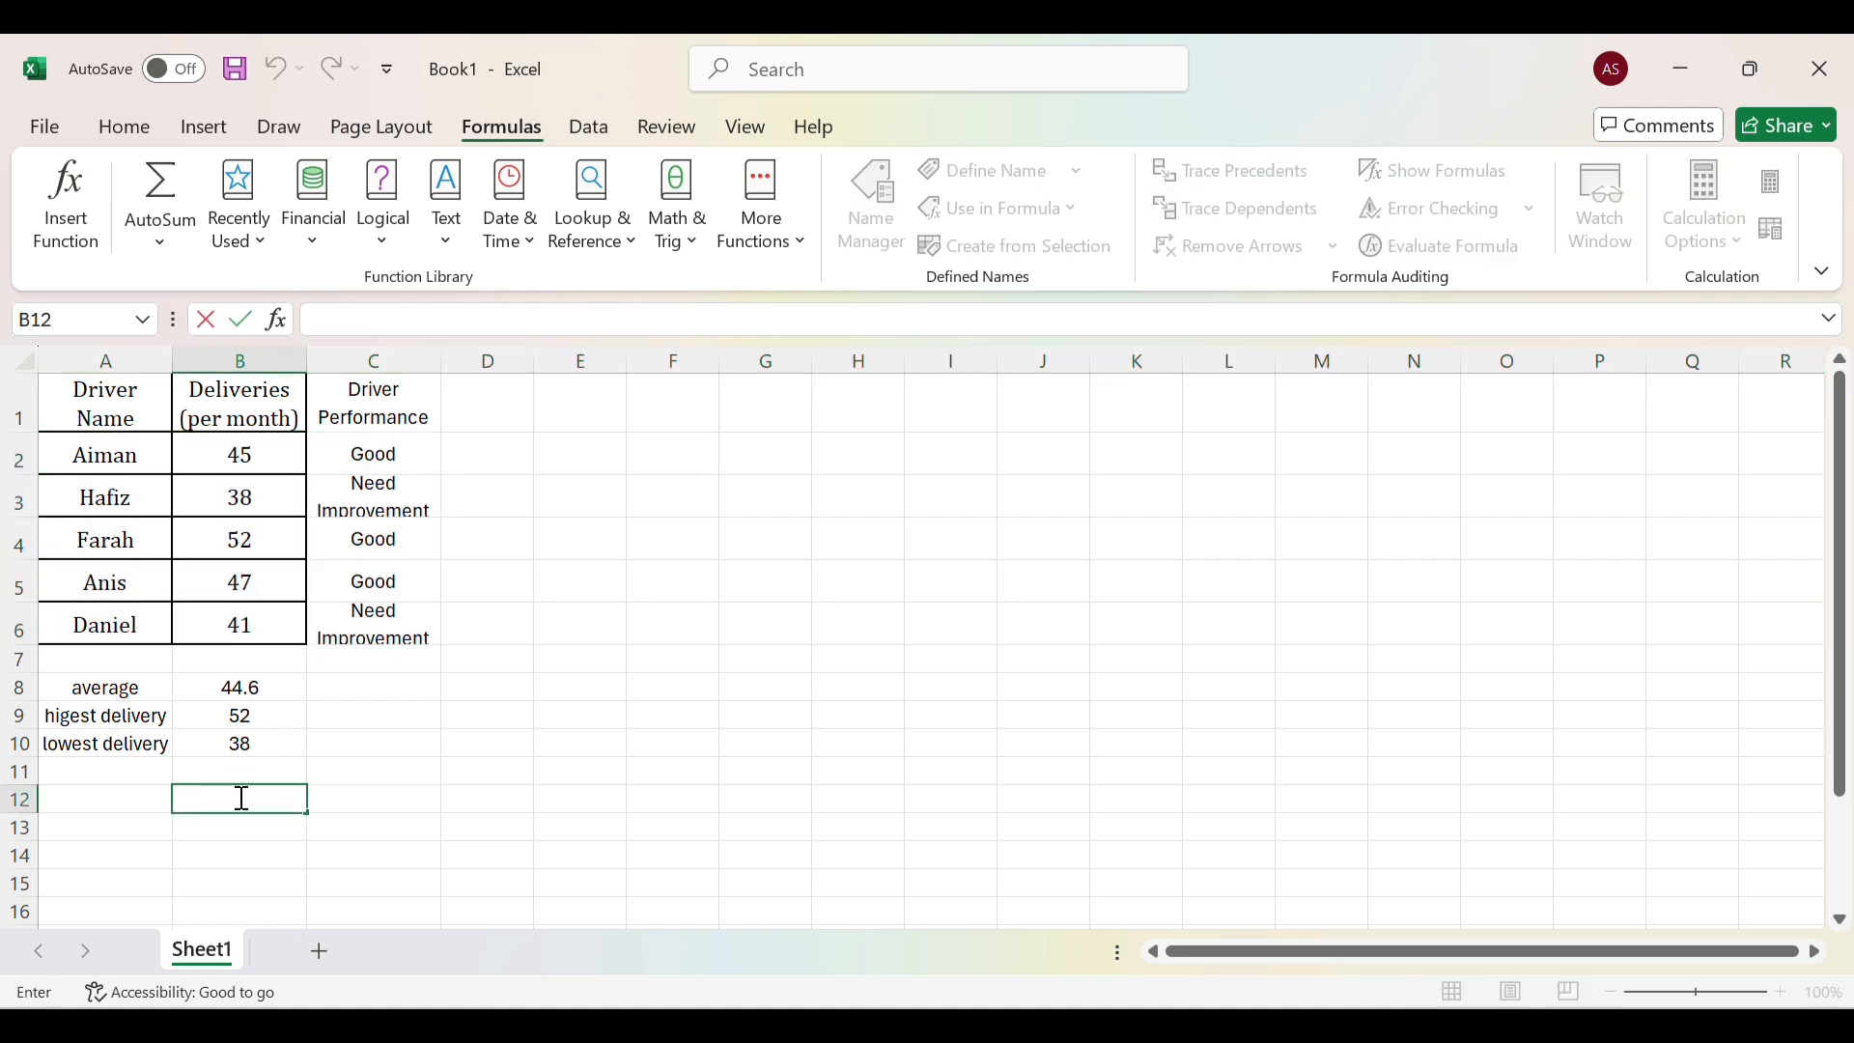
type("al")
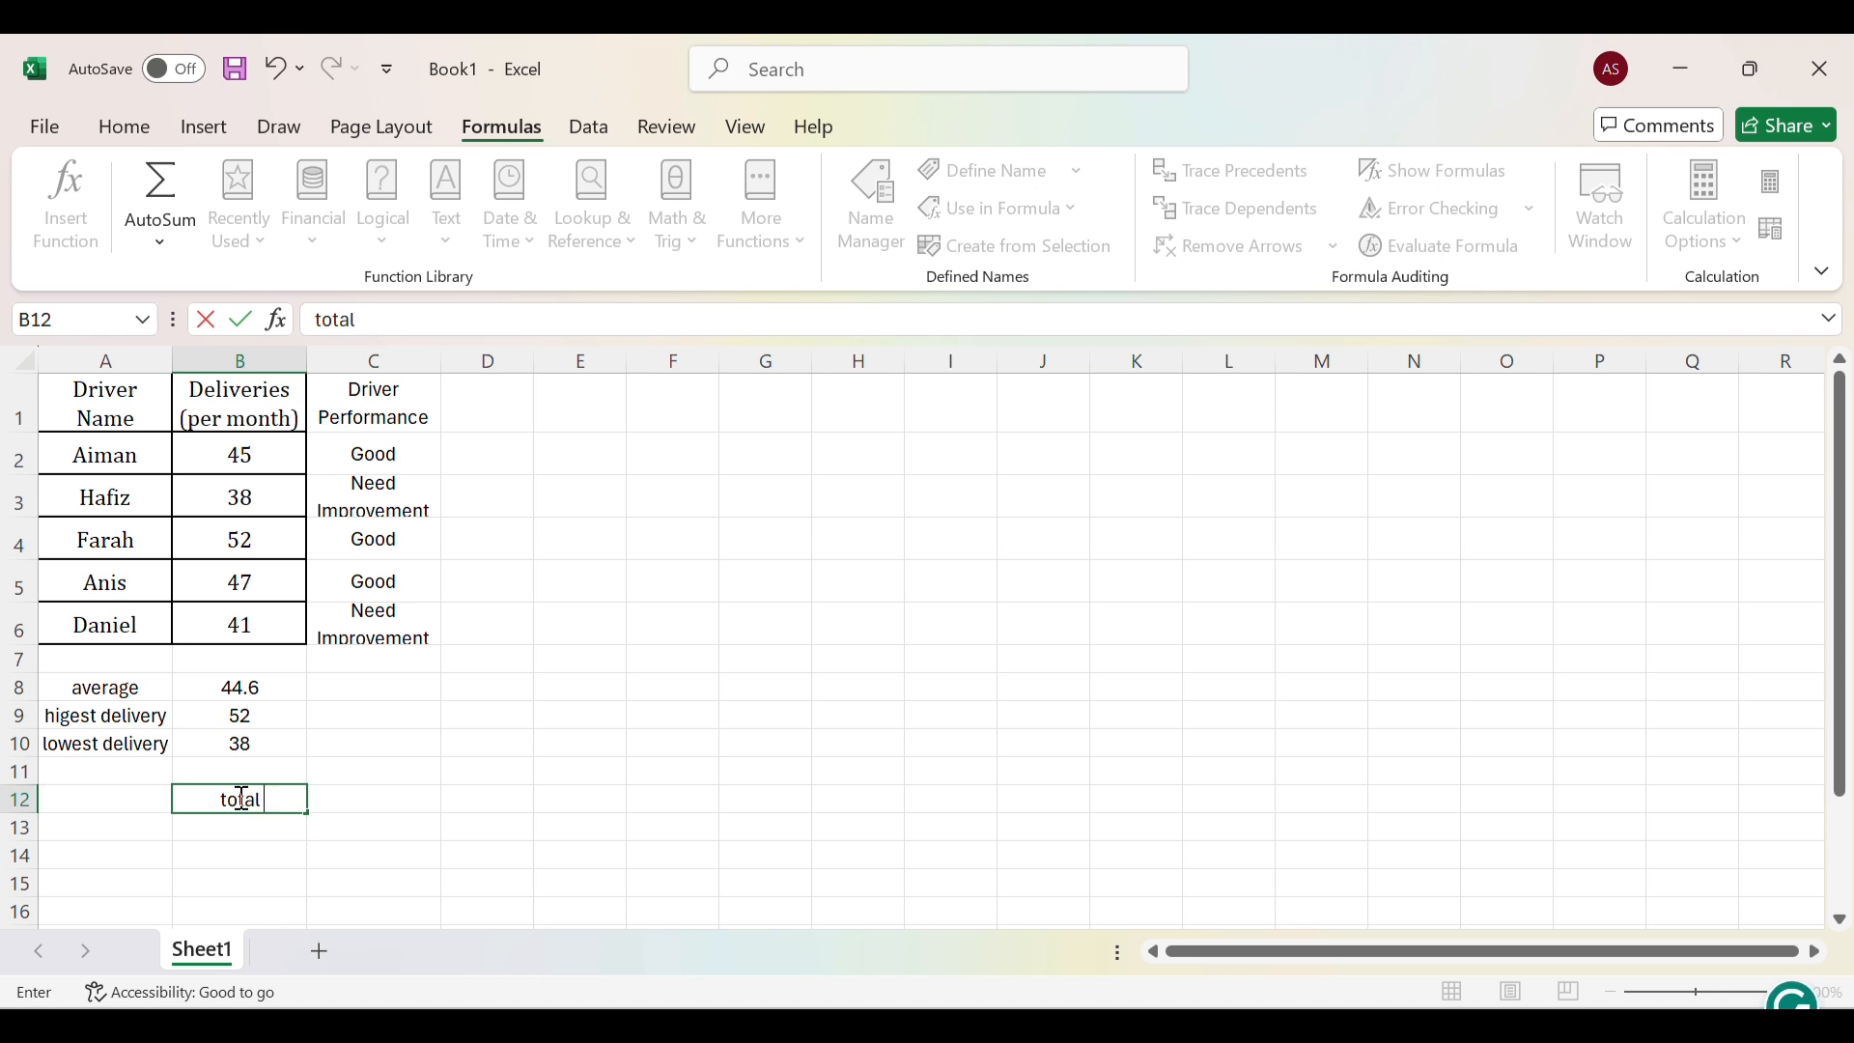
type(" GOO")
key("BackSpace")
key("BackSpace")
type("ood")
key("Return")
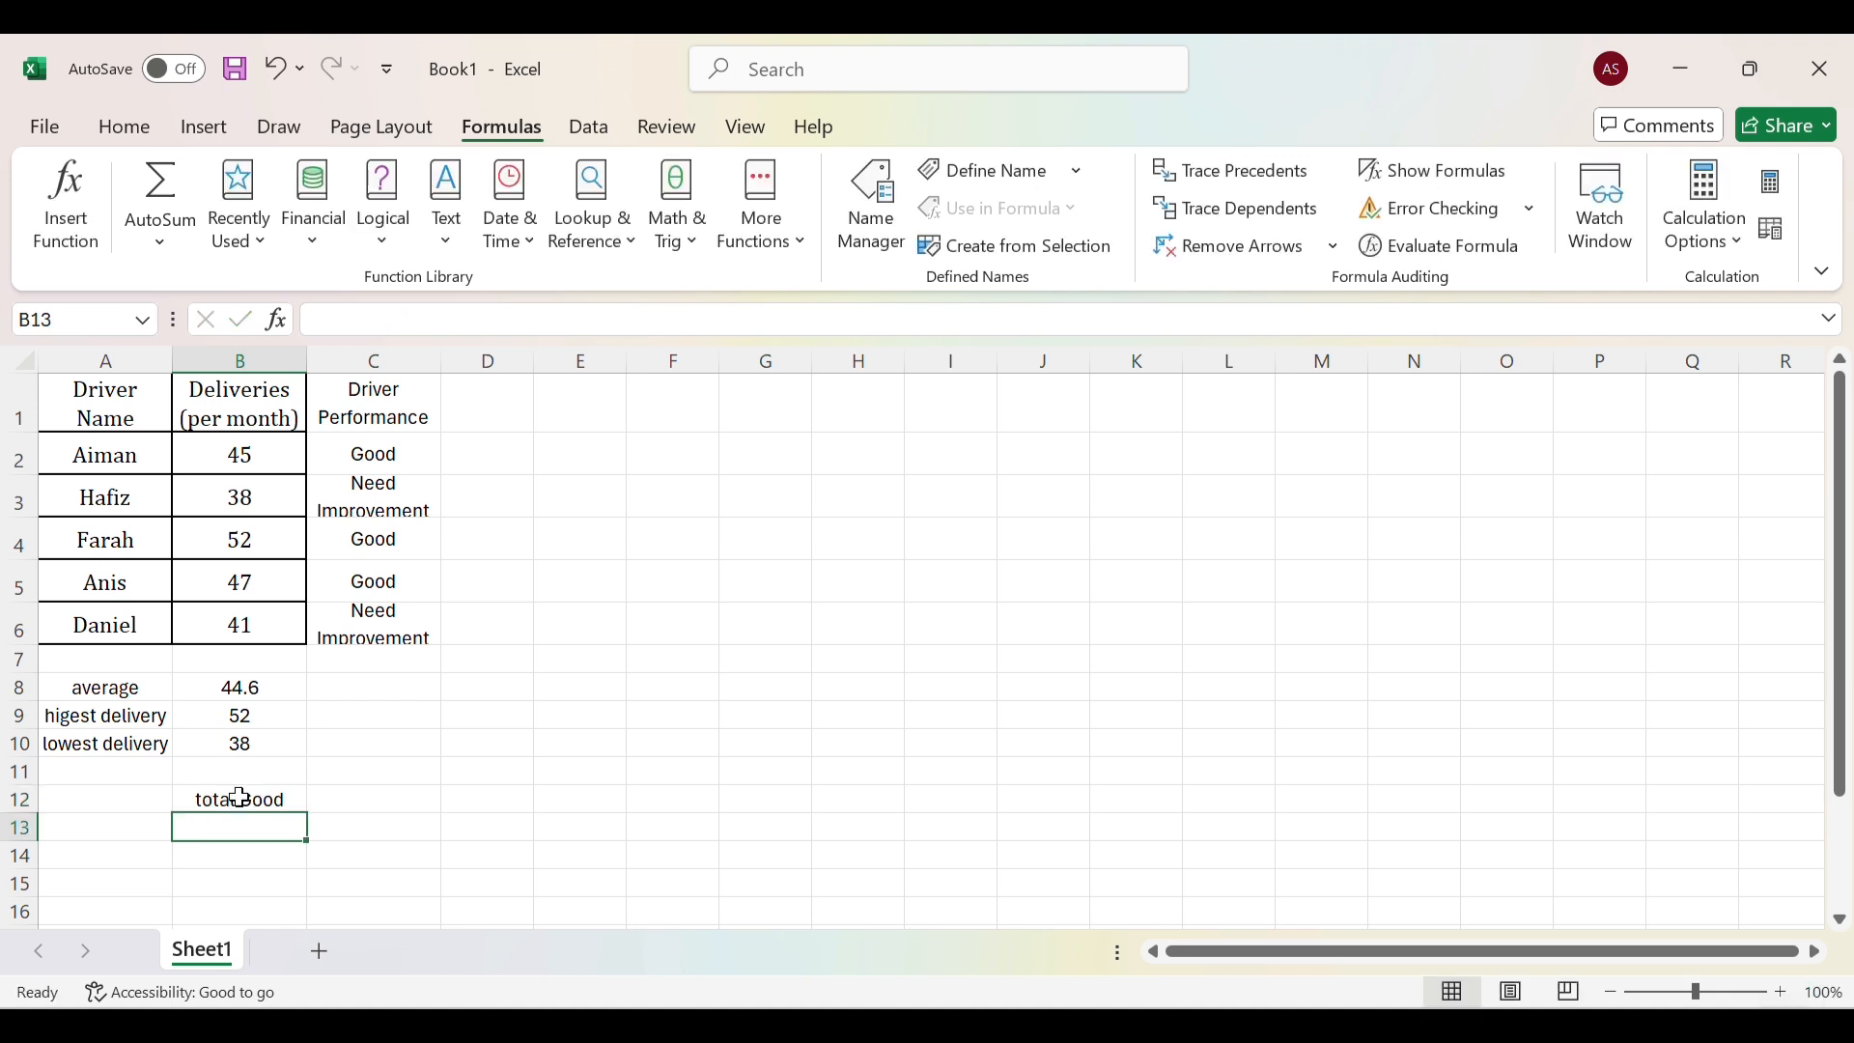
Enter the label "Total Need Improvement" in cell B13.
type("T")
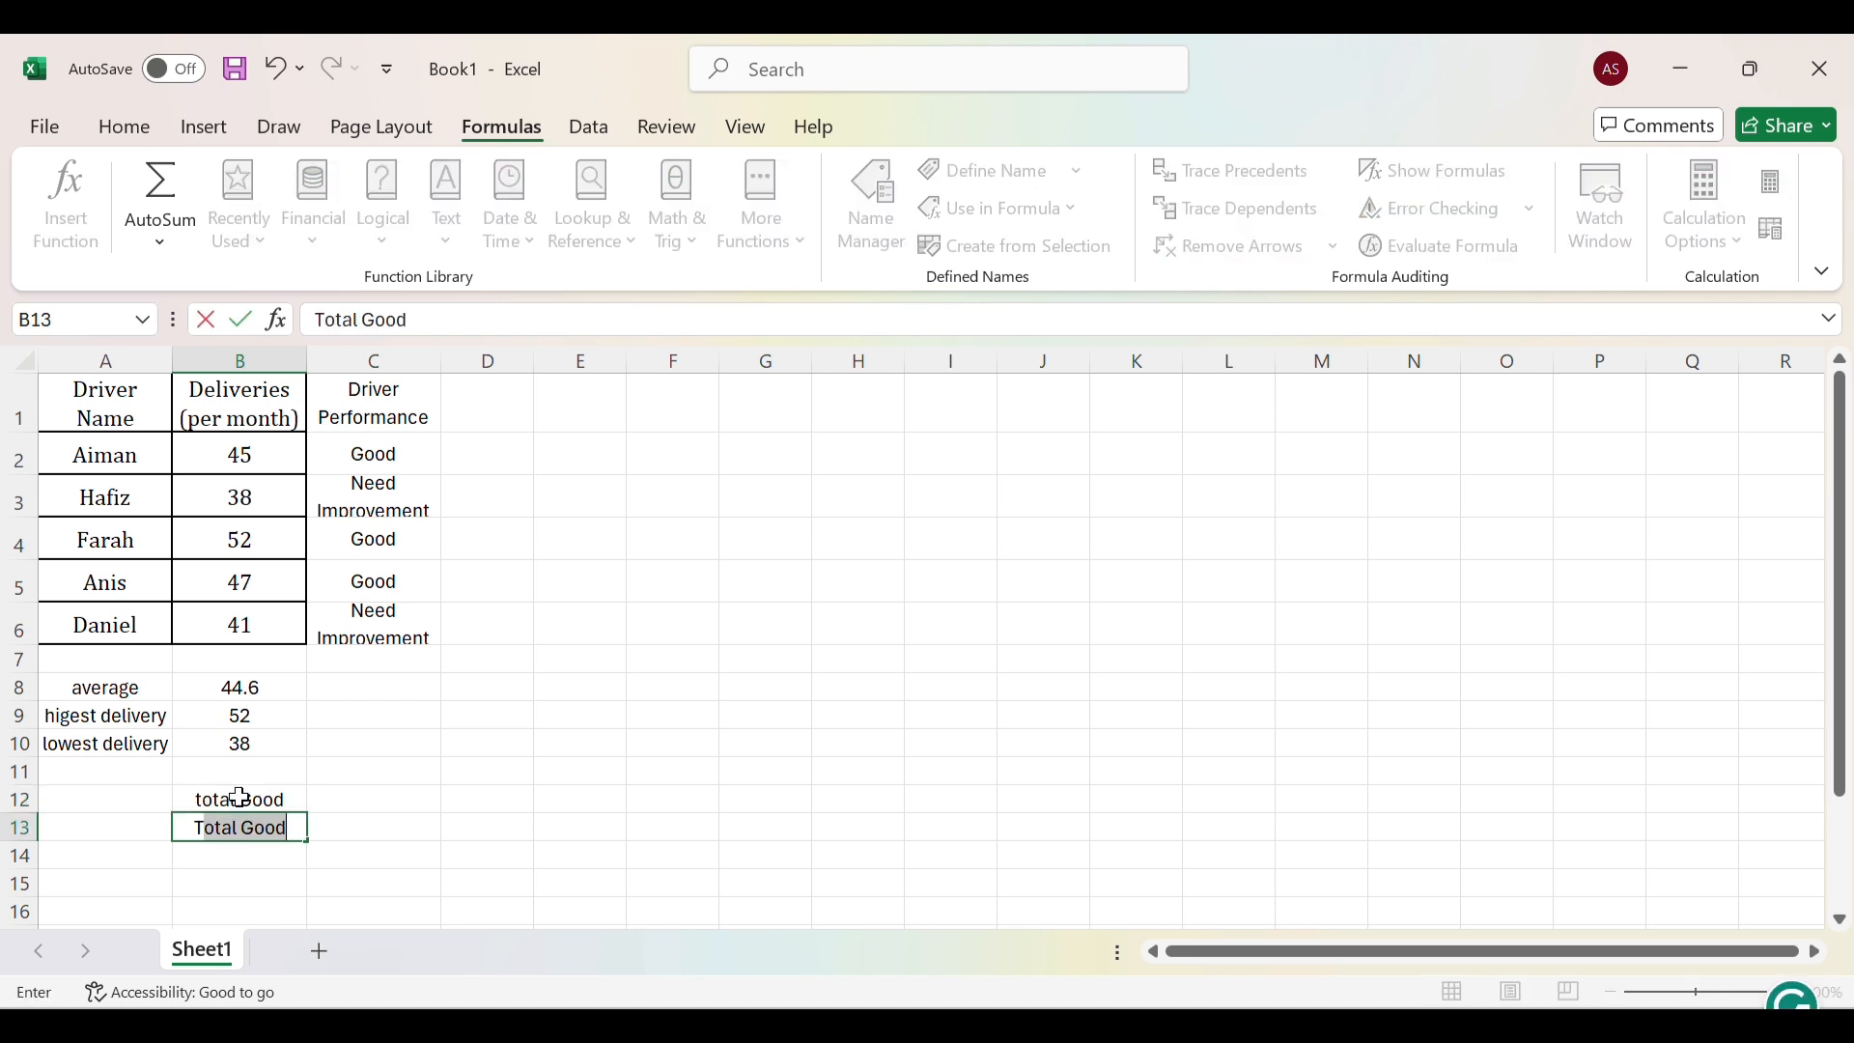
type("ota")
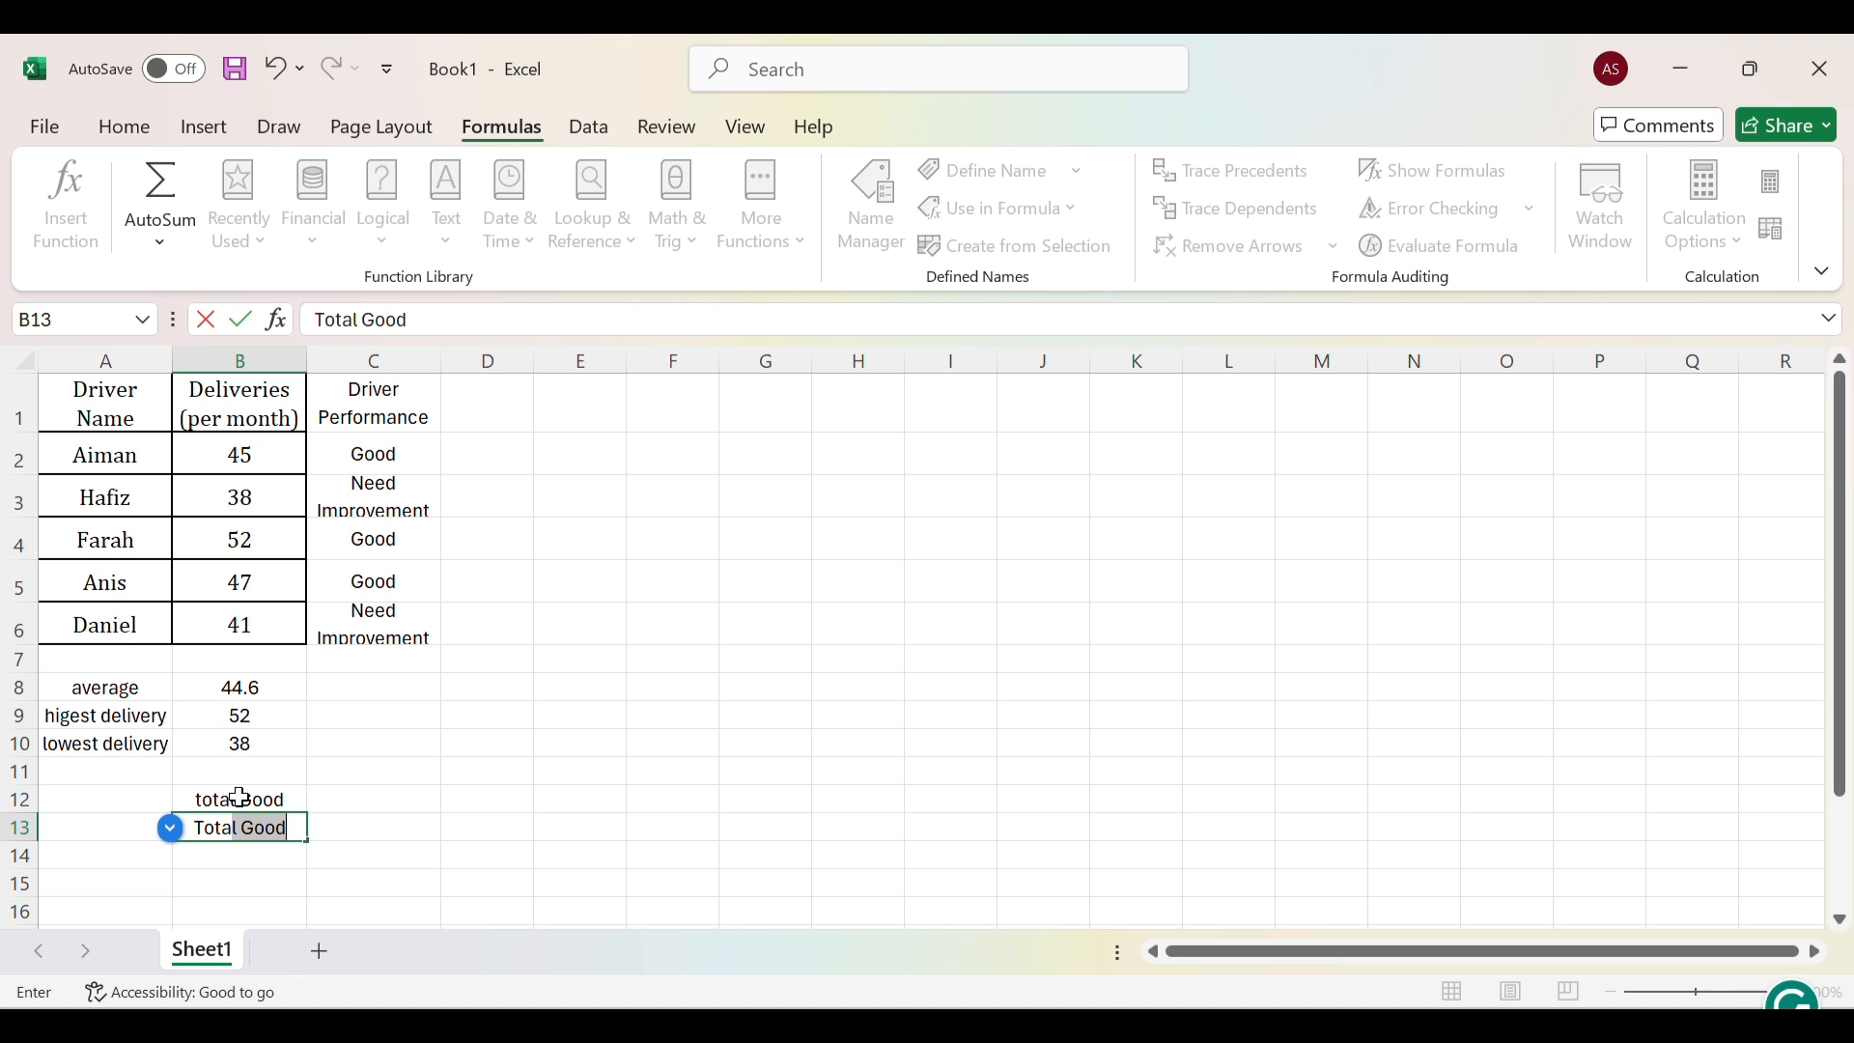
type("l Need")
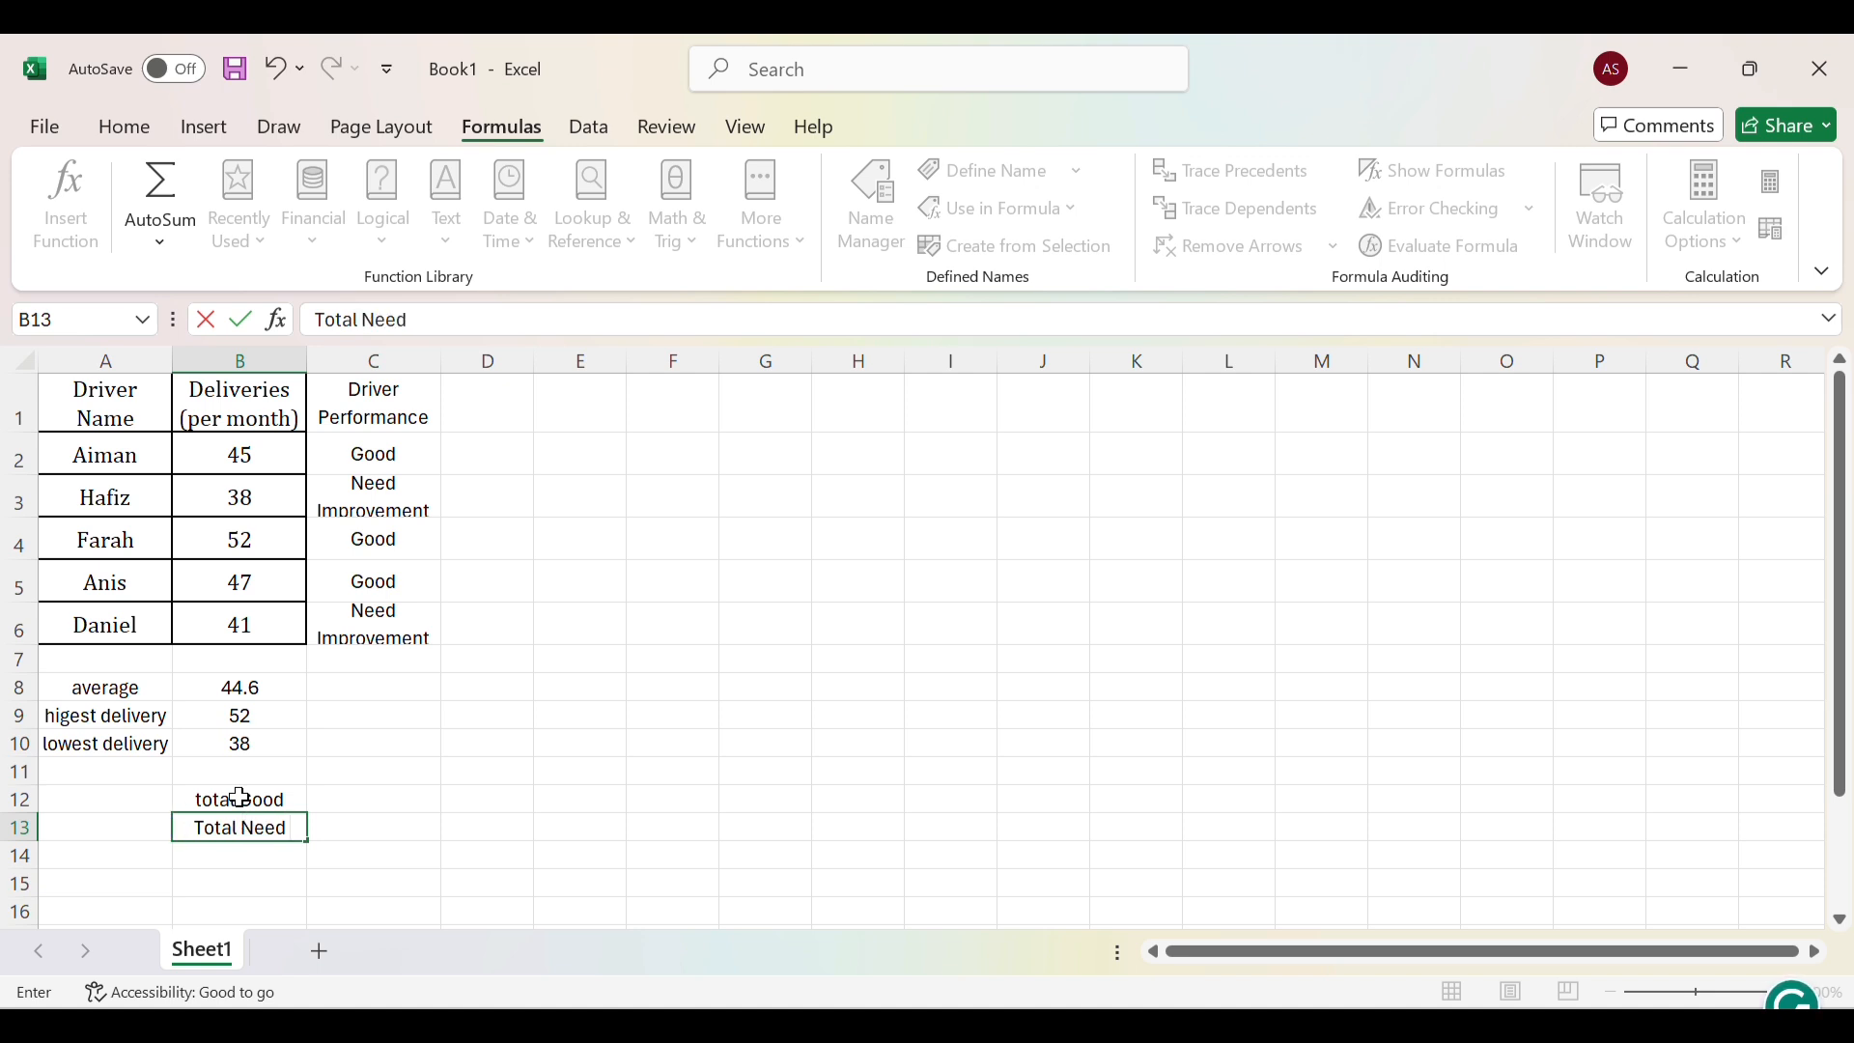
type(" Improvement")
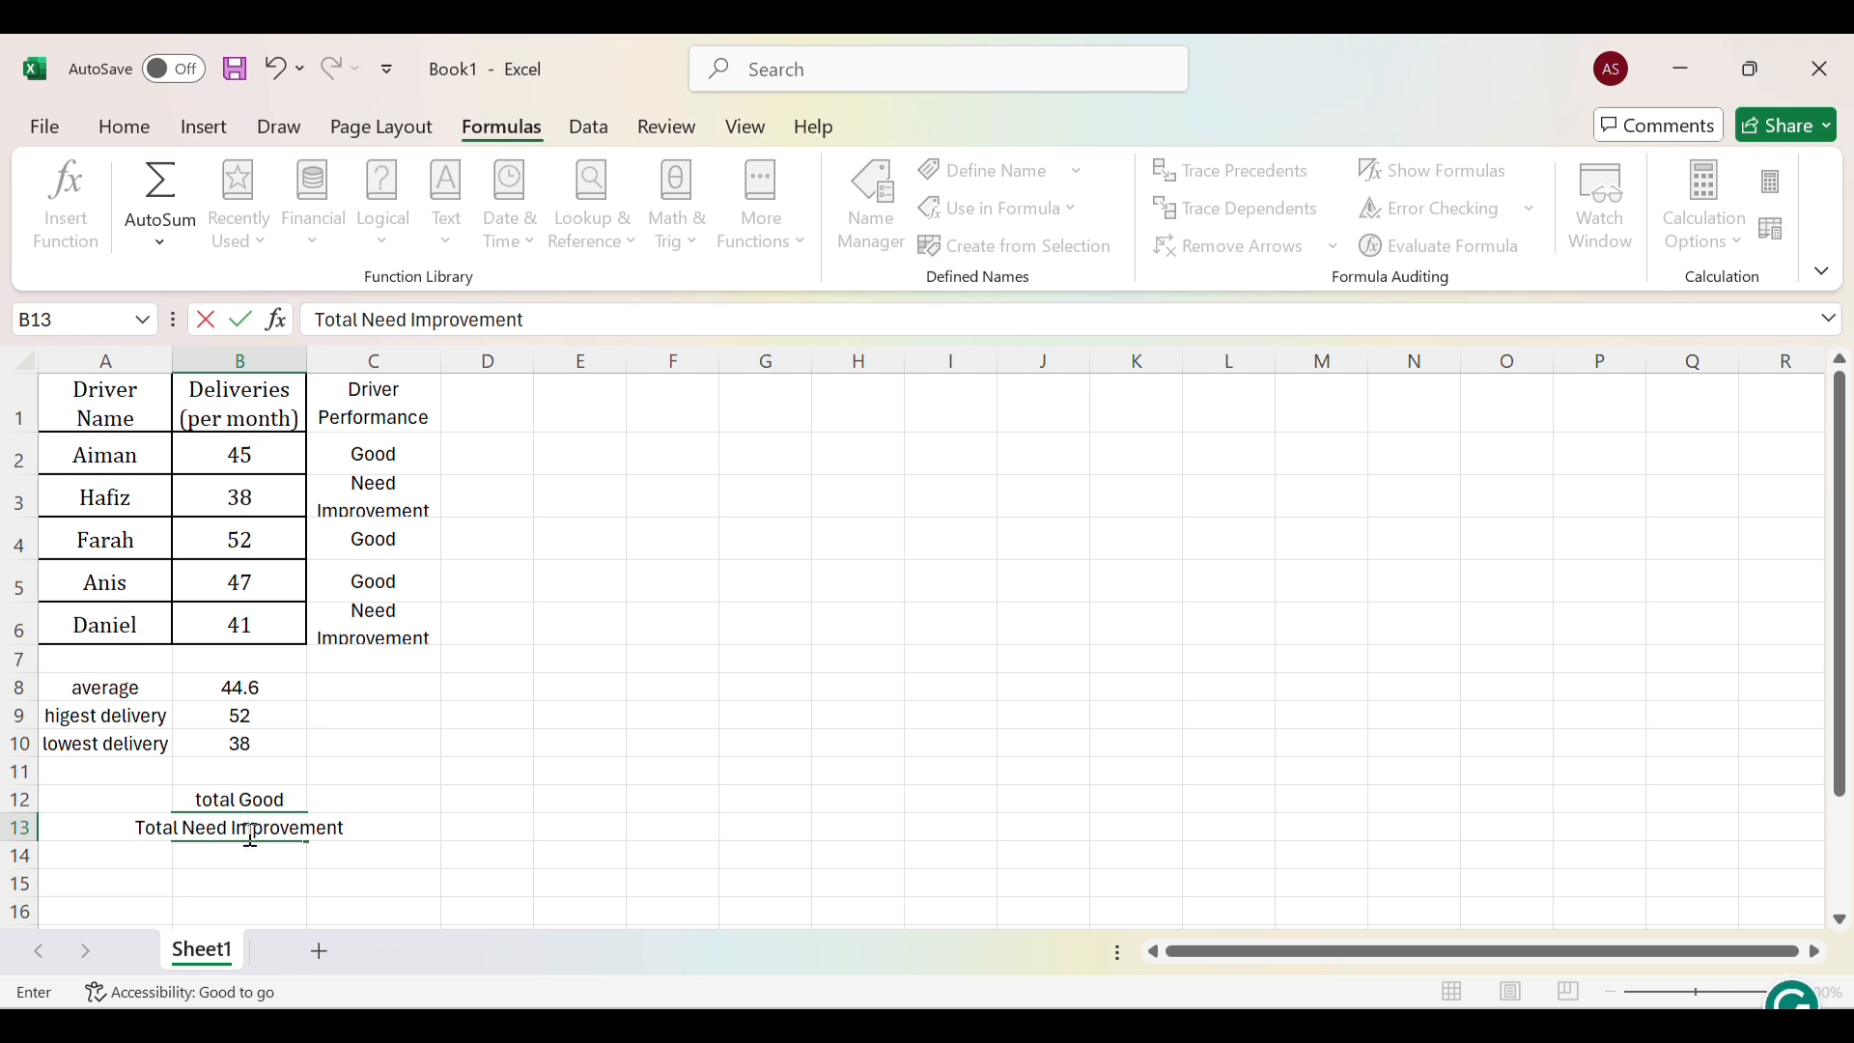
Capitalise the first letter of the label in cell B12 so it reads "Total Good".
left_click(210, 801)
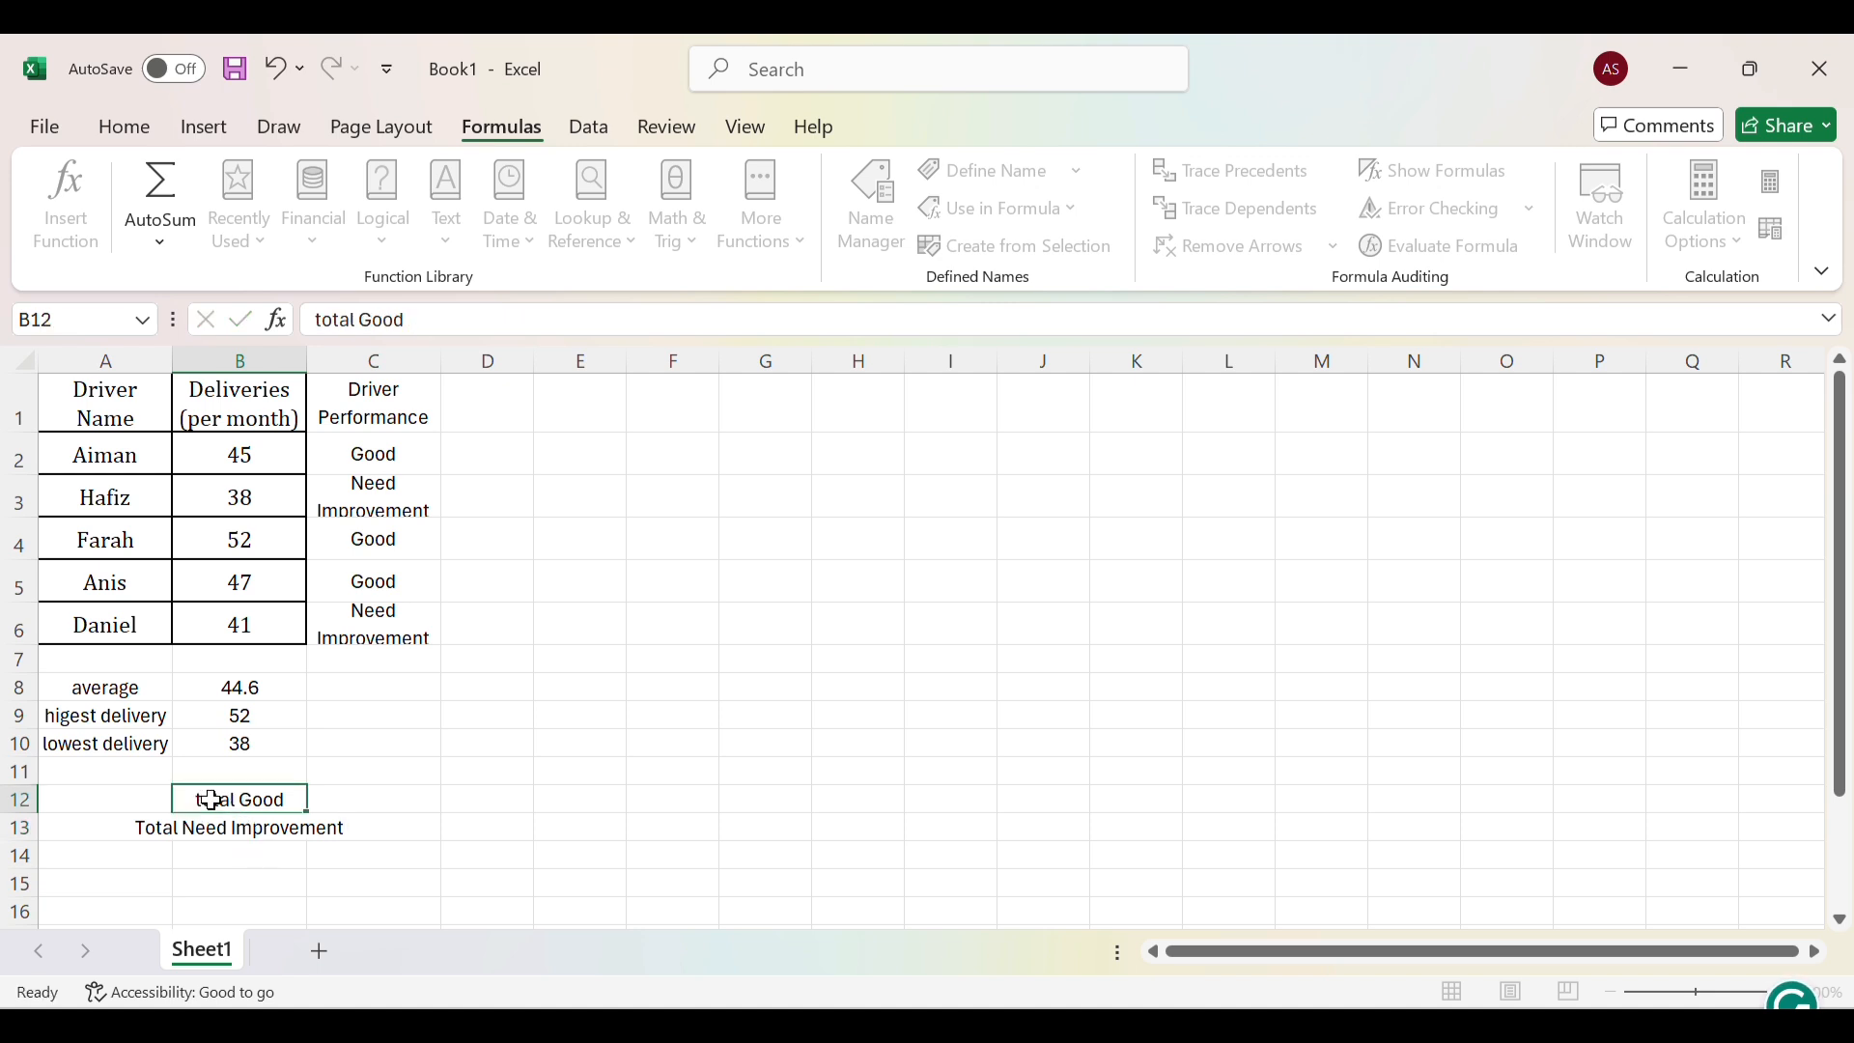
double_click(211, 800)
key("BackSpace")
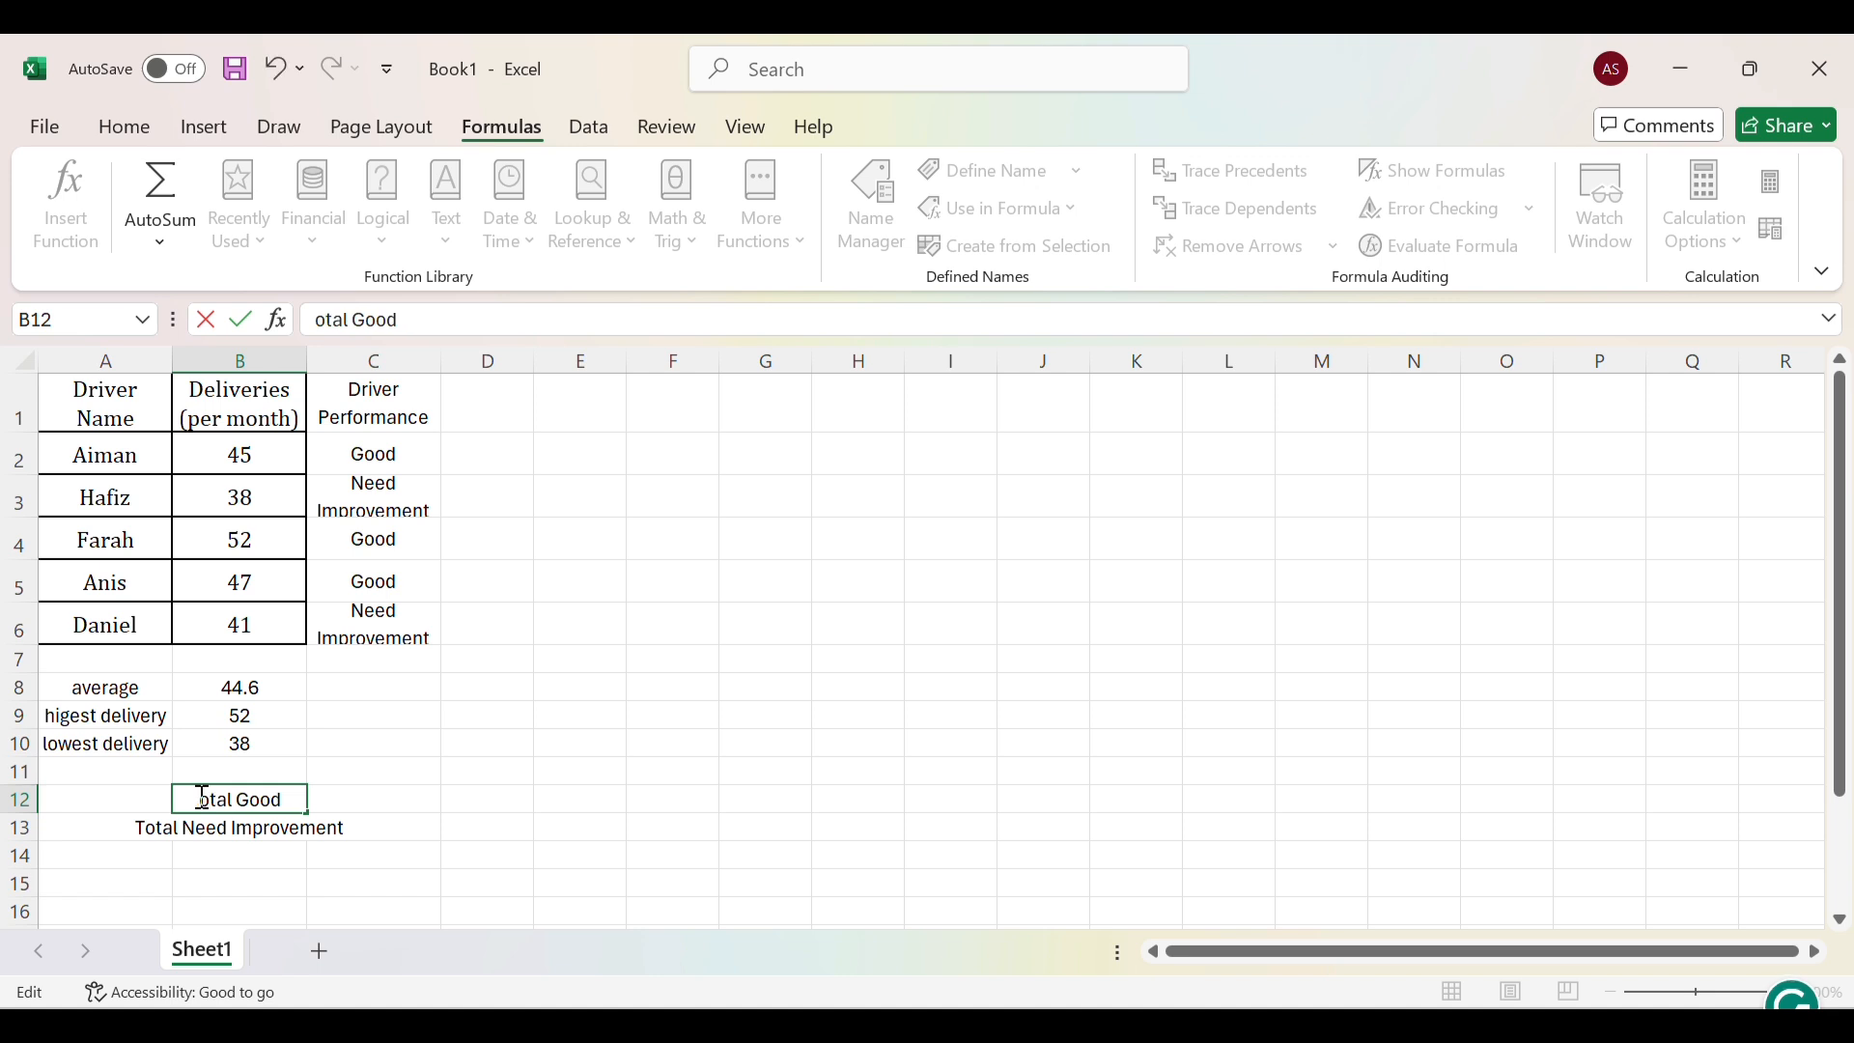
type("T")
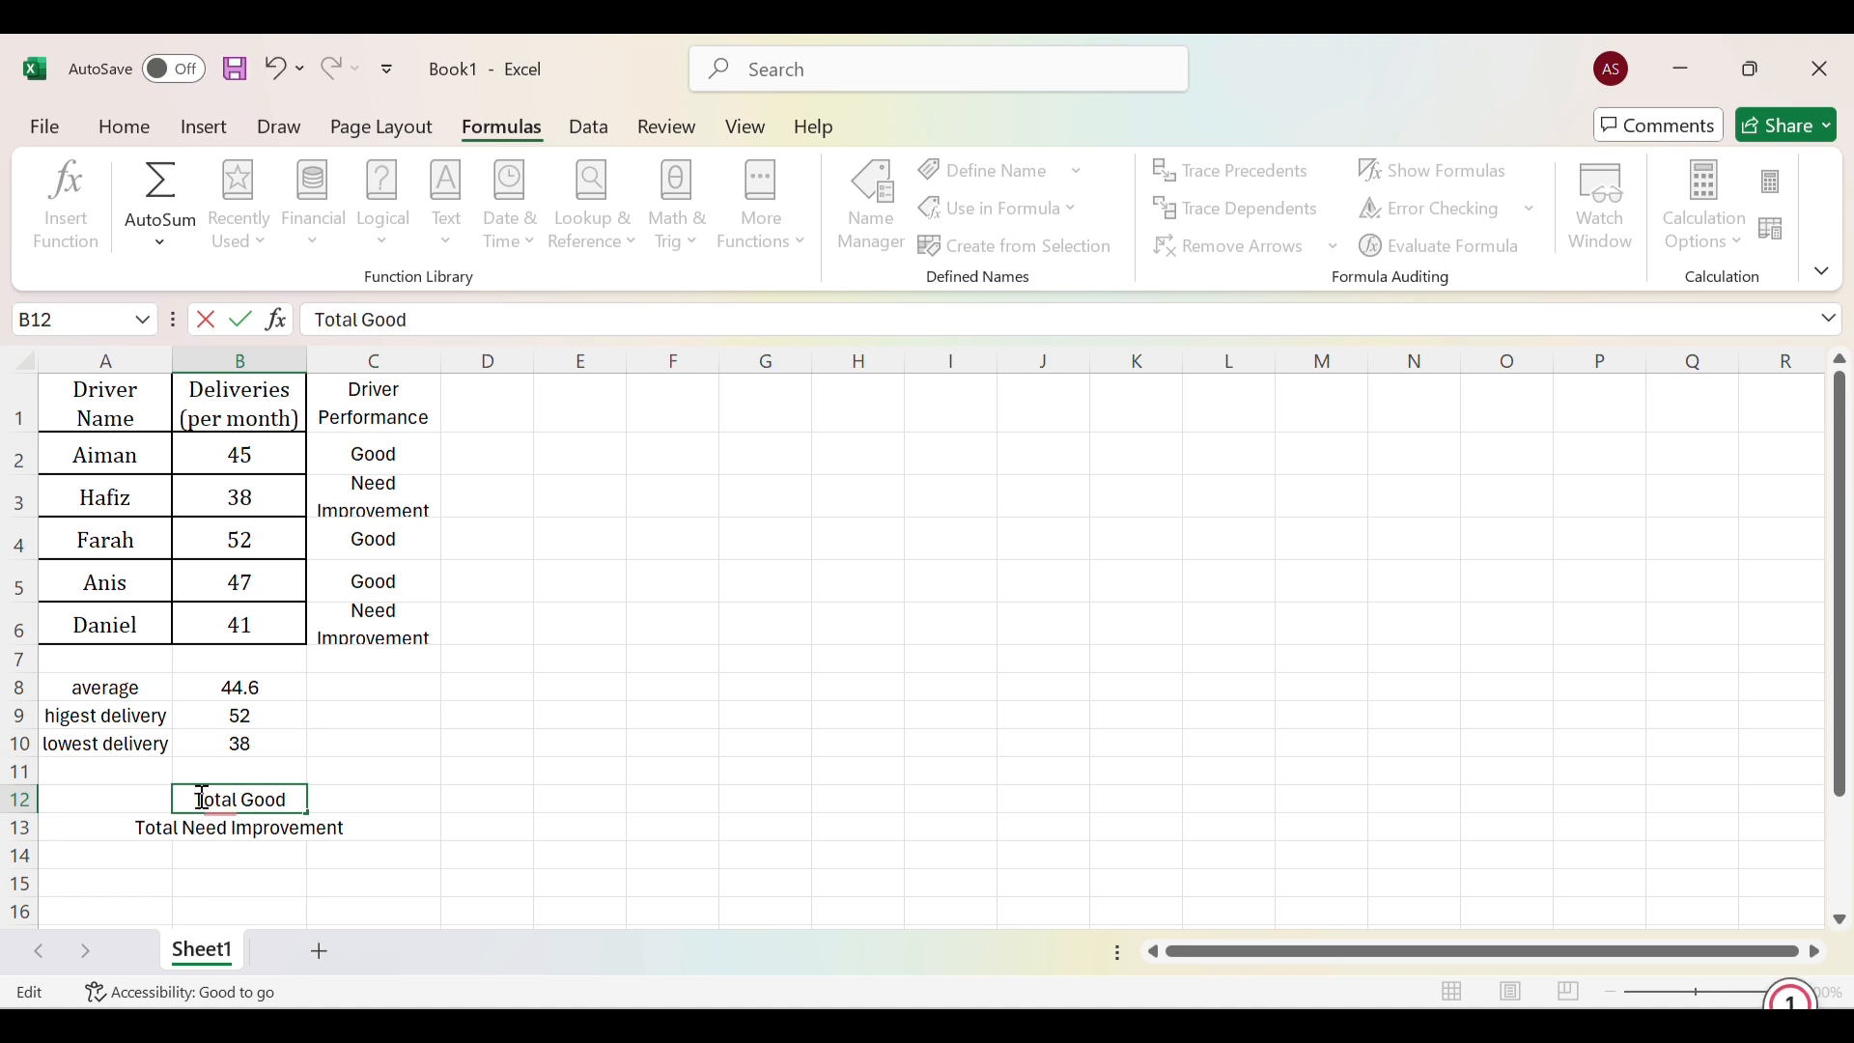
Insert a COUNTIF function in cell C12 over the range C2:C6 with the criterion "Good".
left_click(375, 796)
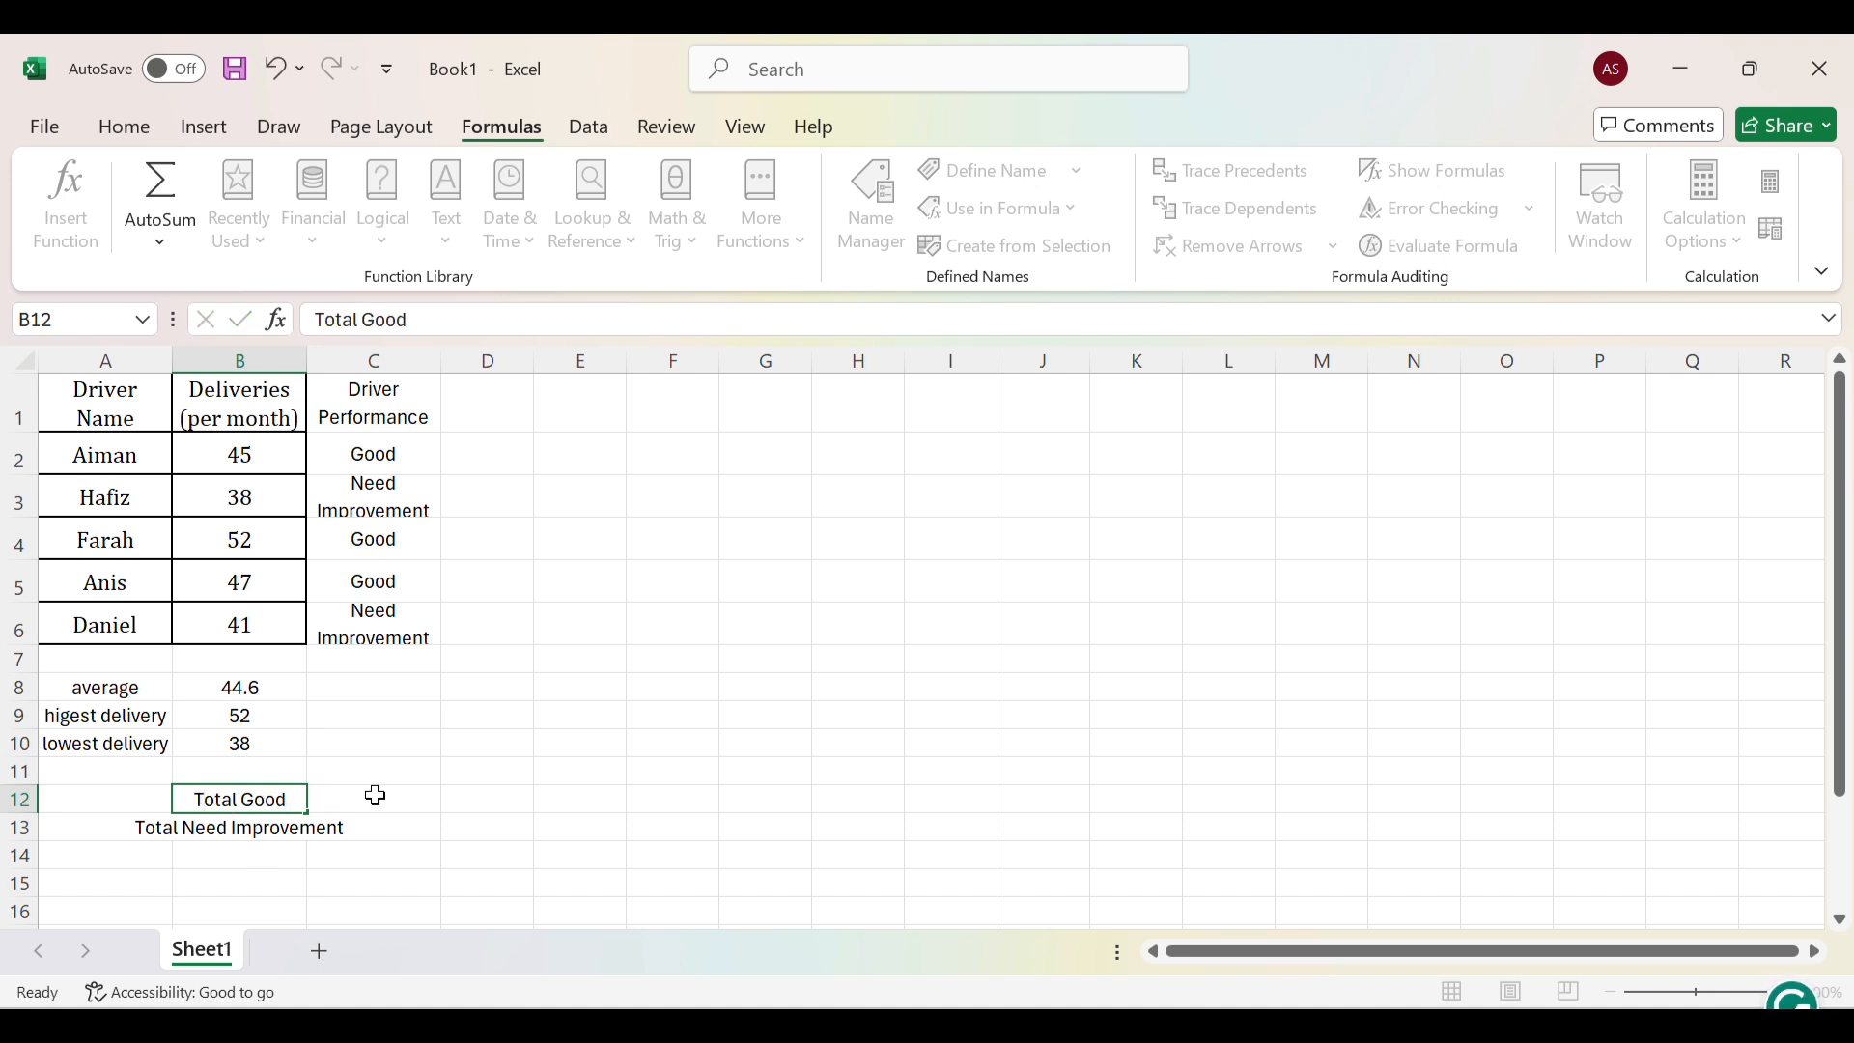
left_click(63, 224)
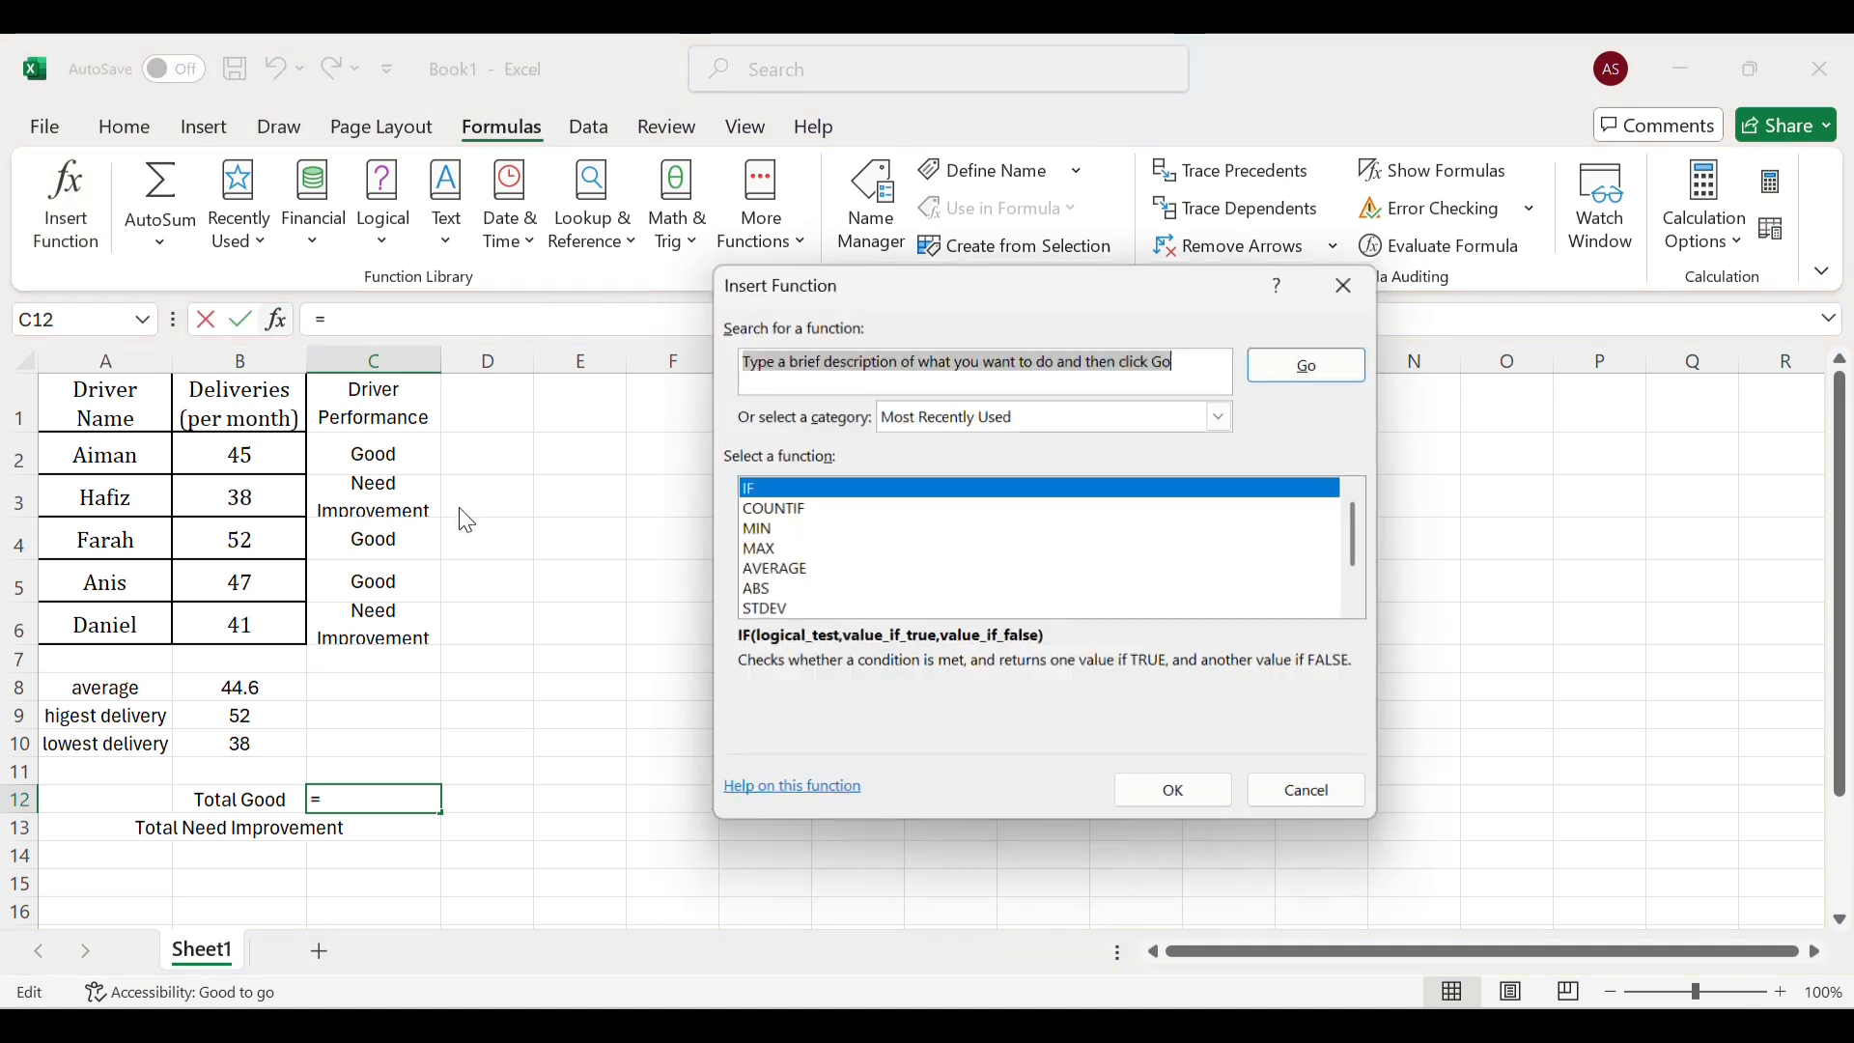
left_click(801, 506)
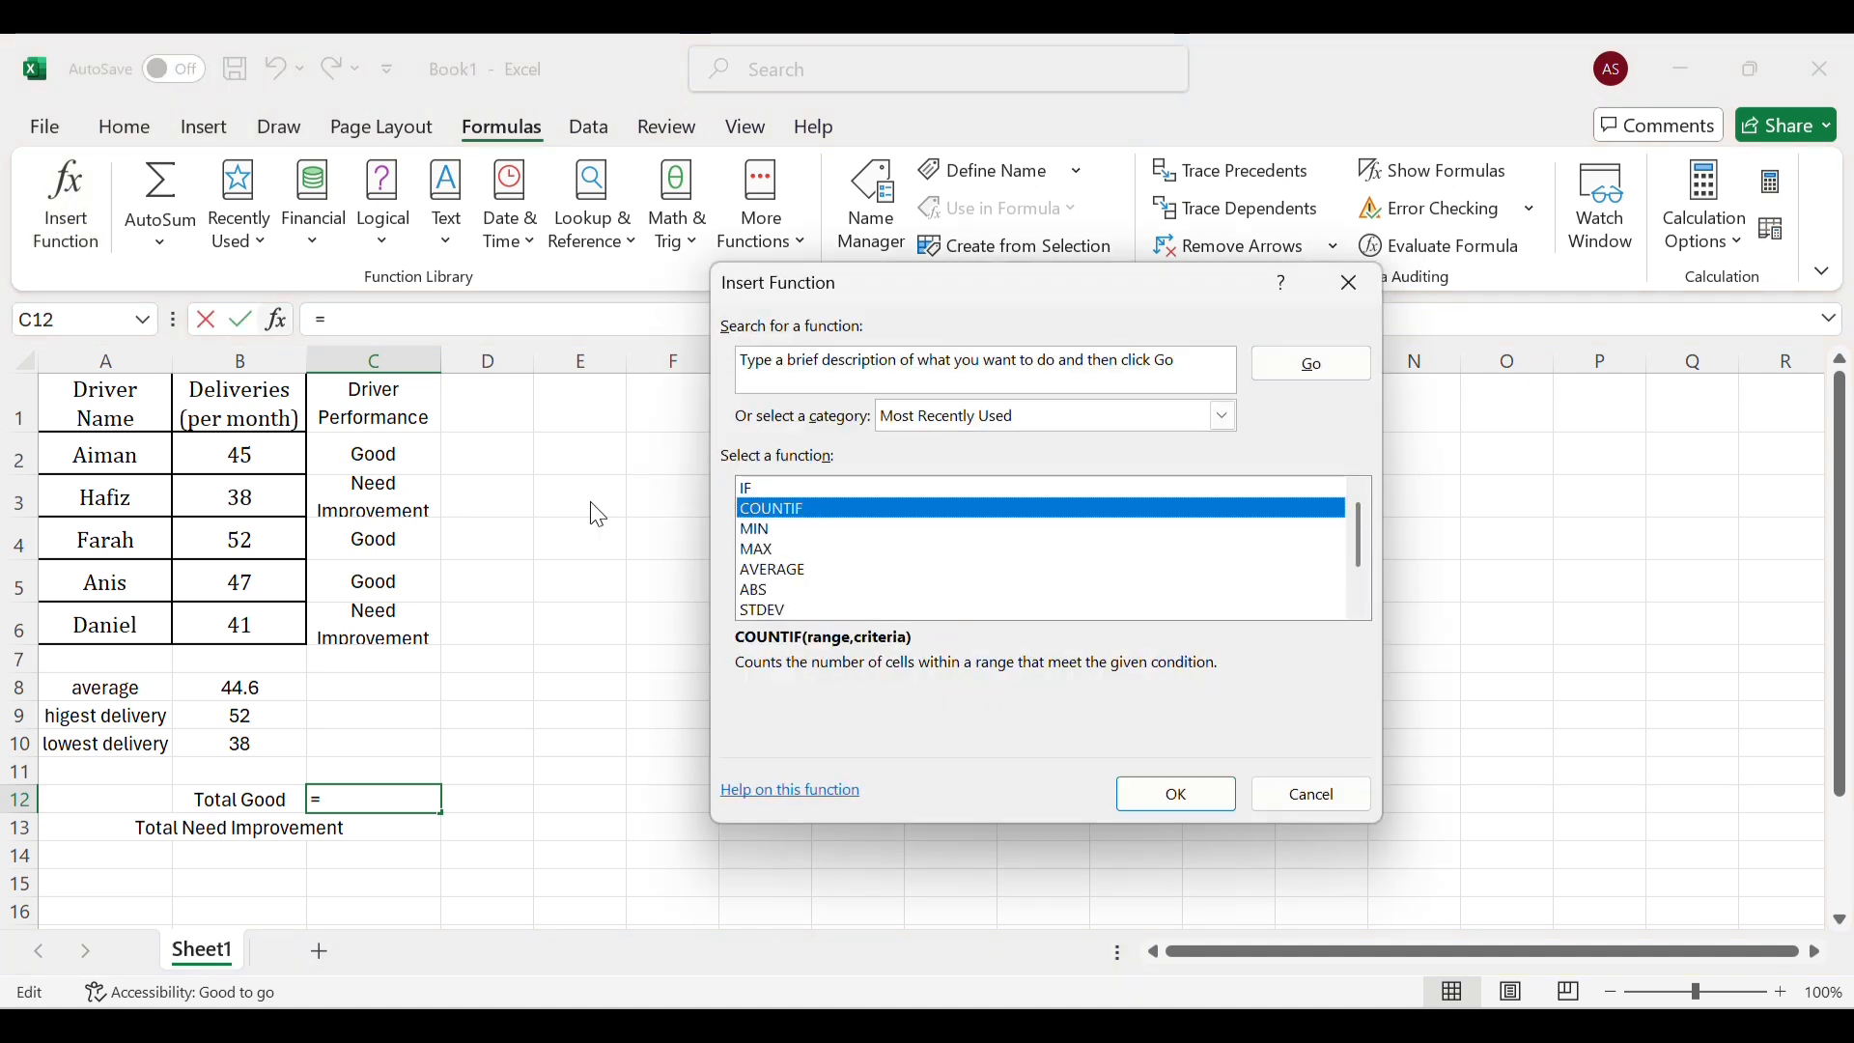
left_click(1187, 801)
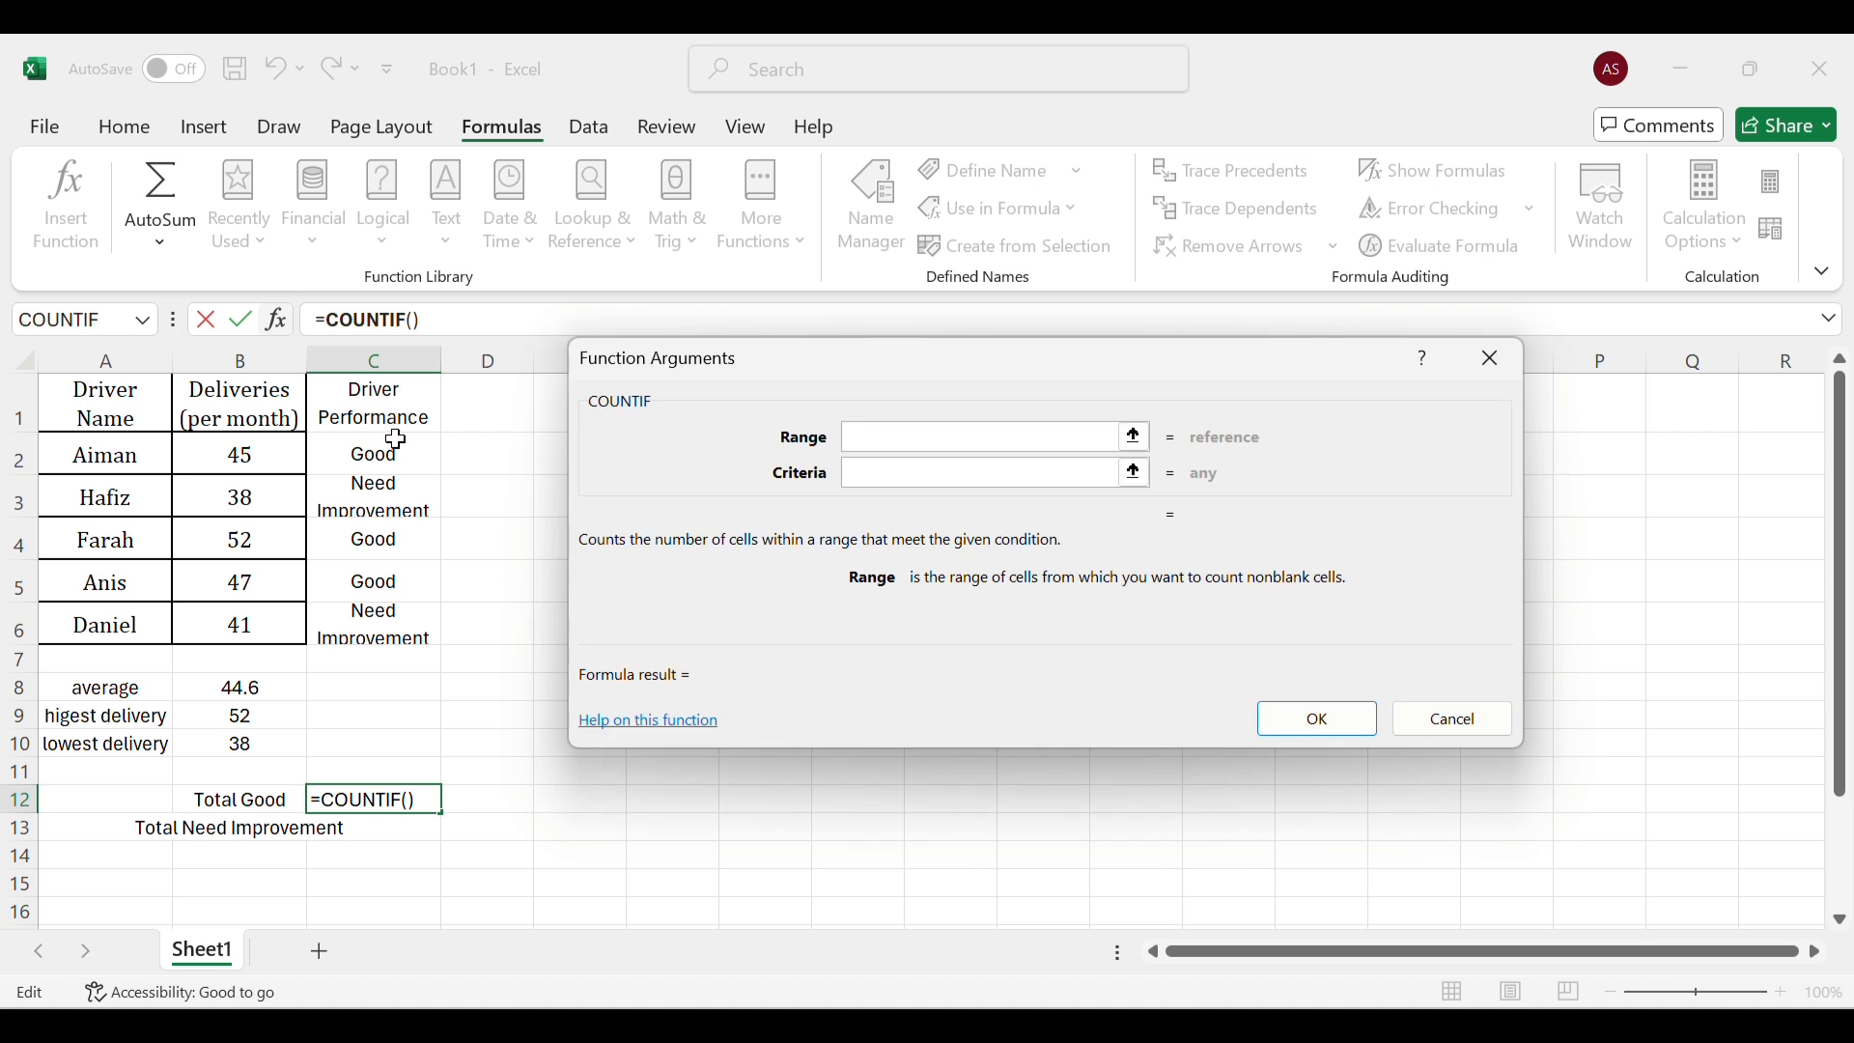
left_click_drag(395, 441, 394, 627)
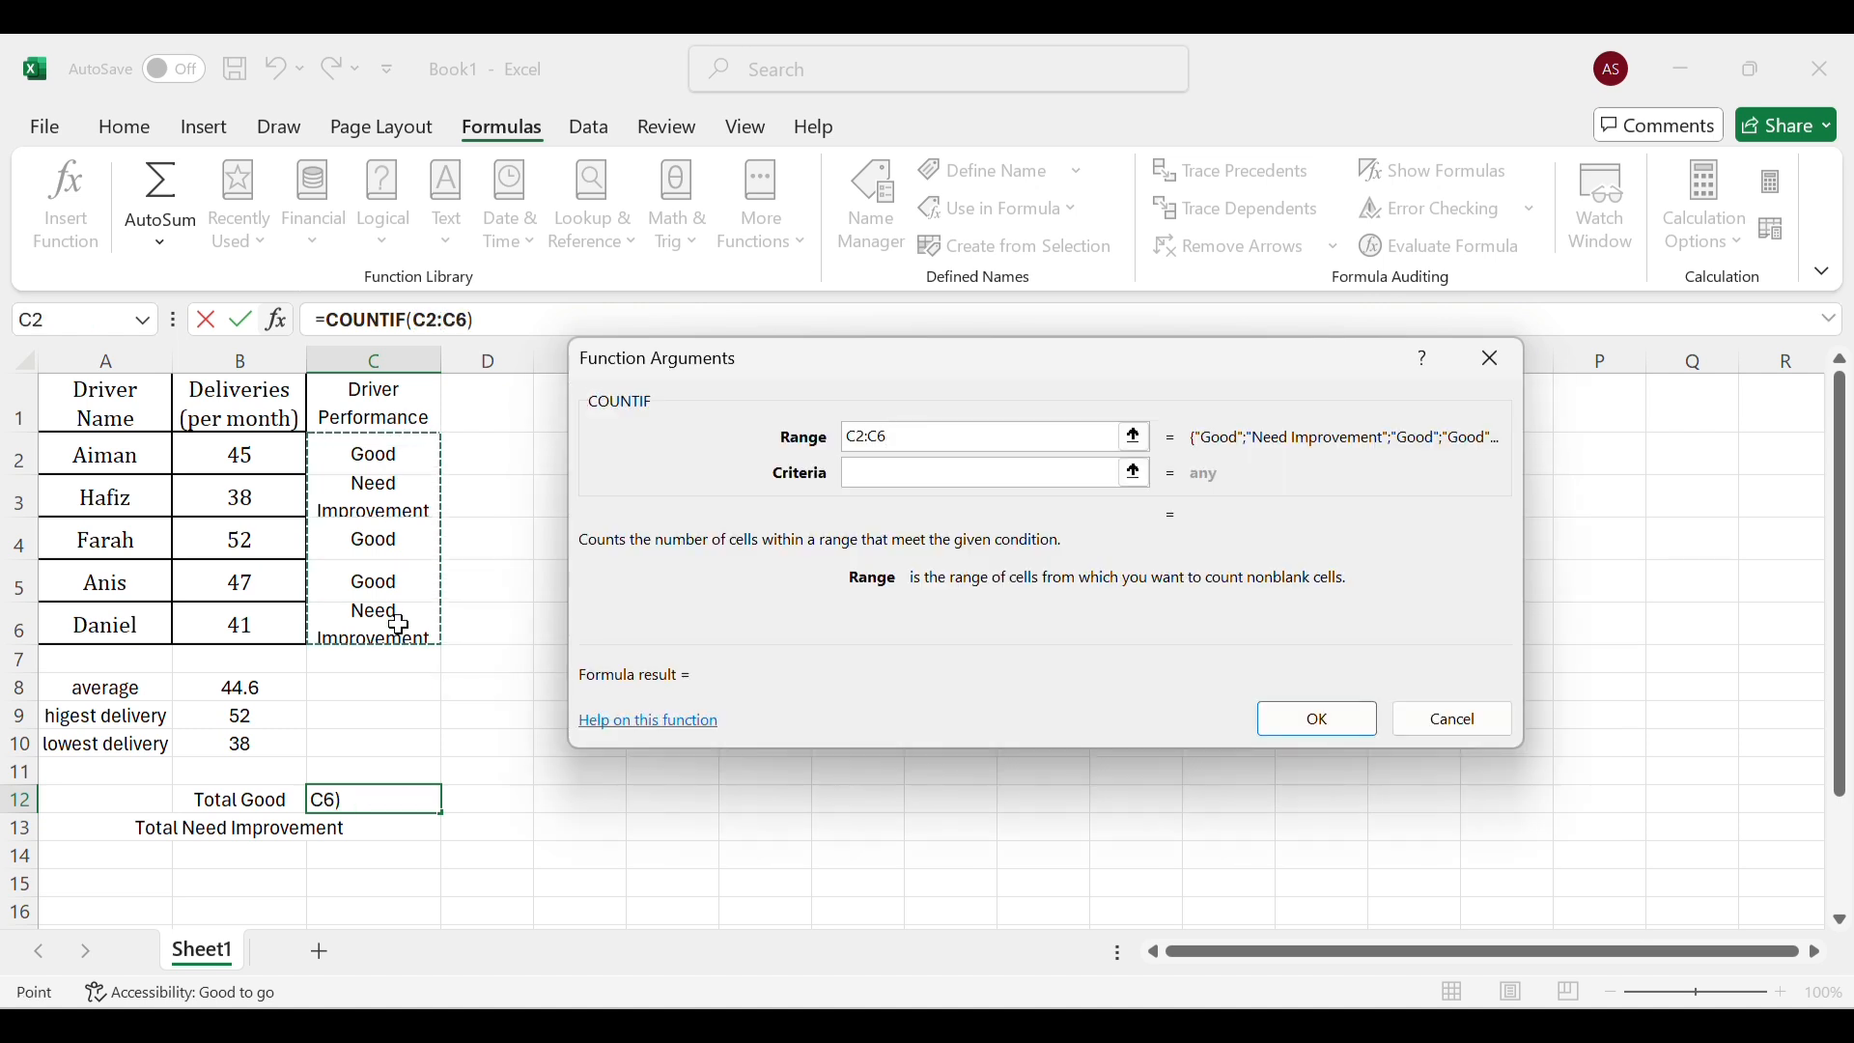
left_click(871, 478)
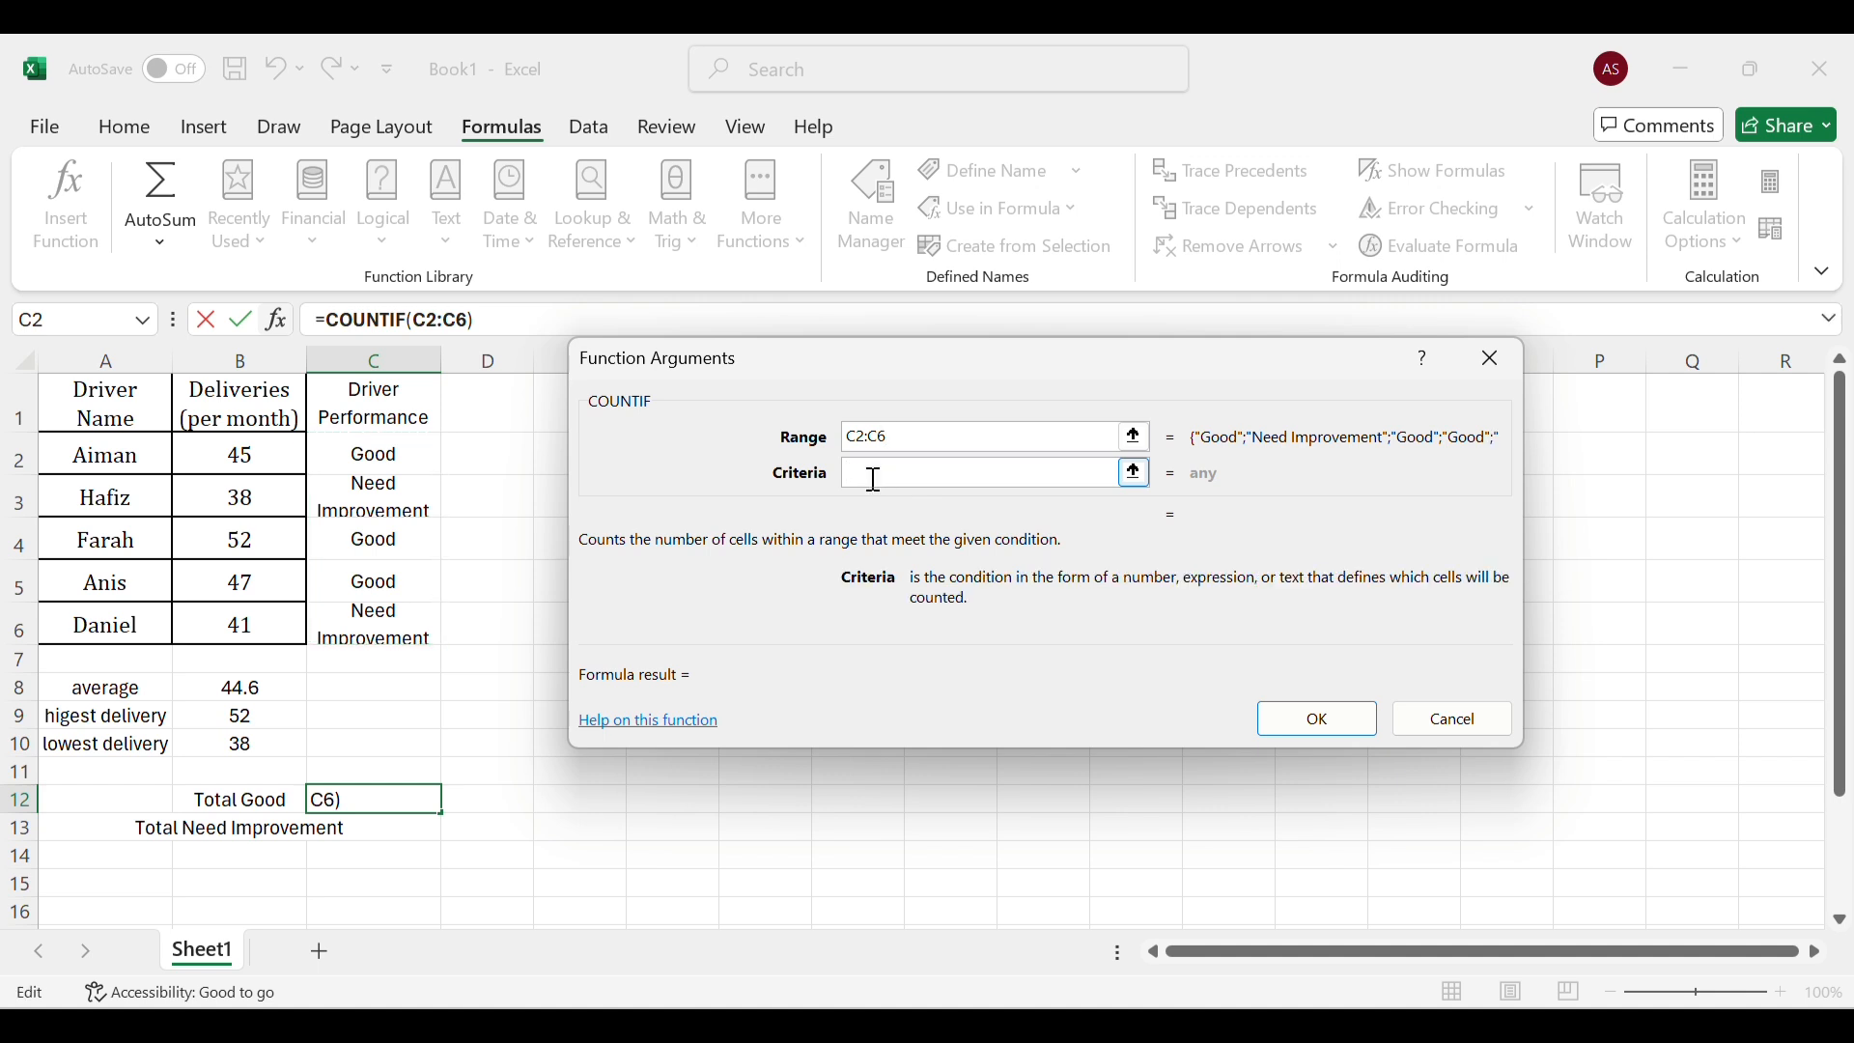
type("Good")
left_click(1340, 709)
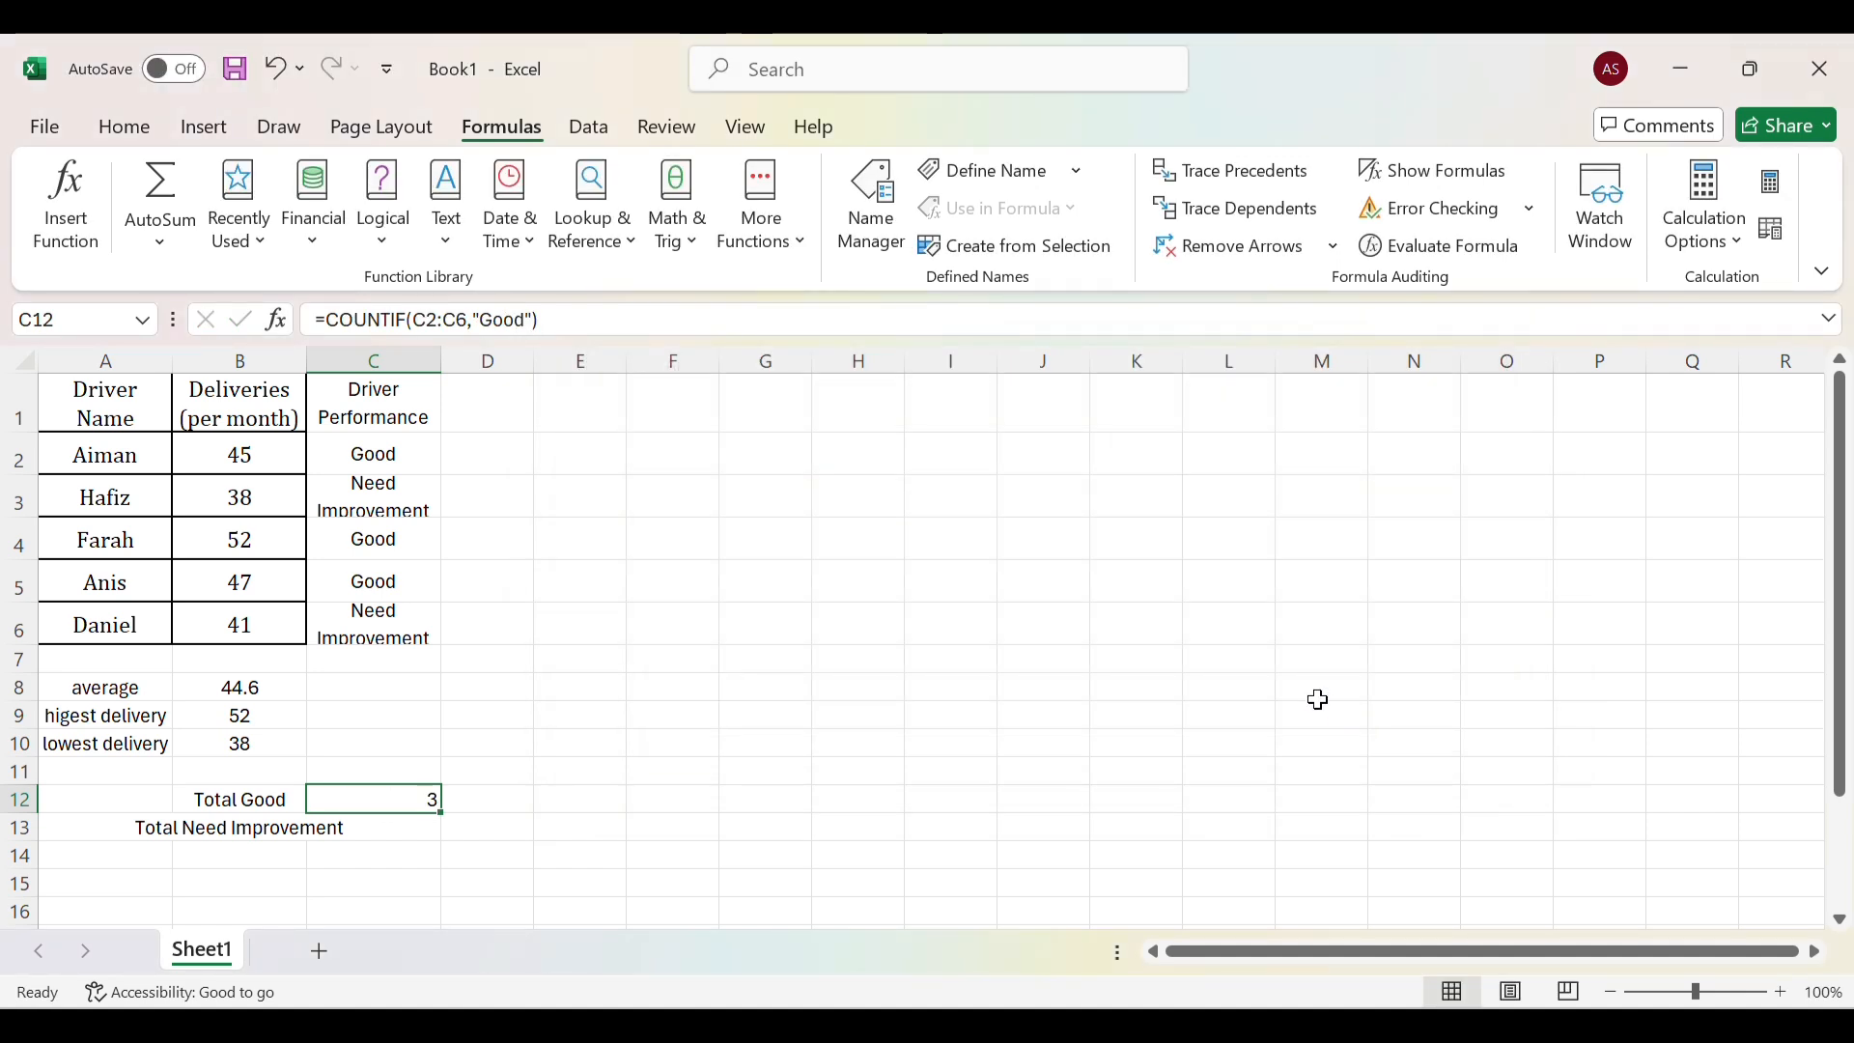
Insert a COUNTIF function in cell C13 over the range C2:C6 with the criterion "Need Improvement".
left_click(375, 825)
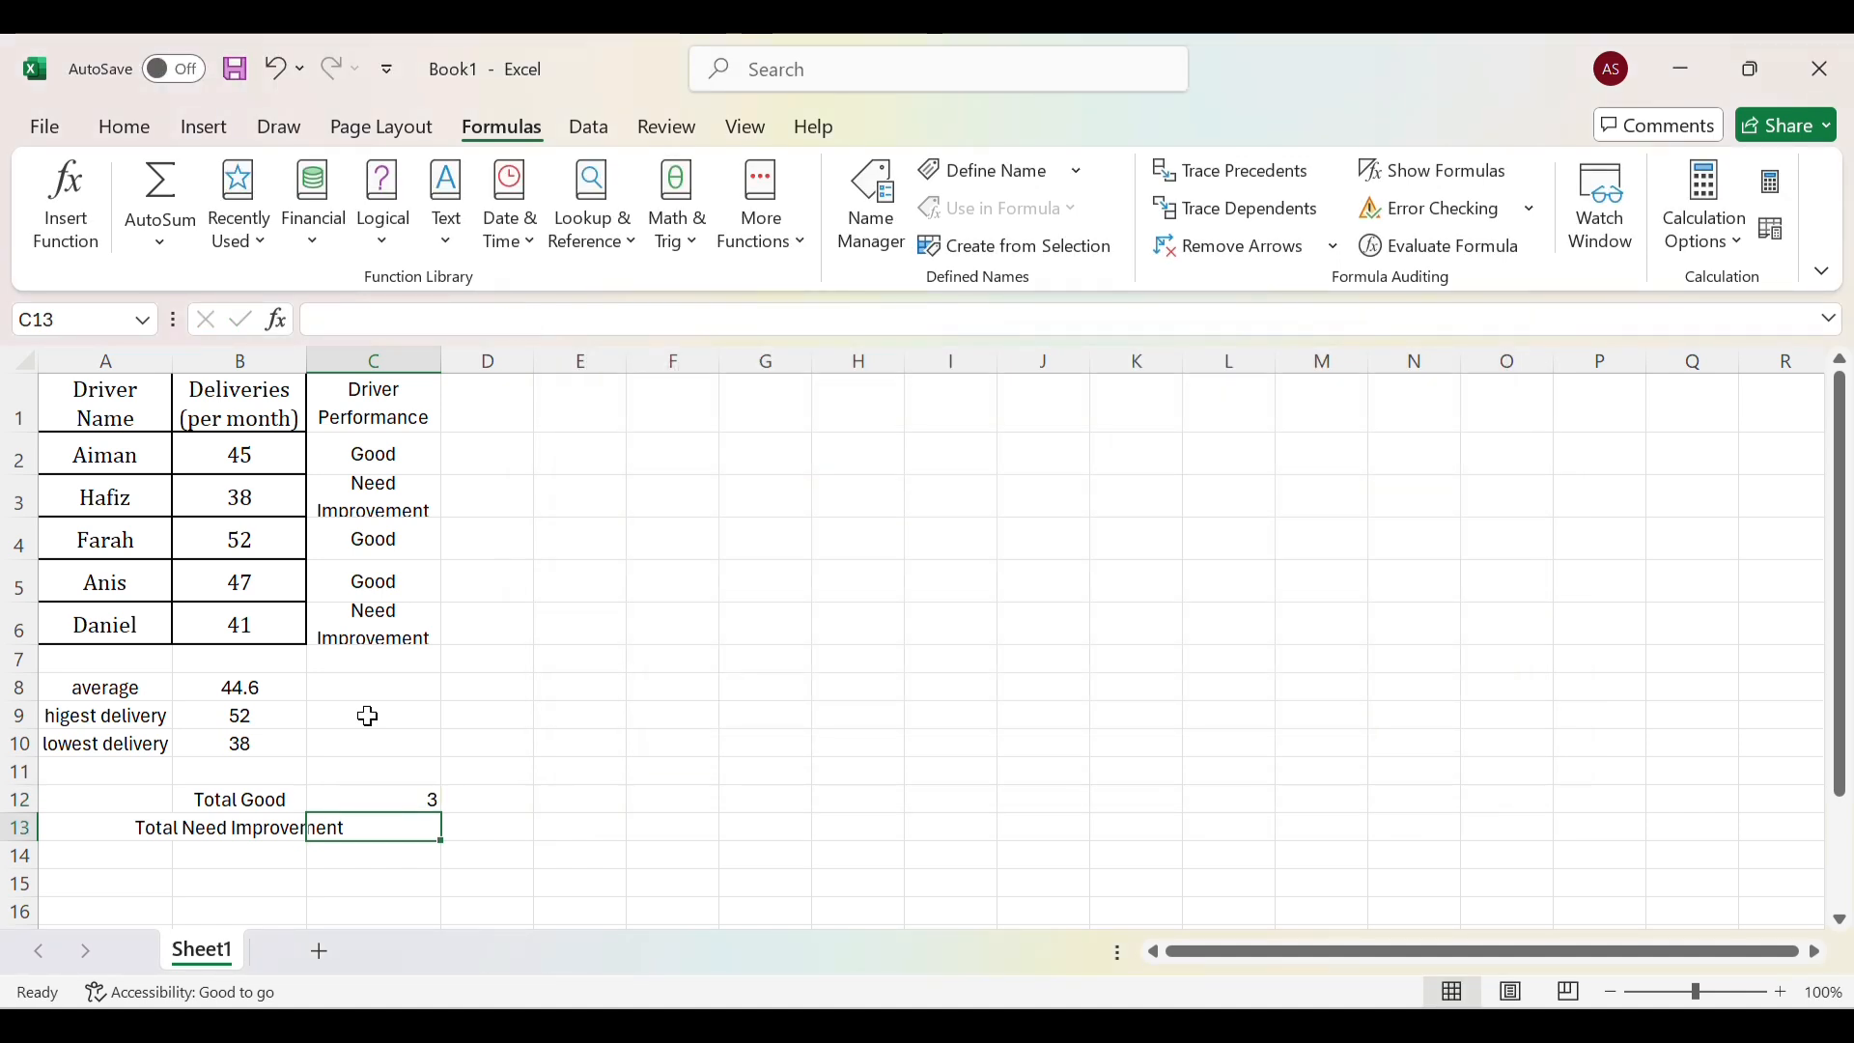
left_click_drag(353, 452, 363, 625)
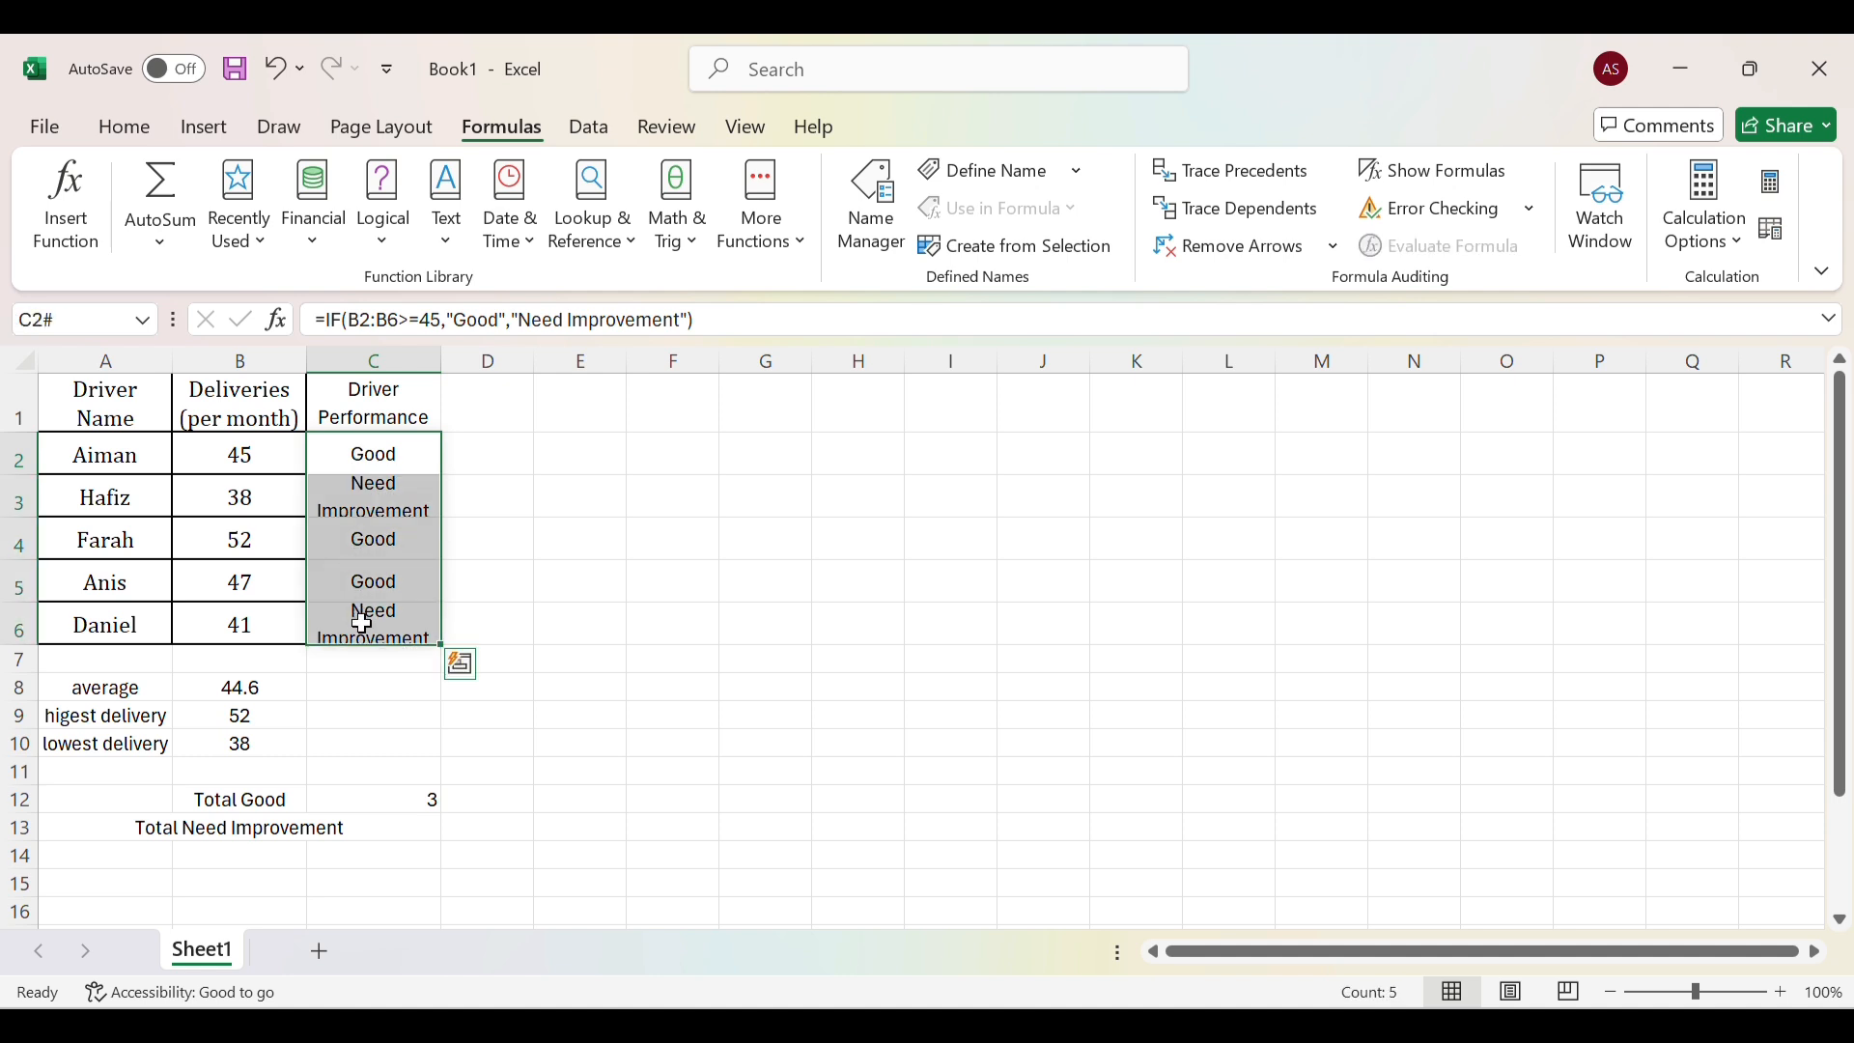
left_click(425, 828)
left_click(73, 193)
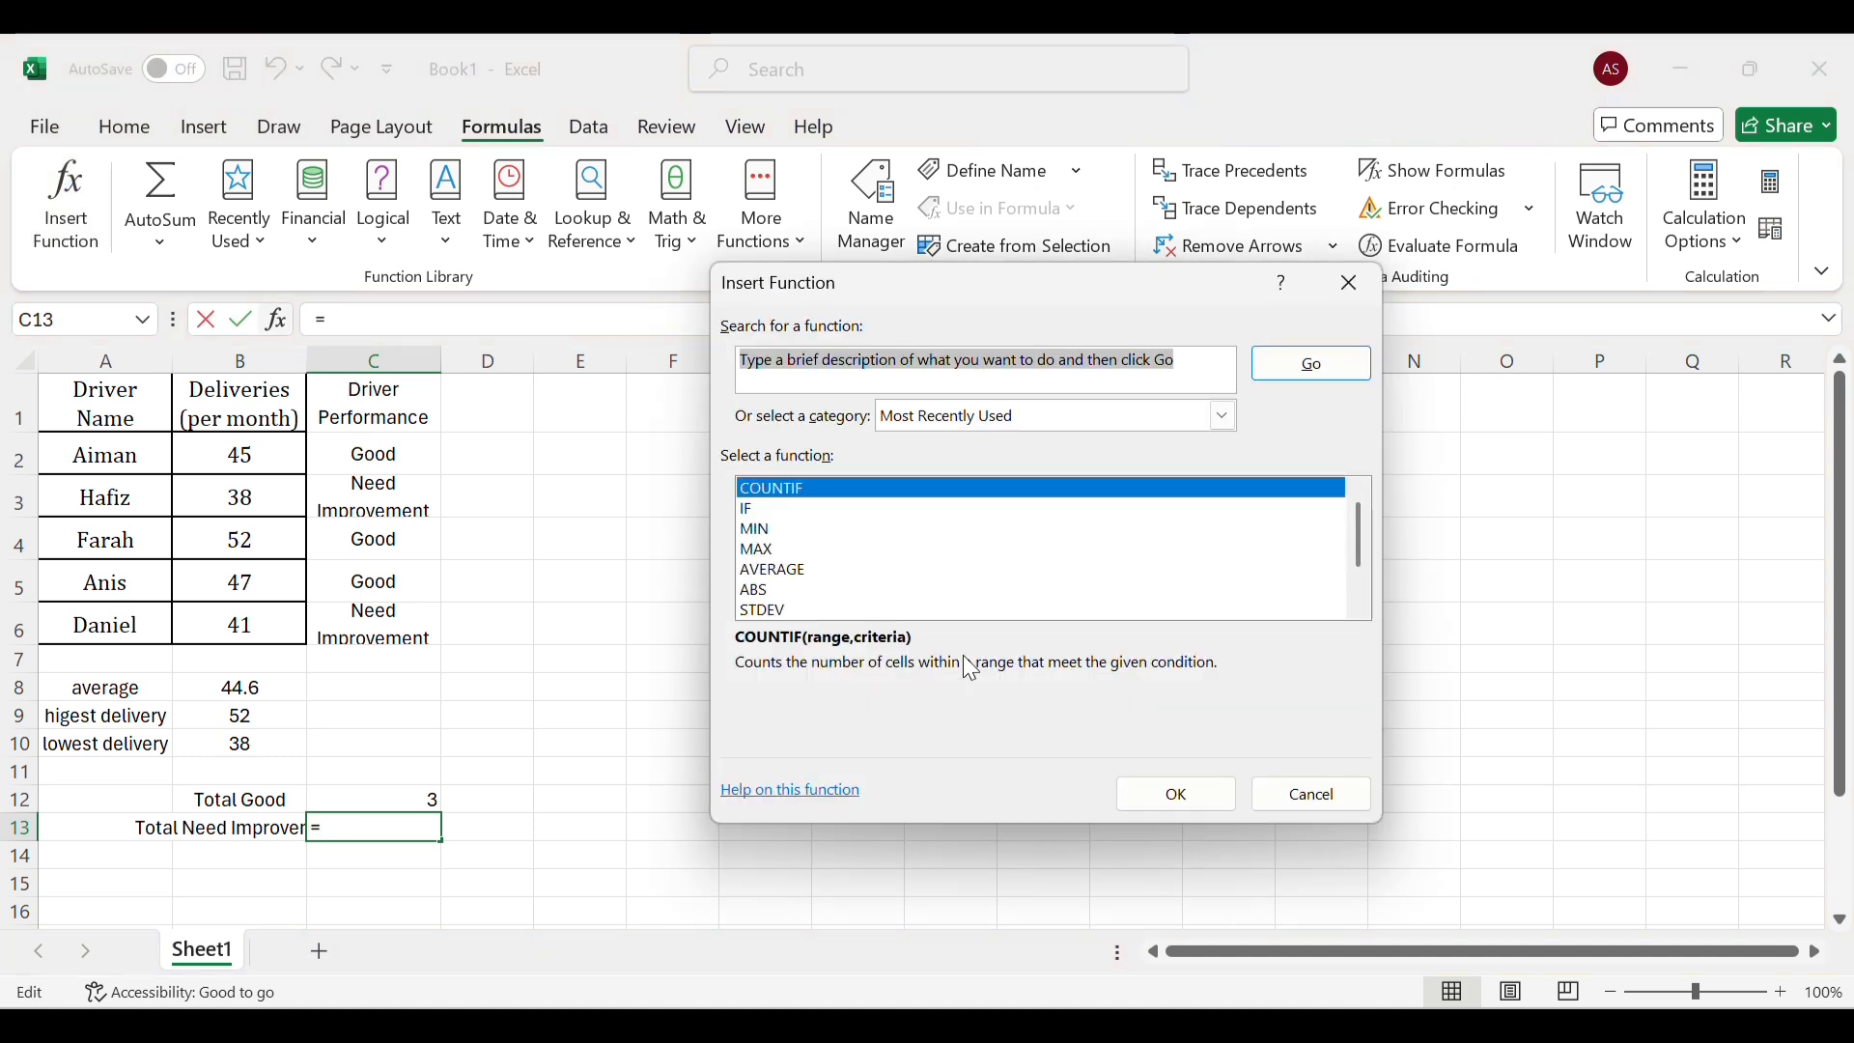
left_click(1180, 803)
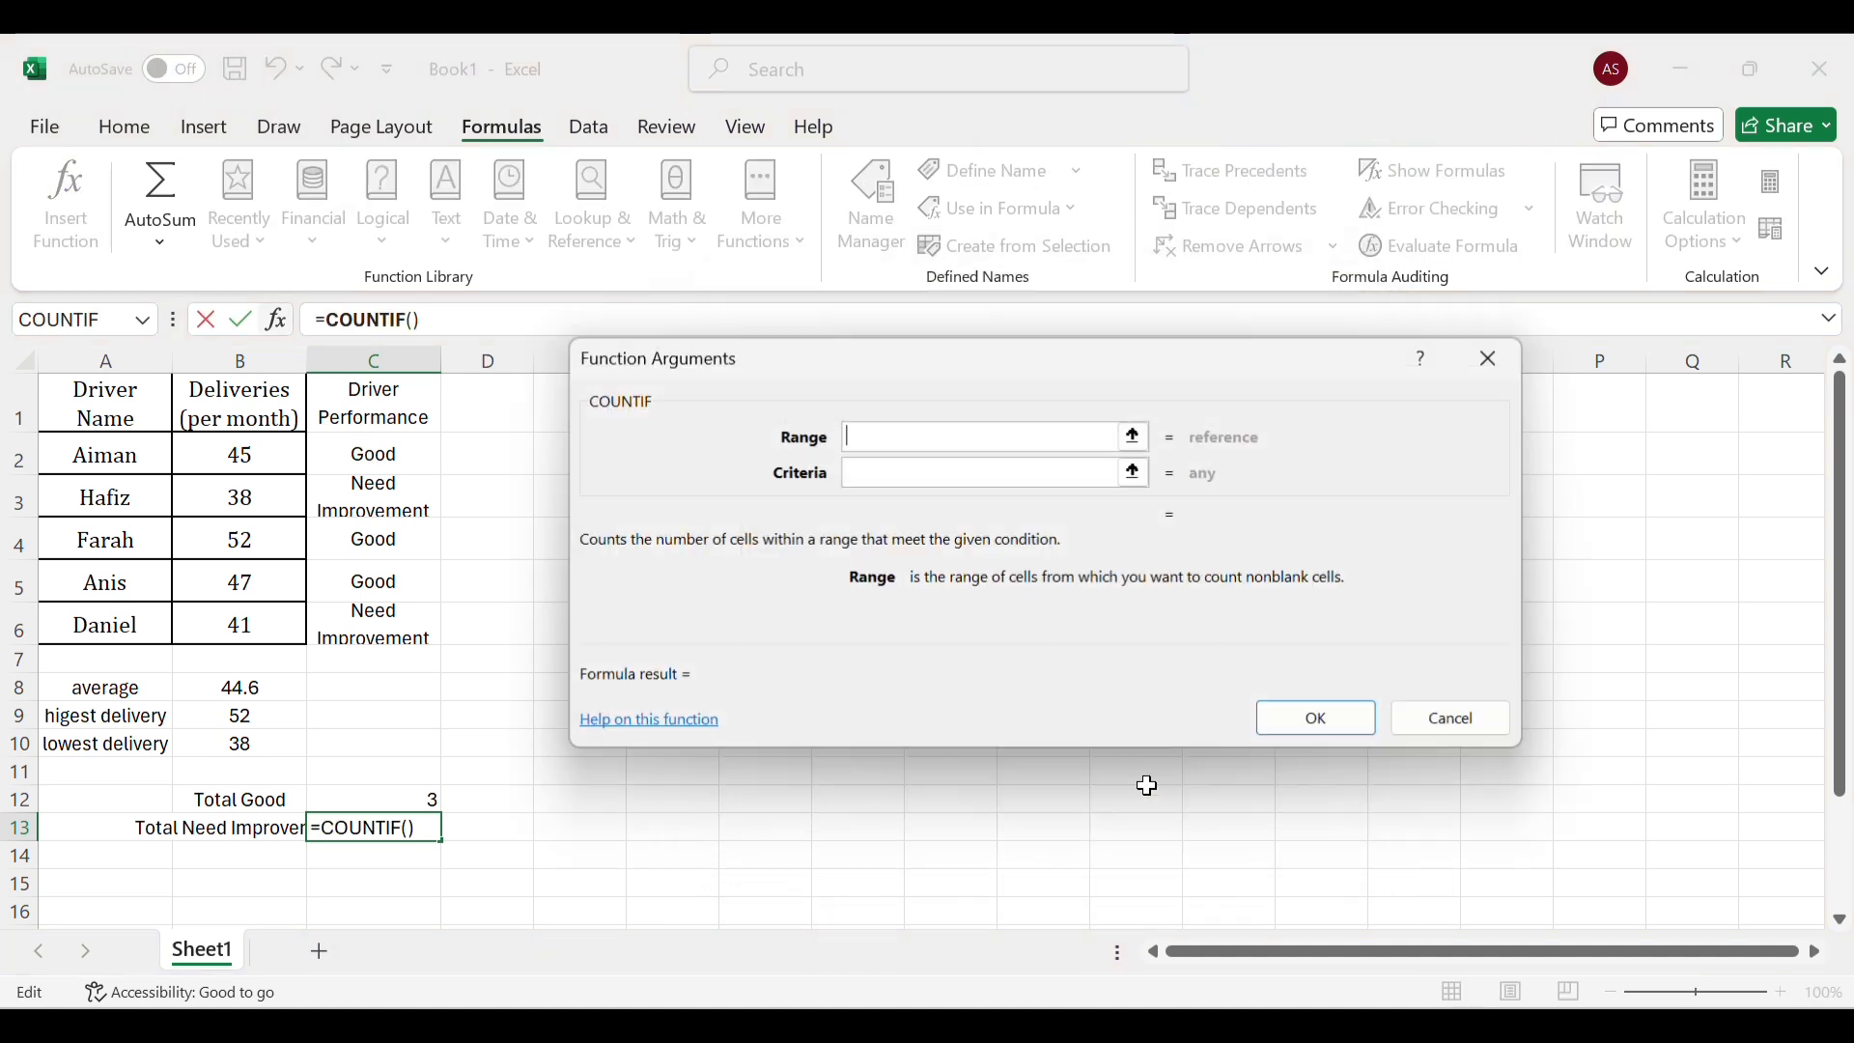
left_click_drag(331, 458, 331, 638)
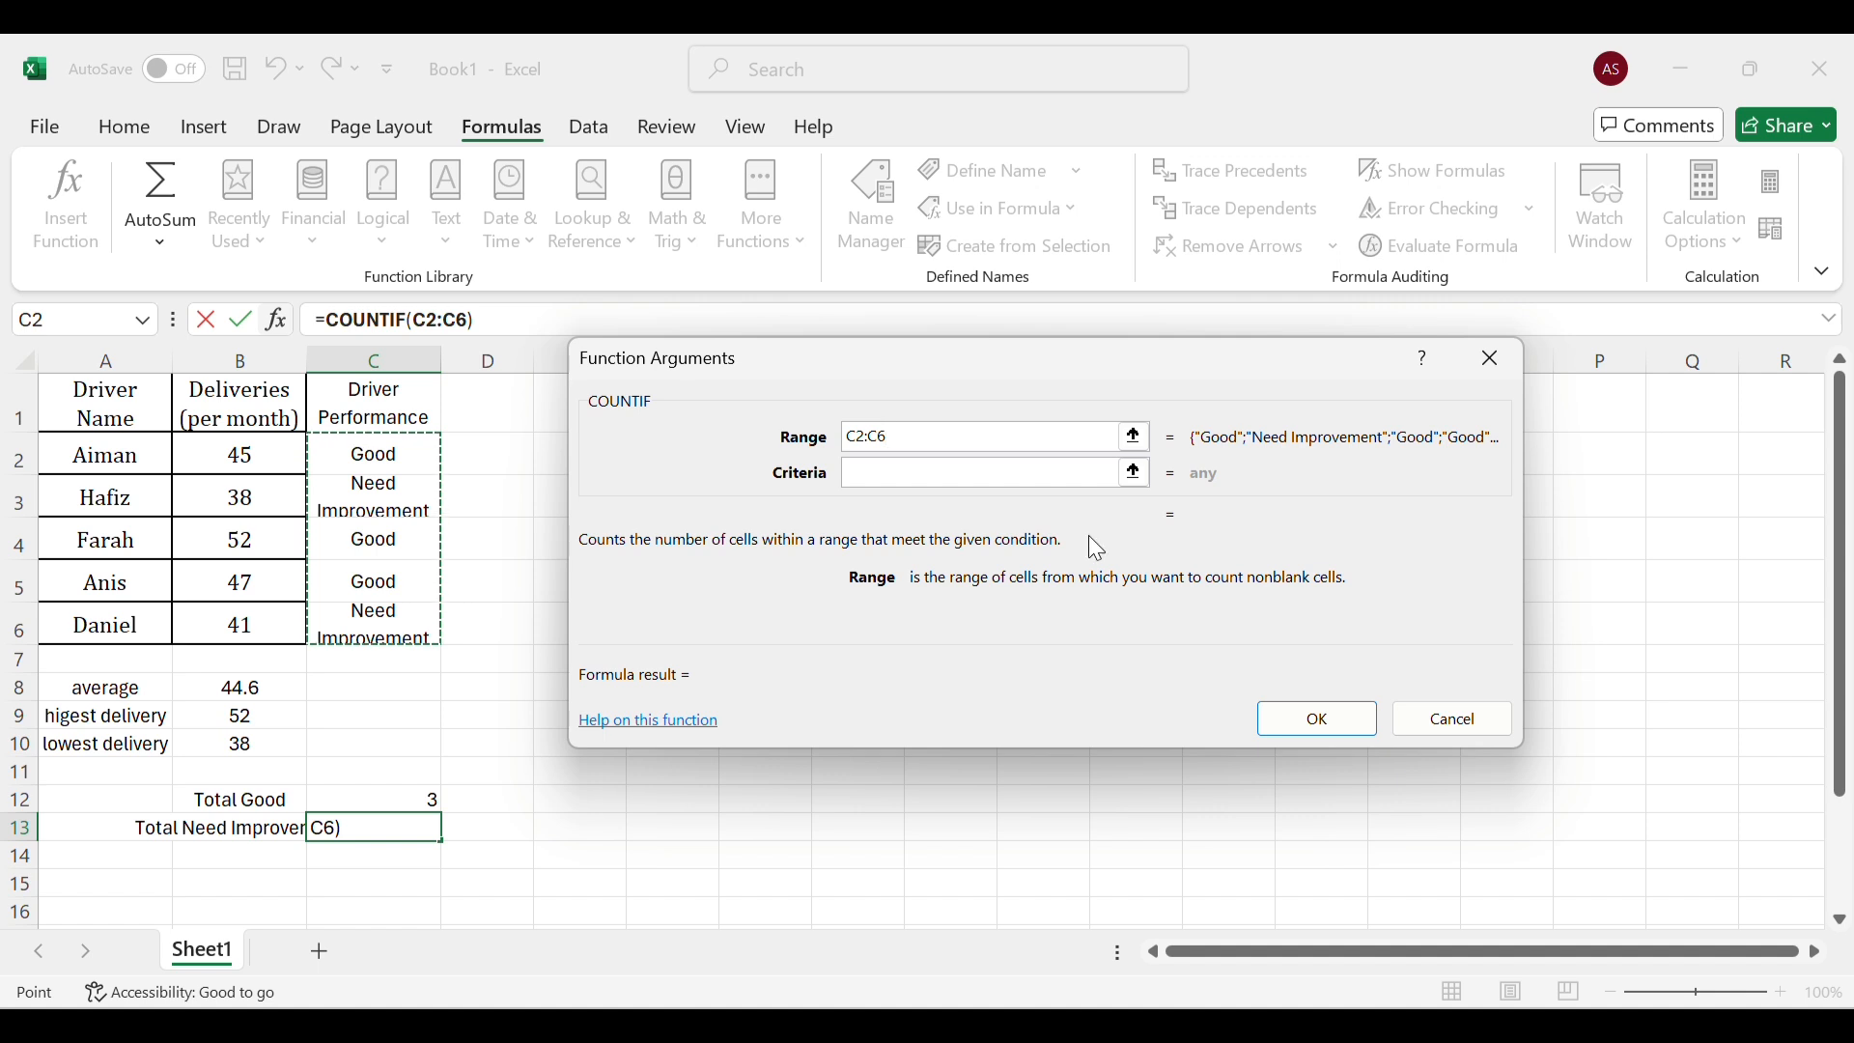
left_click(970, 466)
left_click(969, 465)
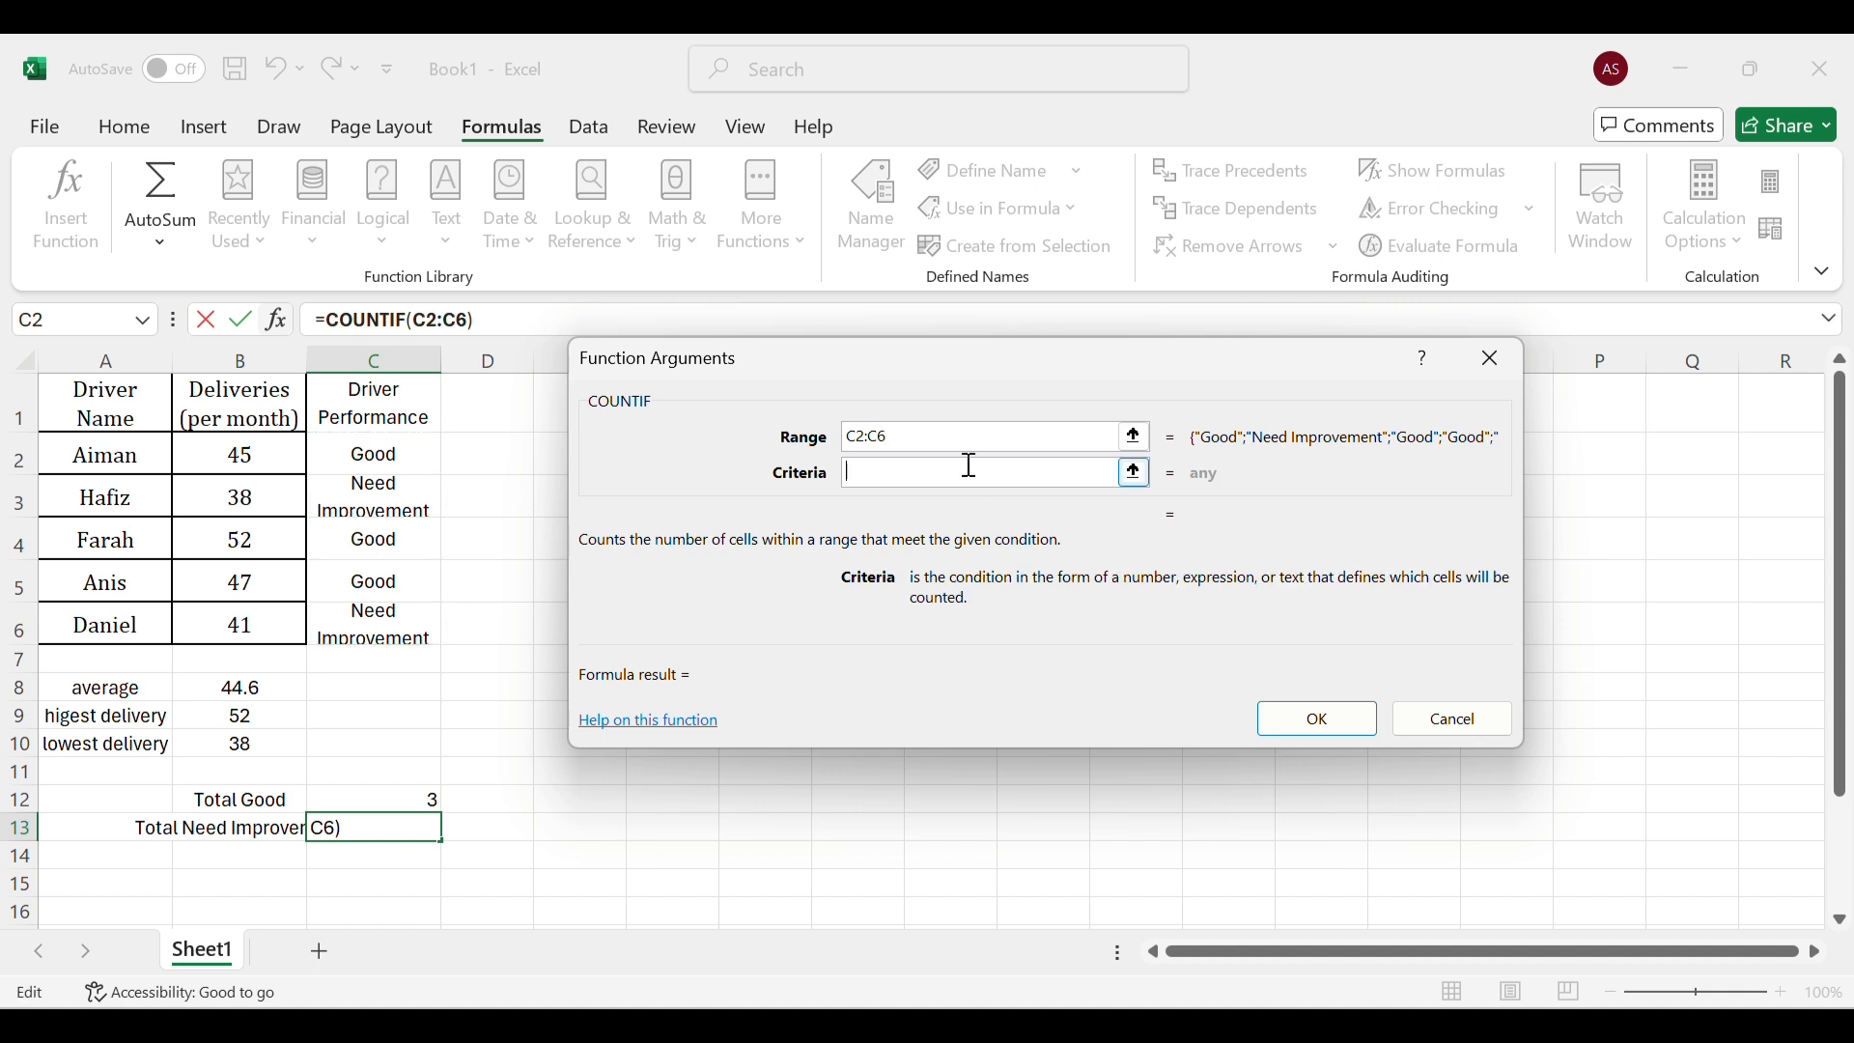
type("Need ")
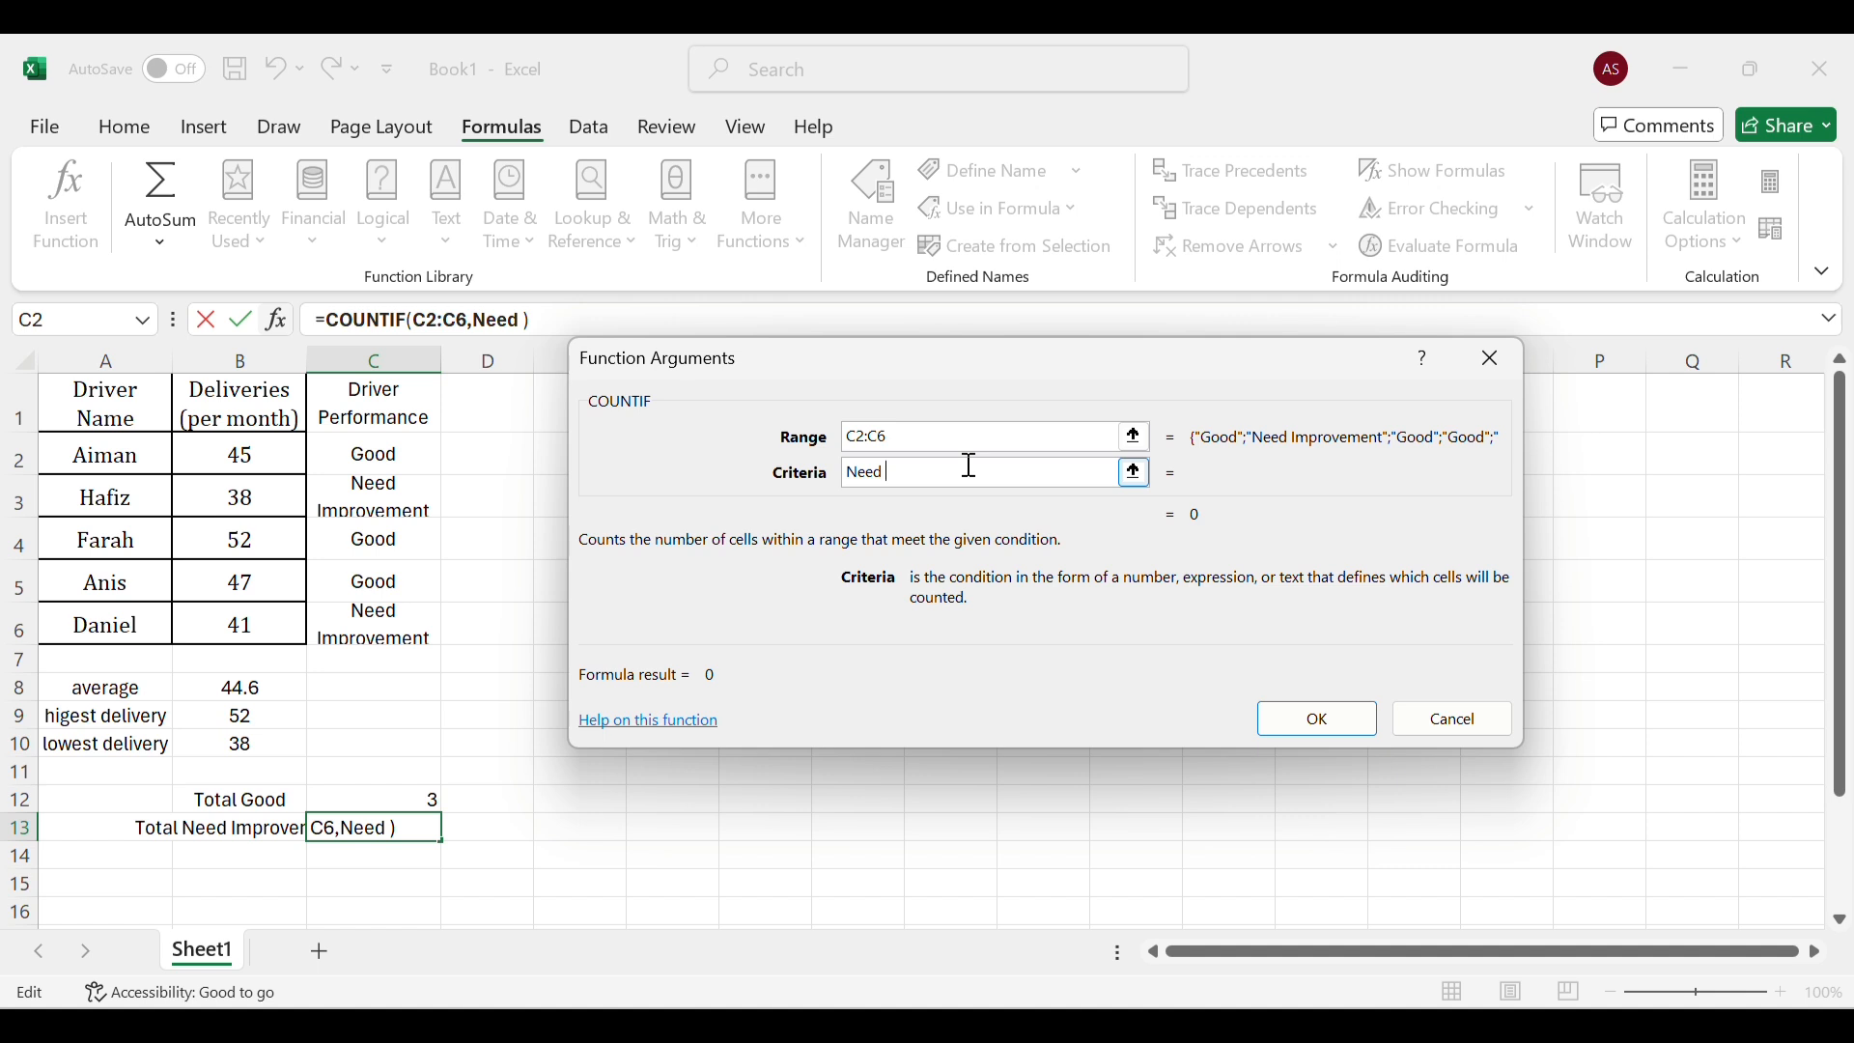
type("Improvem")
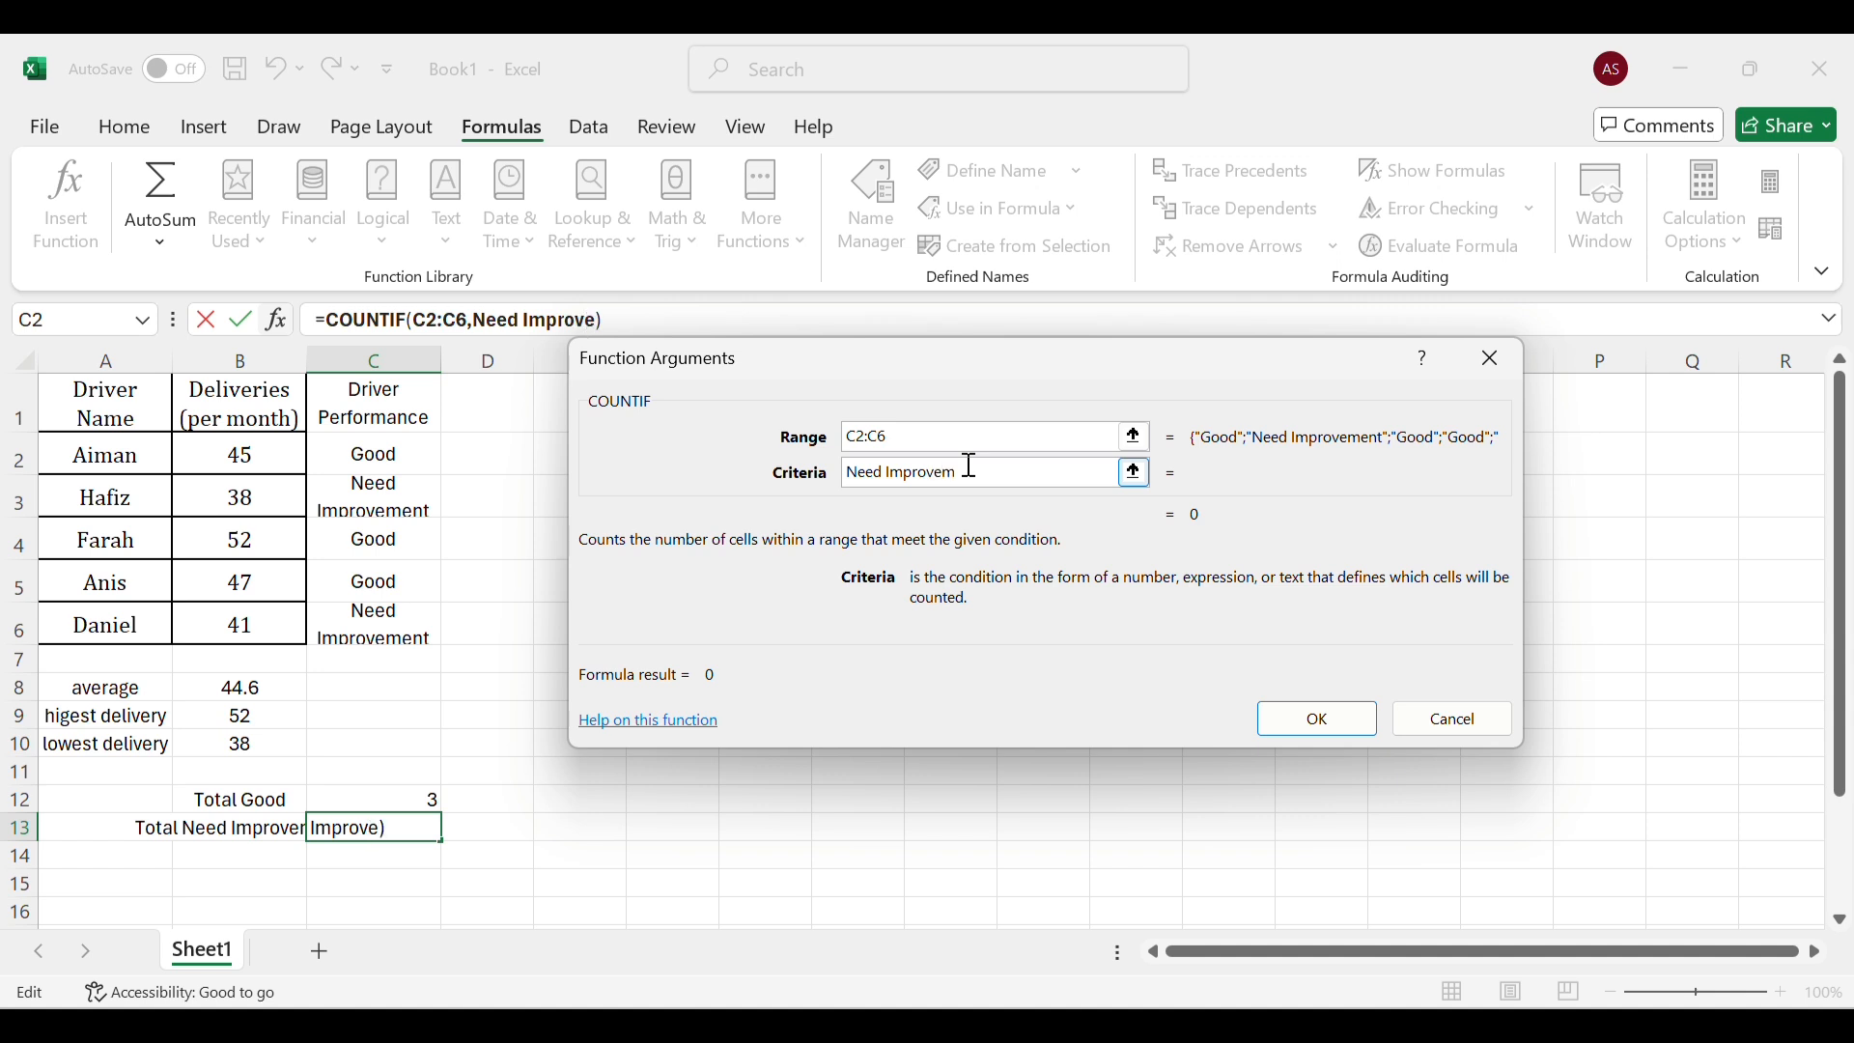
type("ent")
left_click(1330, 729)
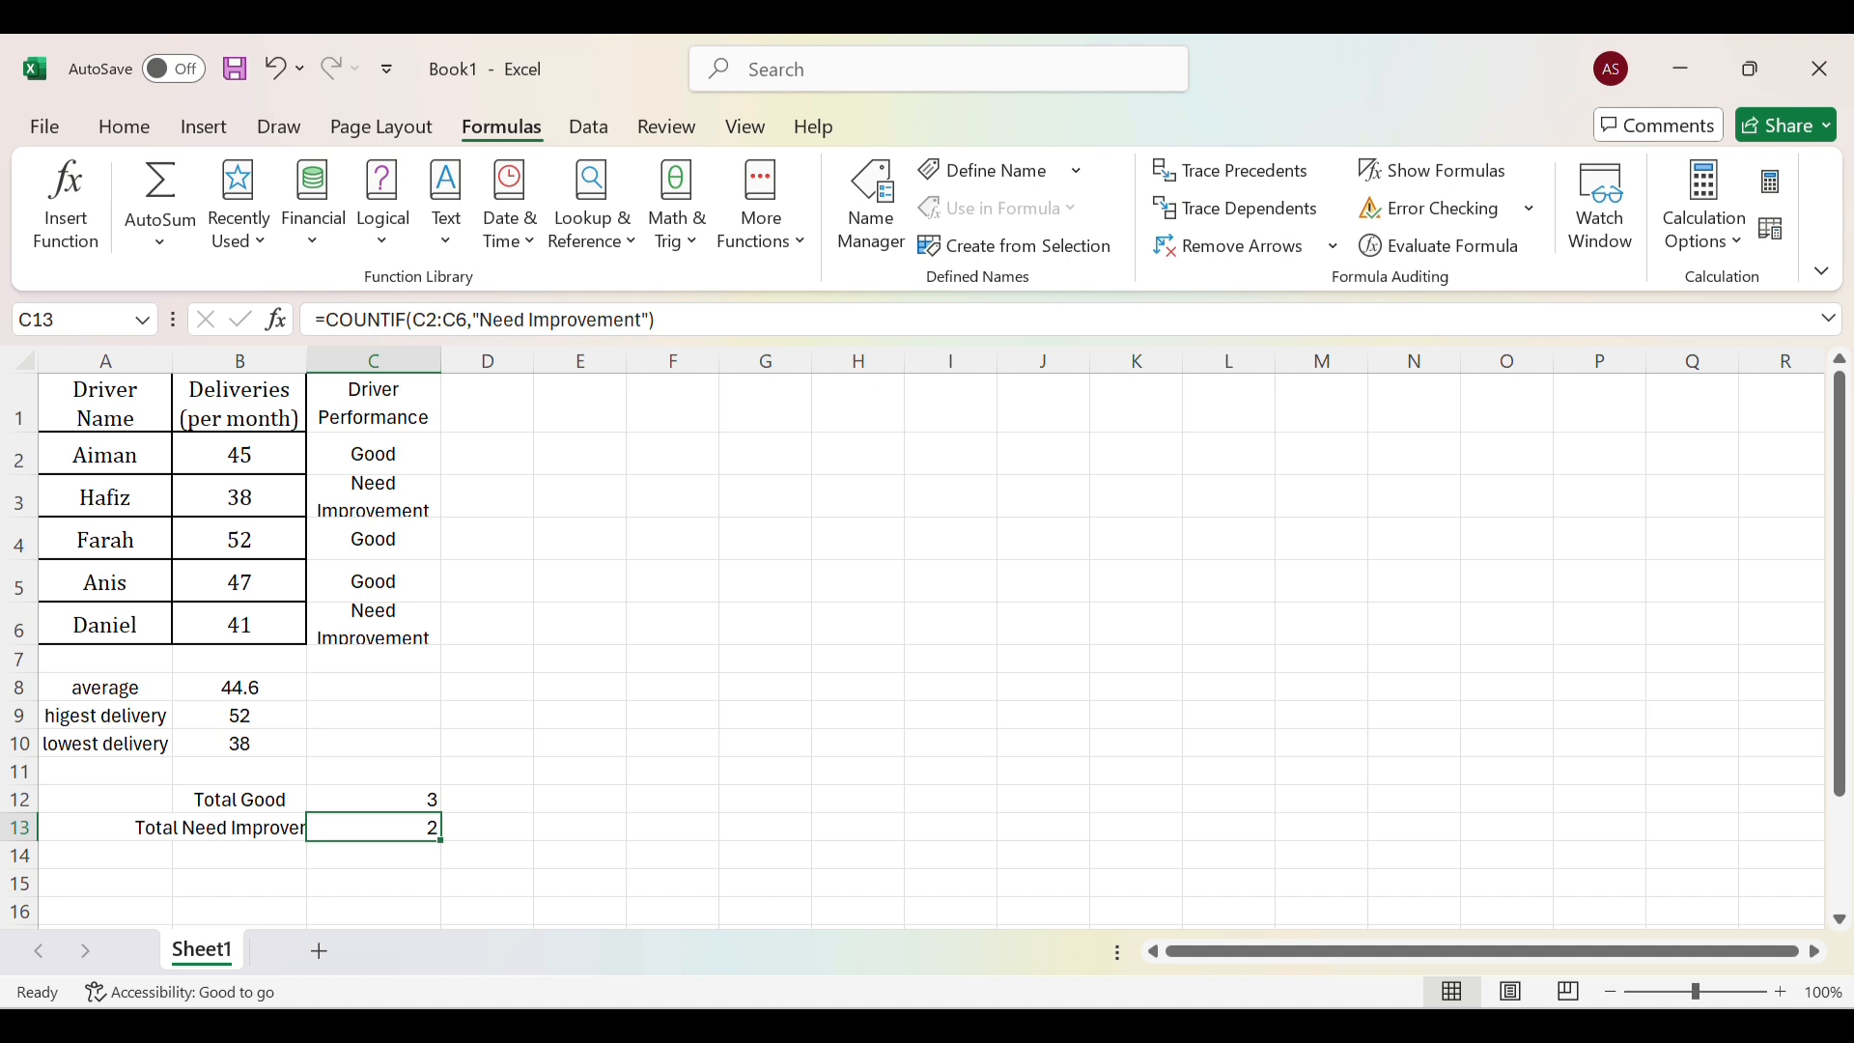
Insert a 2-D clustered column chart from the driver names and monthly deliveries in A1:B6.
left_click(744, 1026)
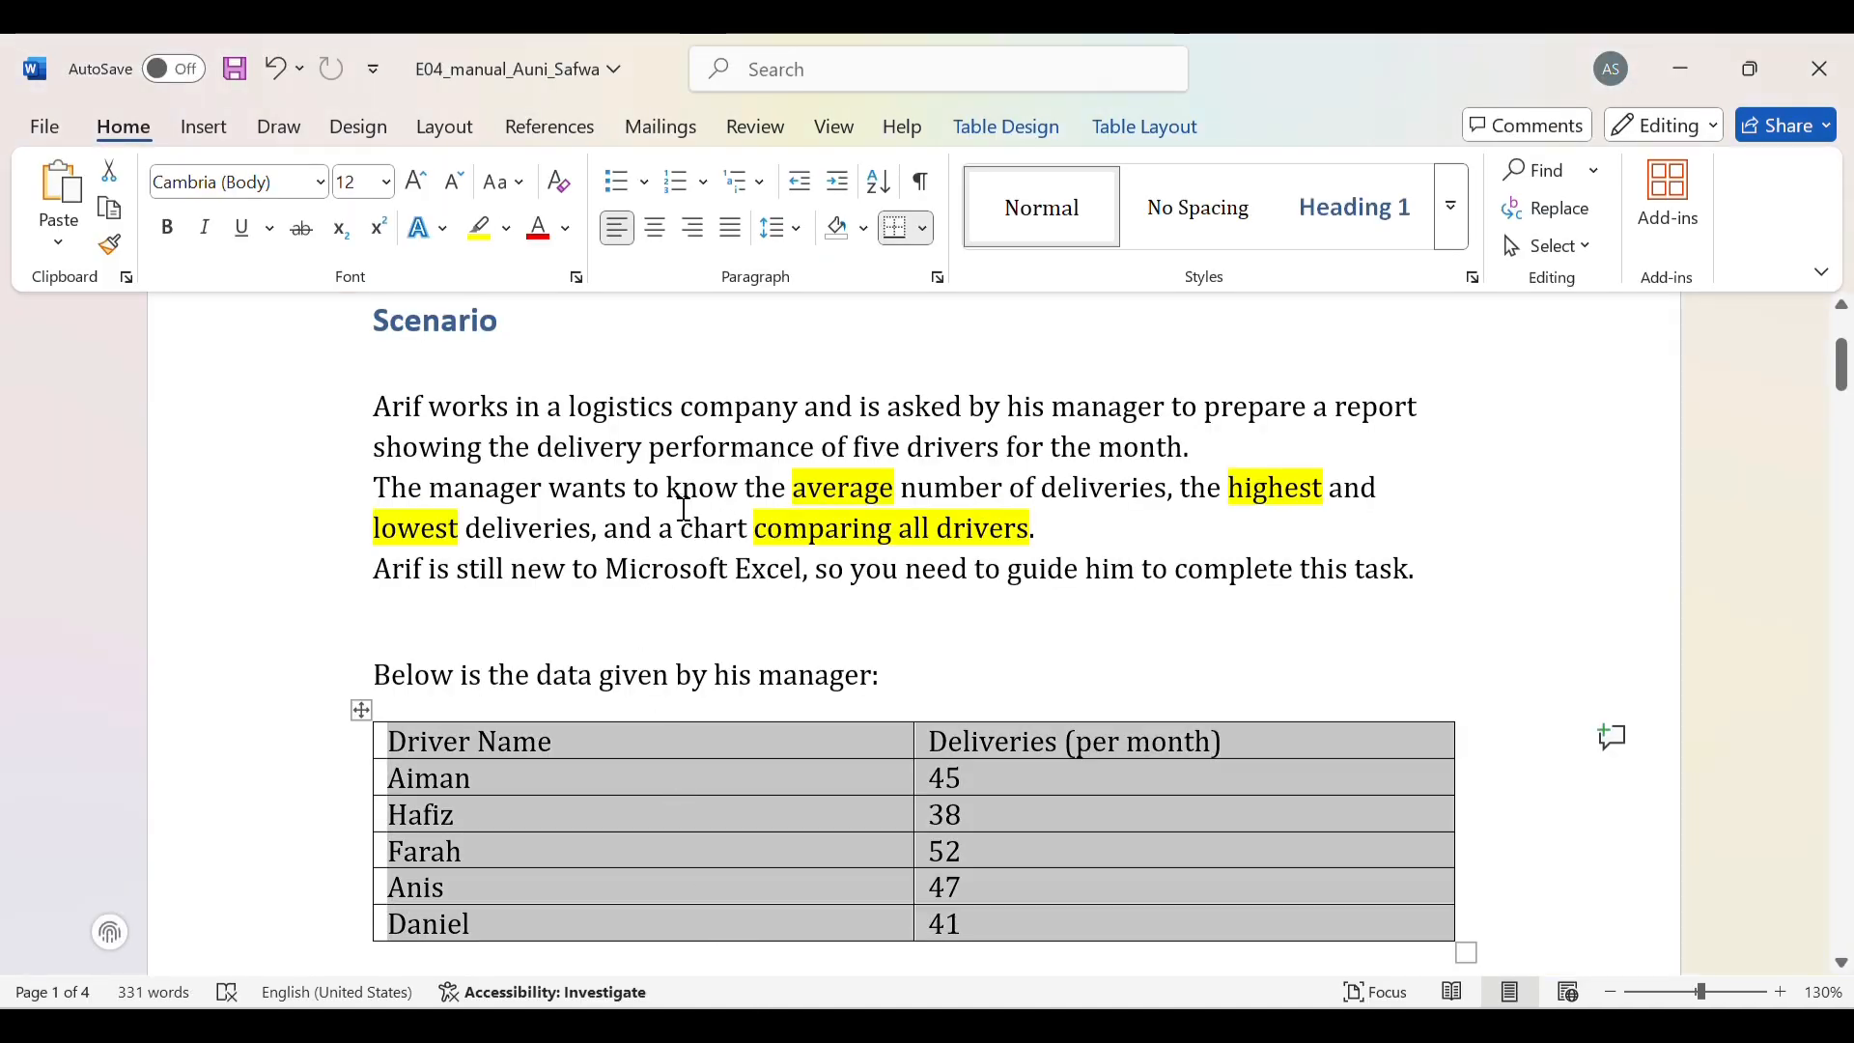
left_click(715, 893)
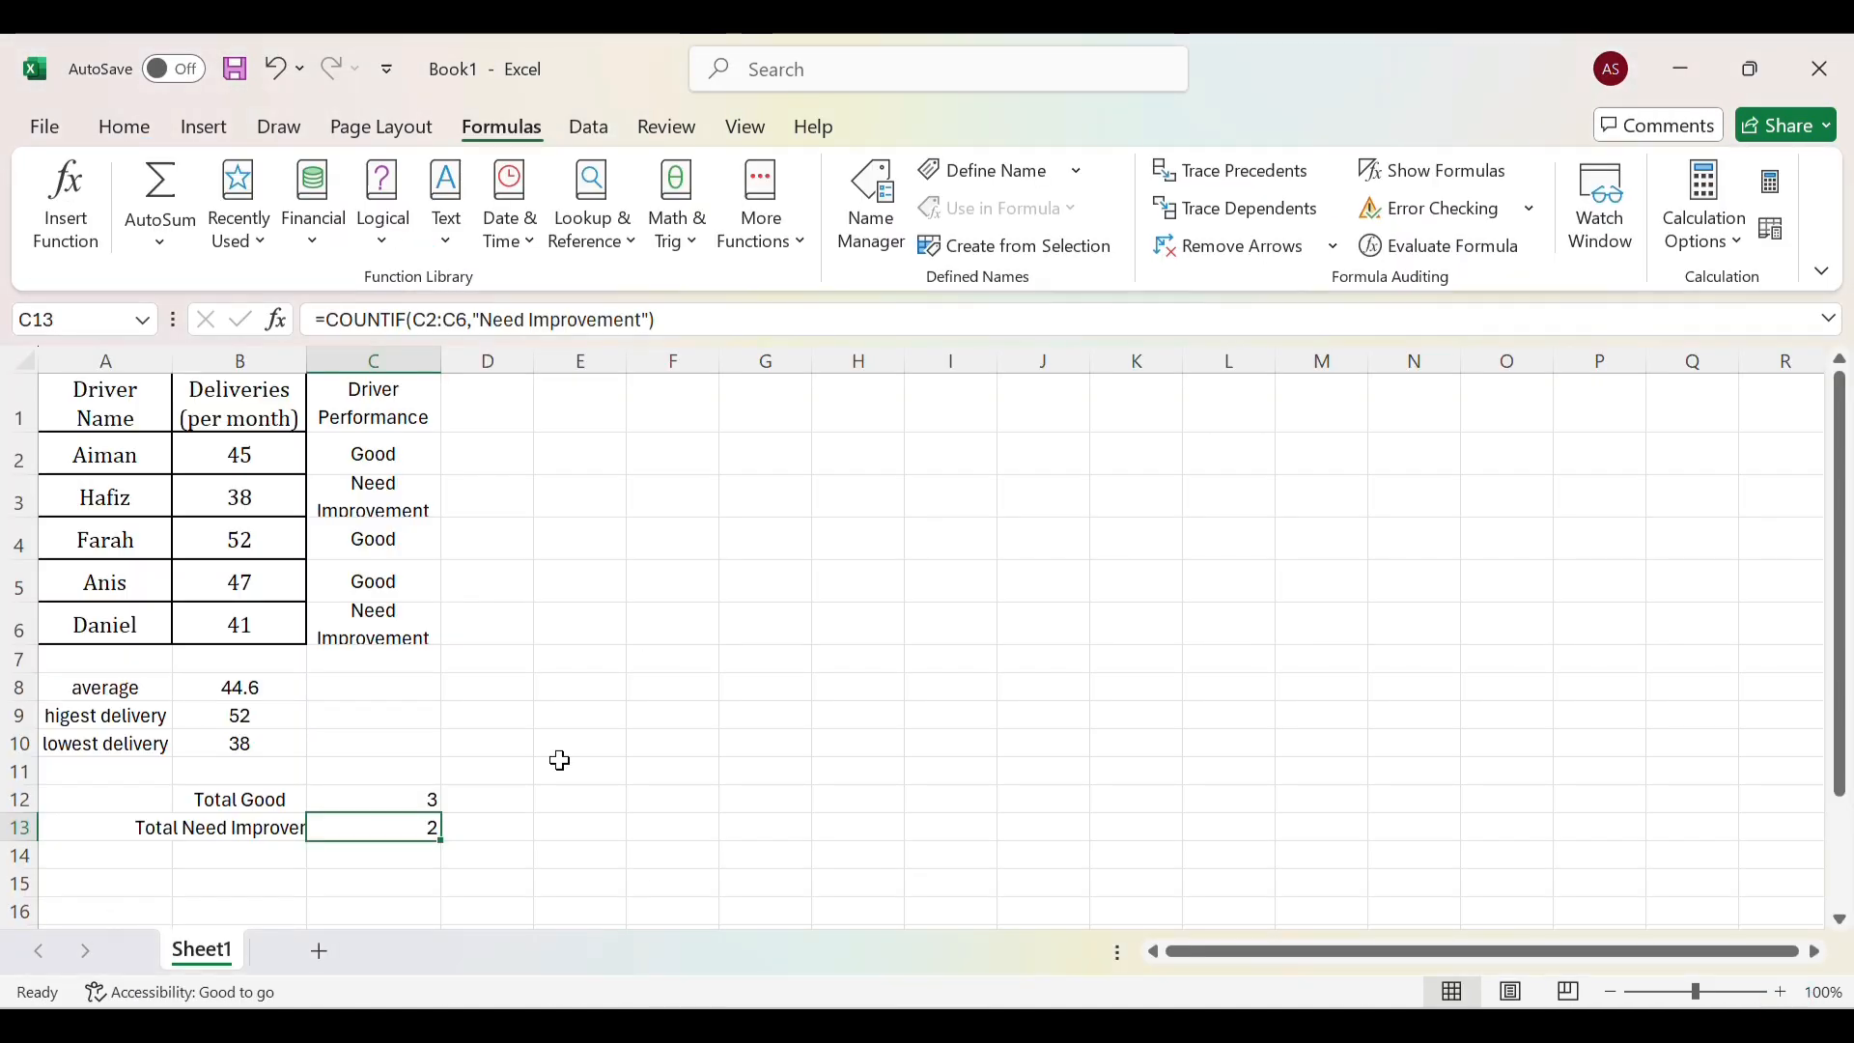
left_click(76, 407)
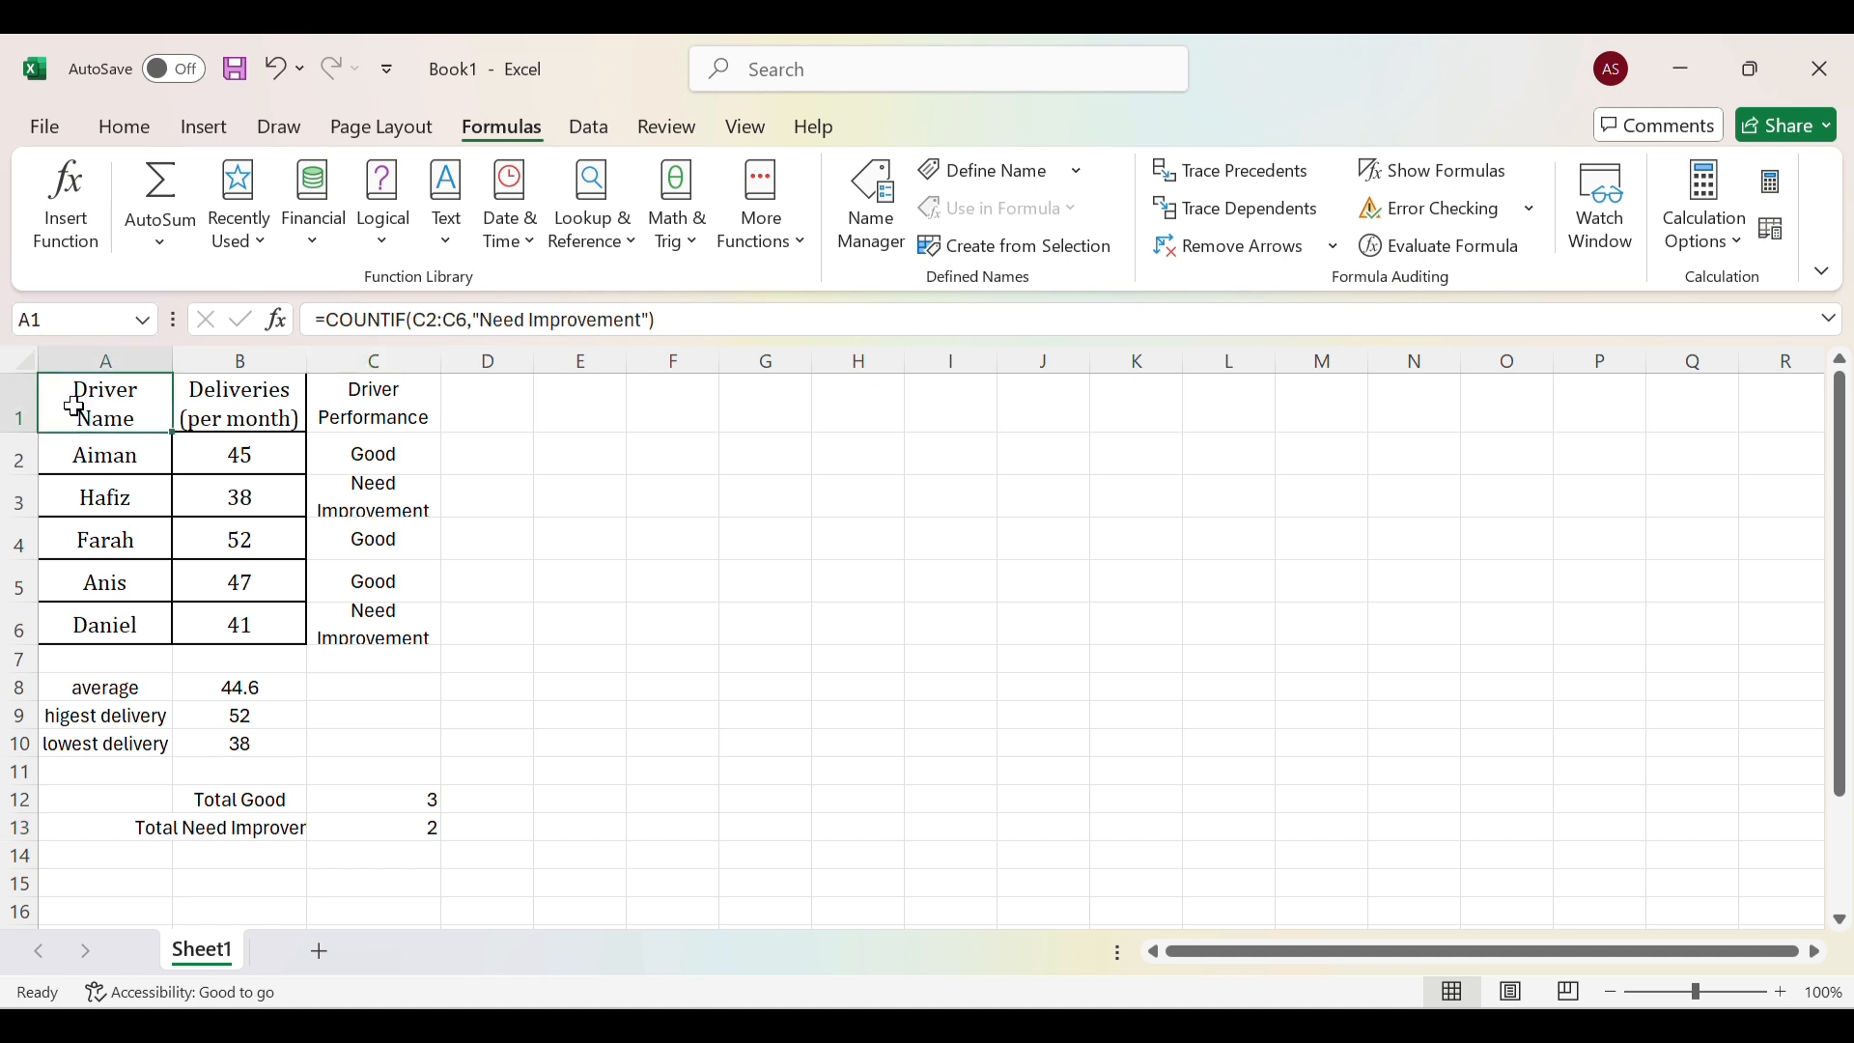
left_click_drag(75, 406, 241, 618)
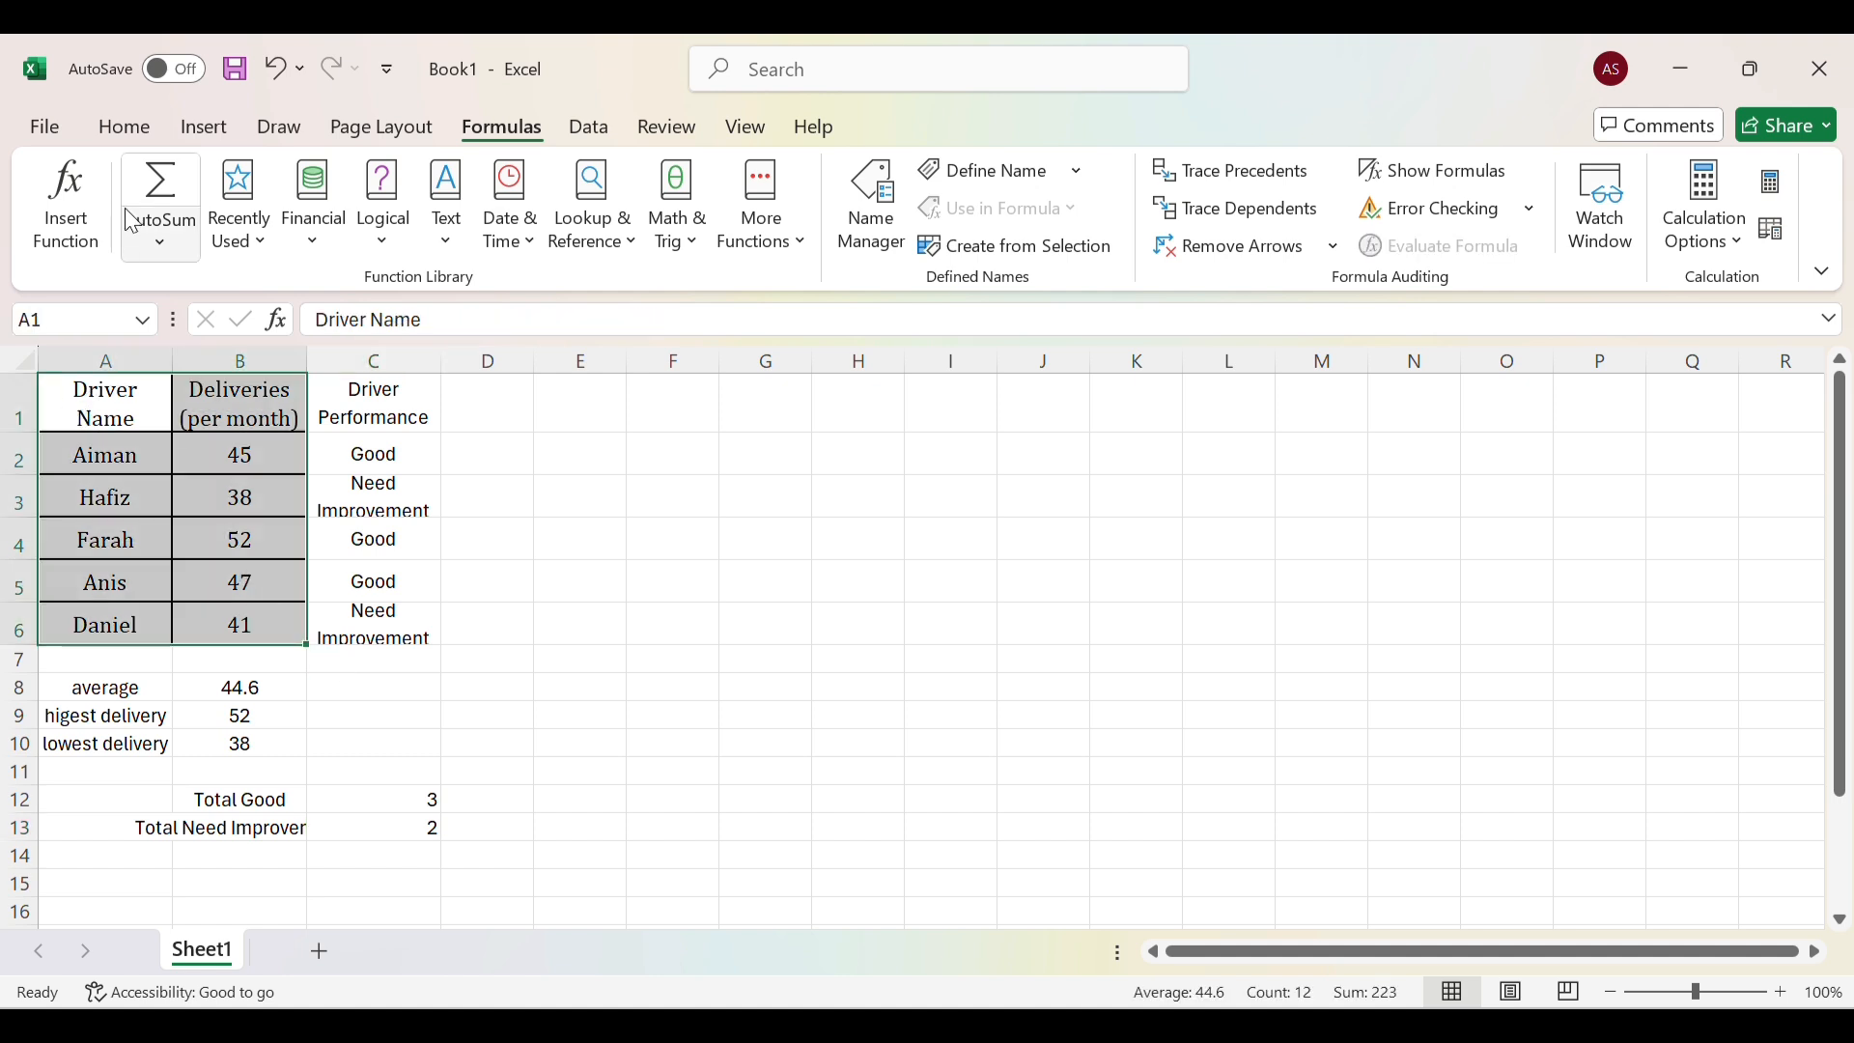
left_click(206, 127)
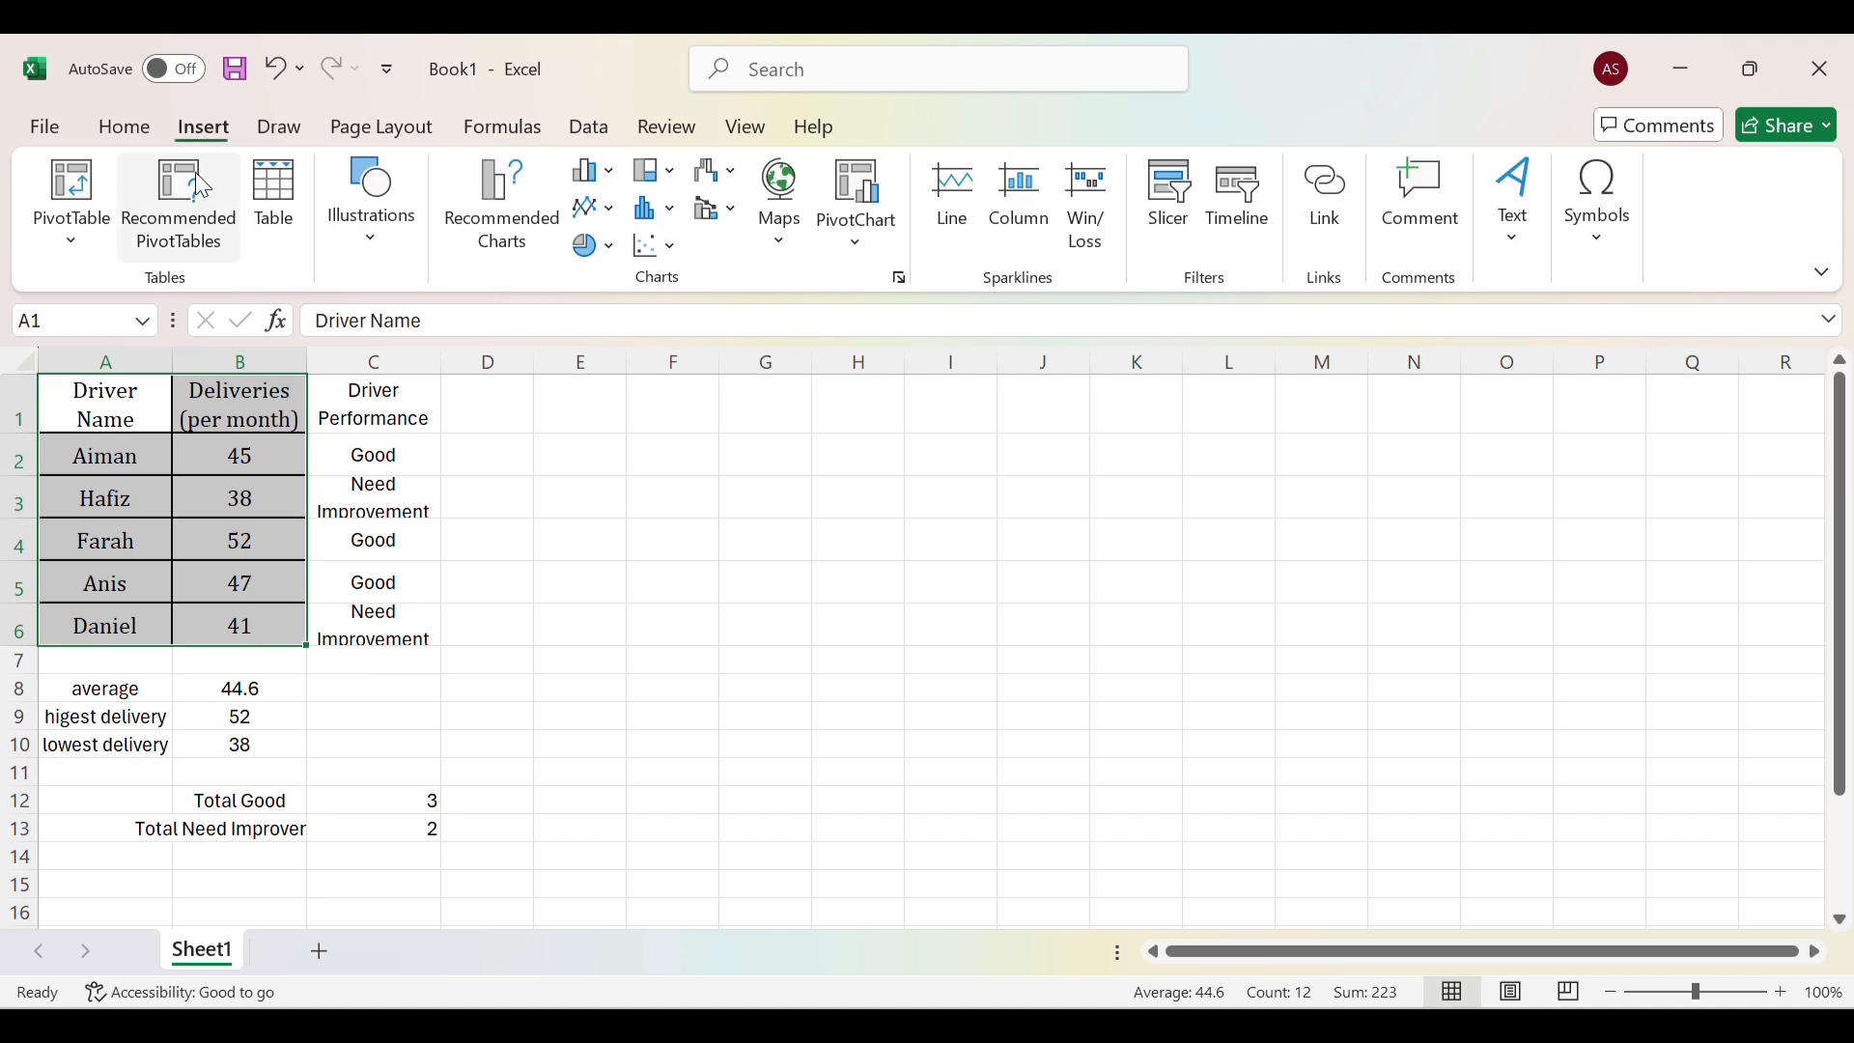
left_click(616, 172)
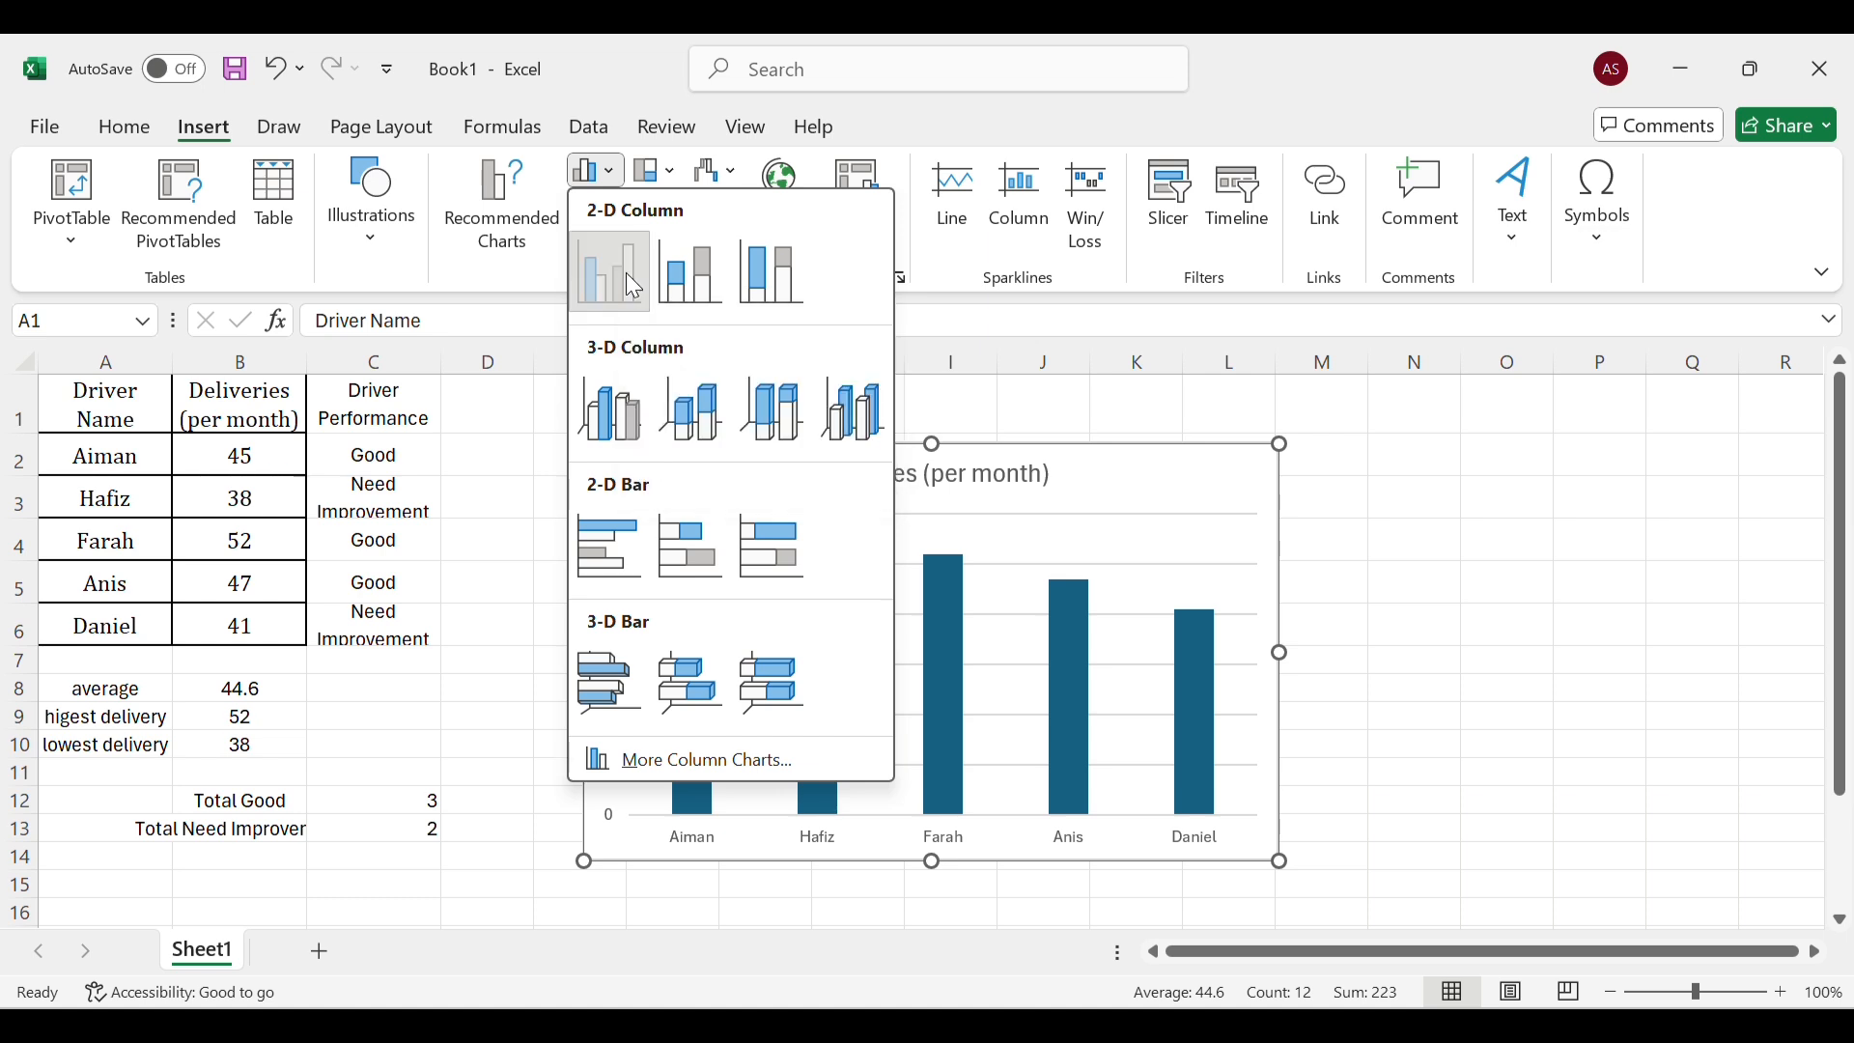
left_click(627, 273)
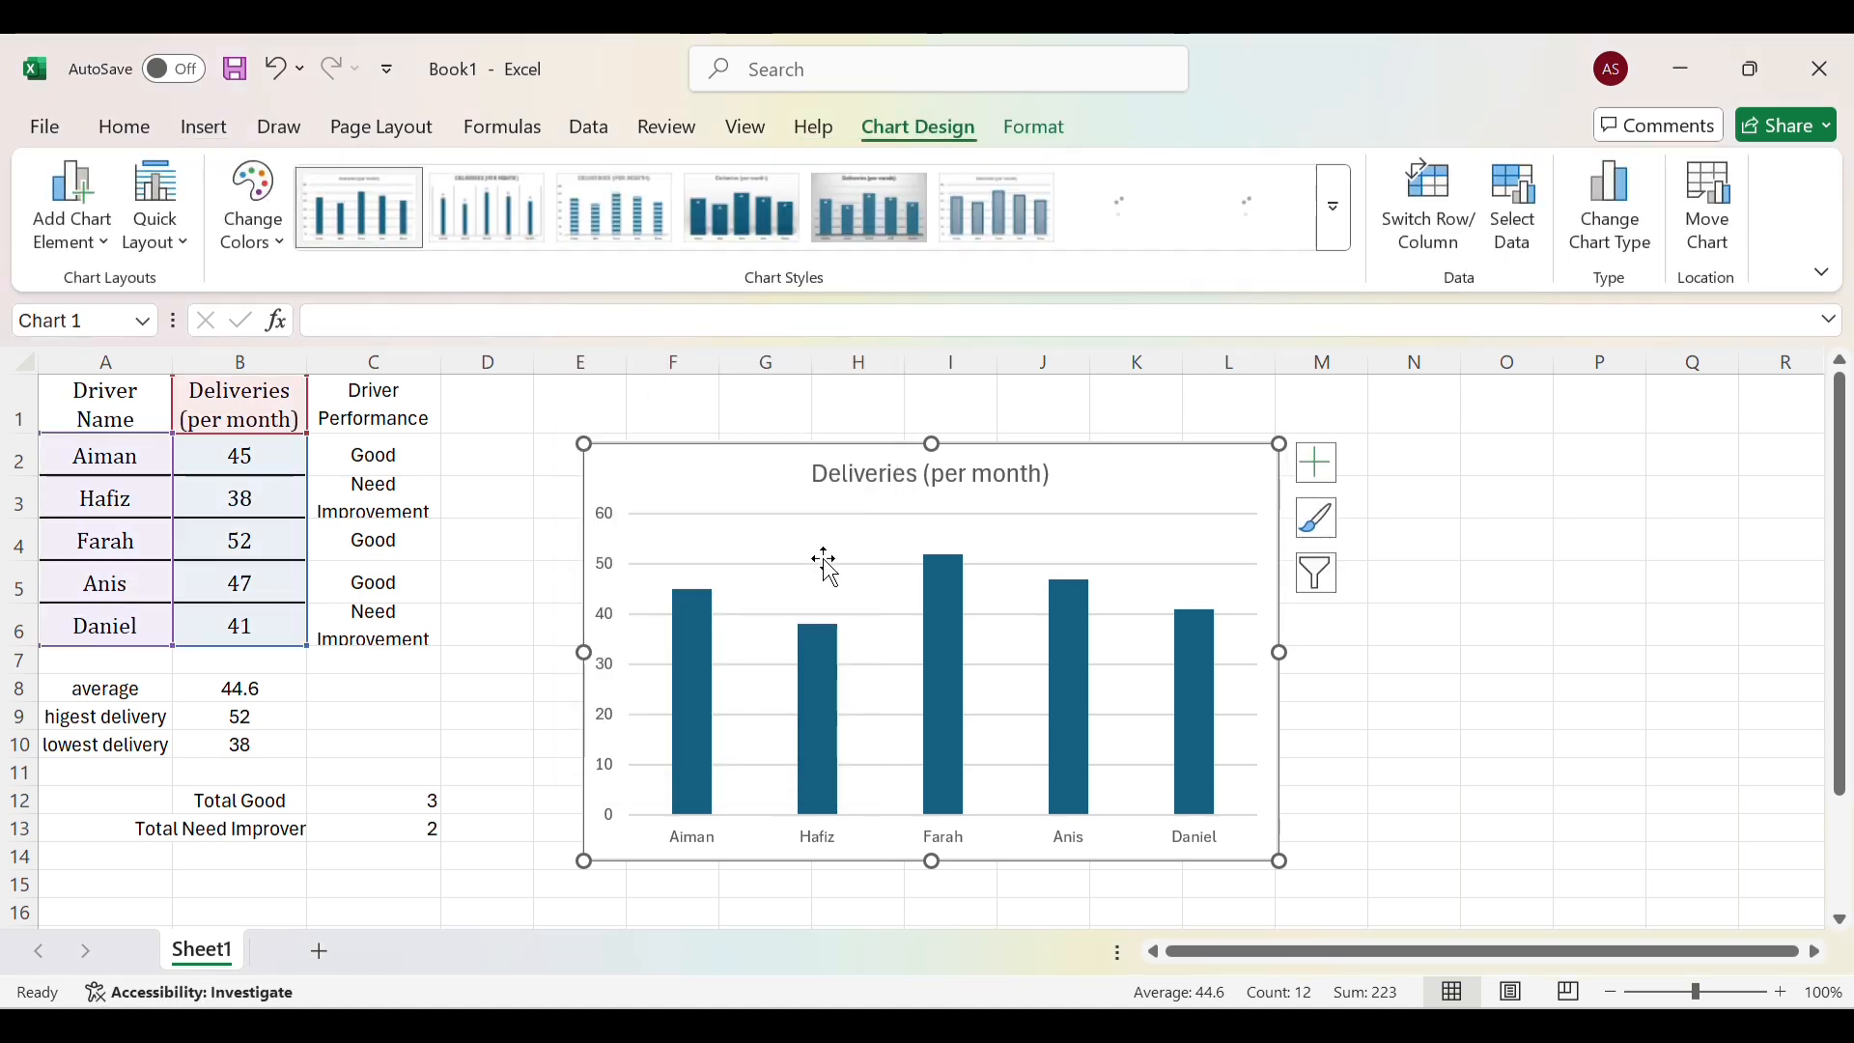
Change the chart title to "Deliveries of Each Driver This Month".
double_click(1019, 478)
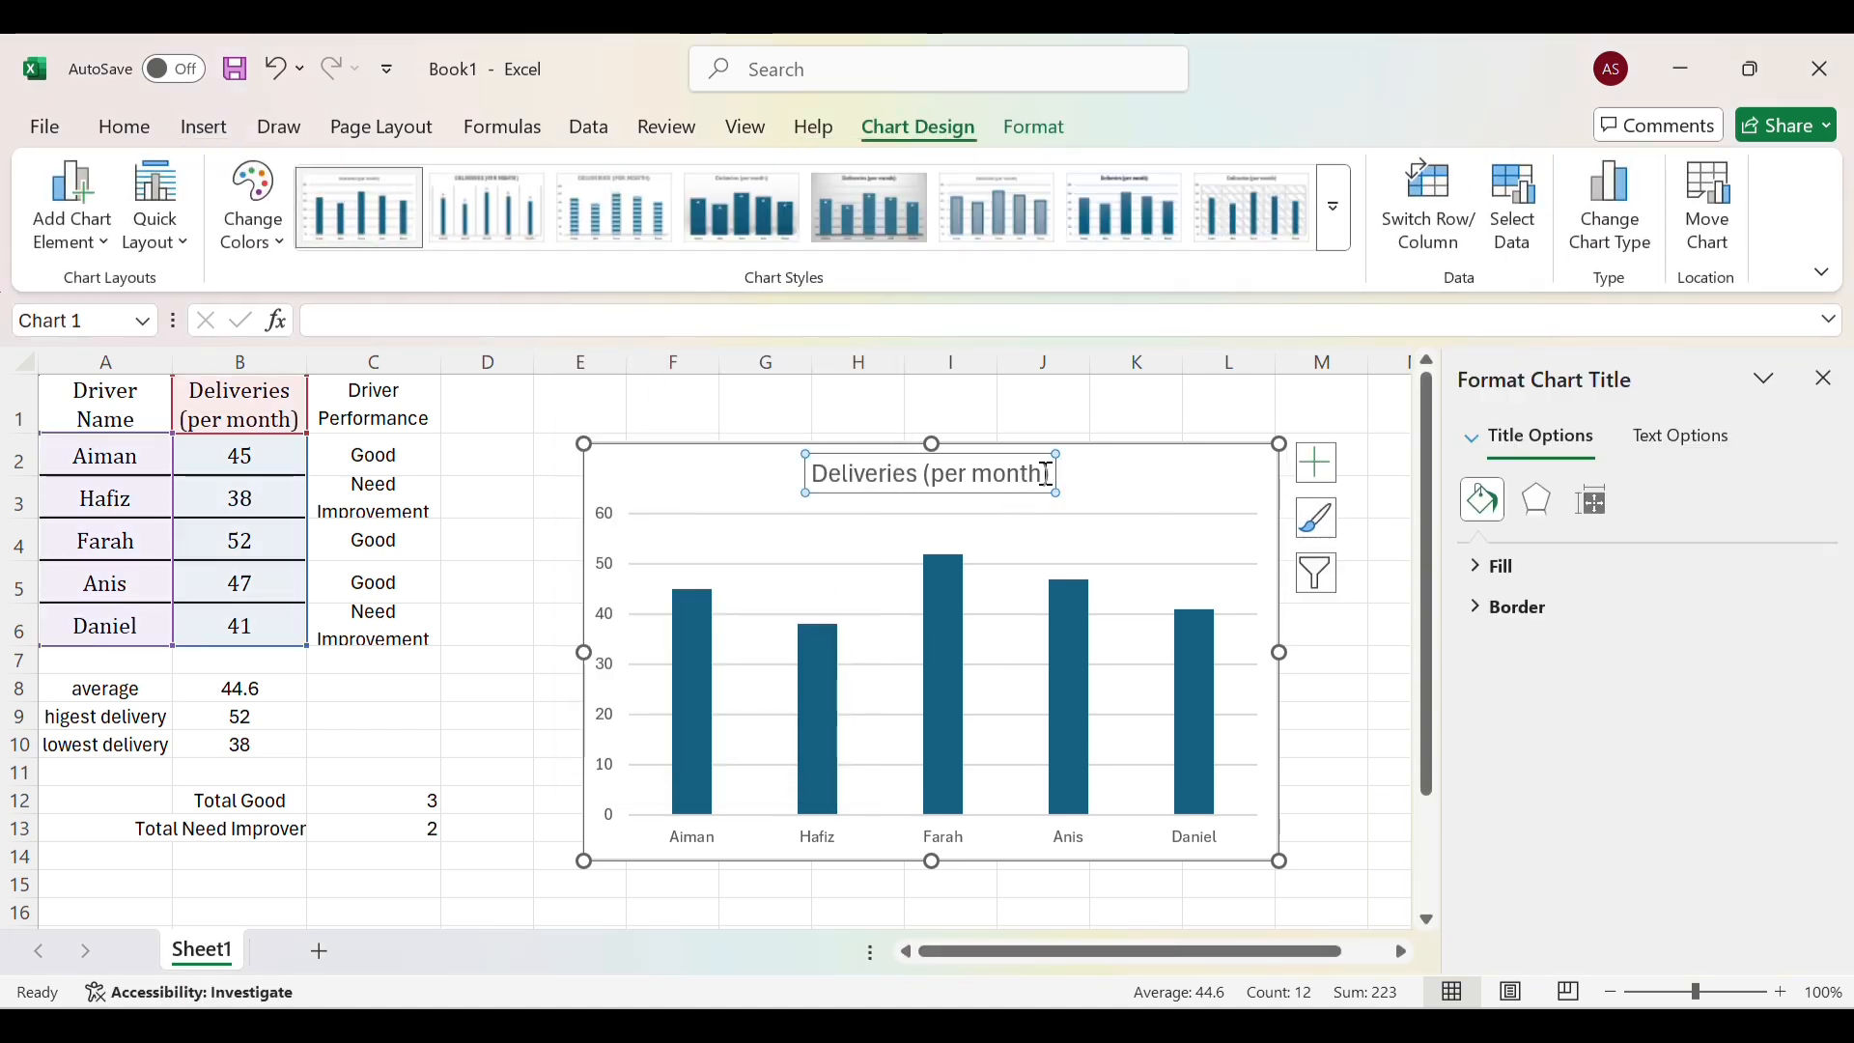
left_click_drag(1047, 475, 923, 469)
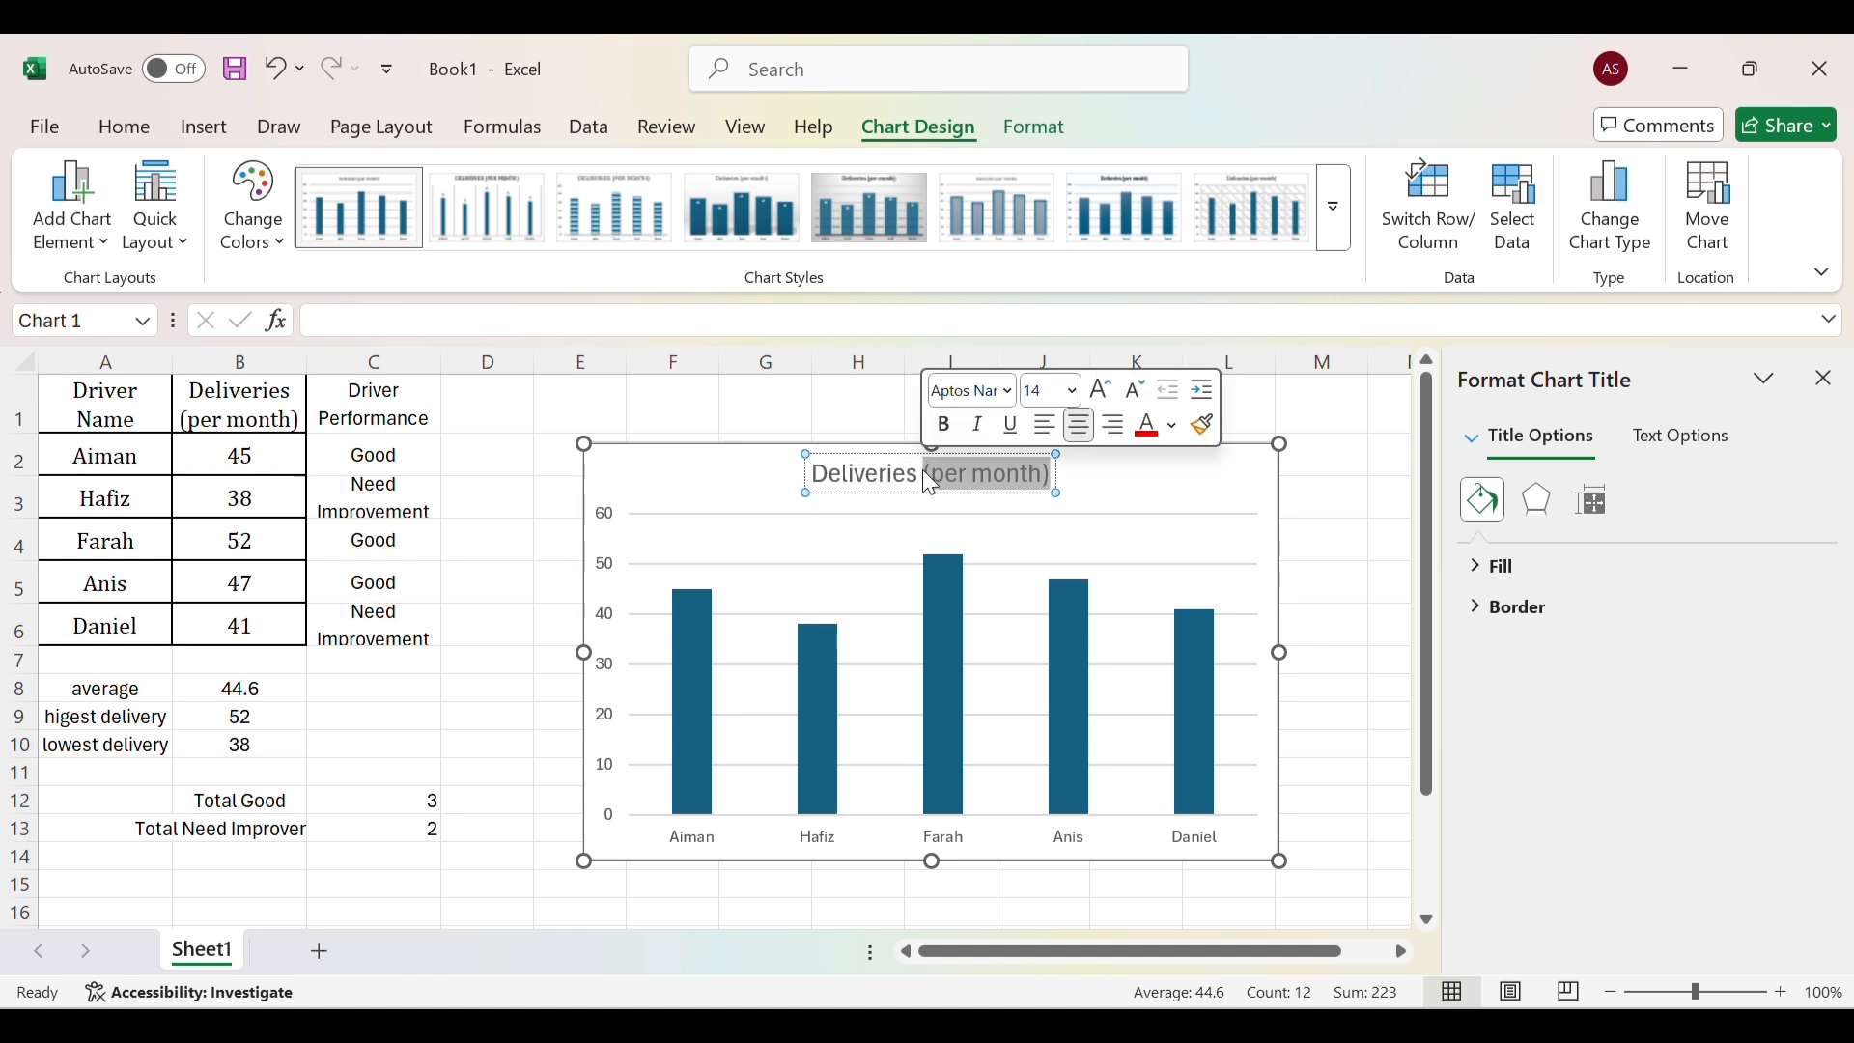
type("of")
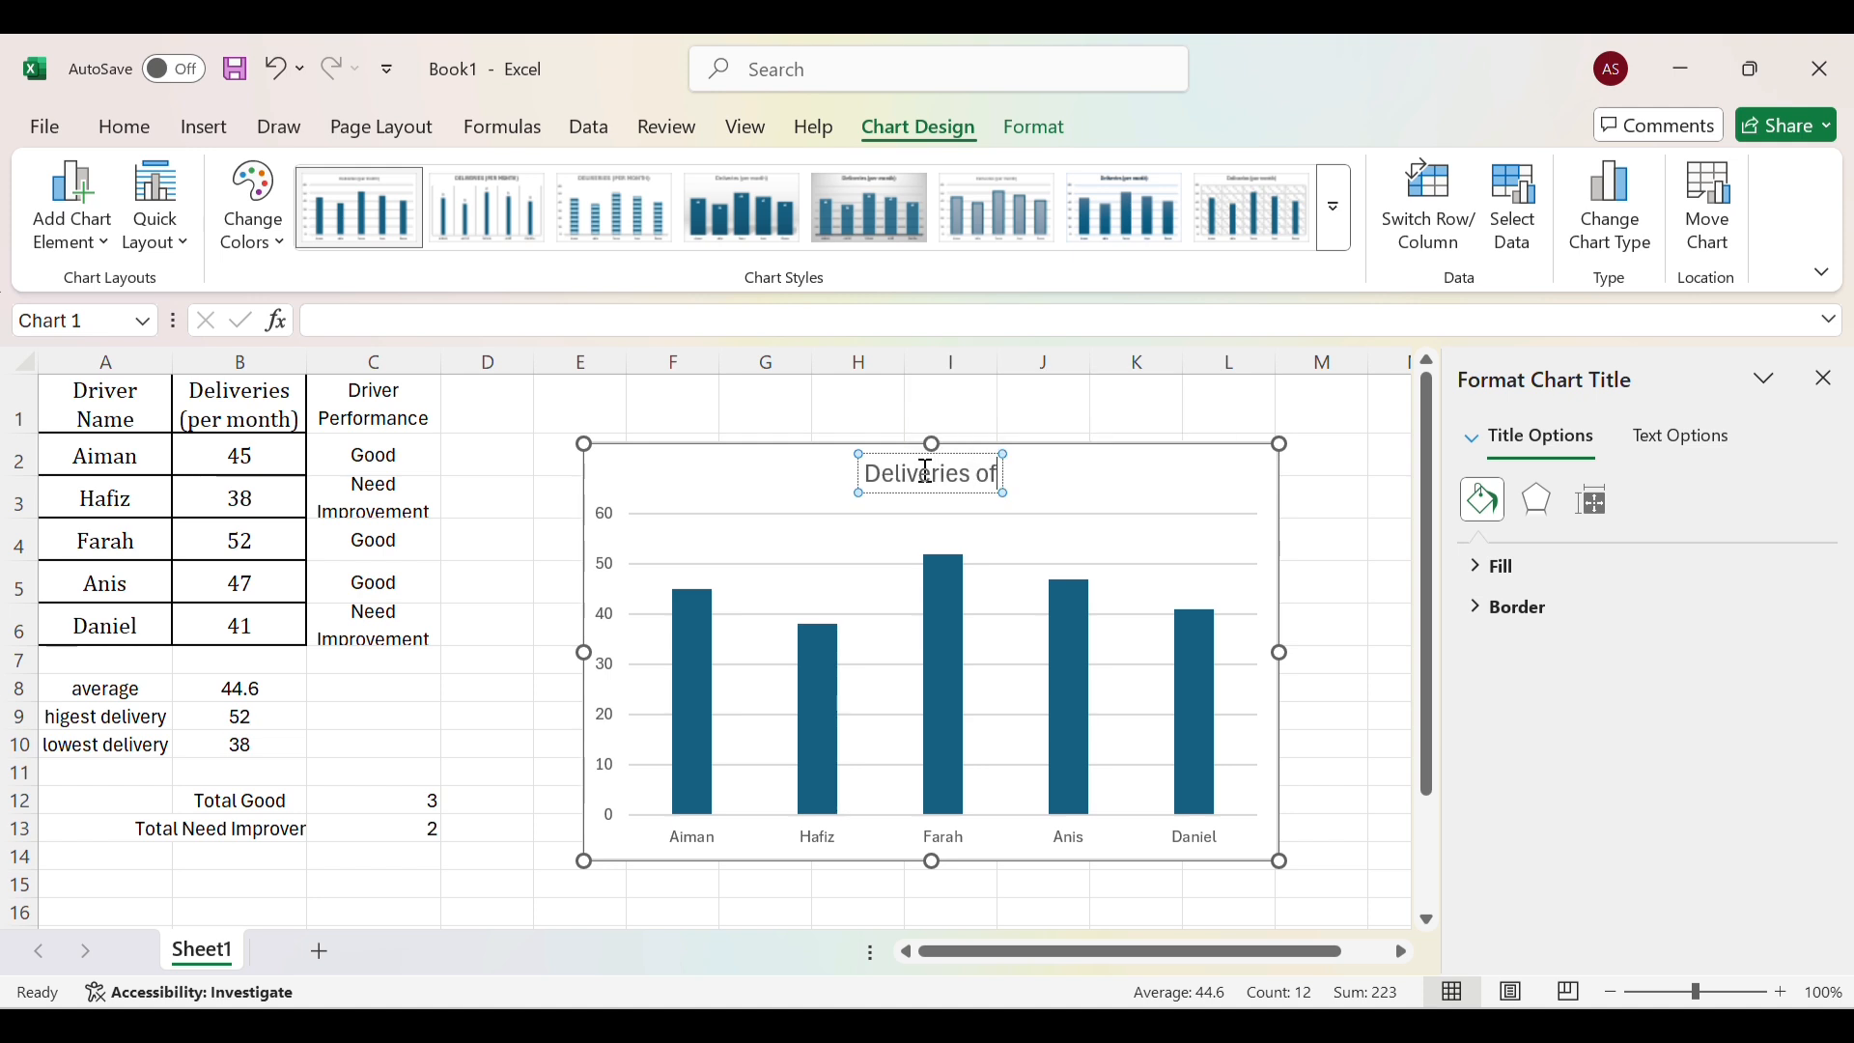
type(" Each")
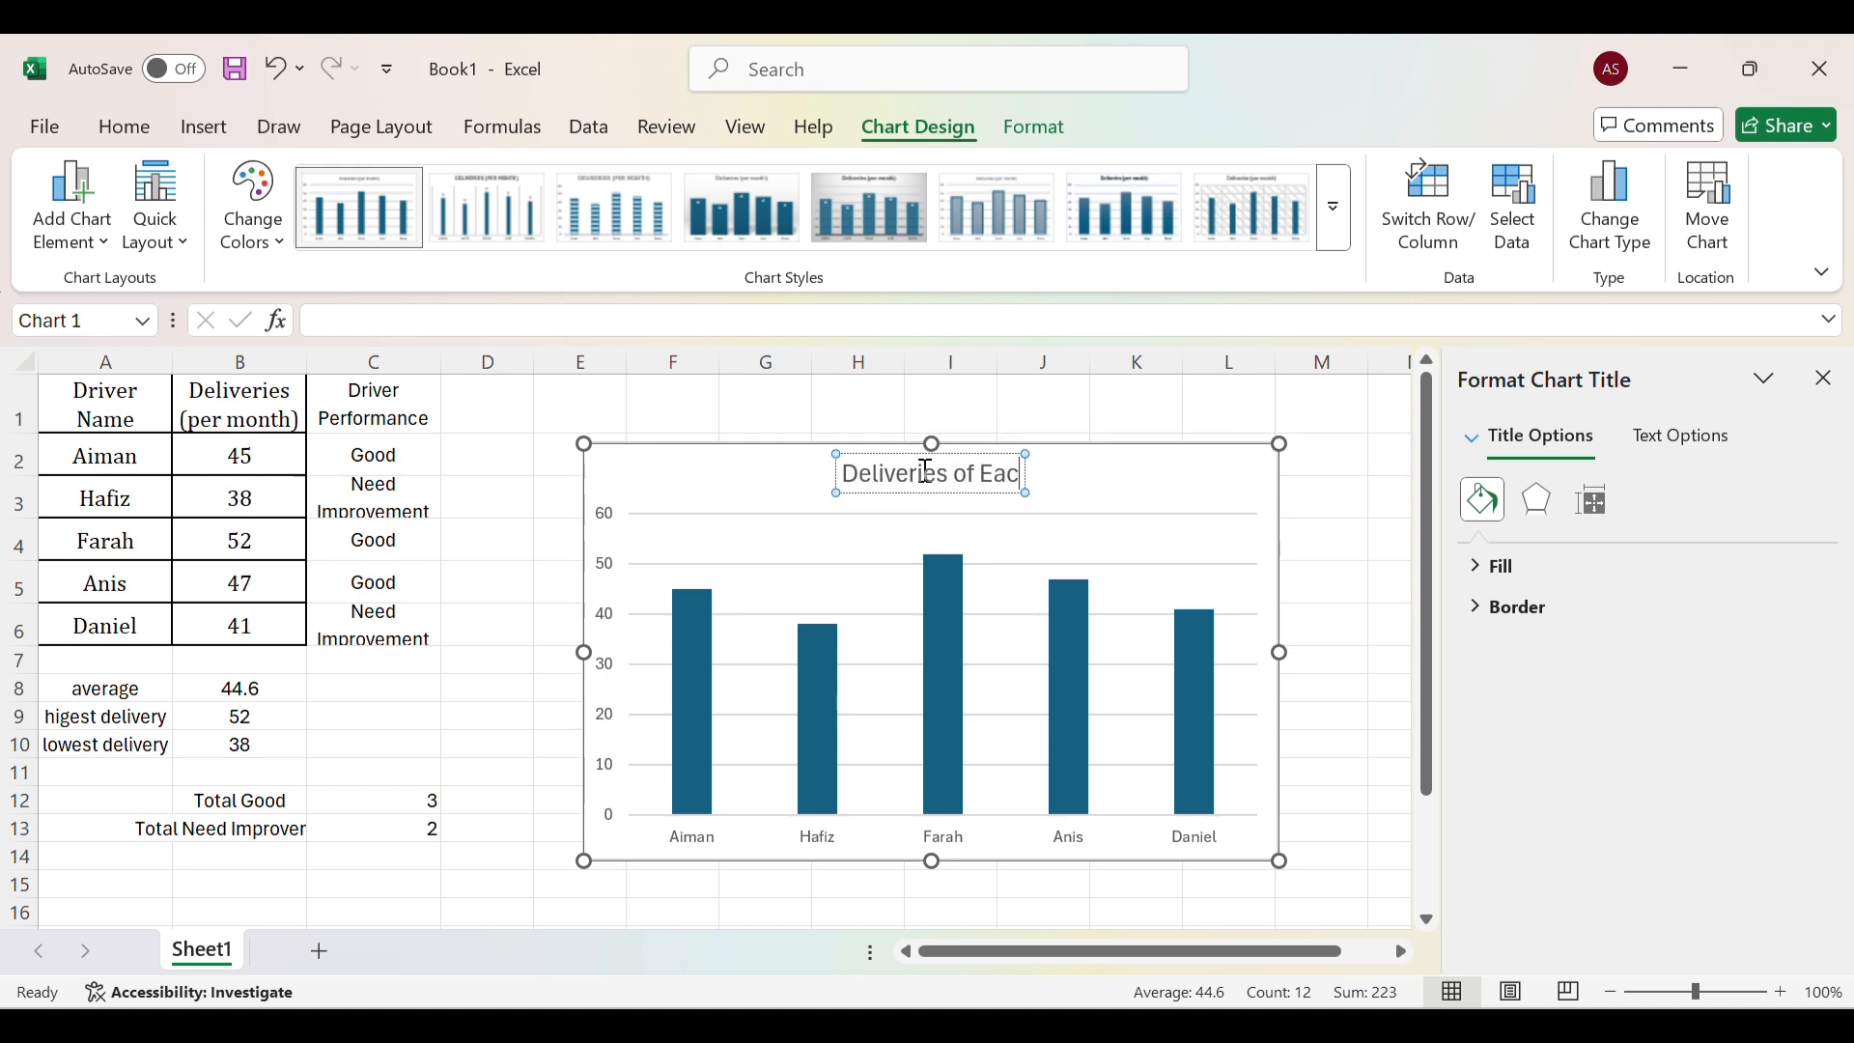
type("Dr")
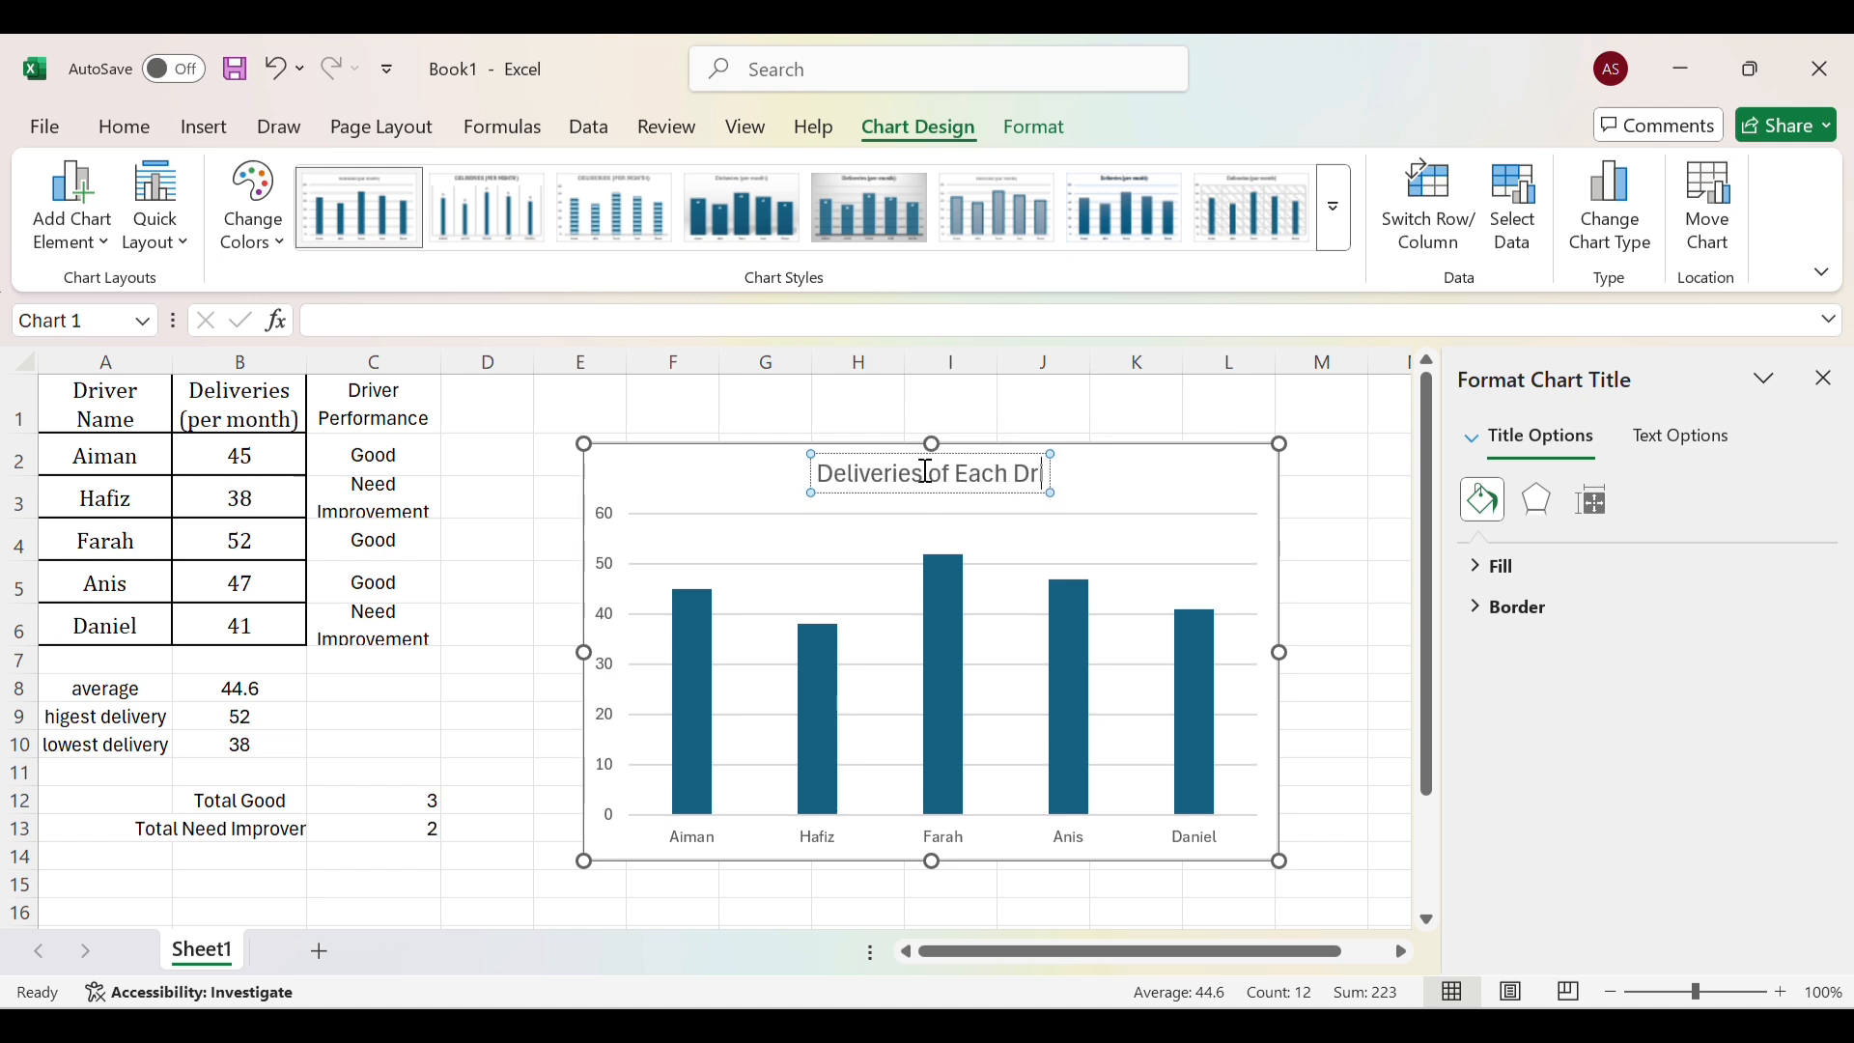
type("ivers")
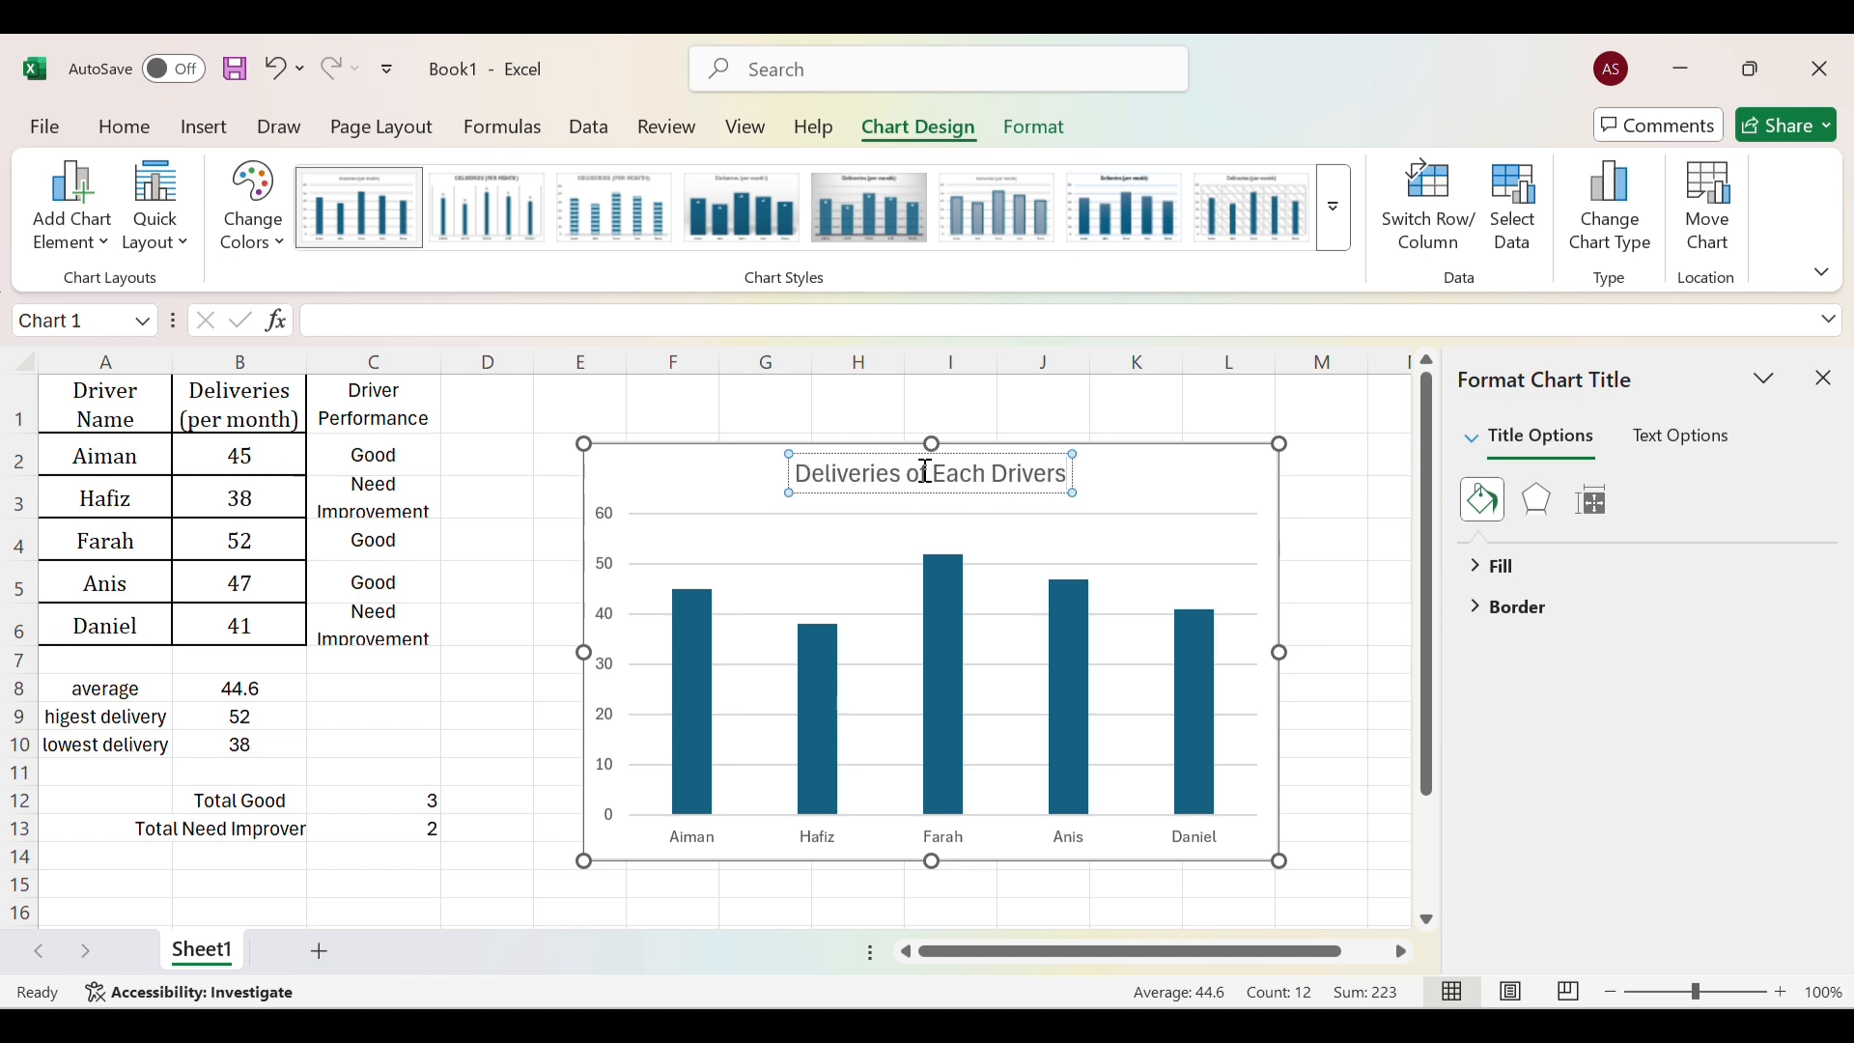
key("BackSpace")
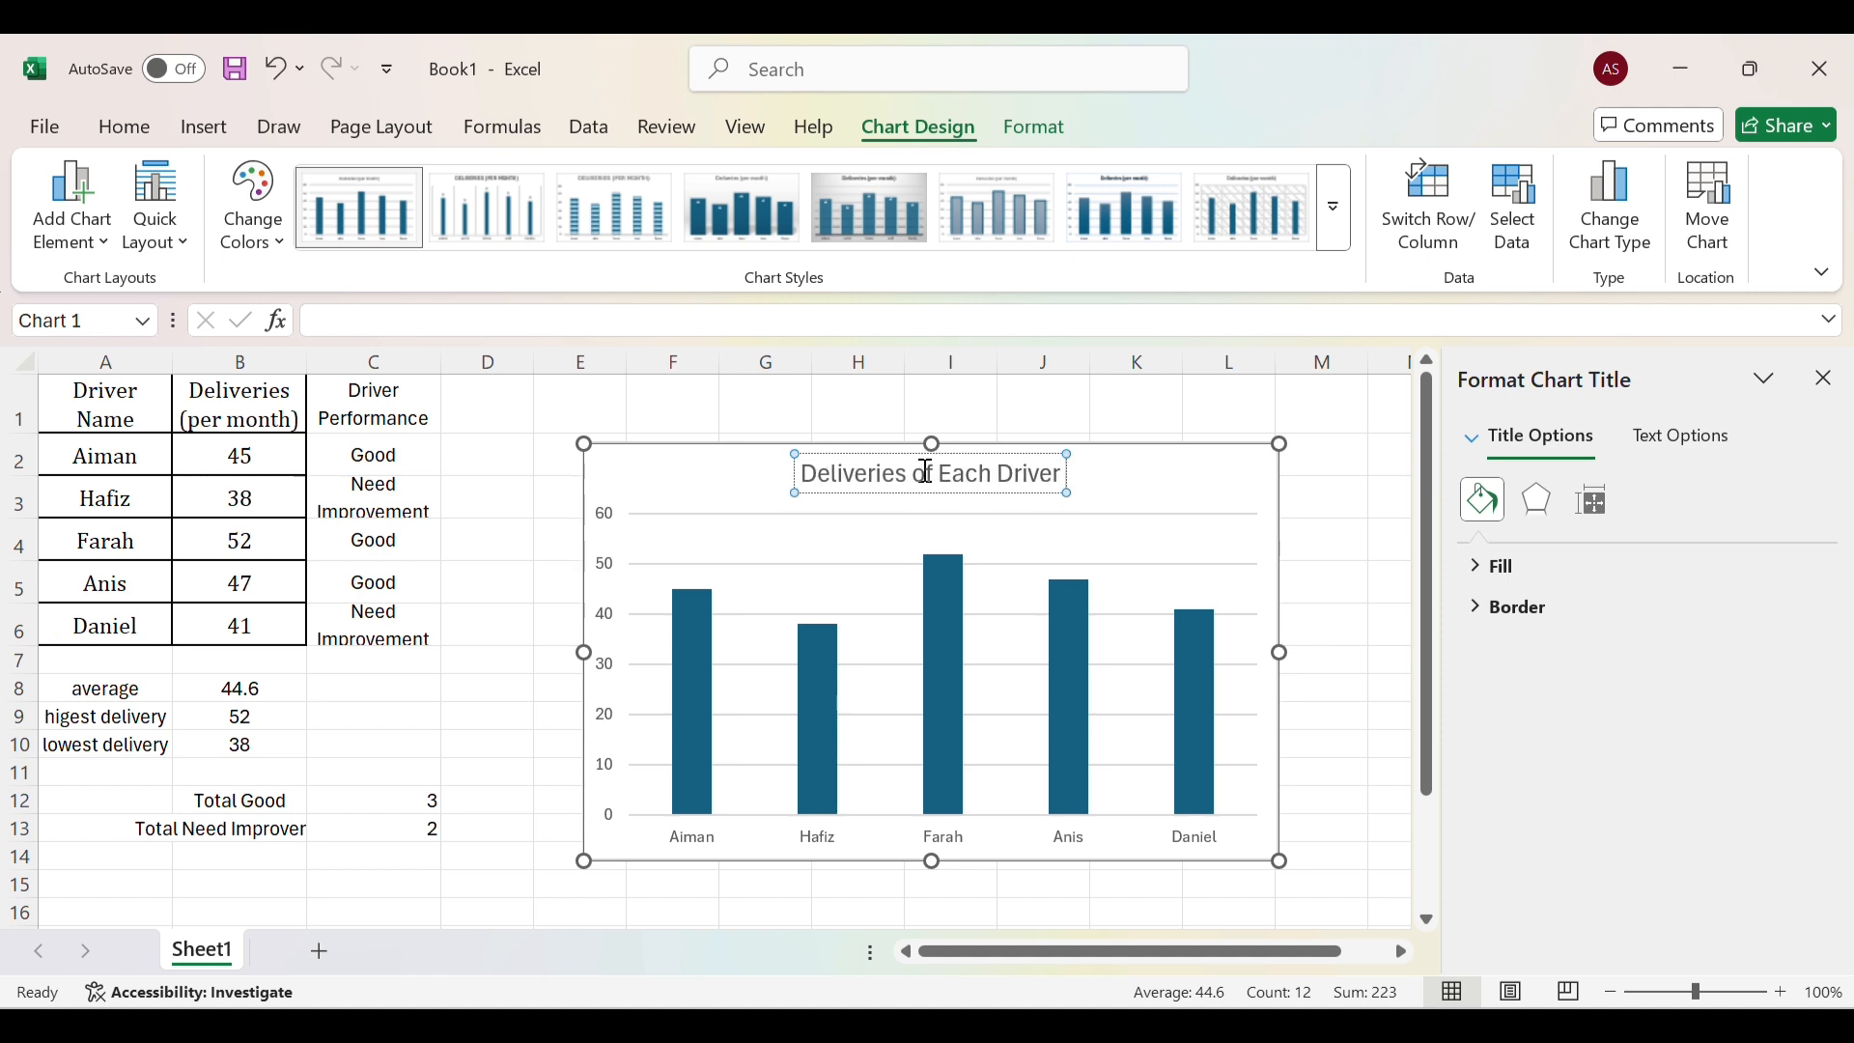
type("Yhis")
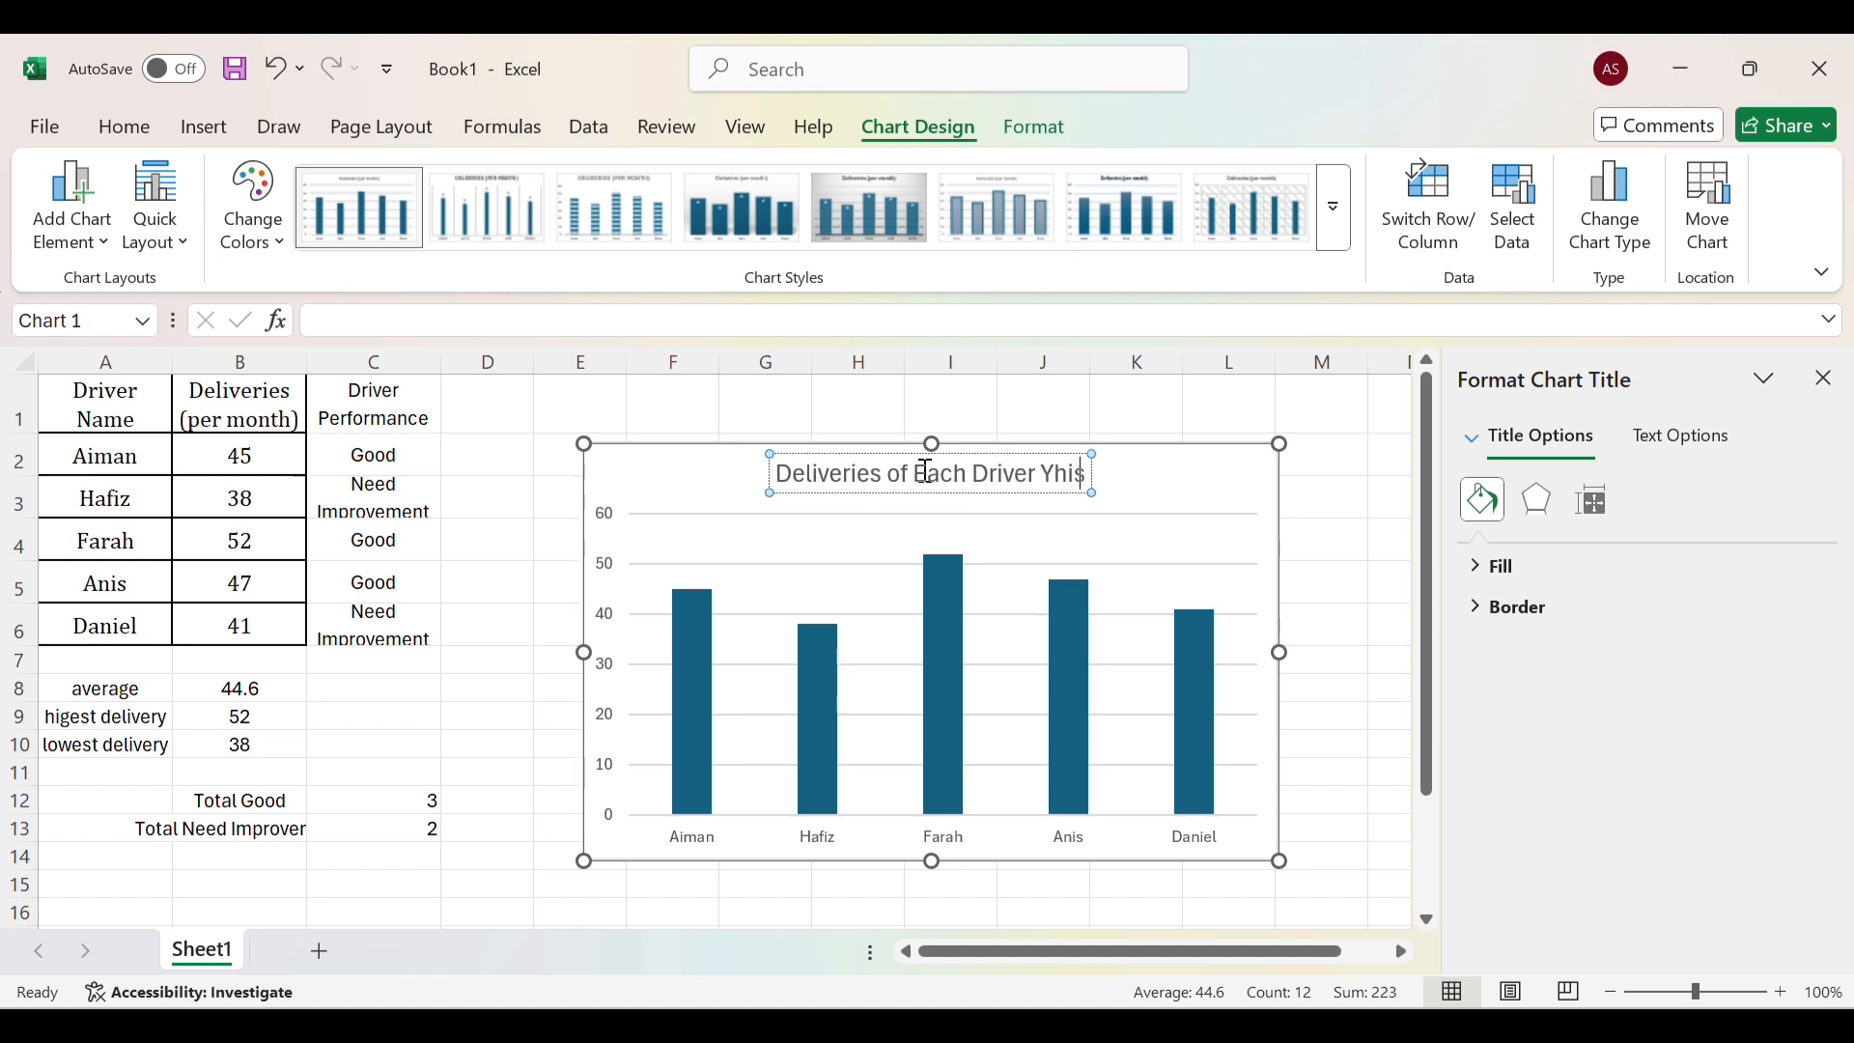
key("BackSpace")
key("BackSpace")
key("BackSpace")
key("BackSpace")
key("BackSpace")
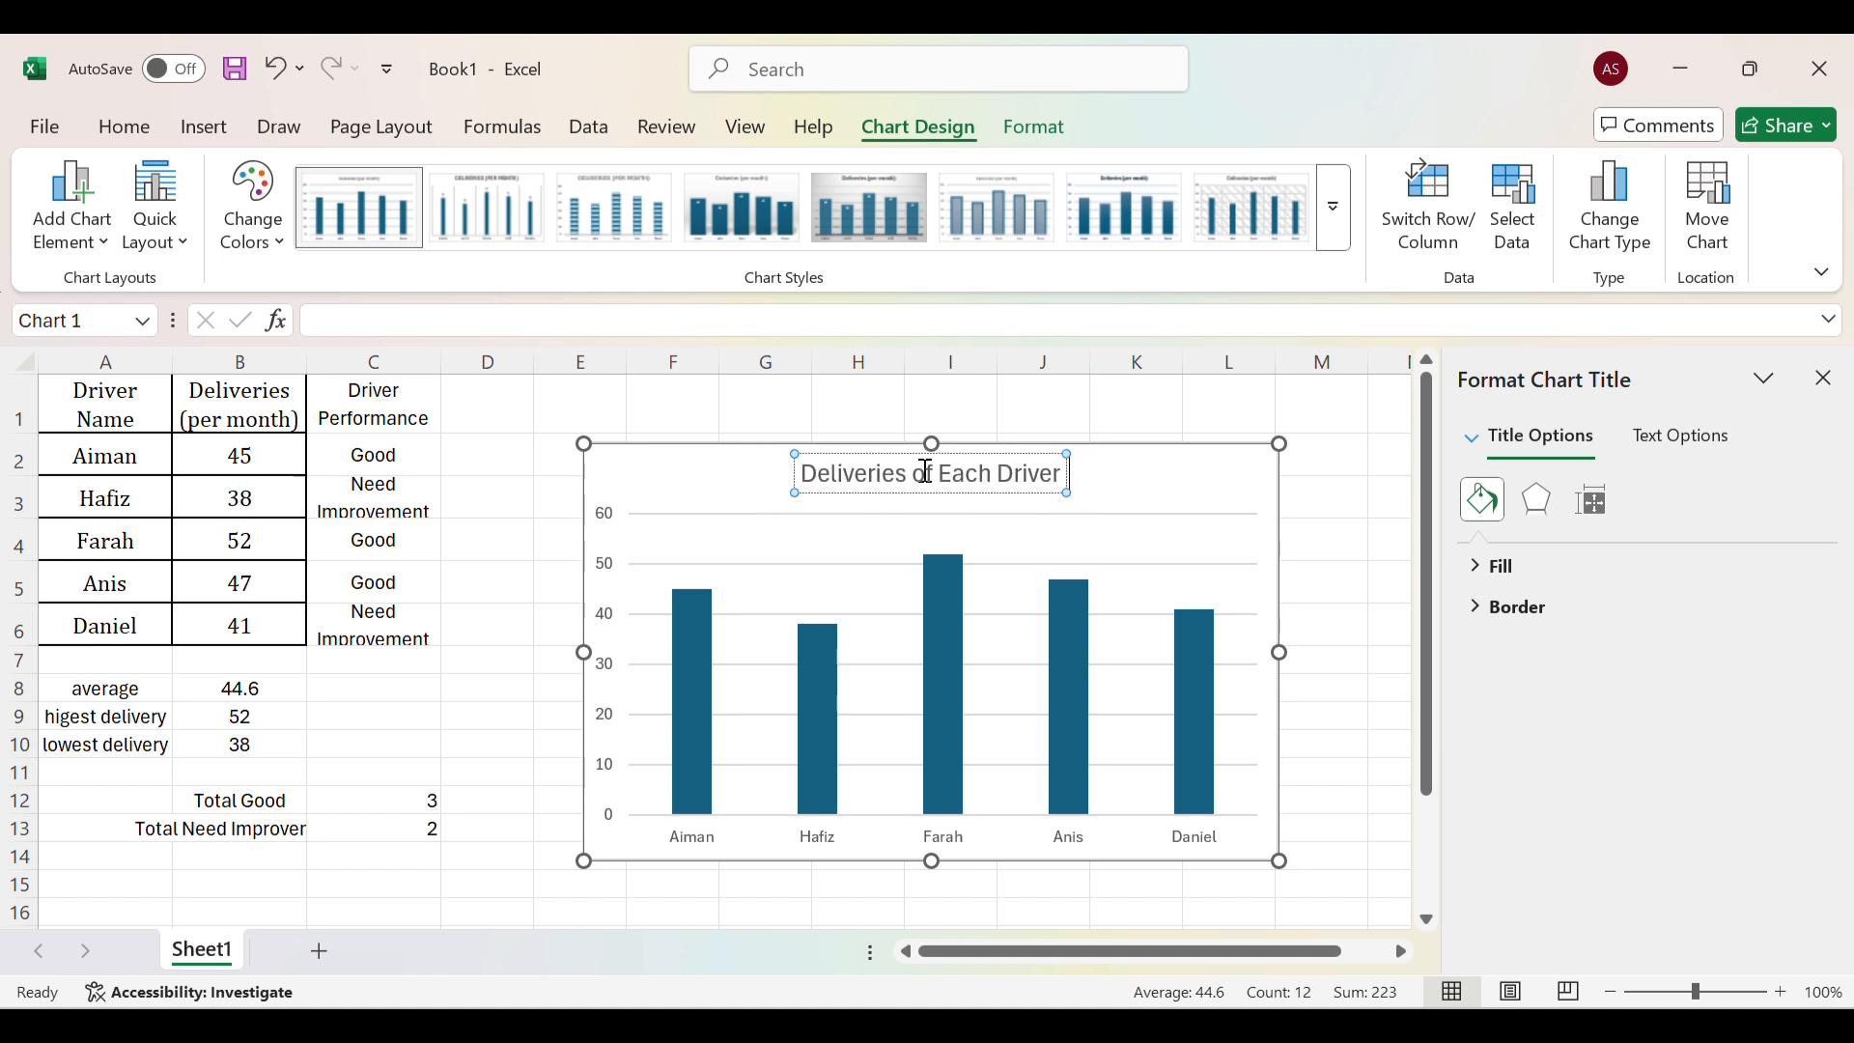
type("This")
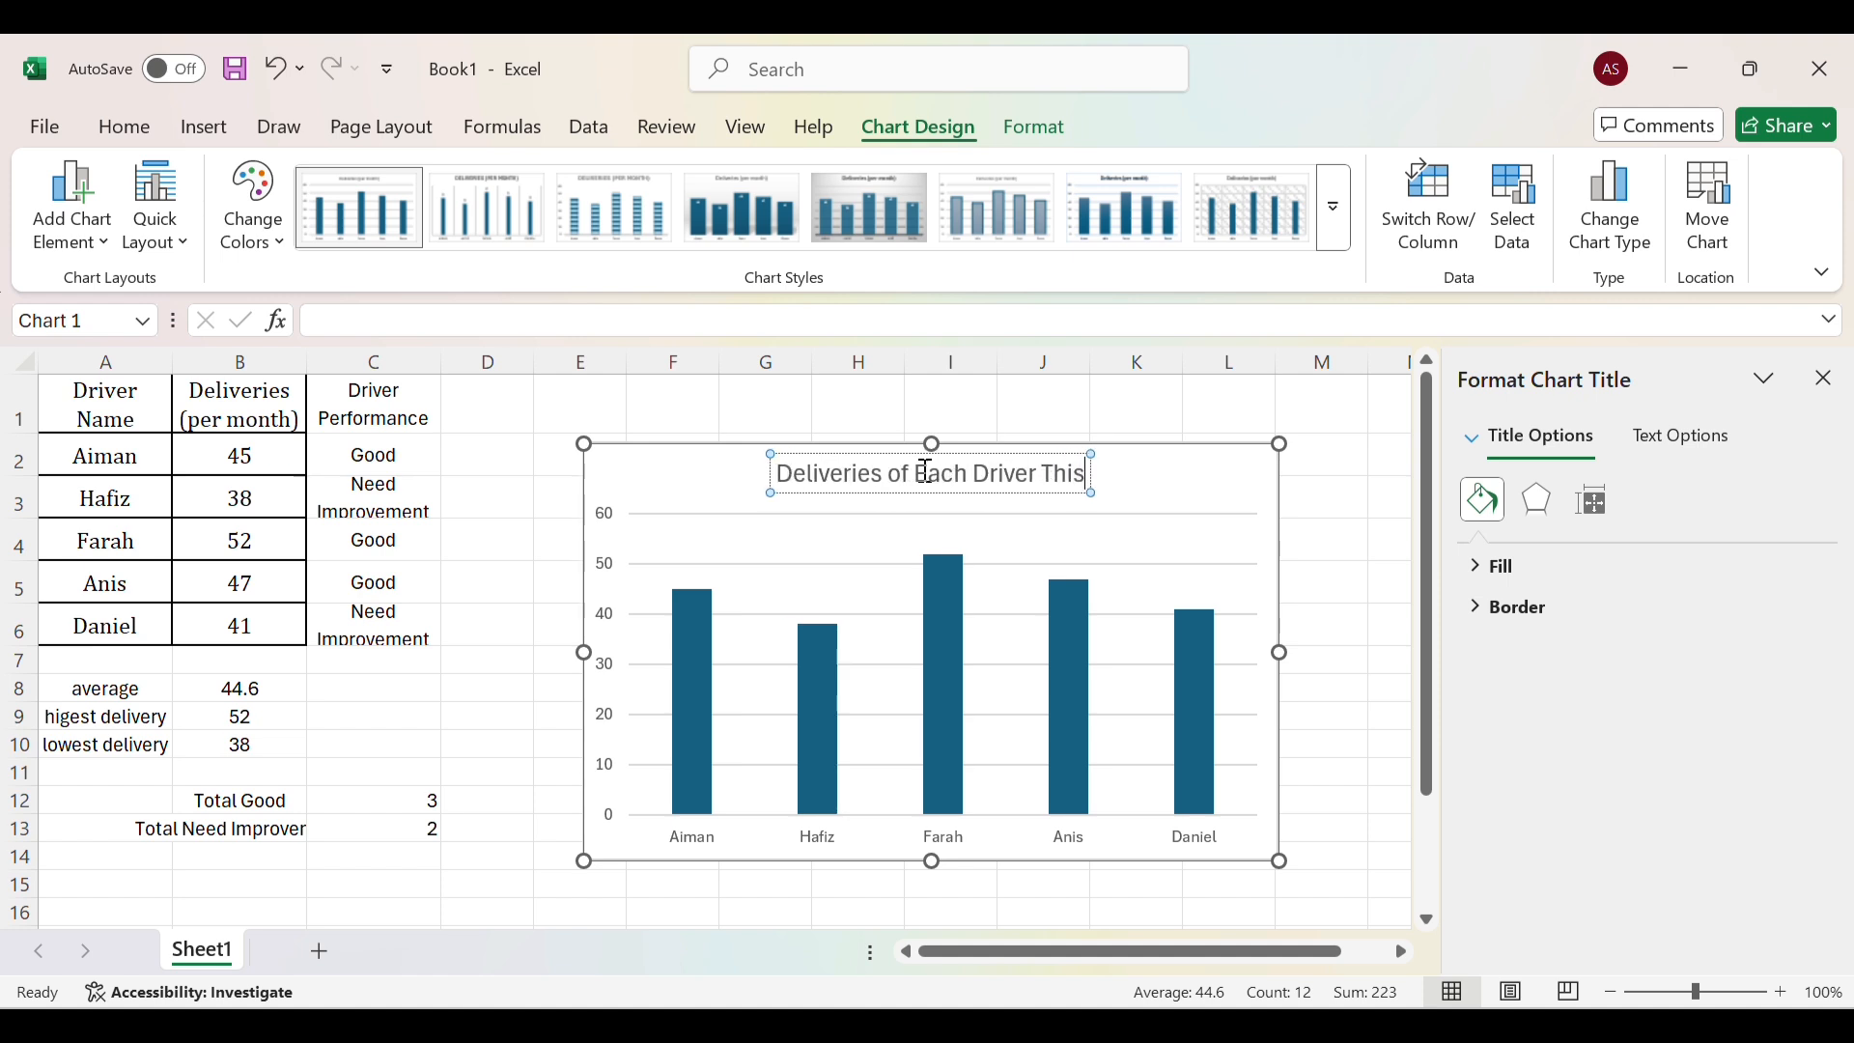
type(" mont")
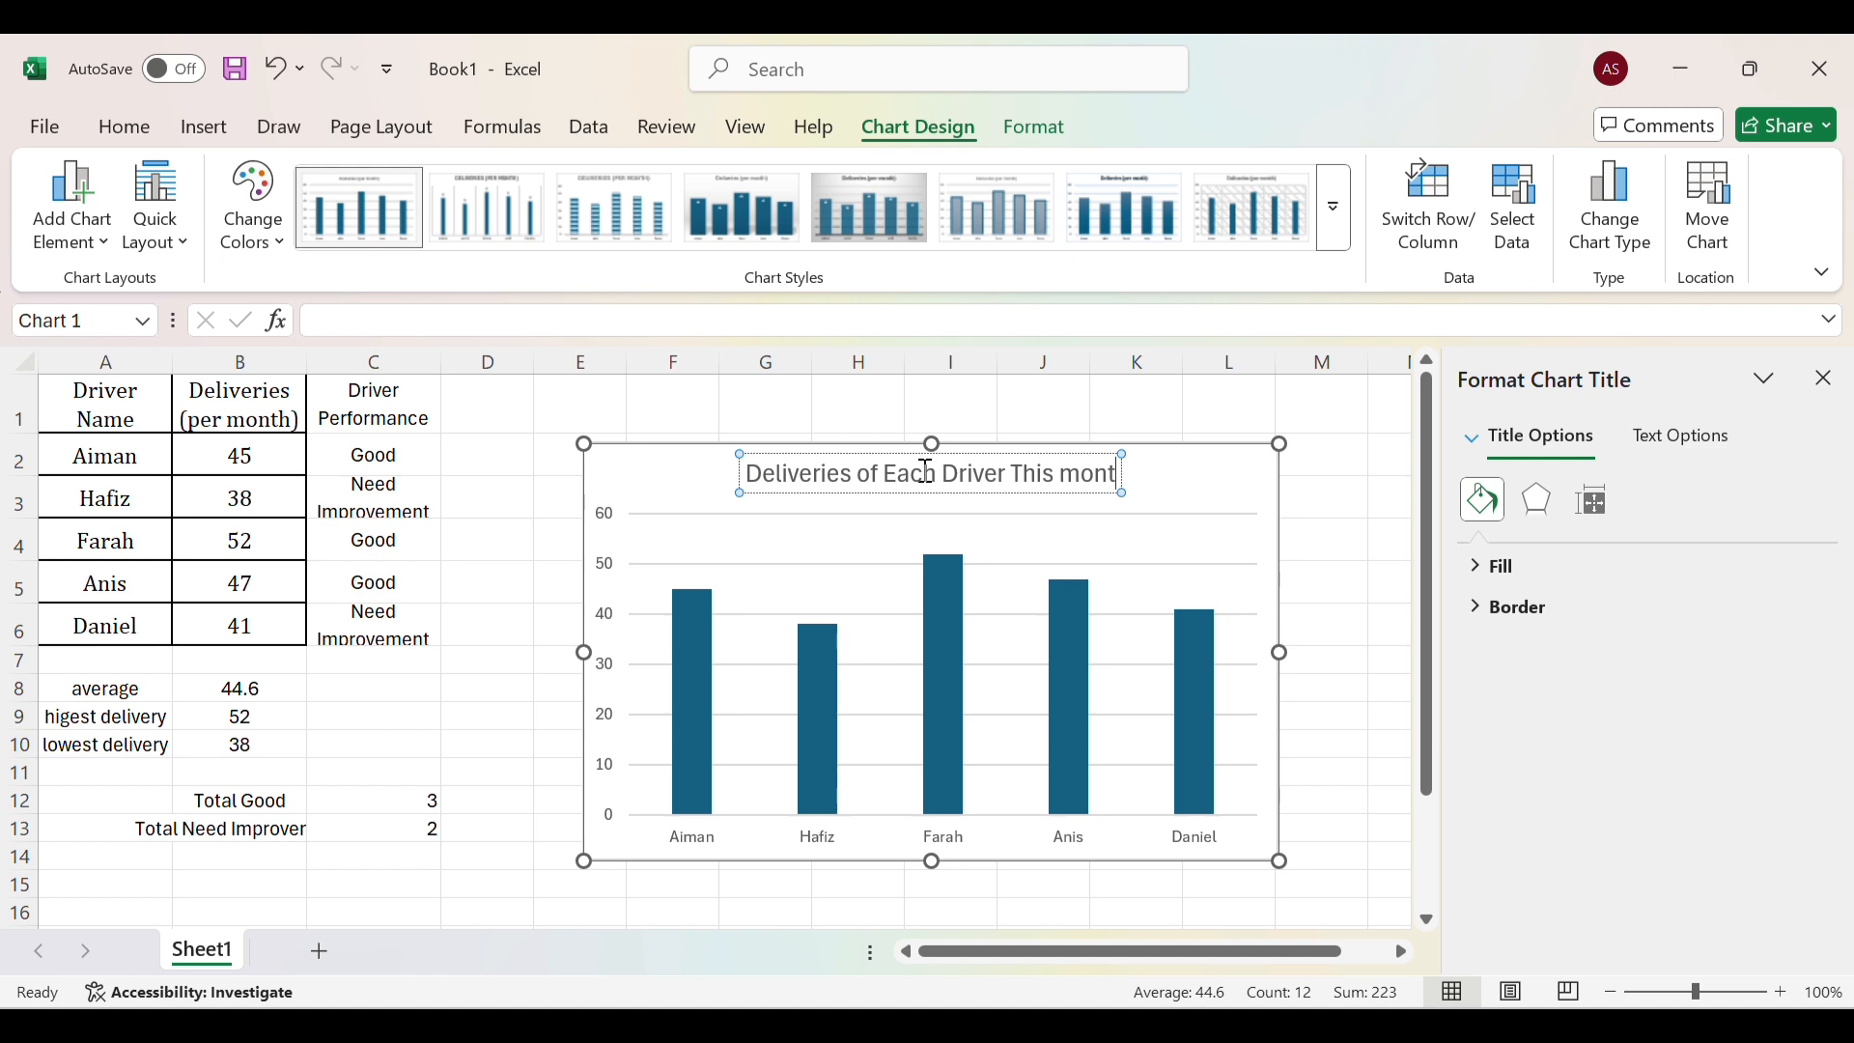
key("BackSpace")
key("BackSpace")
key("BackSpace")
key("BackSpace")
key("BackSpace")
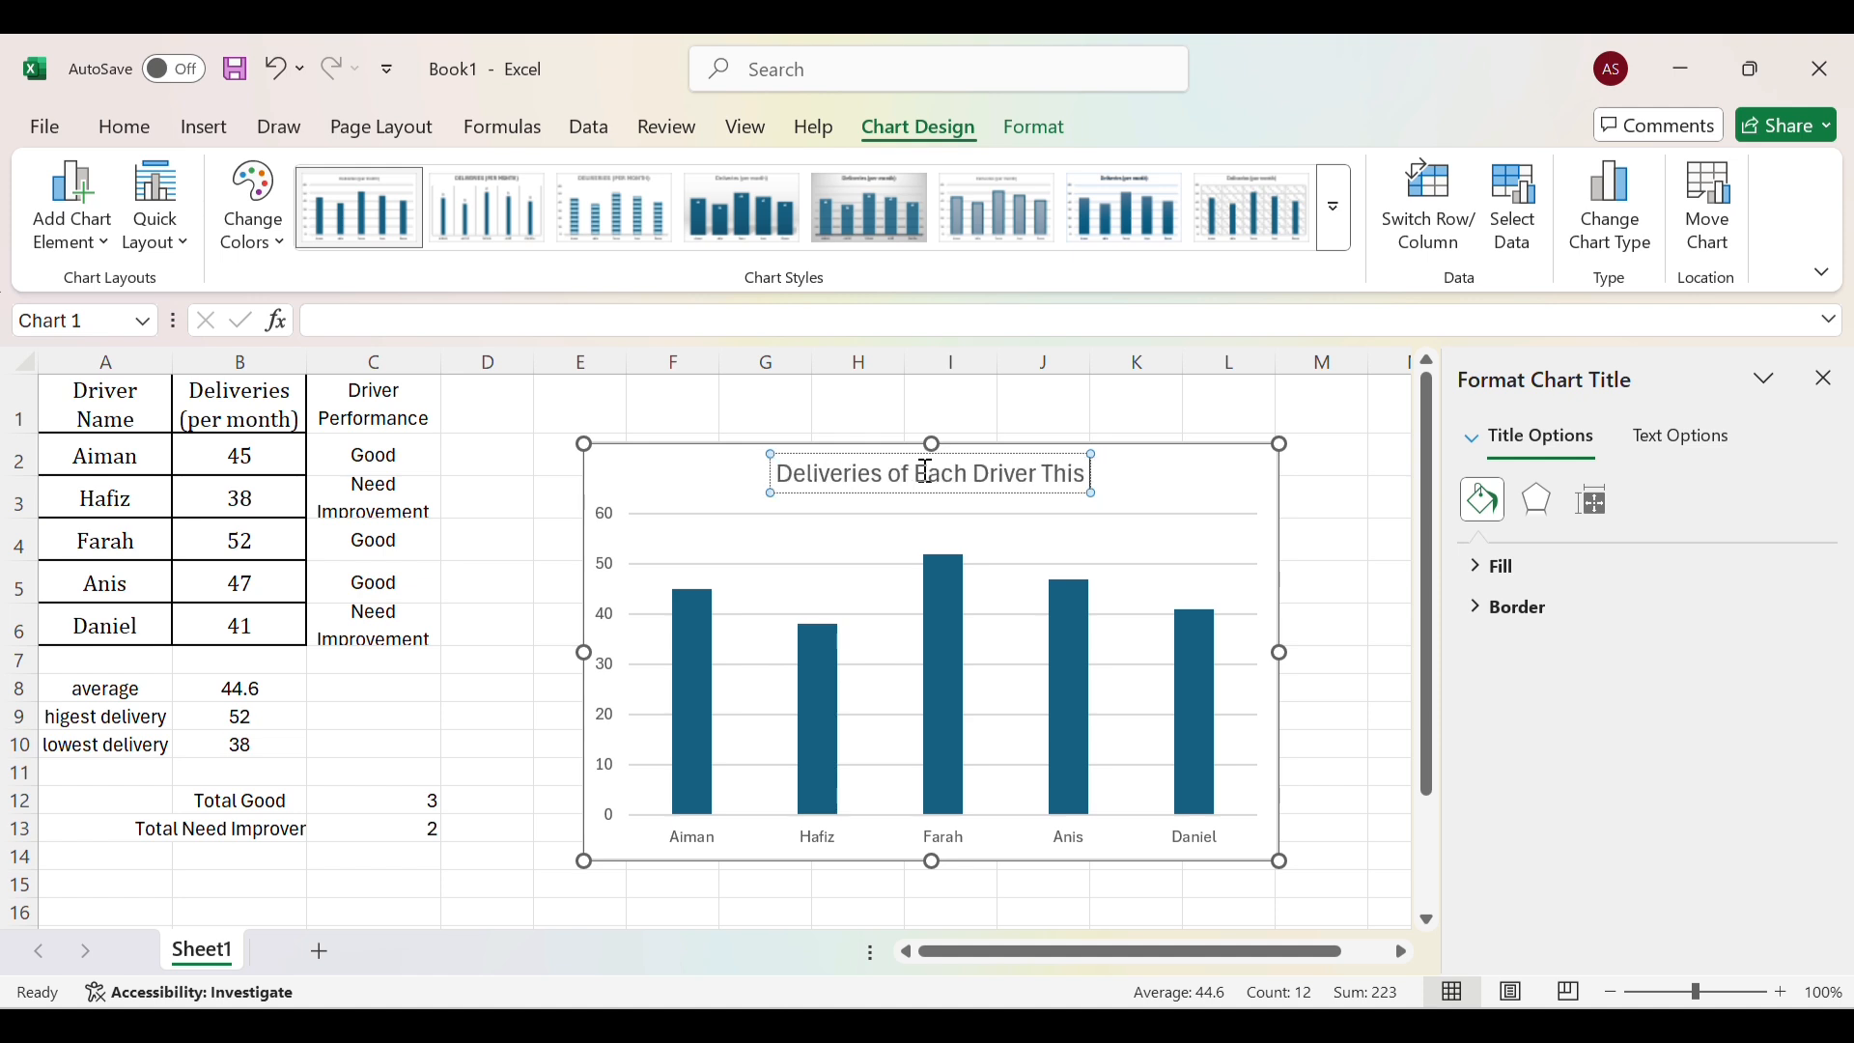
type("Mon")
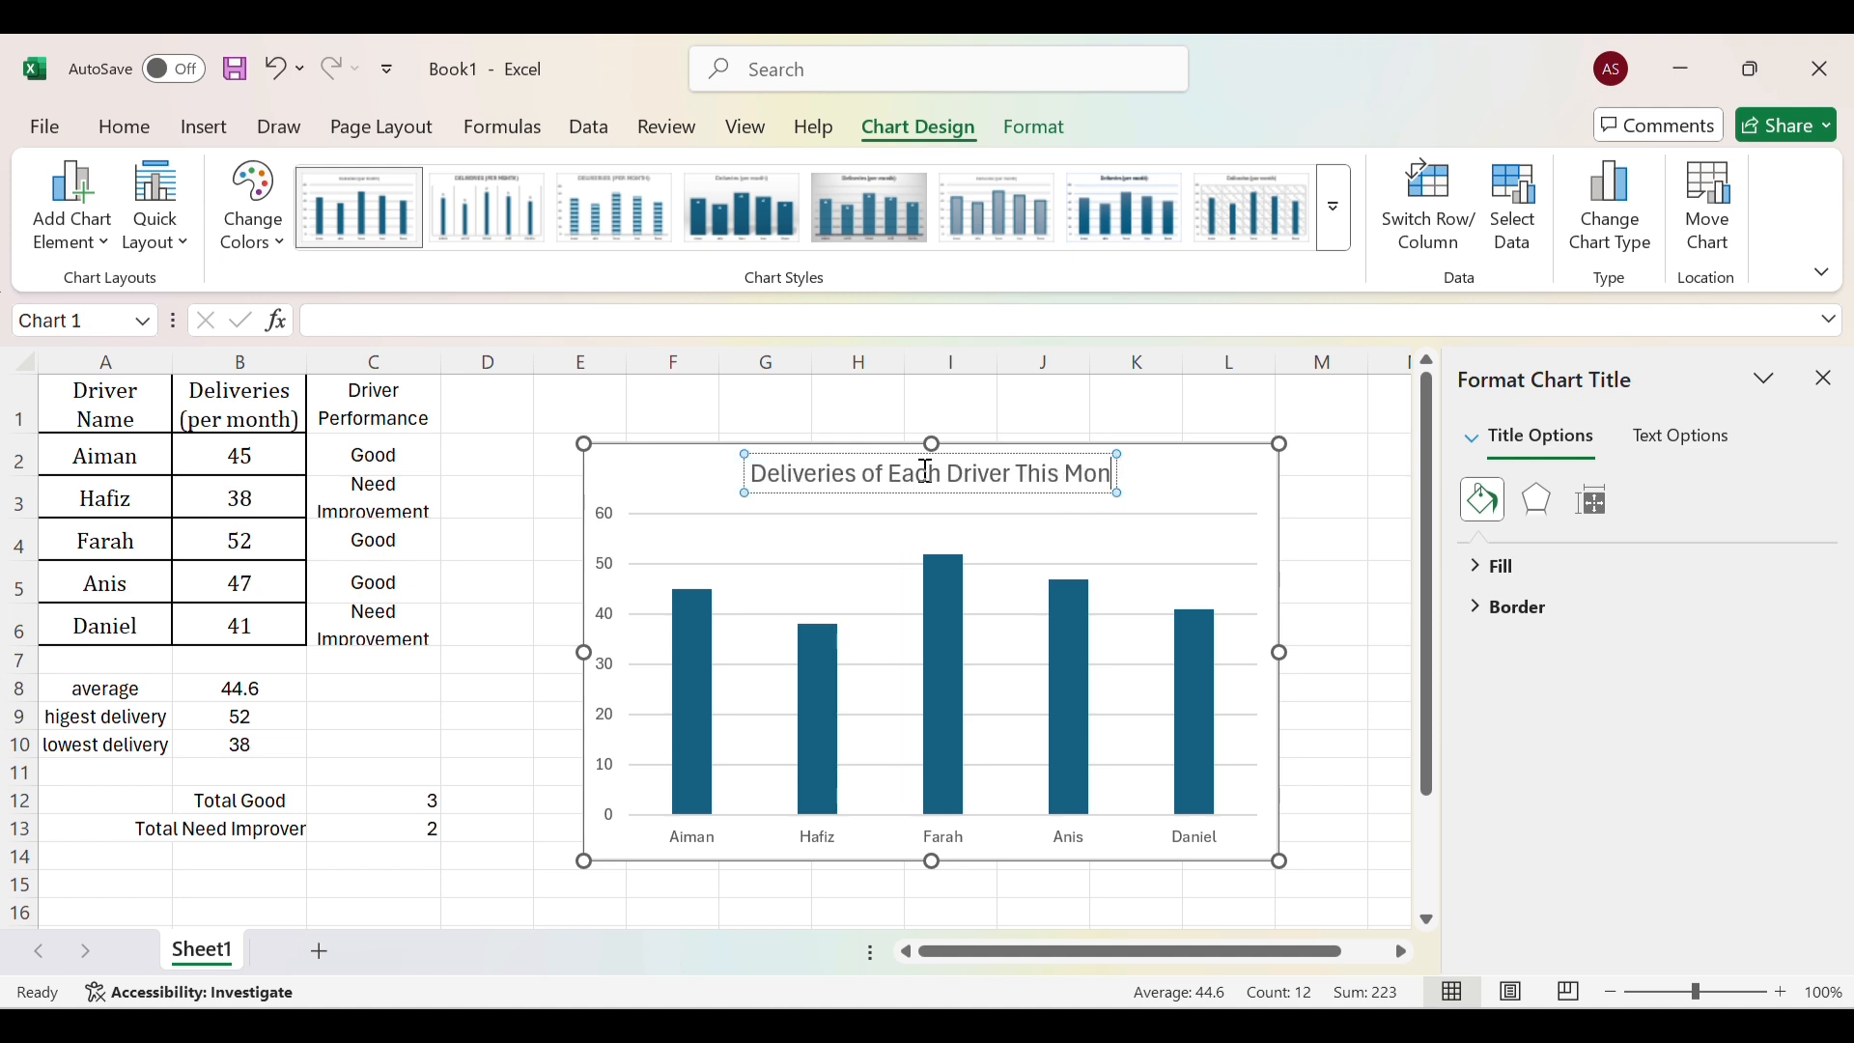
type("th")
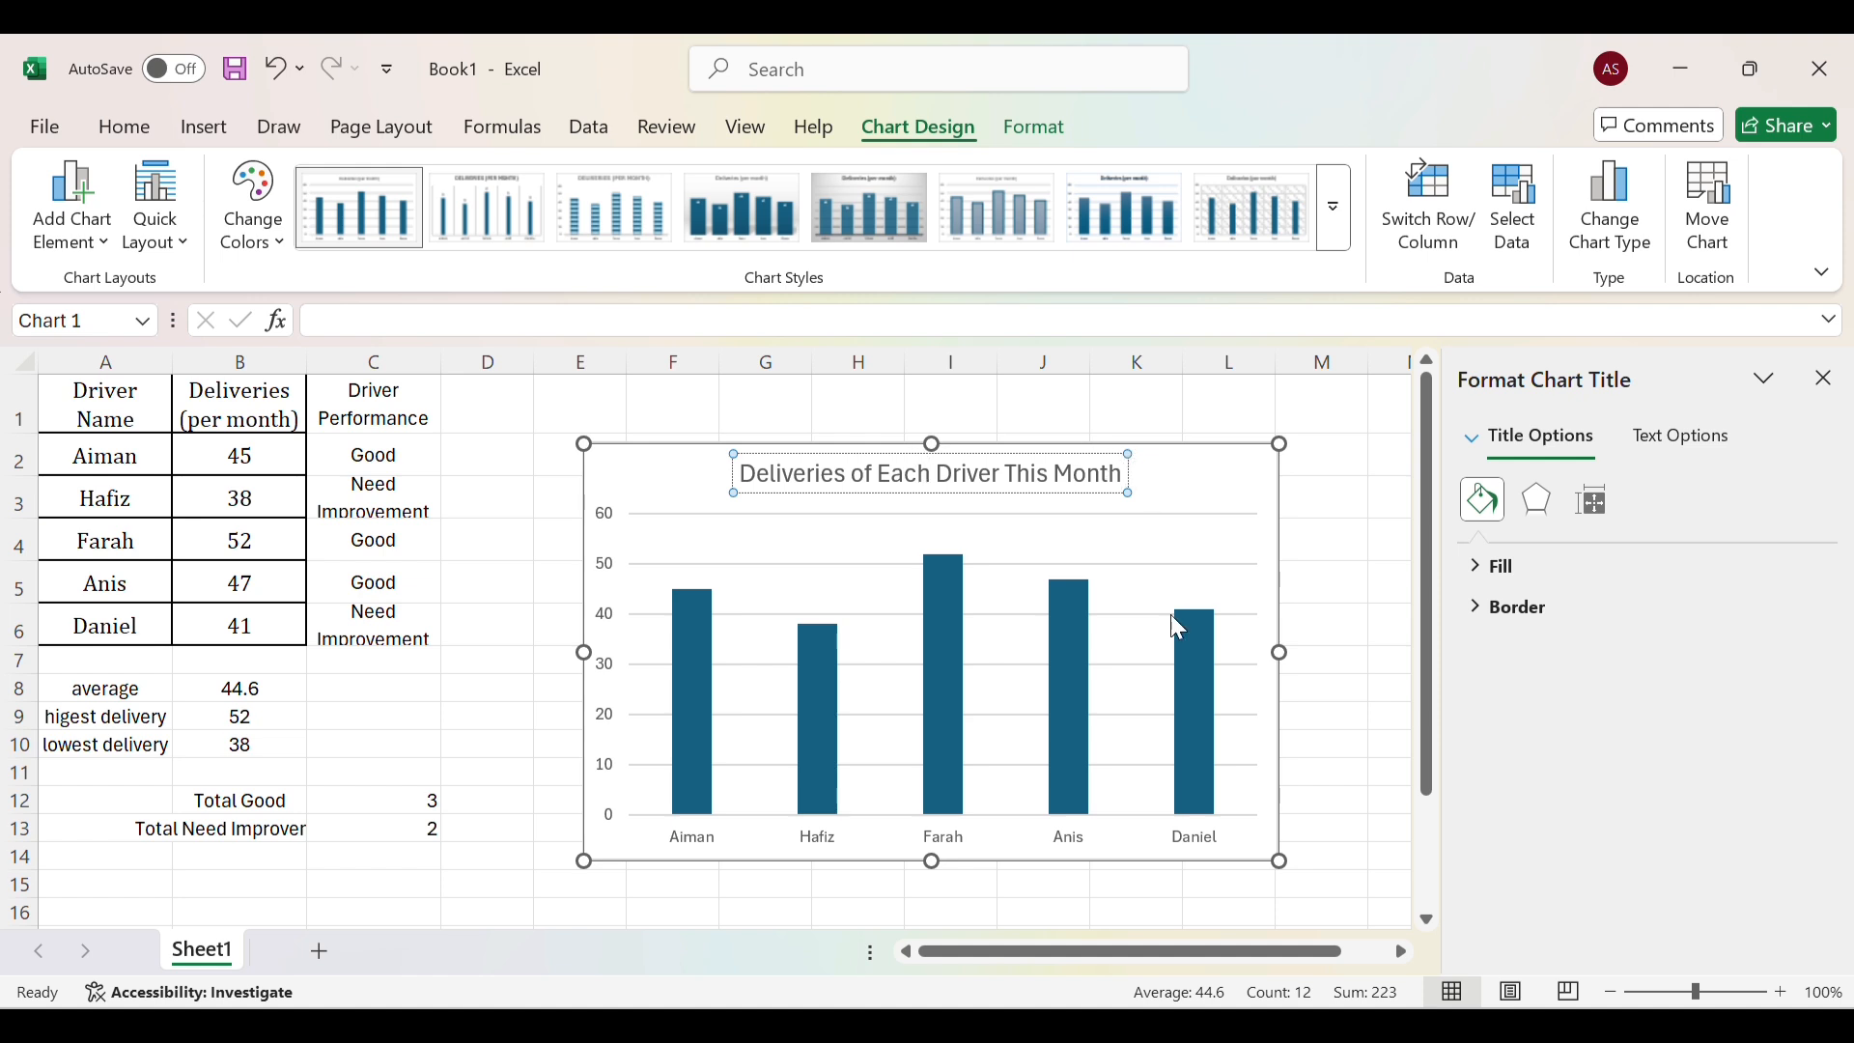
left_click(1169, 473)
Apply the second chart style, with values above thin columns, and the monochromatic purple colour palette to the chart.
left_click(1314, 514)
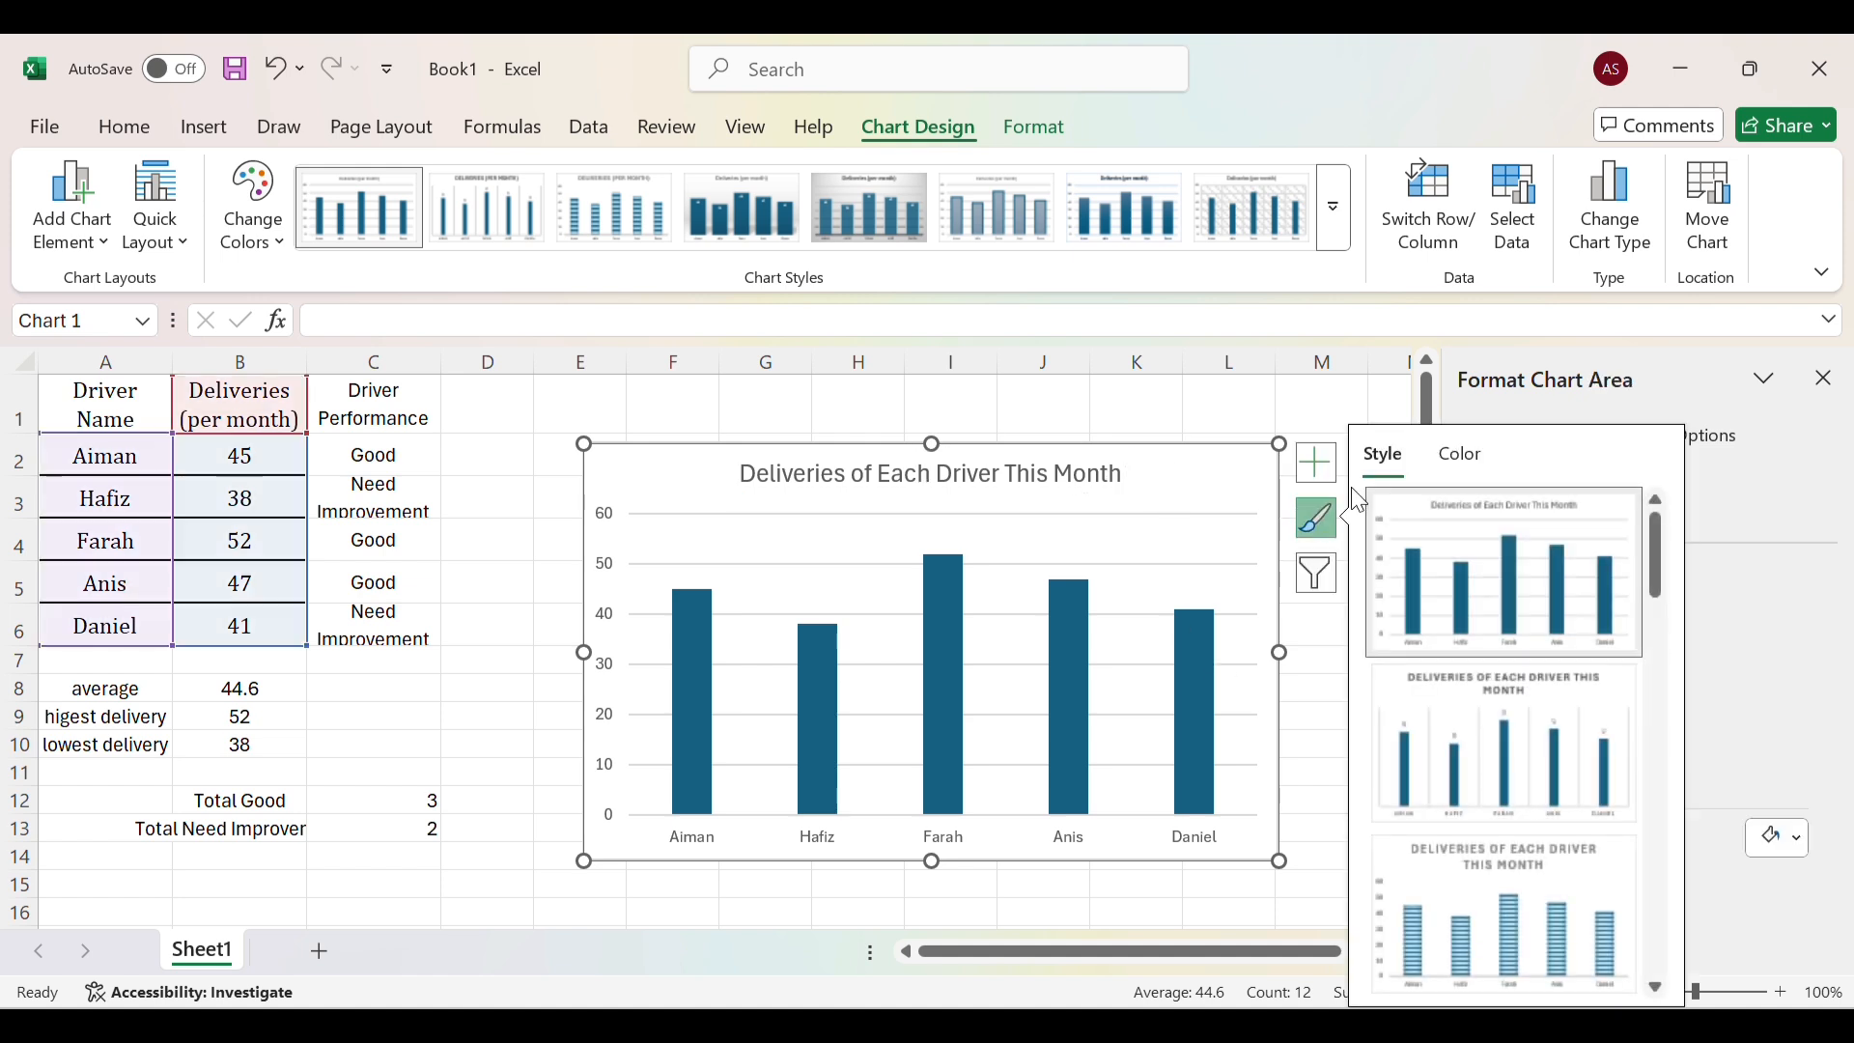
left_click(1467, 762)
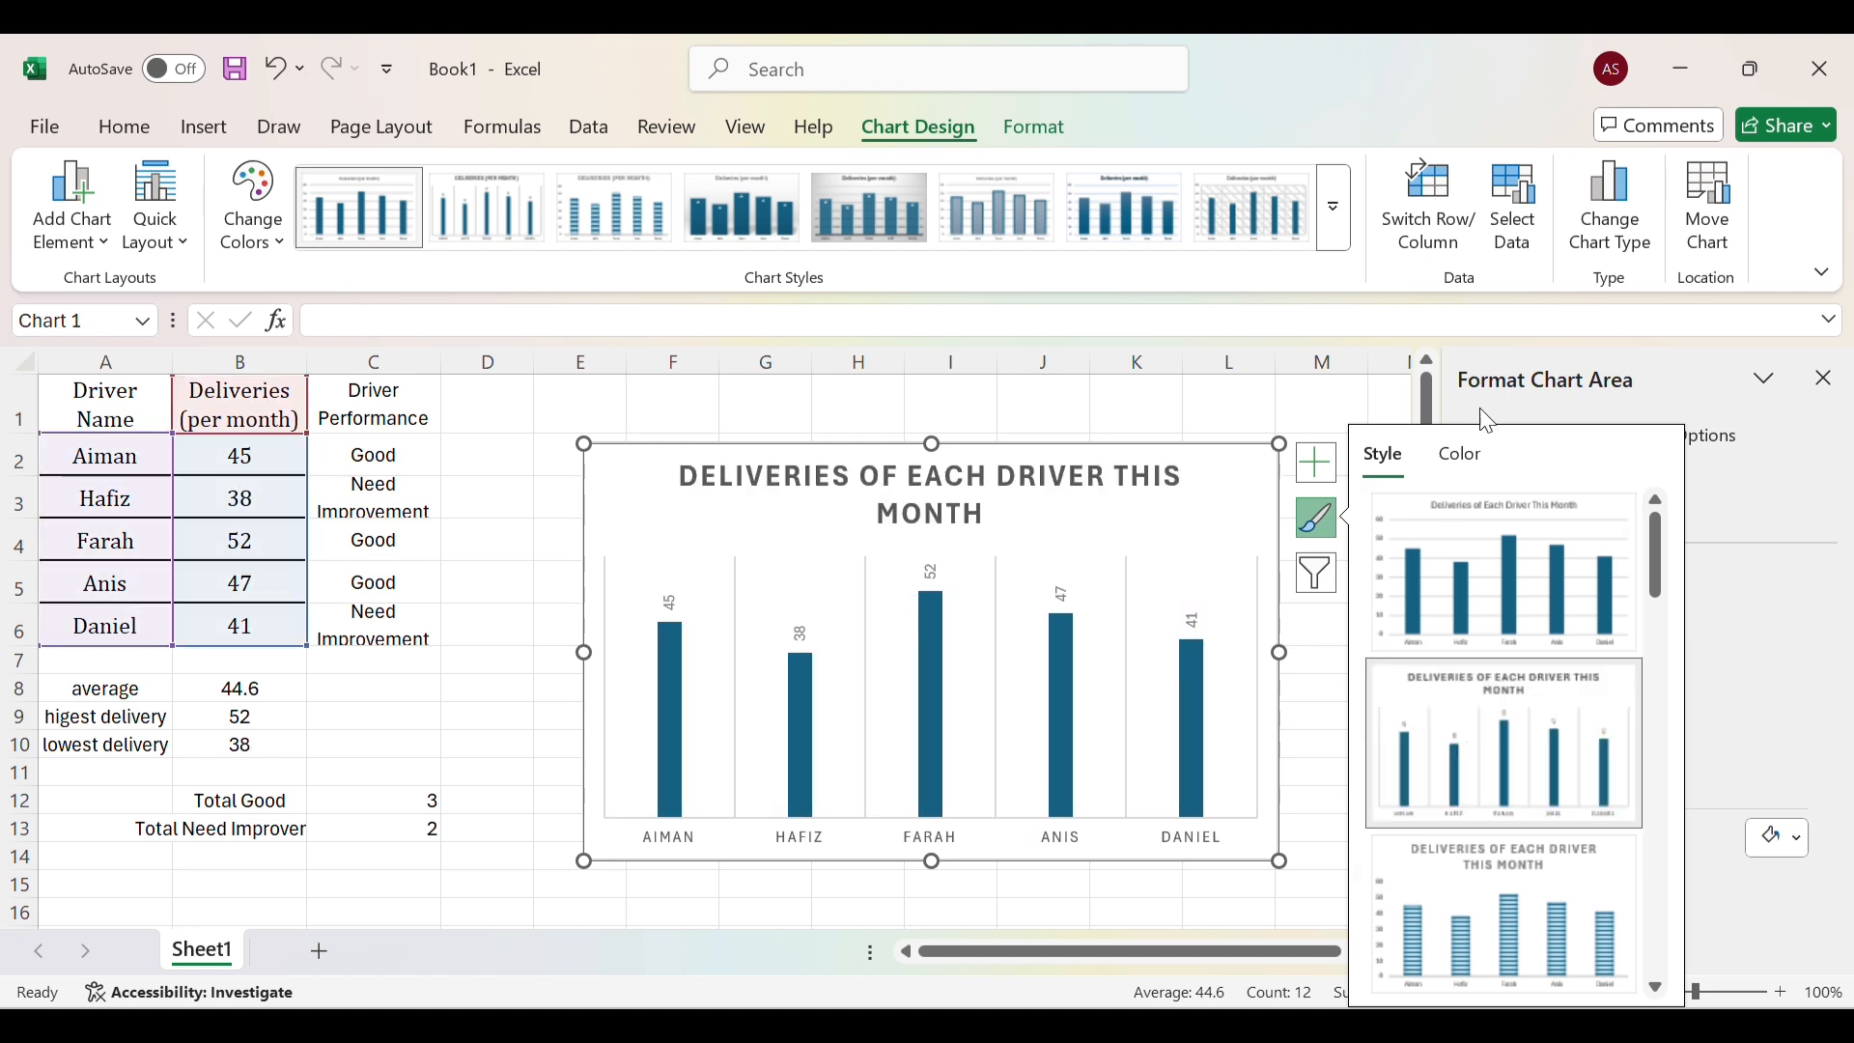
left_click(1474, 462)
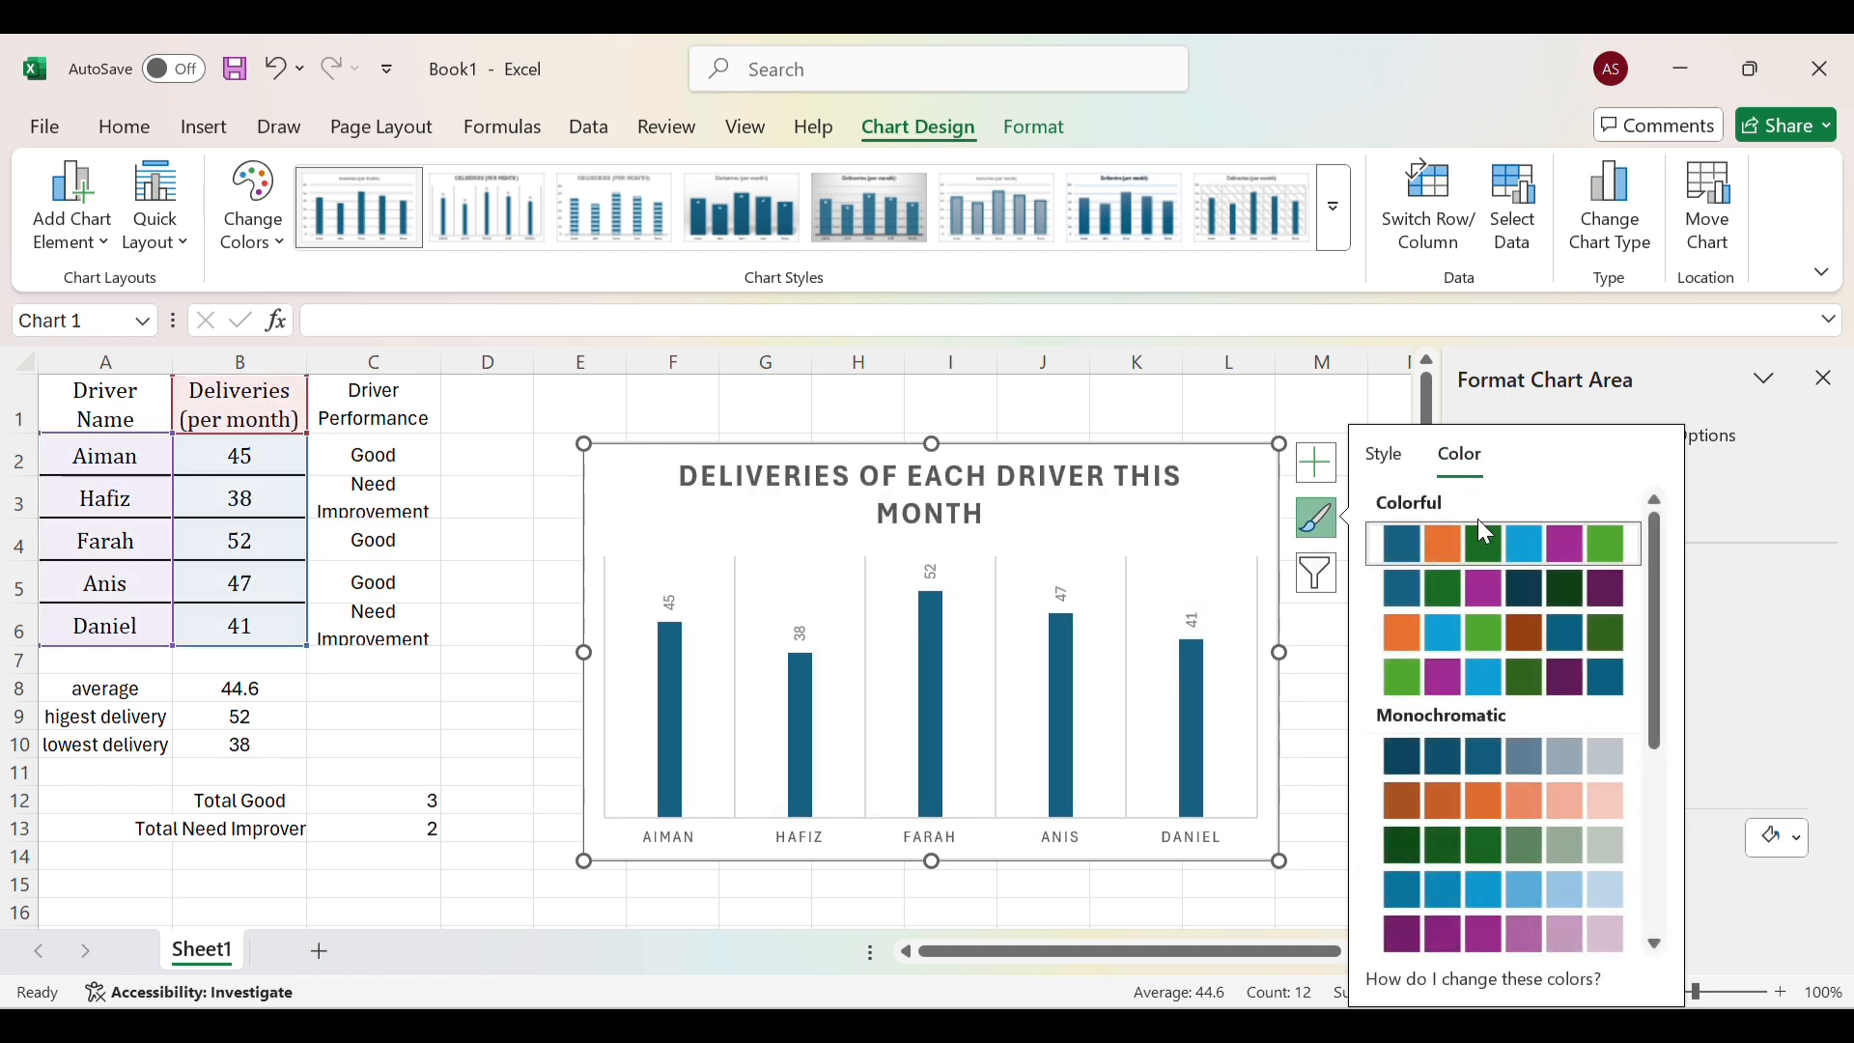
left_click(1478, 932)
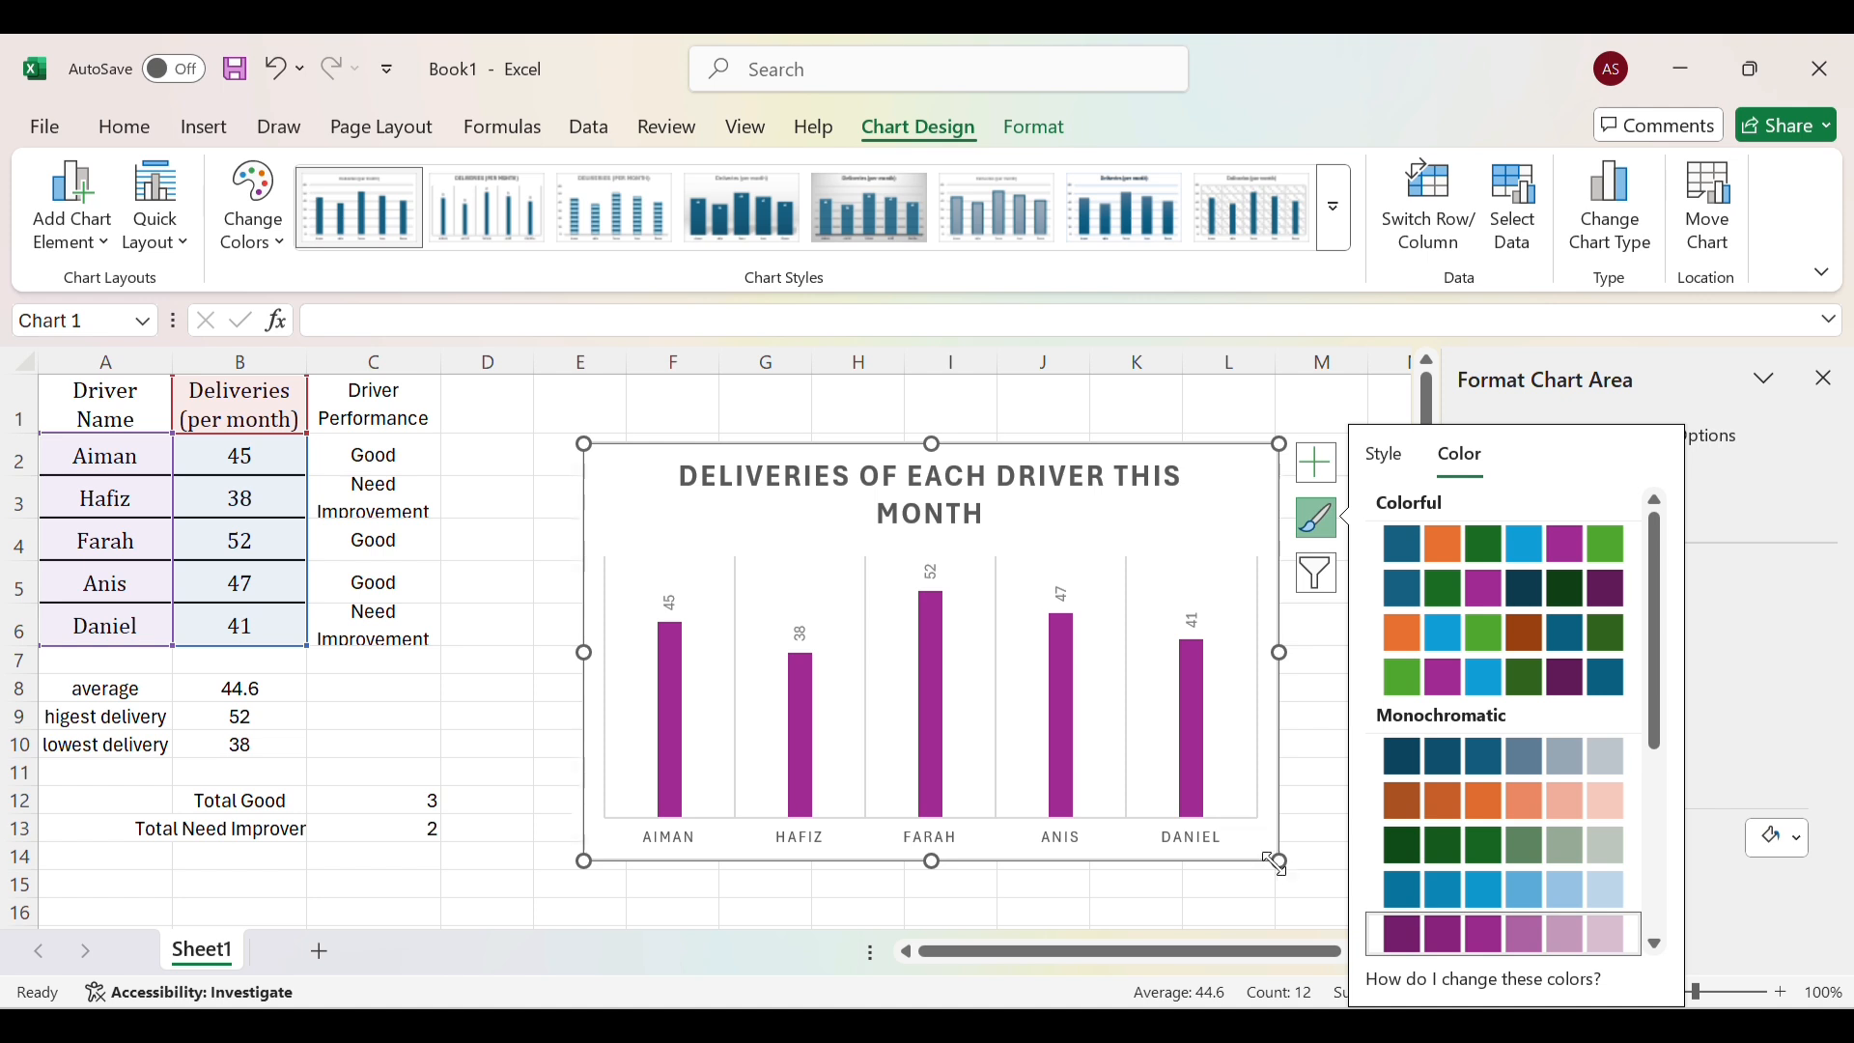
Shrink the chart and place it beside the driver table, spanning about columns D to I and rows 1 to 9.
left_click_drag(1277, 862, 1086, 783)
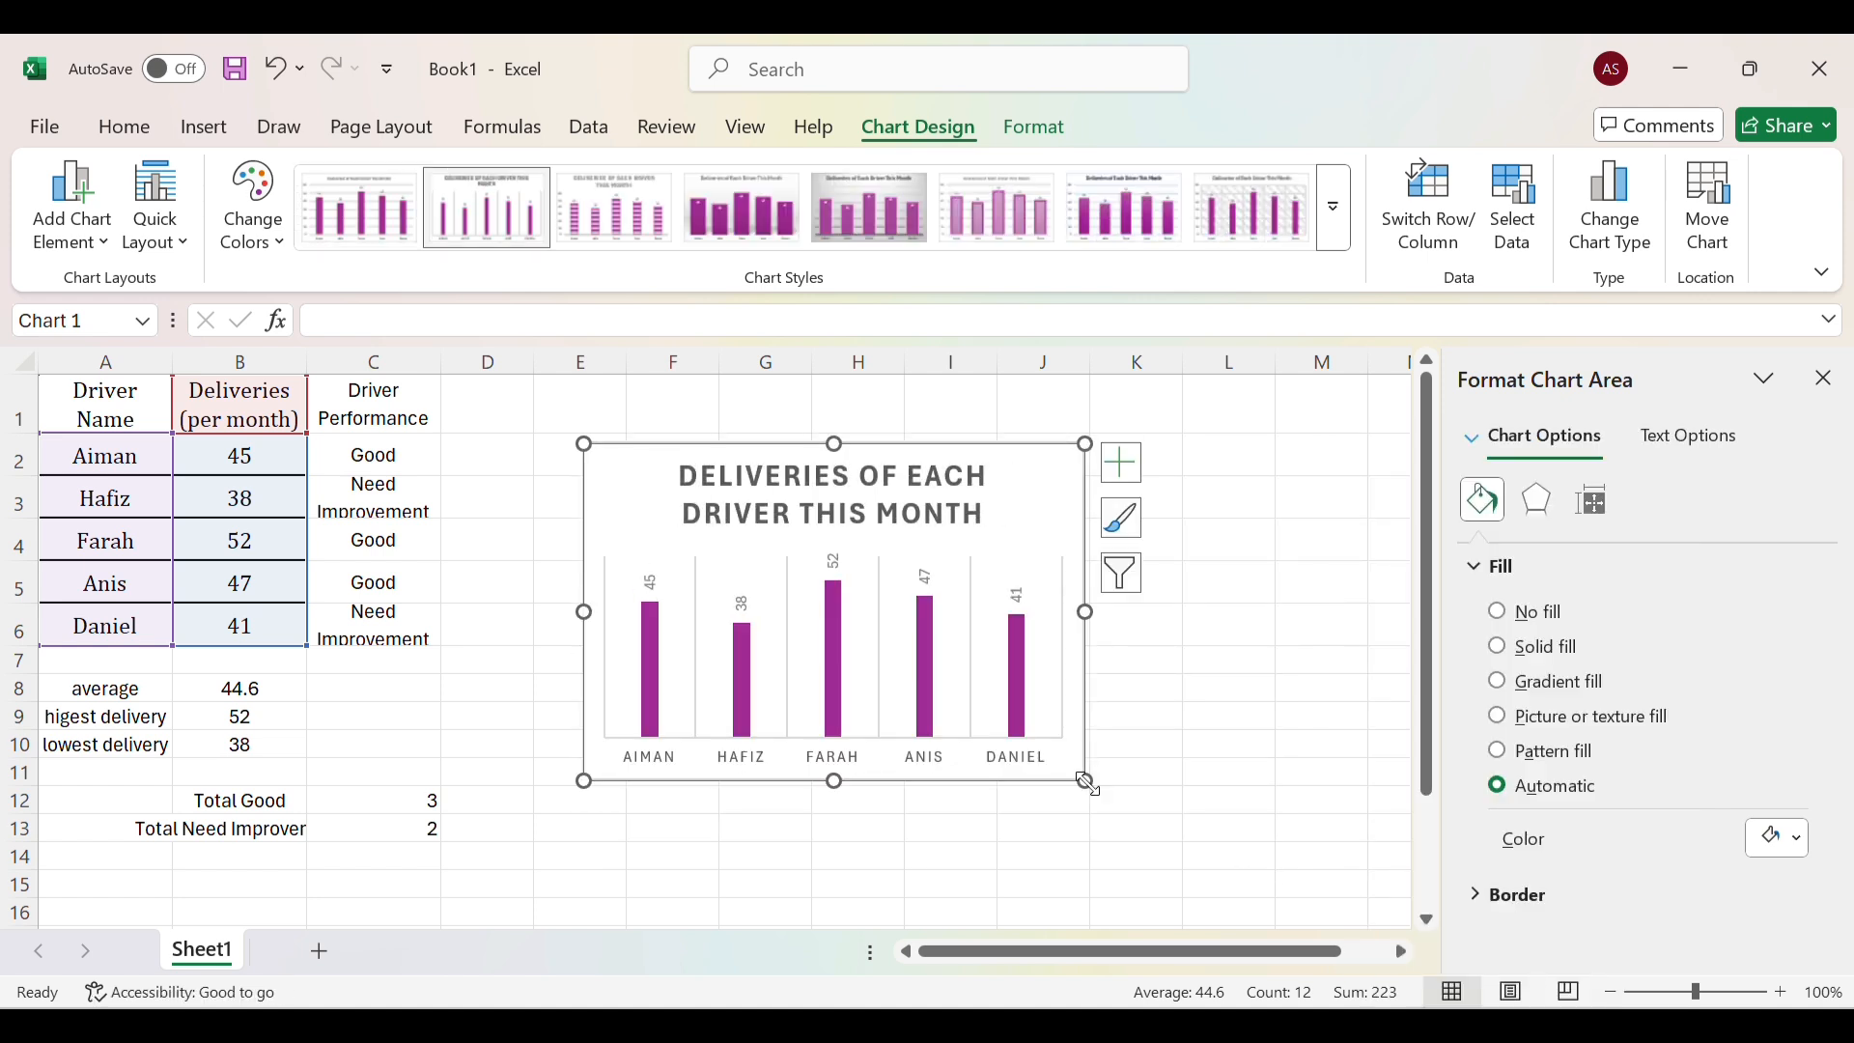
left_click(1188, 654)
left_click_drag(1022, 501, 919, 441)
left_click(1057, 621)
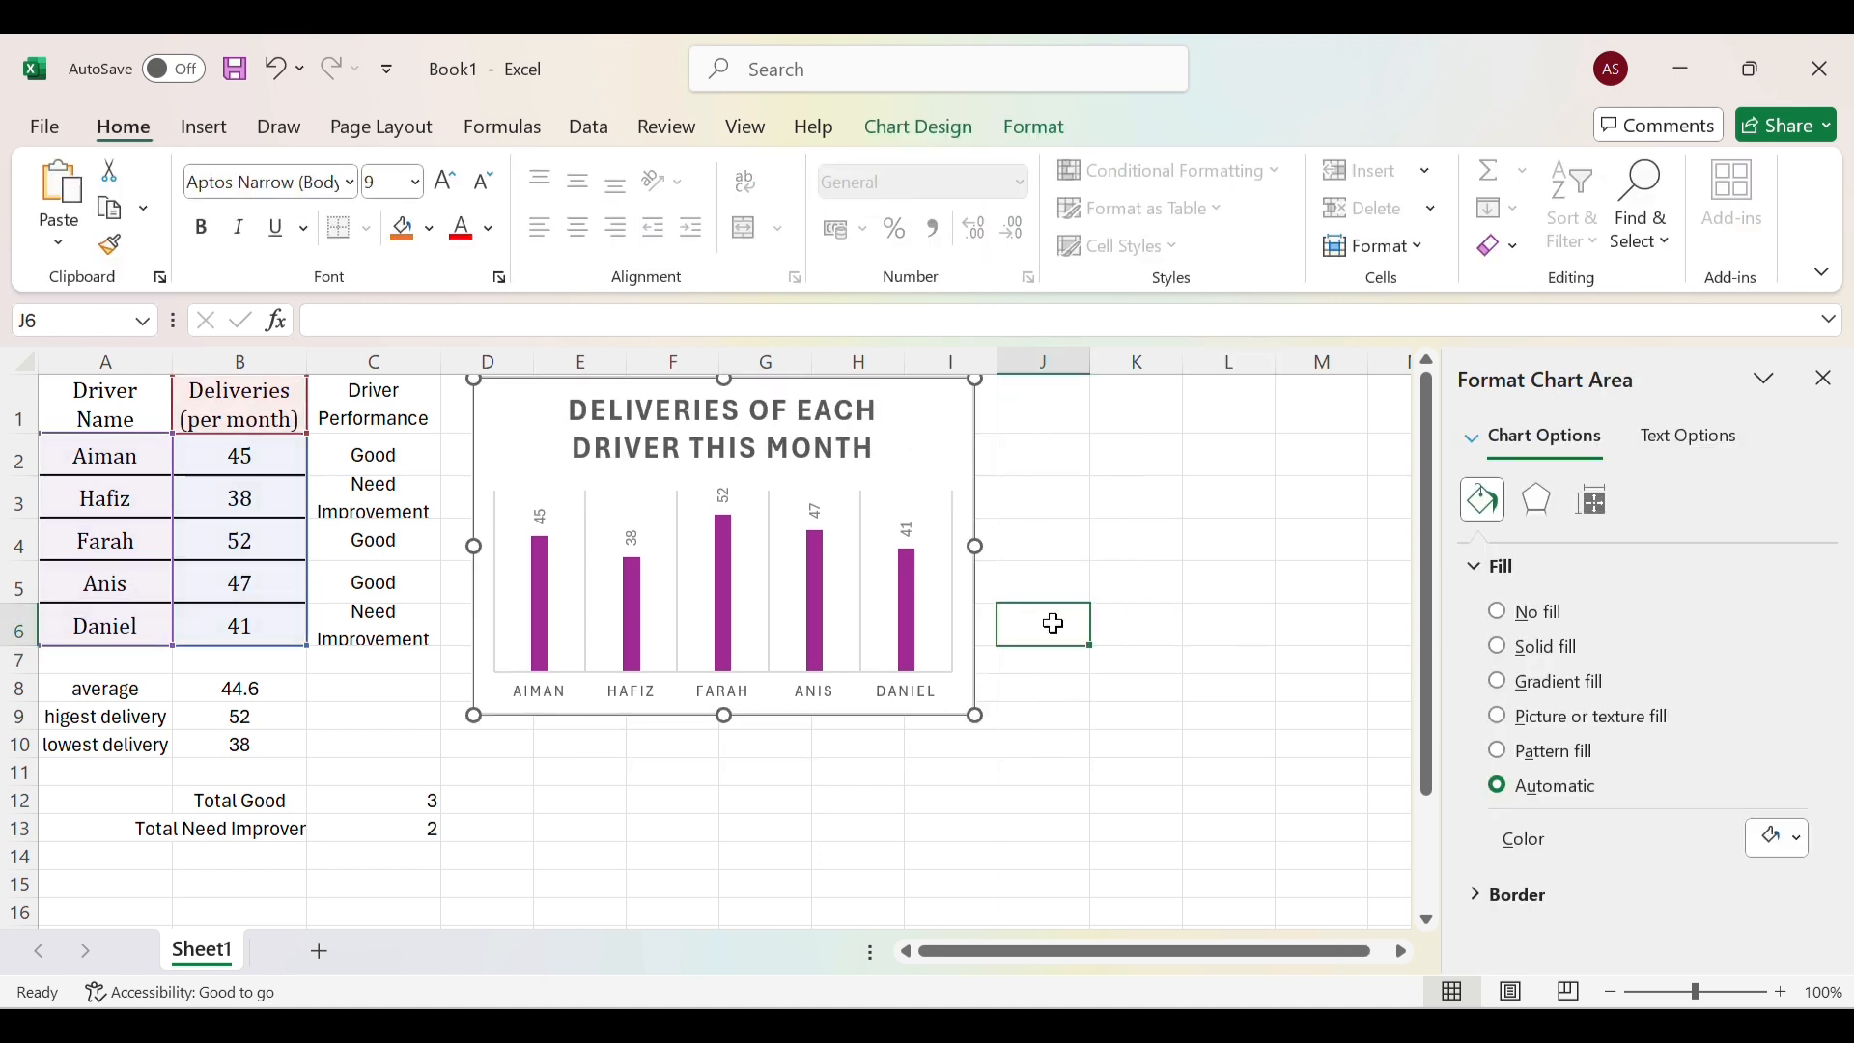
Apply all borders to the driver table in cells A1:C6.
left_click_drag(40, 418, 393, 629)
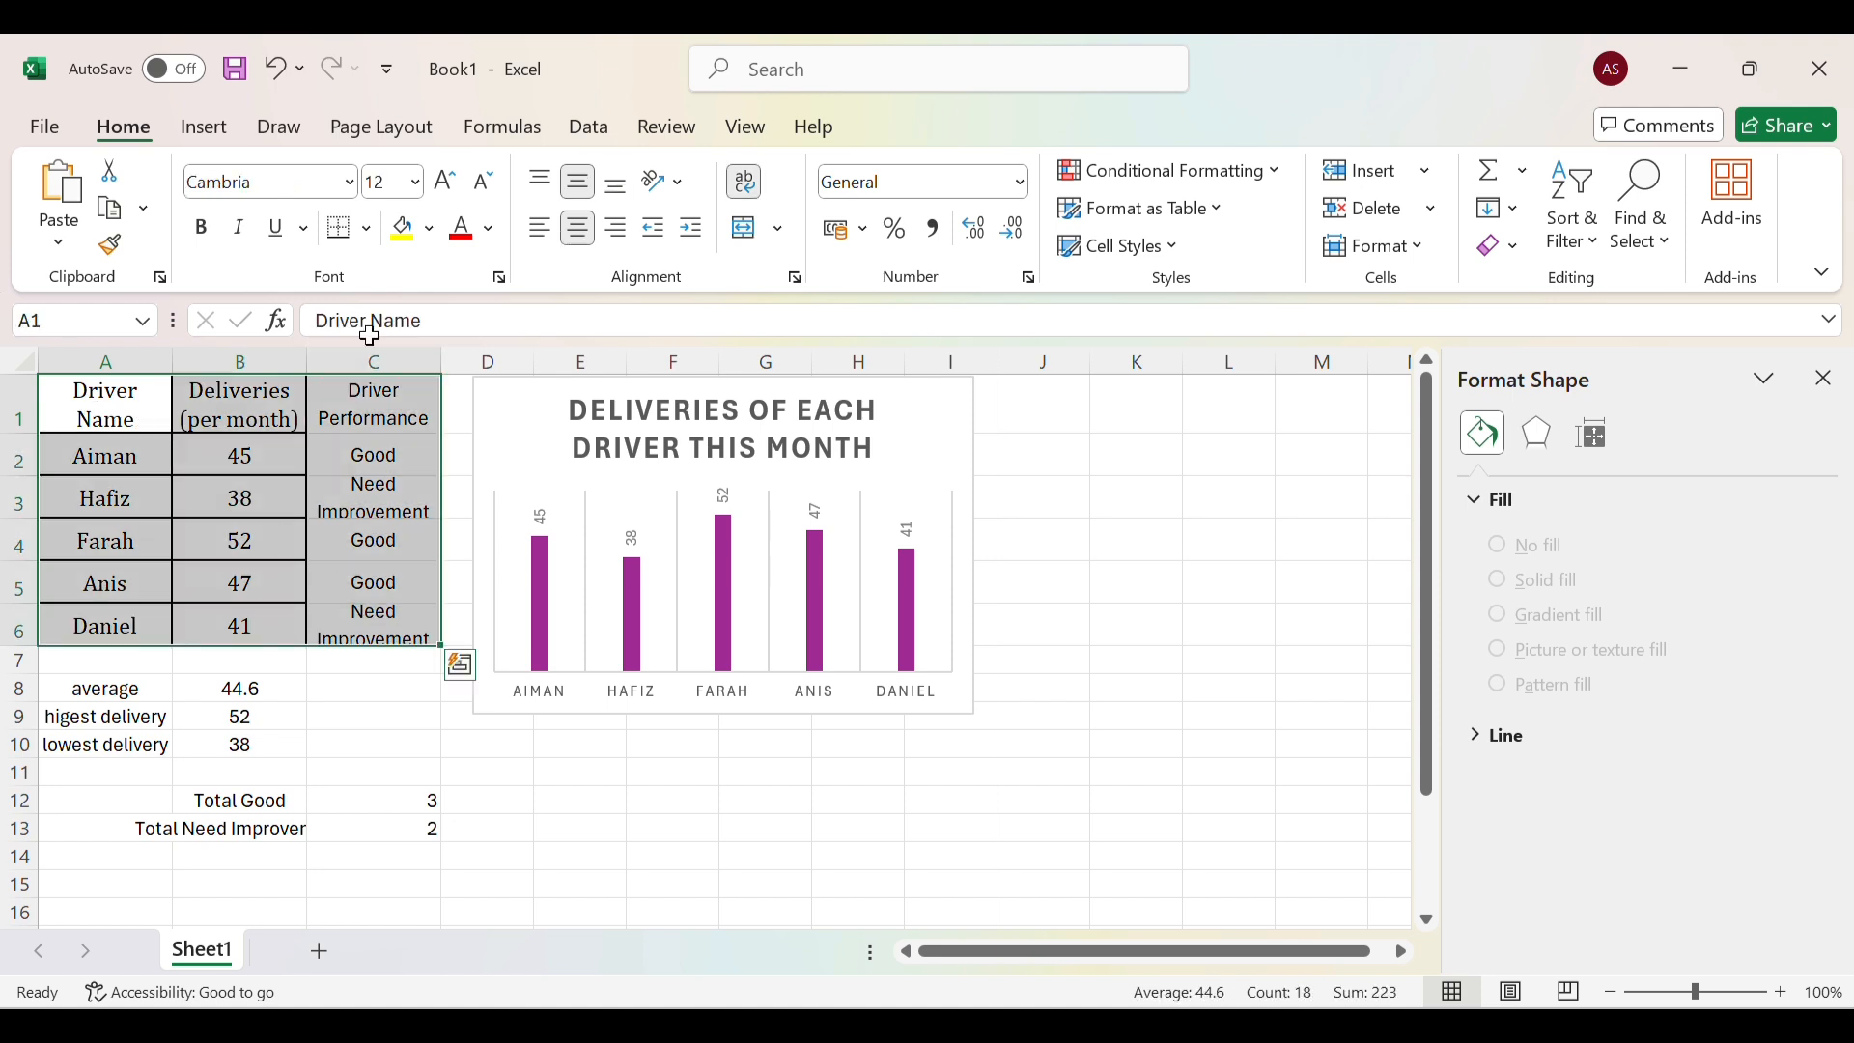
left_click(365, 243)
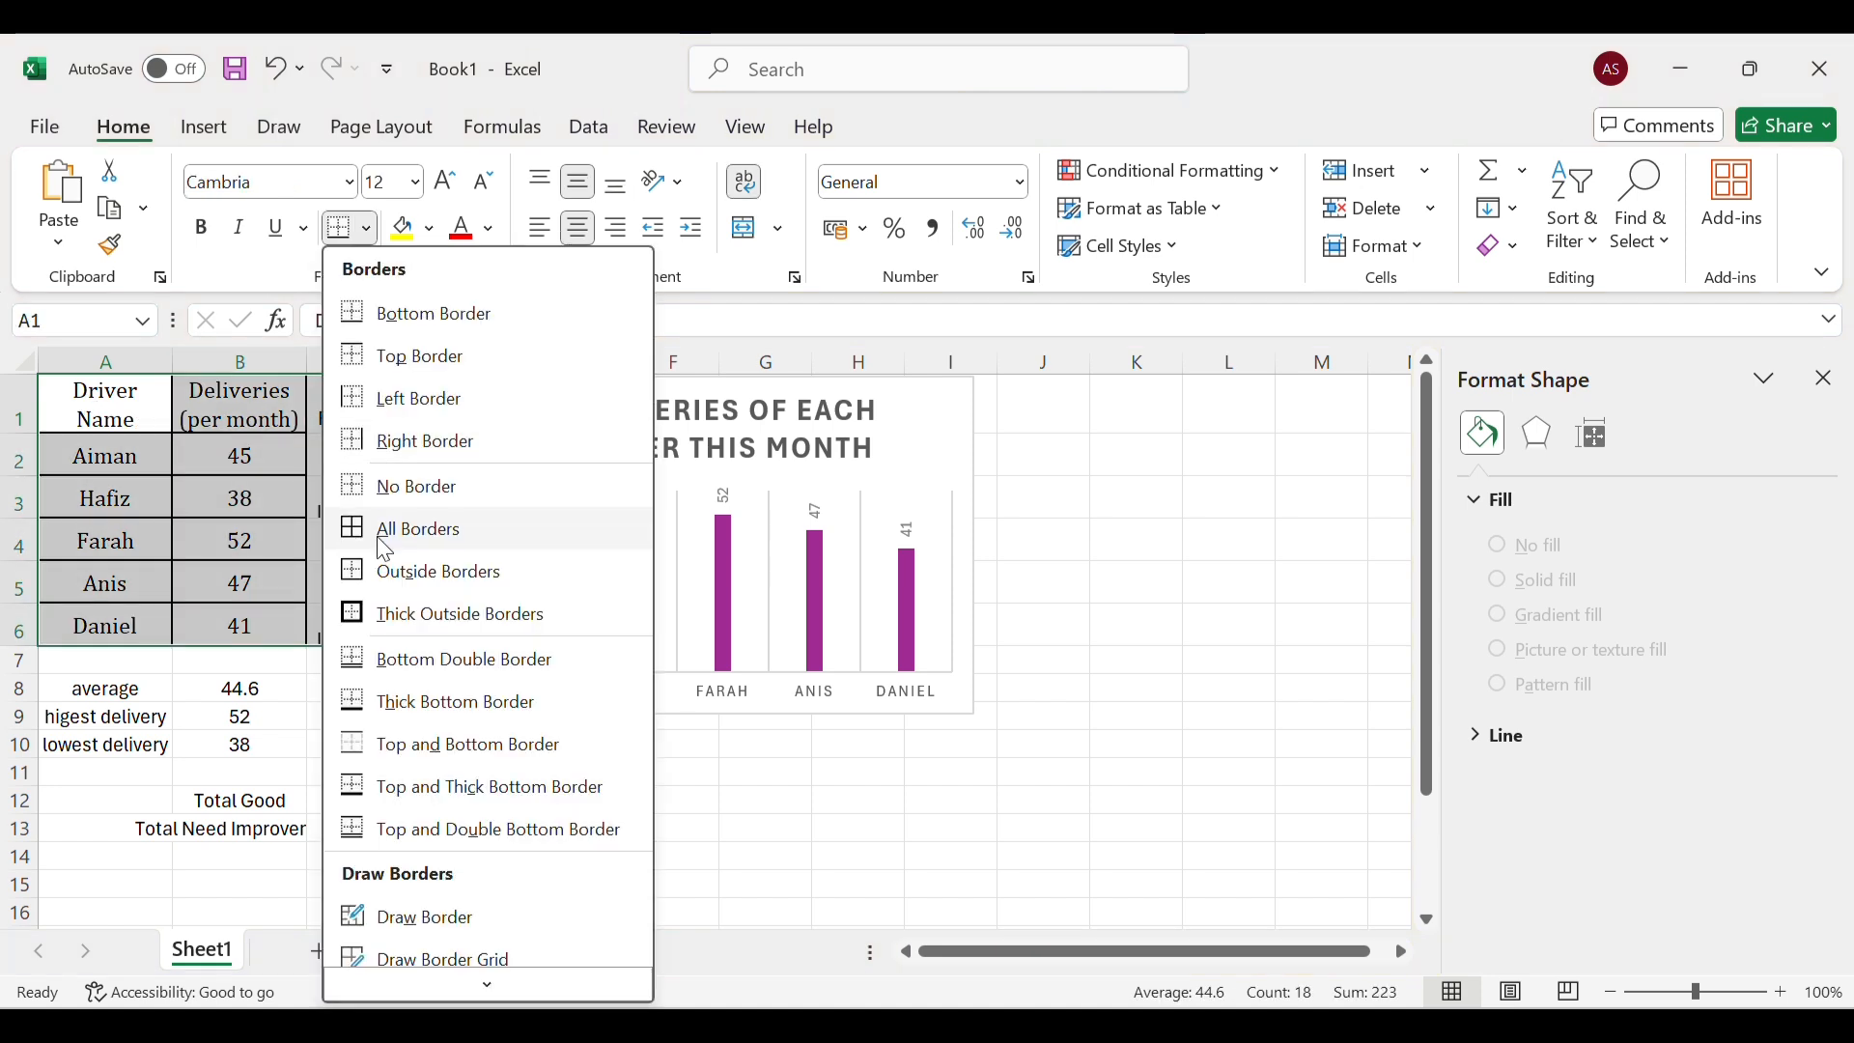
left_click(384, 549)
left_click(1229, 744)
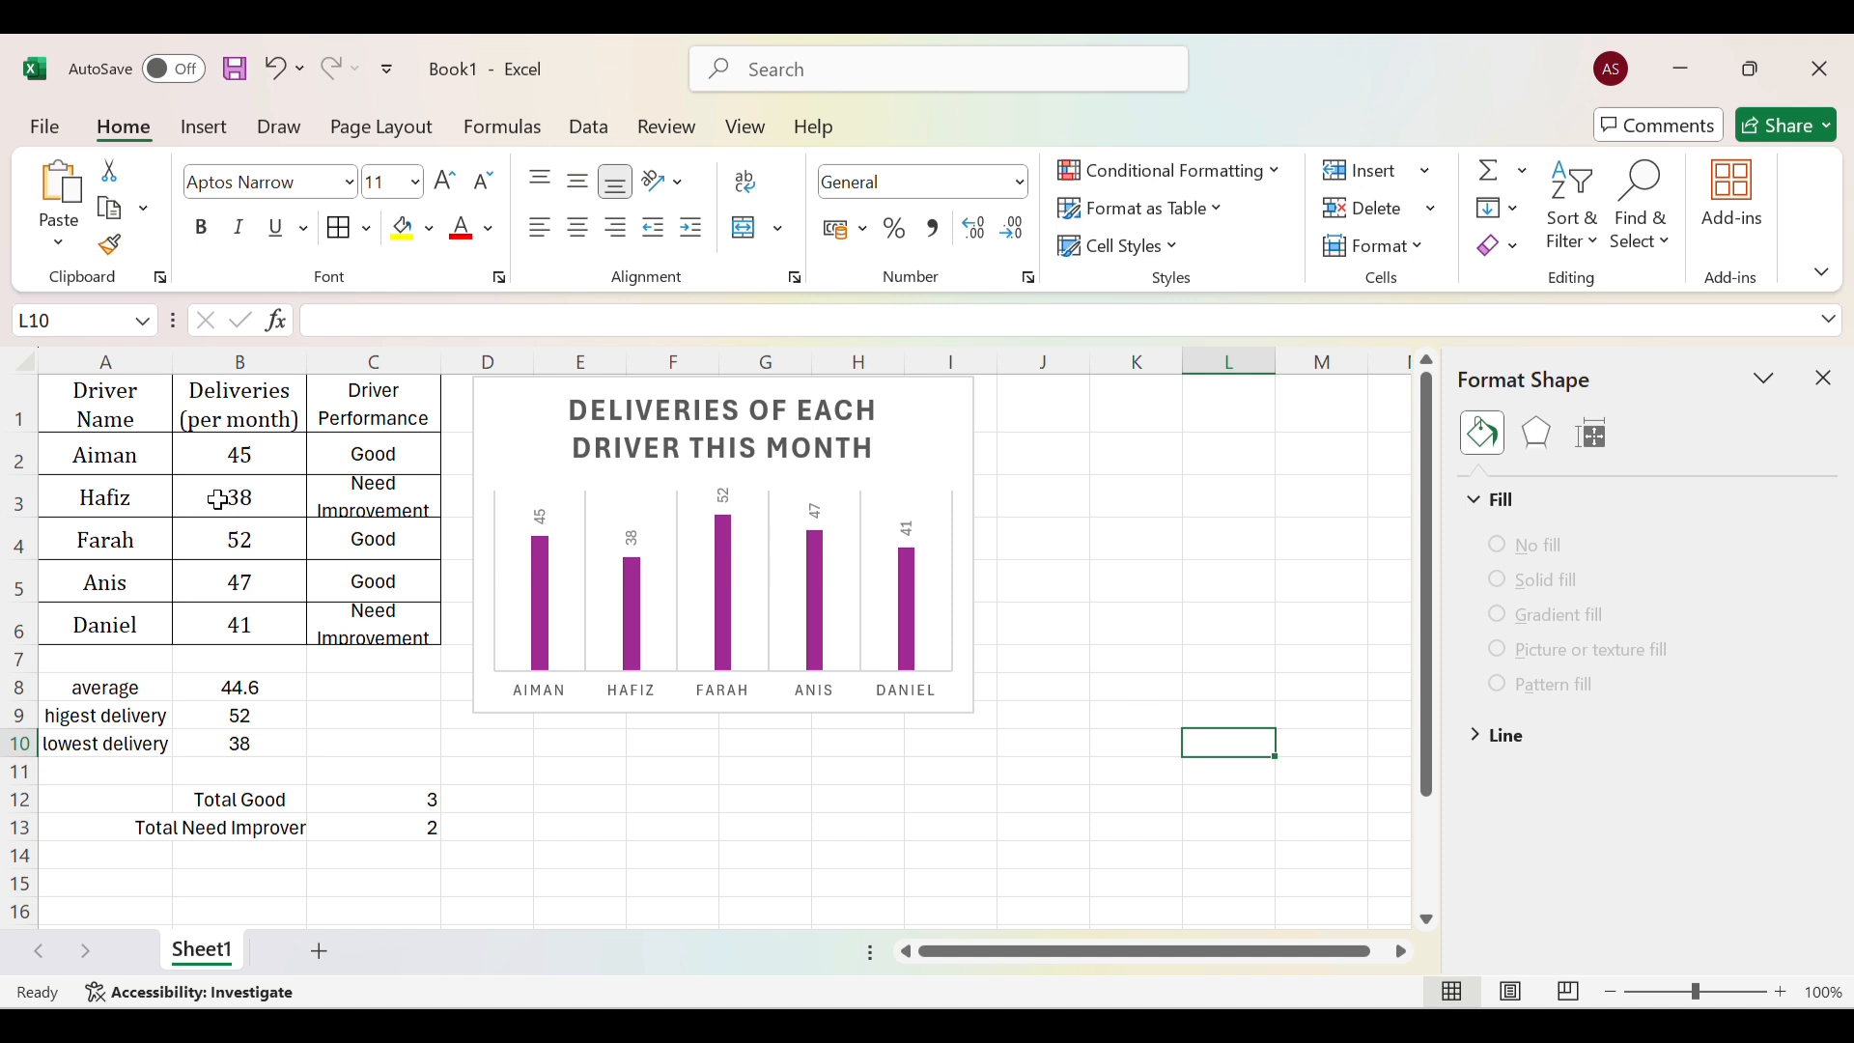